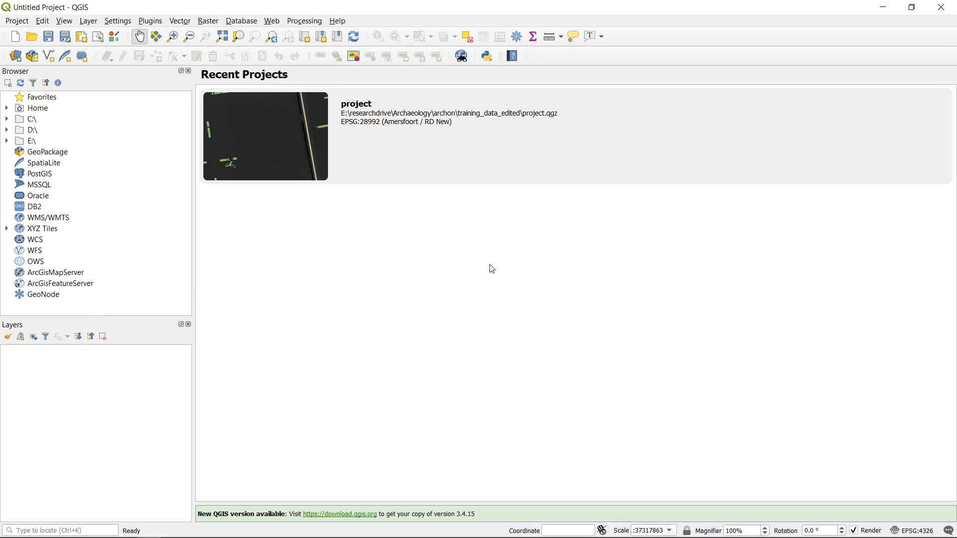
- Create a new empty project and check its coordinate reference system
left_click(13, 38)
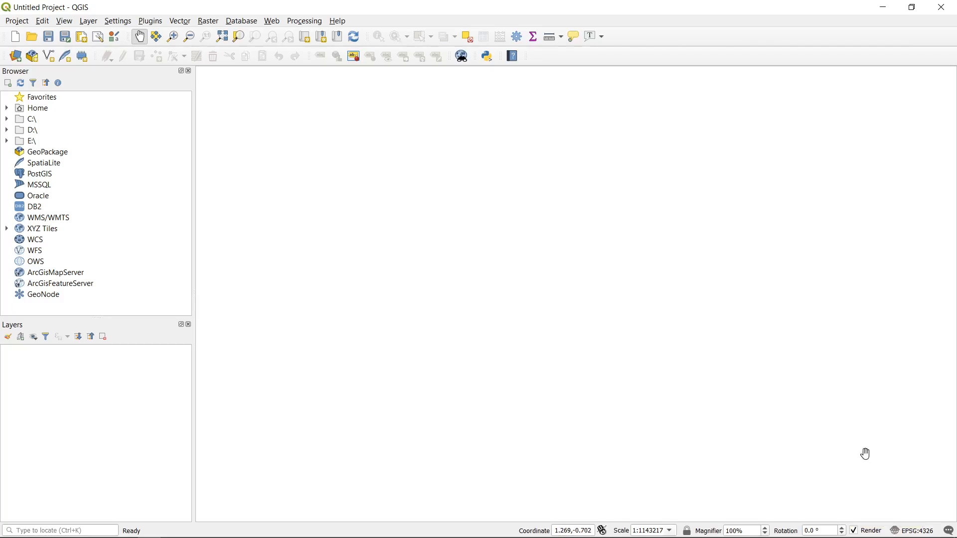
left_click(927, 532)
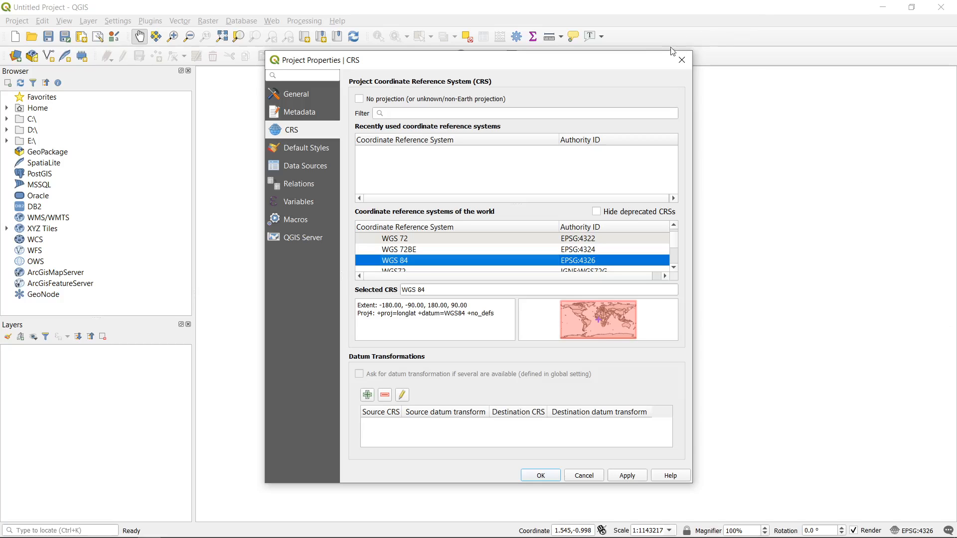
left_click(681, 60)
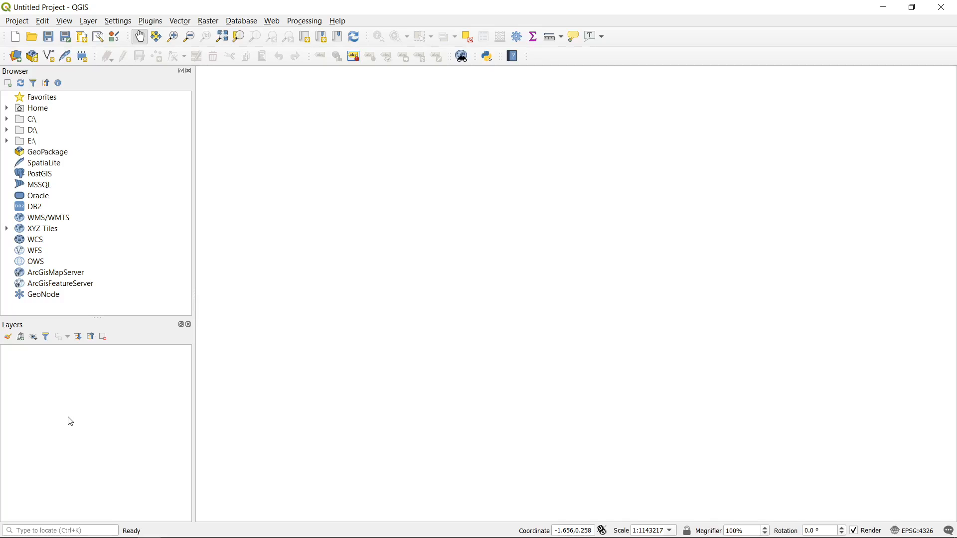
- Browse to the training_data_original folder under E:\researchdrive\Archaeology\archon and widen the browser enough to read its file names
left_click(6, 142)
left_click(88, 199)
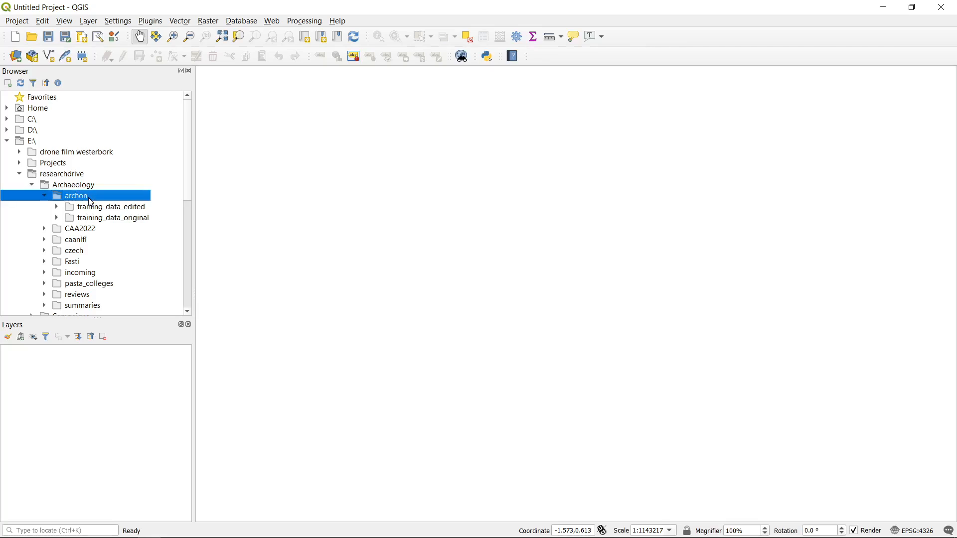
left_click(131, 210)
left_click(148, 221)
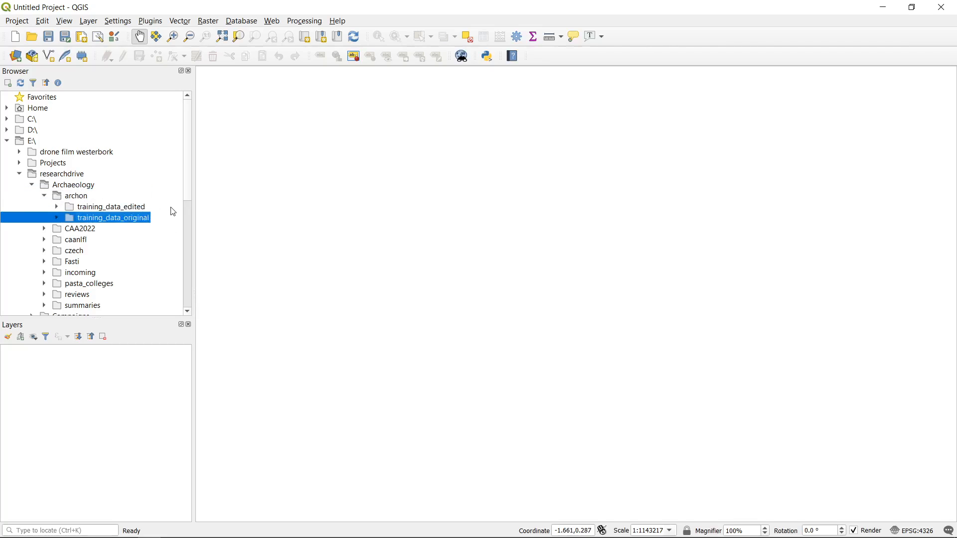
left_click(58, 217)
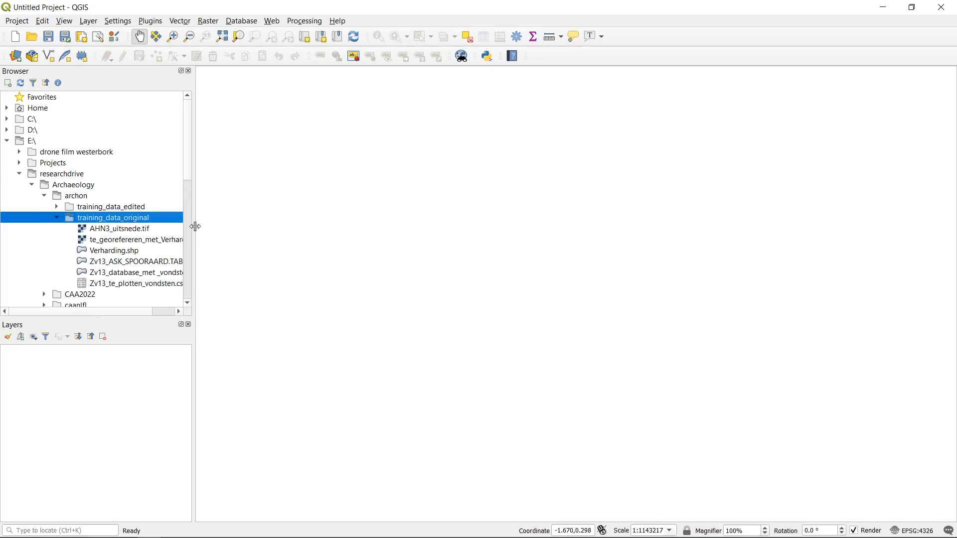
left_click_drag(196, 227, 258, 238)
scroll(231, 224, "down", 3)
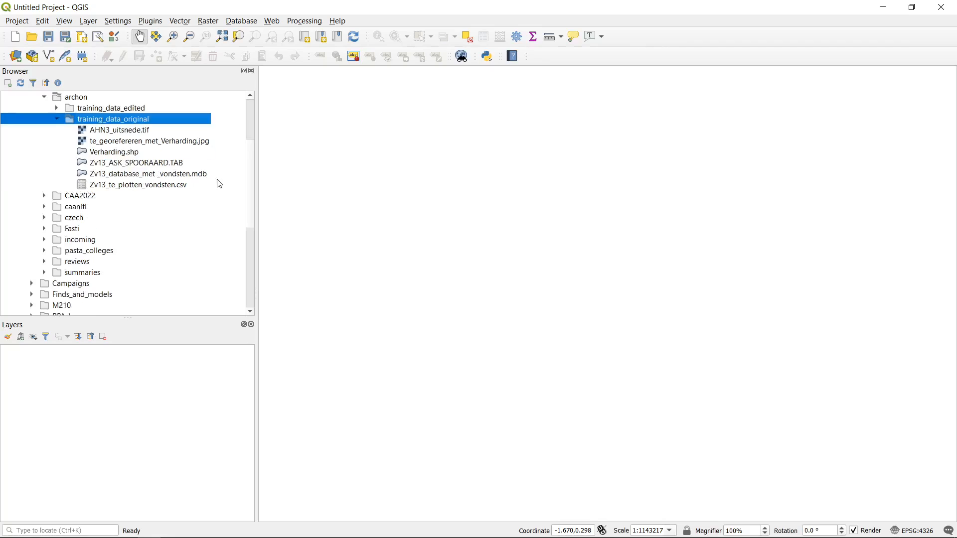
- Add the AHN3_uitsnede.tif raster to the project as a layer and check the project's coordinate reference system
left_click(135, 132)
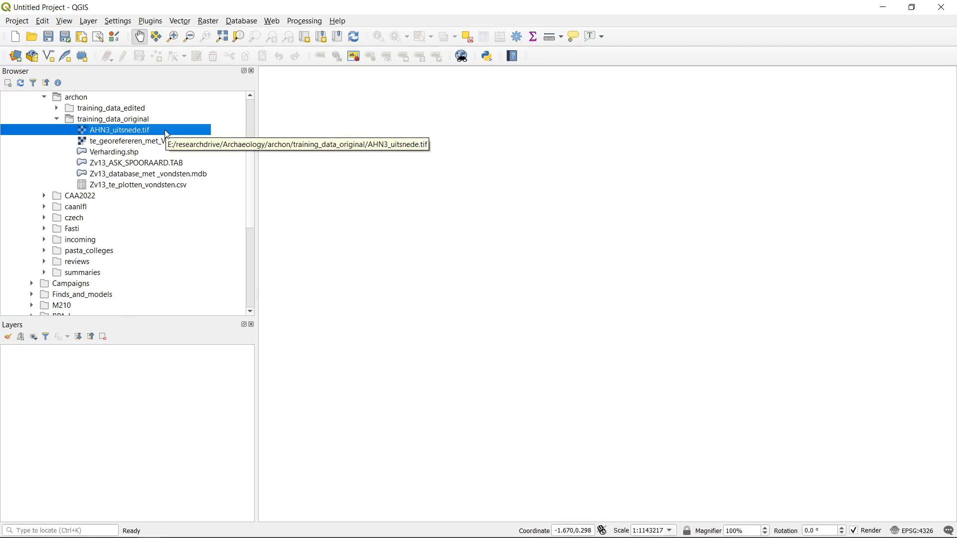
mouse_move(103, 132)
left_mouse_down()
mouse_move(150, 486)
mouse_move(14, 377)
left_mouse_up()
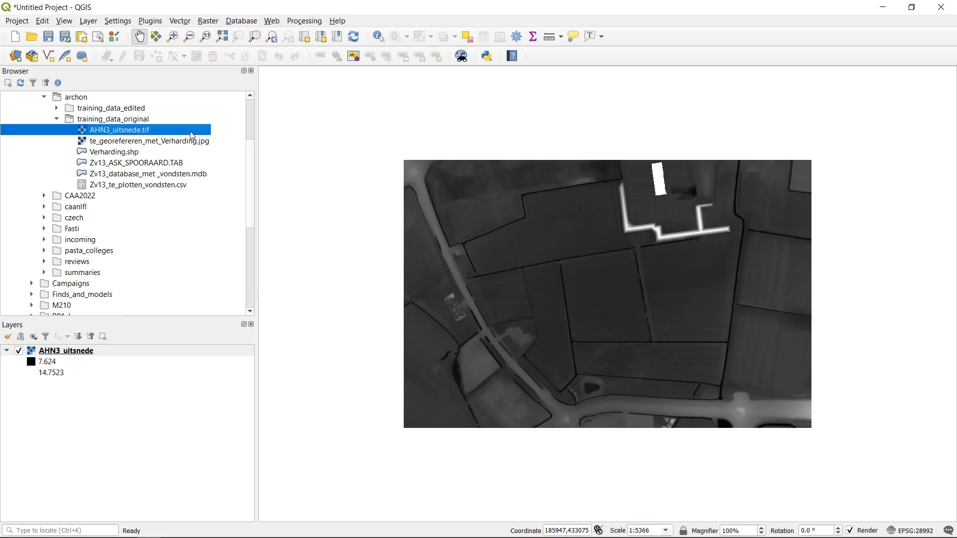
left_click(108, 446)
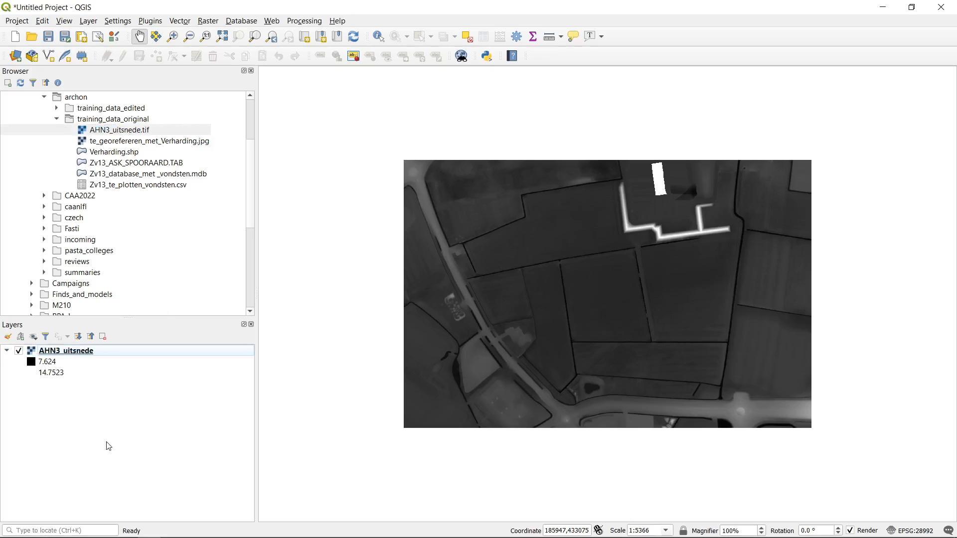
left_click(95, 352)
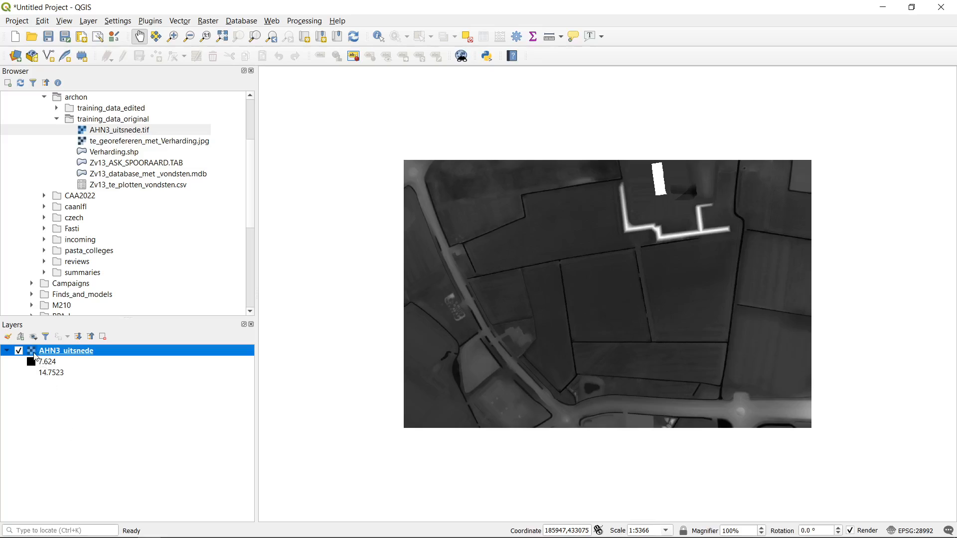
left_click(115, 429)
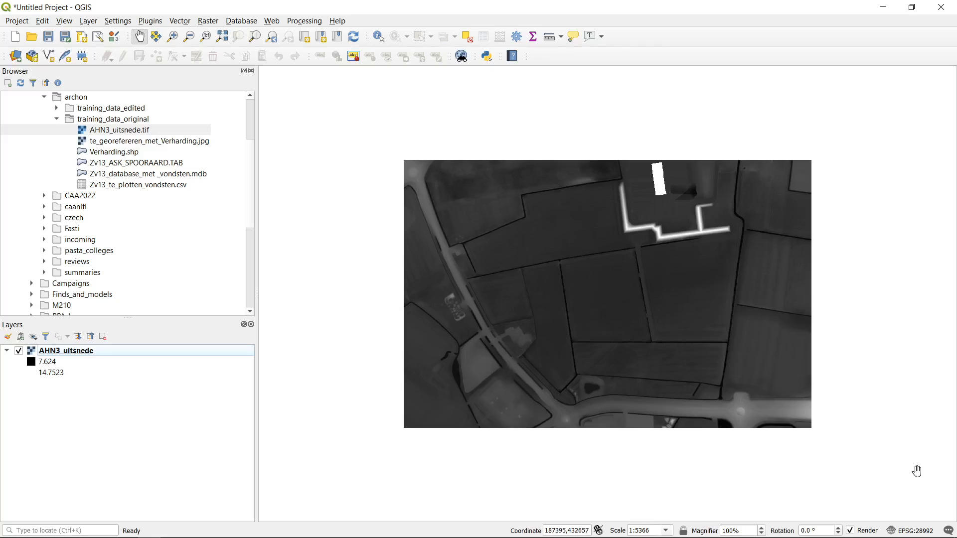
left_click(909, 531)
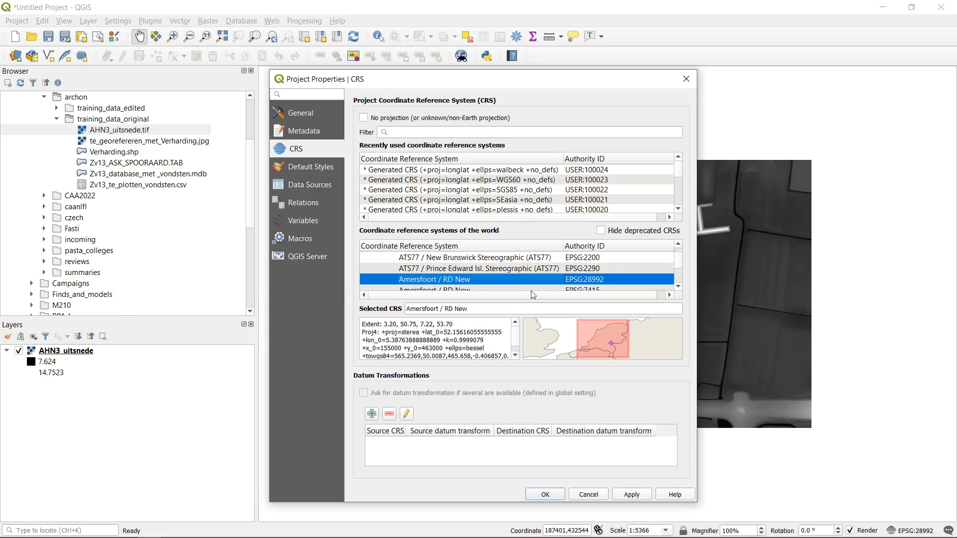
left_click(685, 79)
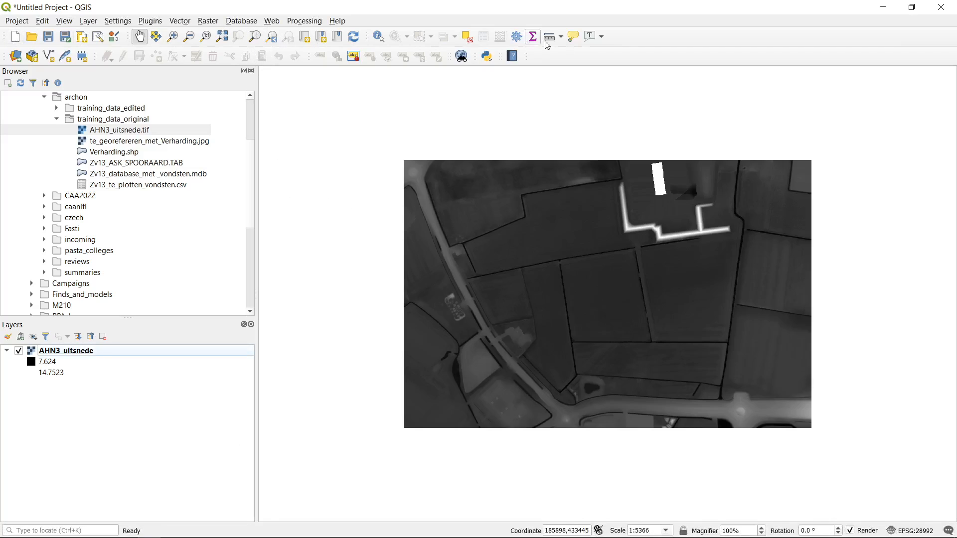
- Show the Manage Layers Toolbar
left_click(13, 23)
left_click(14, 22)
left_click(66, 21)
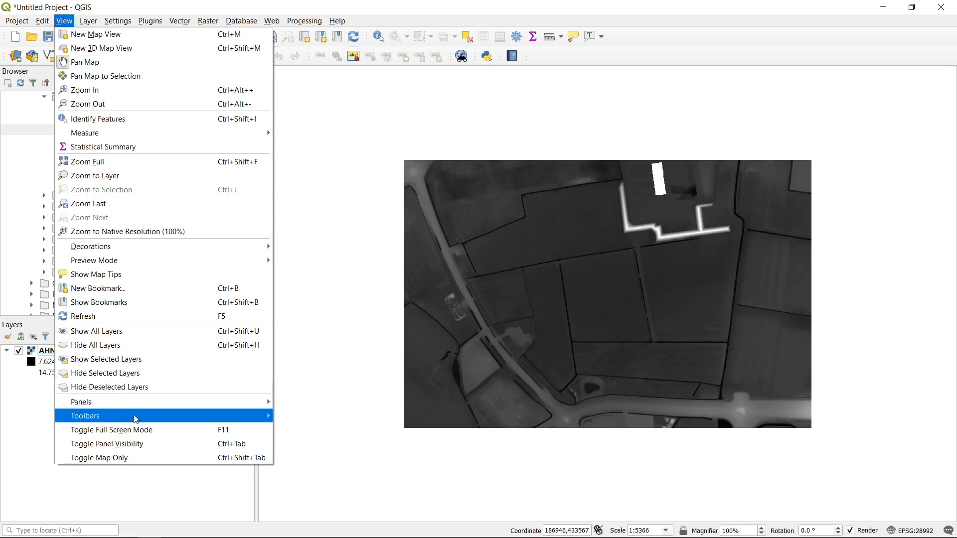
mouse_move(141, 408)
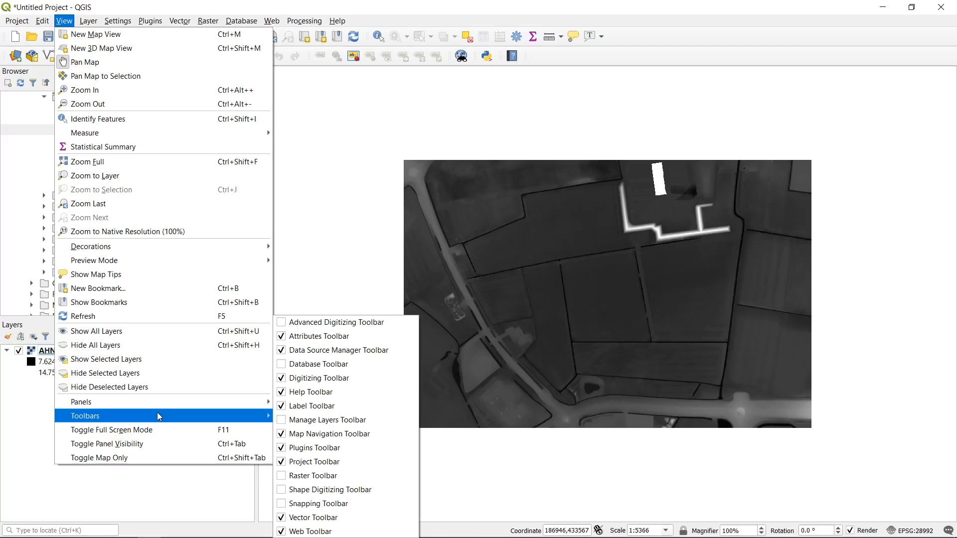
left_click(287, 424)
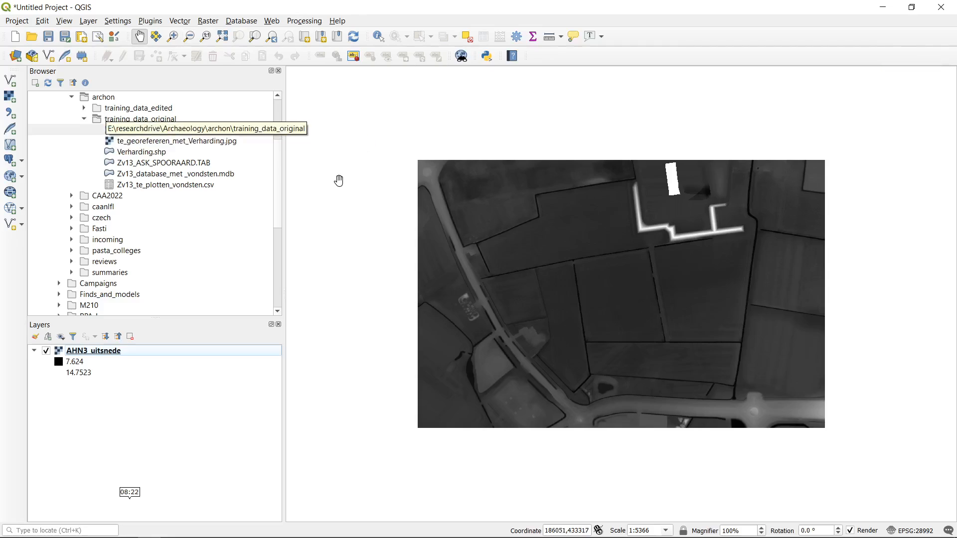
- Add the Verharding.shp shapefile to the project as a layer above AHN3_uitsnede
left_click(145, 131)
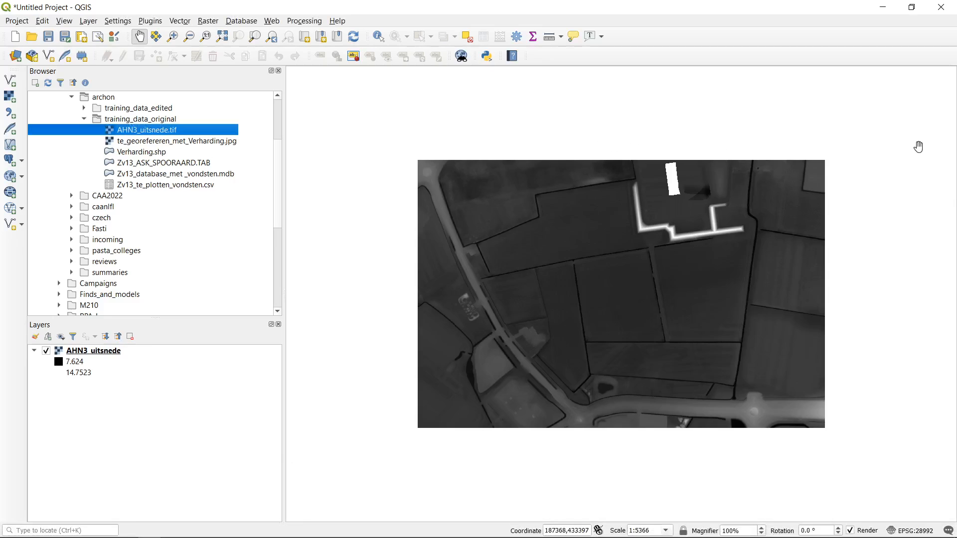
left_click(140, 152)
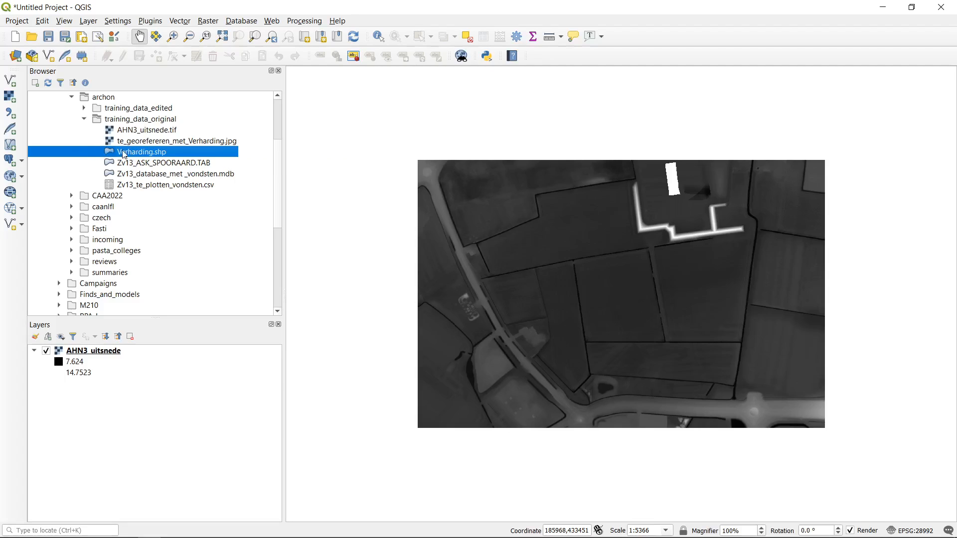
left_click_drag(129, 155, 195, 359)
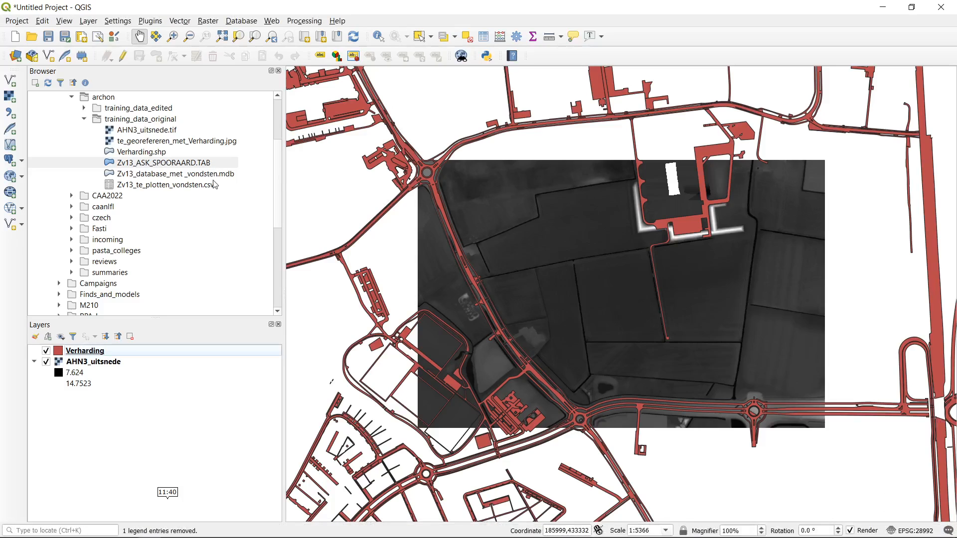
- Load Zv13_ASK_SPOORAARD.TAB from the training_data_original folder into the project
left_click(198, 154)
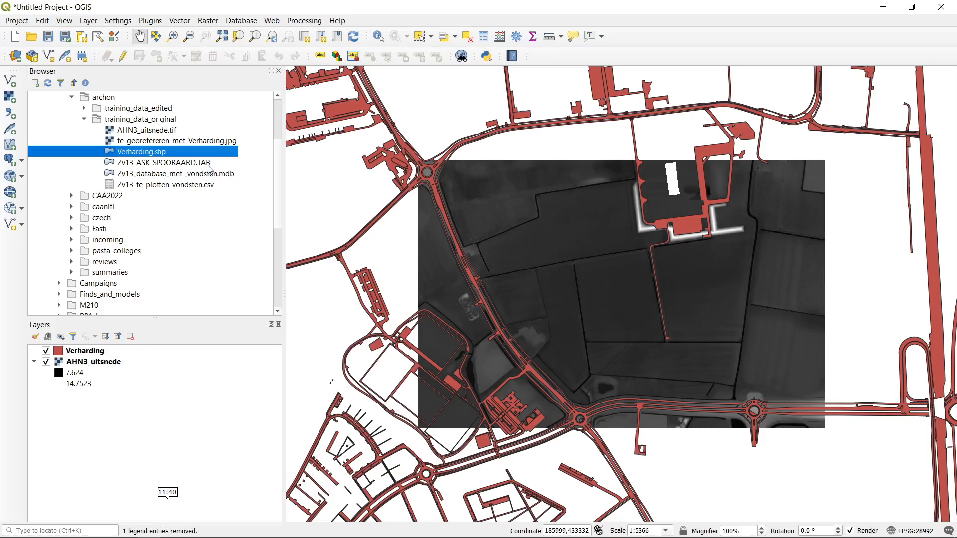
left_click(209, 164)
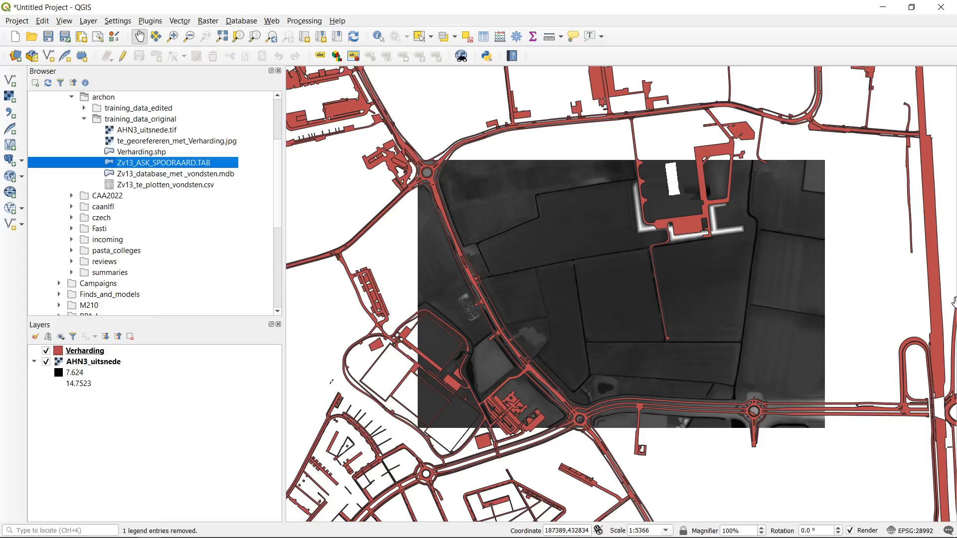
left_click(139, 131)
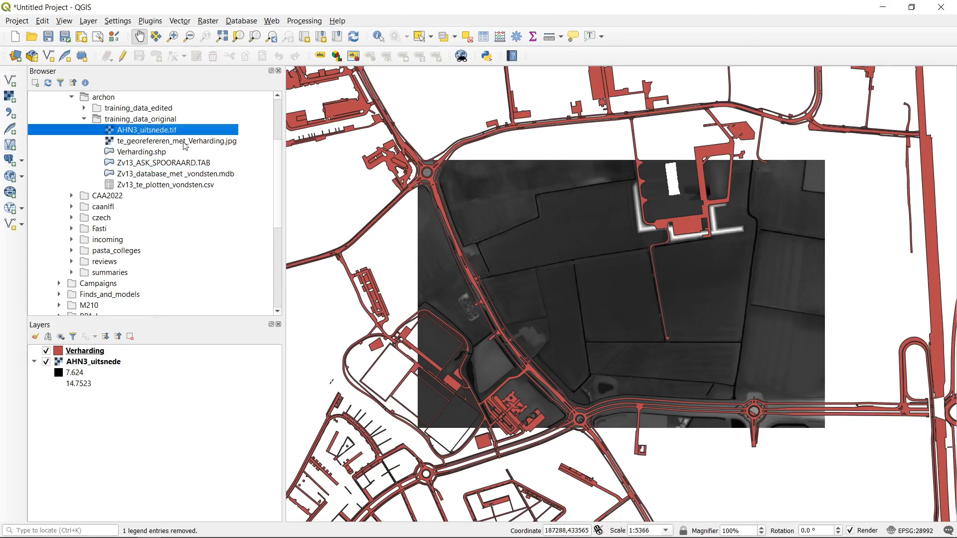
left_click(188, 141)
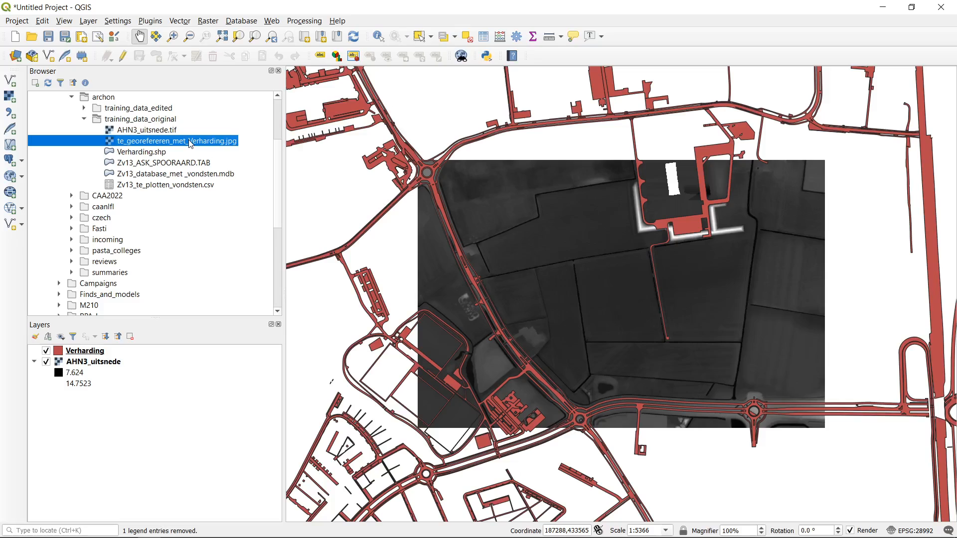
left_click(156, 162)
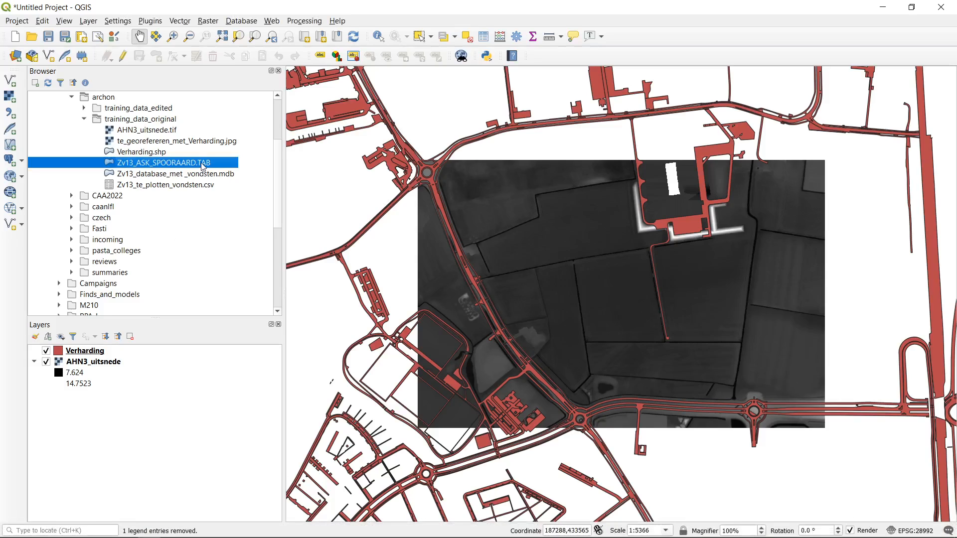
left_click_drag(203, 165, 245, 358)
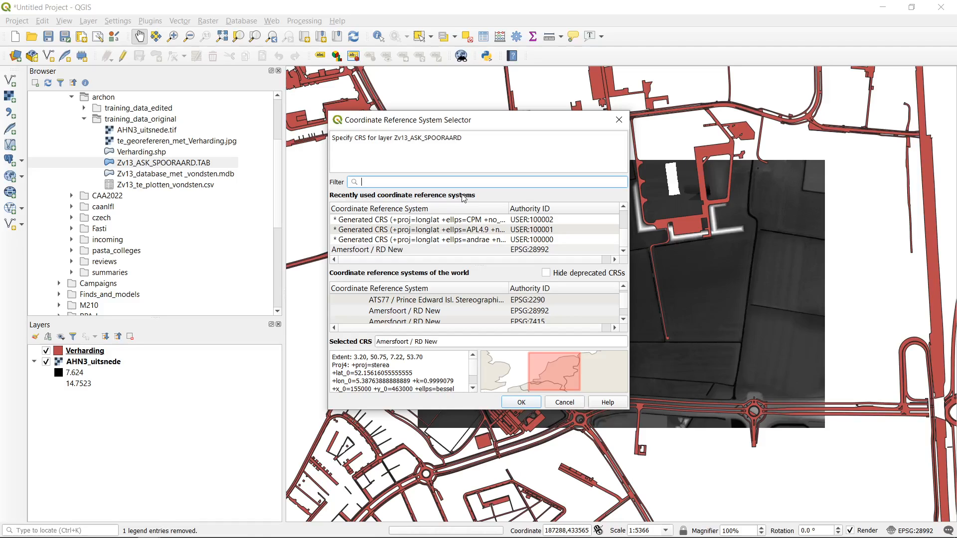
- Assign Amersfoort / RD New (EPSG:28992) to the Zv13_ASK_SPOORAARD layer, enlarging the CRS selector and filtering its list by 28992 and by Amers
left_click(625, 310)
left_click_drag(625, 306, 625, 311)
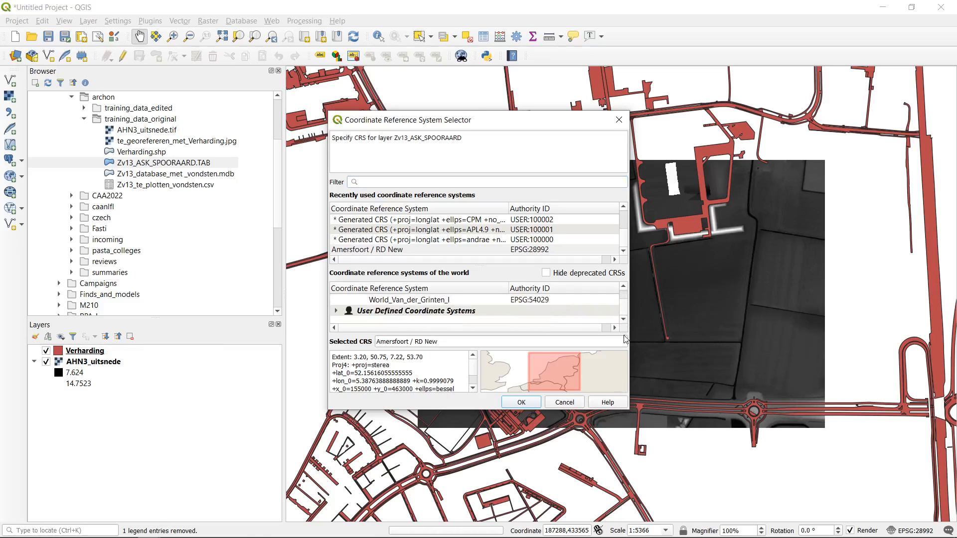
left_click_drag(629, 409, 775, 503)
left_click_drag(770, 370, 771, 307)
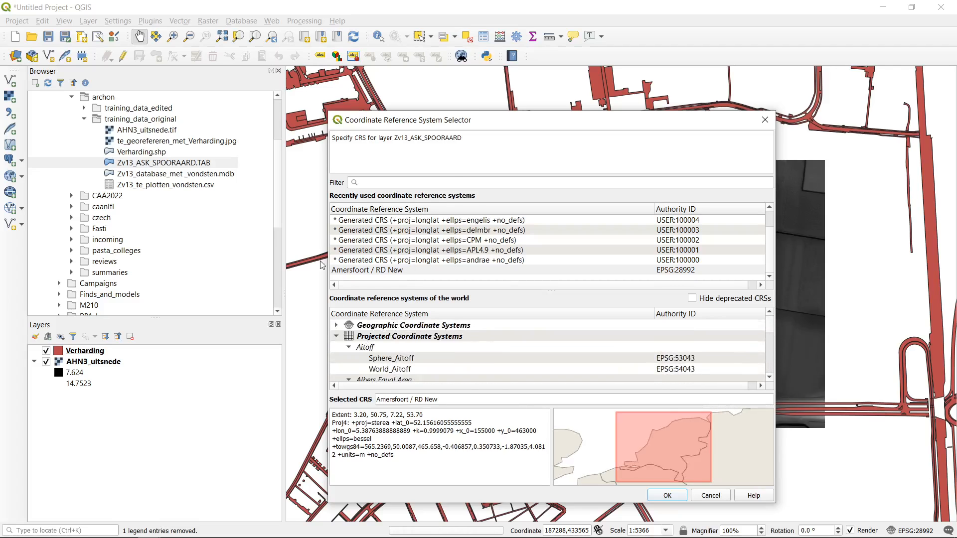
left_click(451, 179)
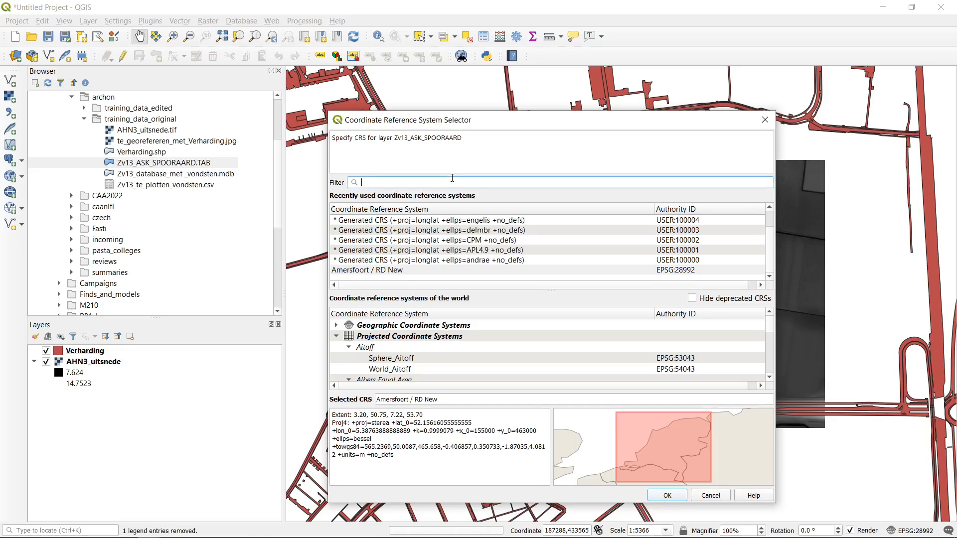
left_click(483, 271)
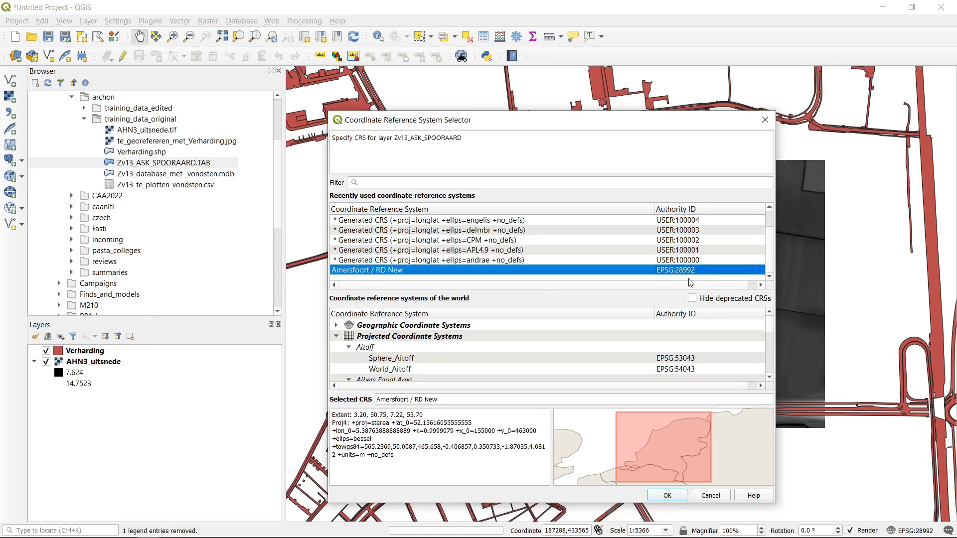
left_click(500, 185)
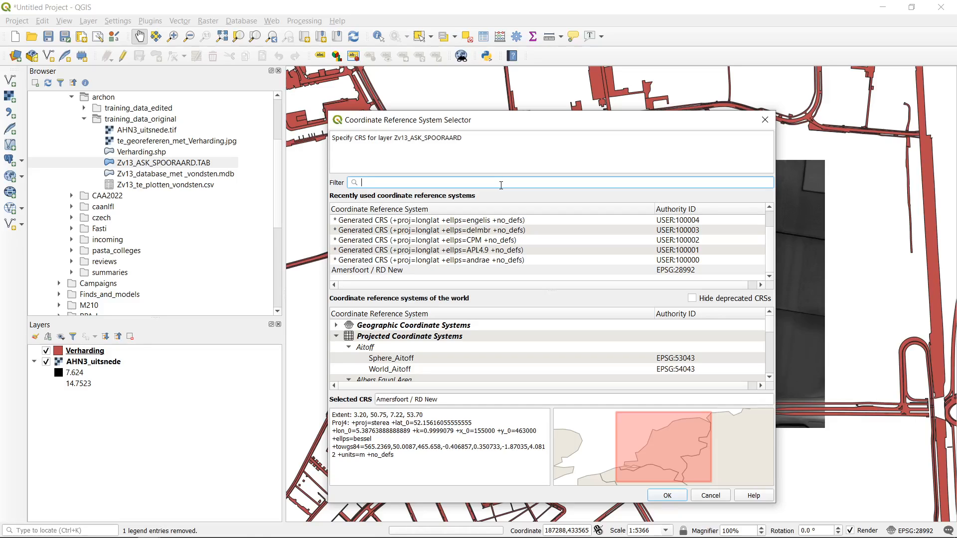
type("28992")
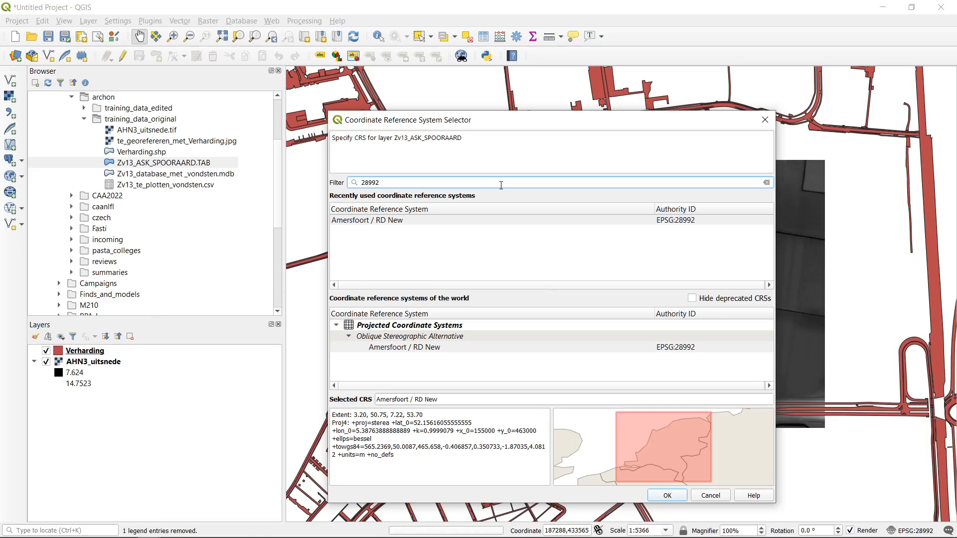
double_click(501, 185)
type("Amers")
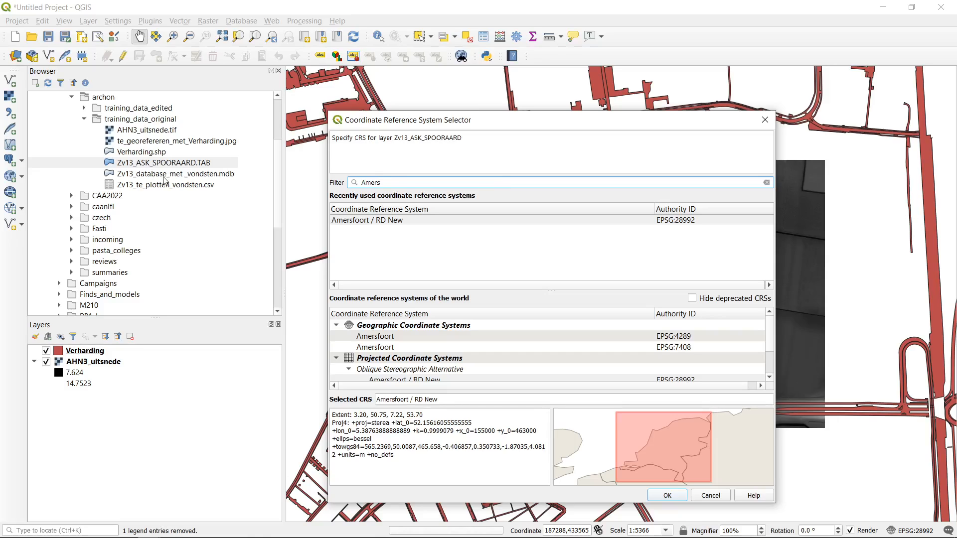
left_click(378, 221)
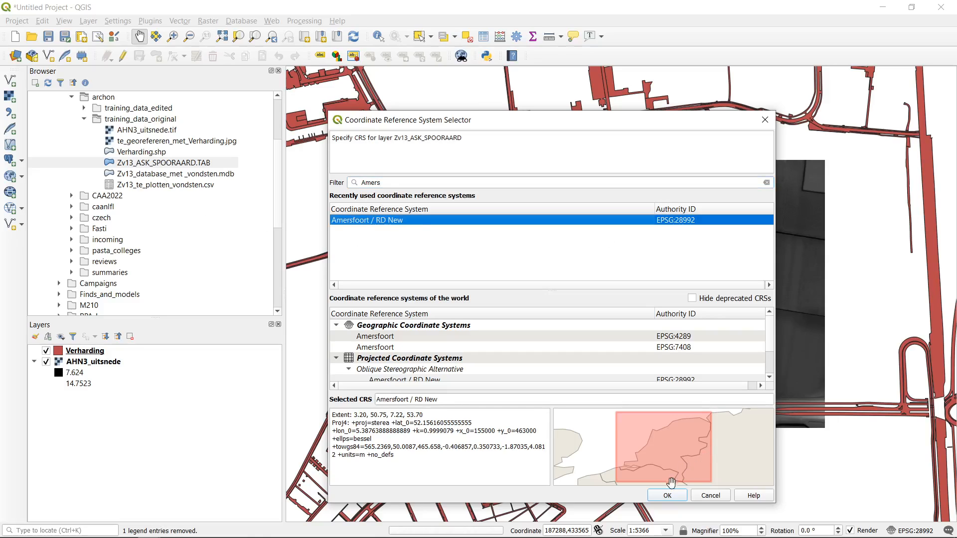
left_click(667, 496)
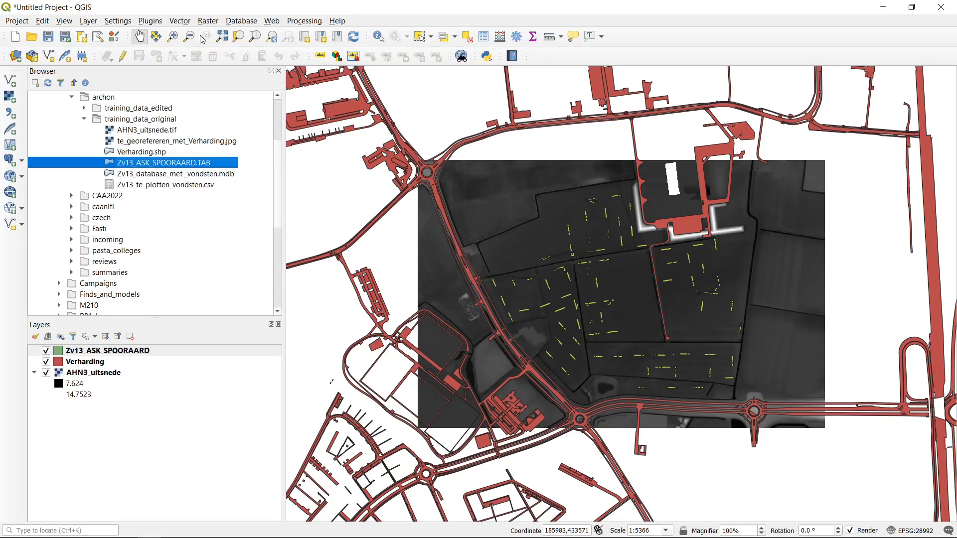
- In the CRS options, set new projects to use the CRS from the first layer added and accept the options
left_click(110, 23)
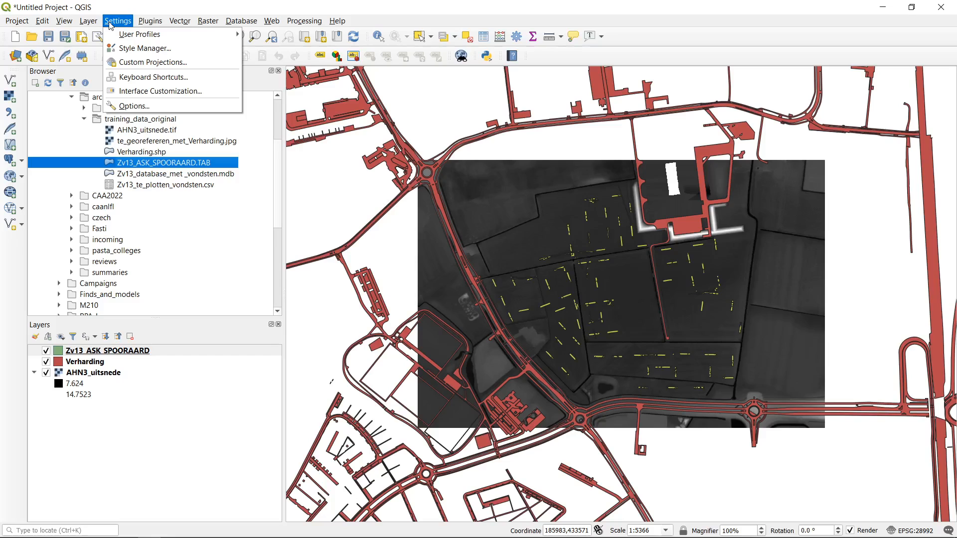
left_click(181, 111)
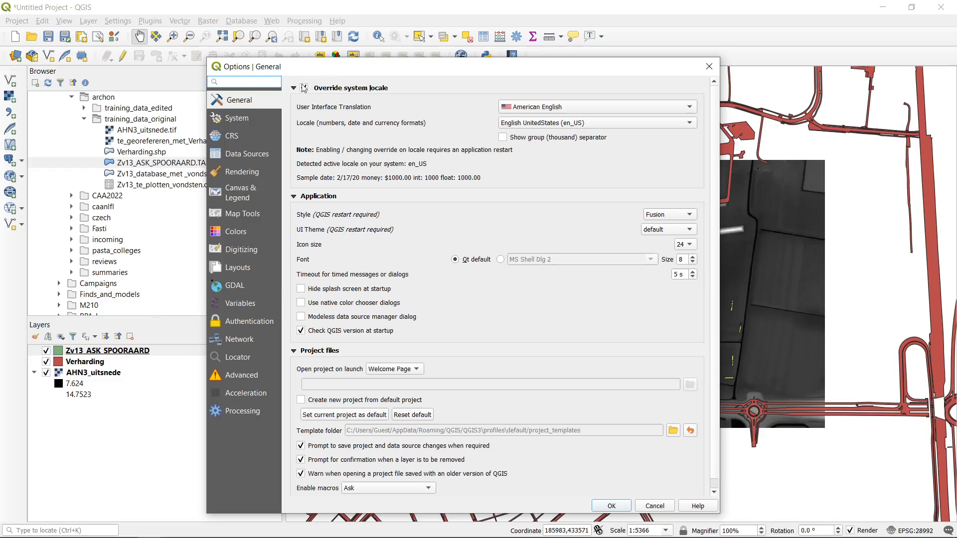
left_click(247, 137)
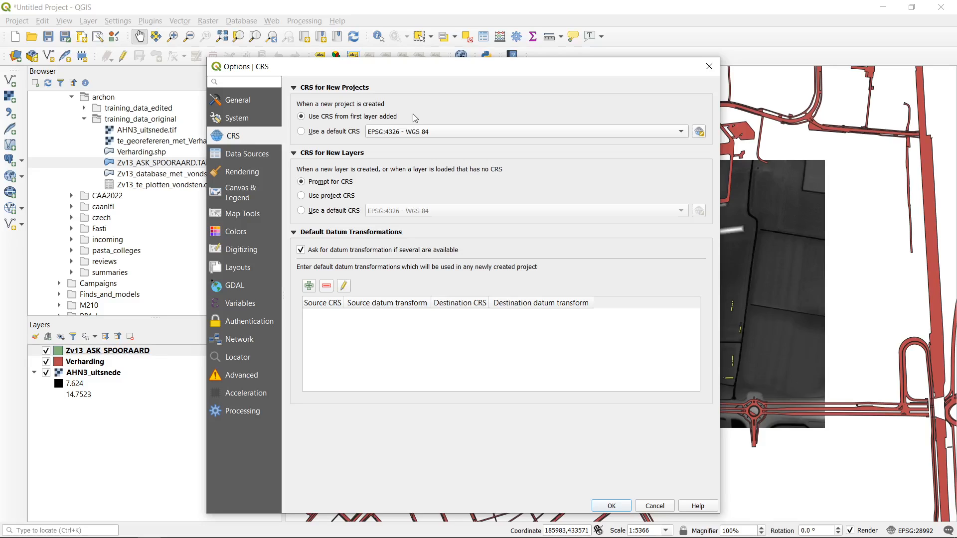
left_click(344, 132)
left_click(337, 116)
left_click(614, 506)
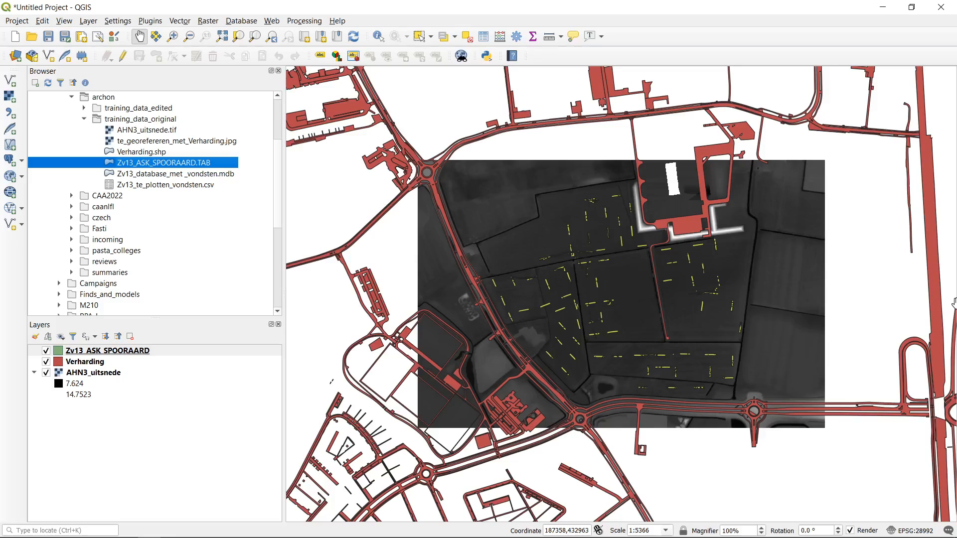
- Switch to File Explorer and open Zv13_te_plotten_vondsten.csv from the training_data_original folder in Notepad (Kladblok)
left_click(170, 187)
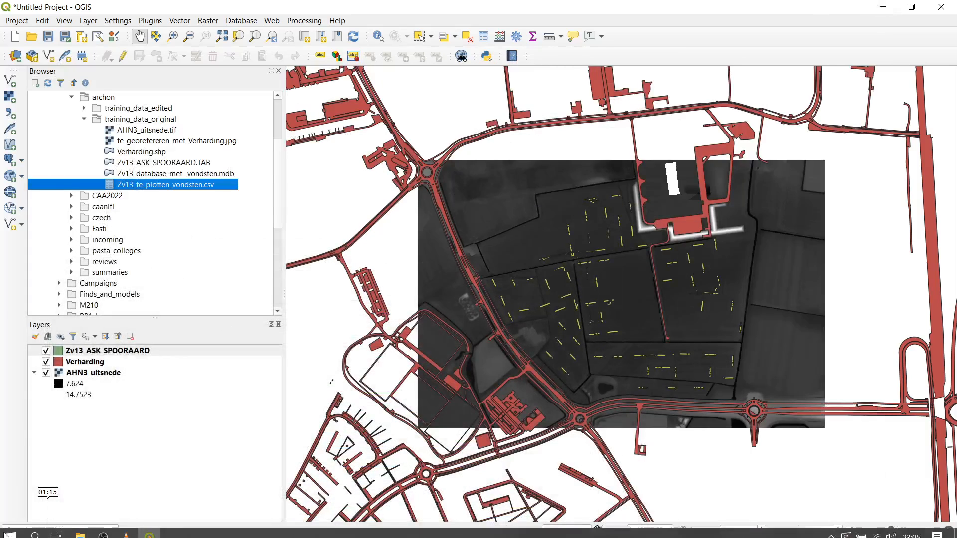
left_click(82, 528)
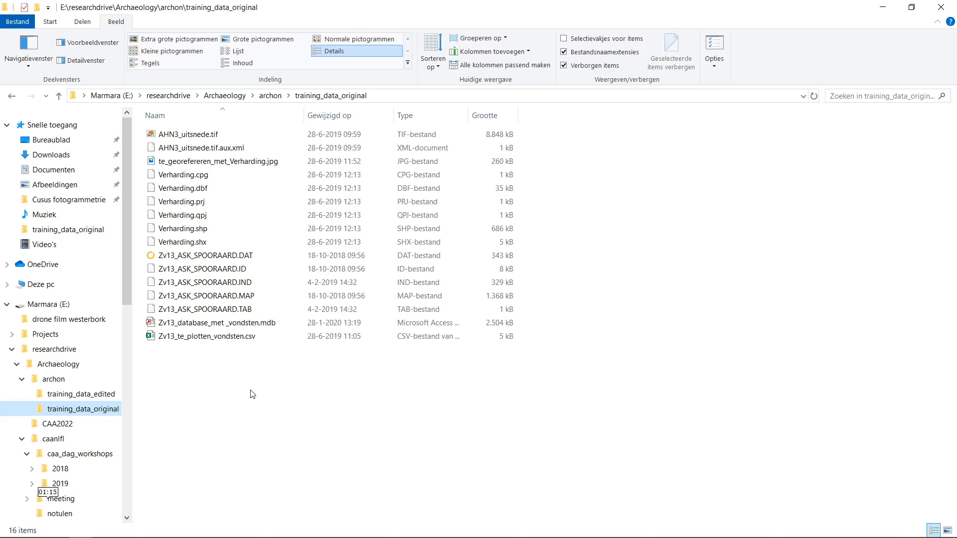
left_click(222, 337)
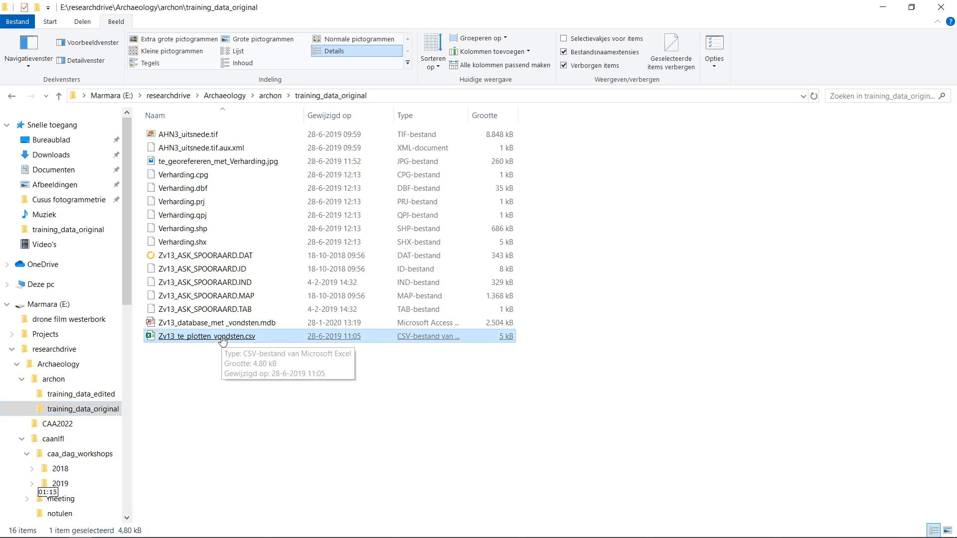
right_click(229, 336)
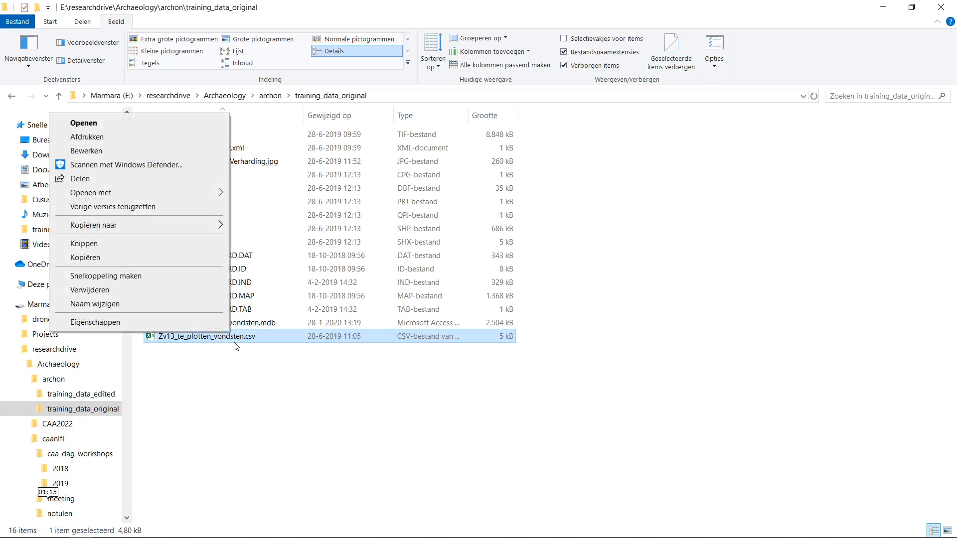
mouse_move(154, 196)
left_click(264, 211)
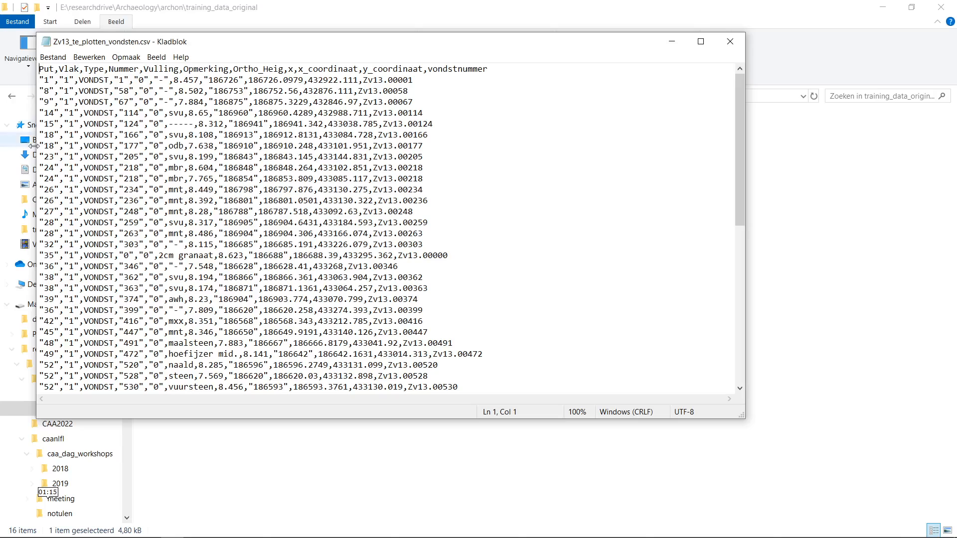
- Examine the header row of the CSV text, checking the field names and the commas that separate them
left_click(57, 69)
left_click_drag(528, 70, 36, 70)
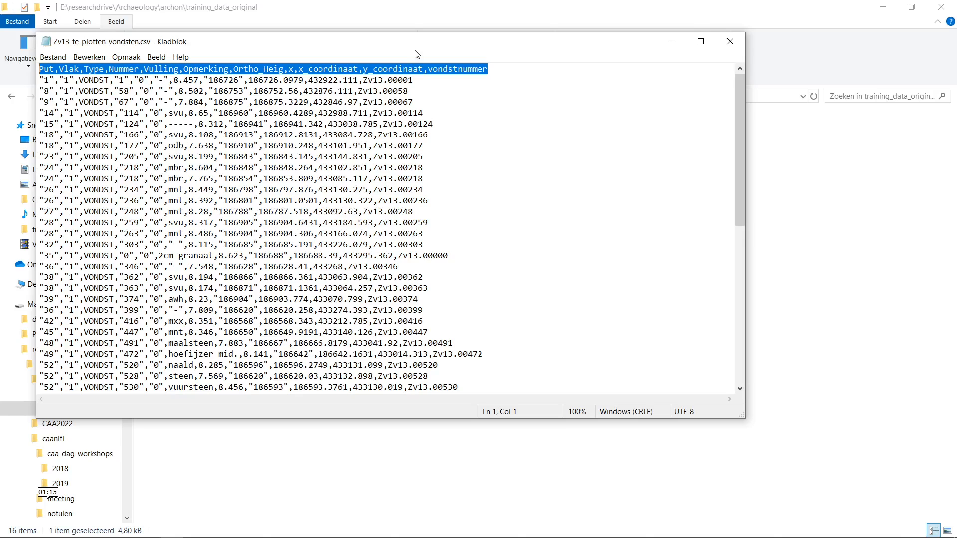
left_click_drag(40, 70, 490, 71)
left_click(58, 69)
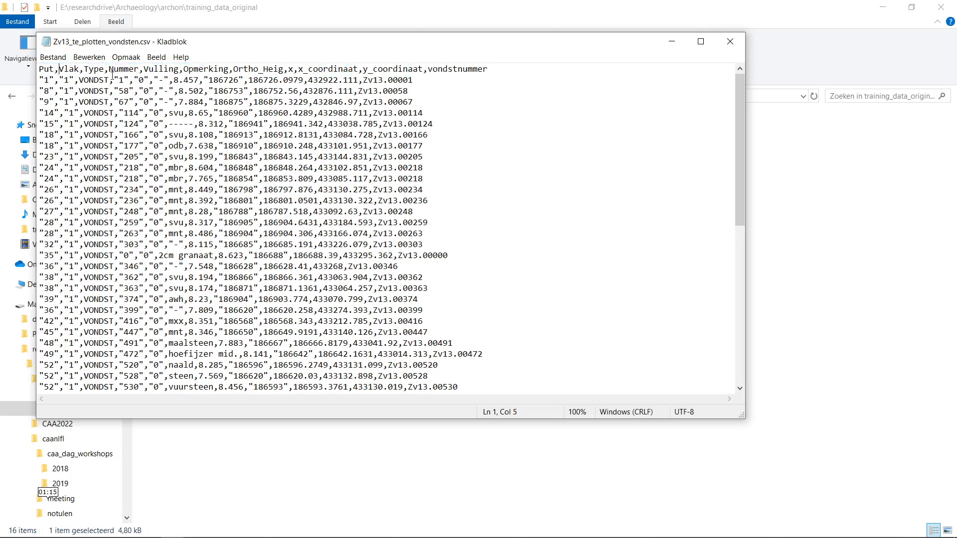
key("shift+Home")
left_click(59, 70)
mouse_move(60, 73)
left_mouse_down()
mouse_move(79, 70)
mouse_move(63, 69)
left_mouse_up()
double_click(76, 71)
left_click(76, 70)
triple_click(92, 69)
left_click(81, 70)
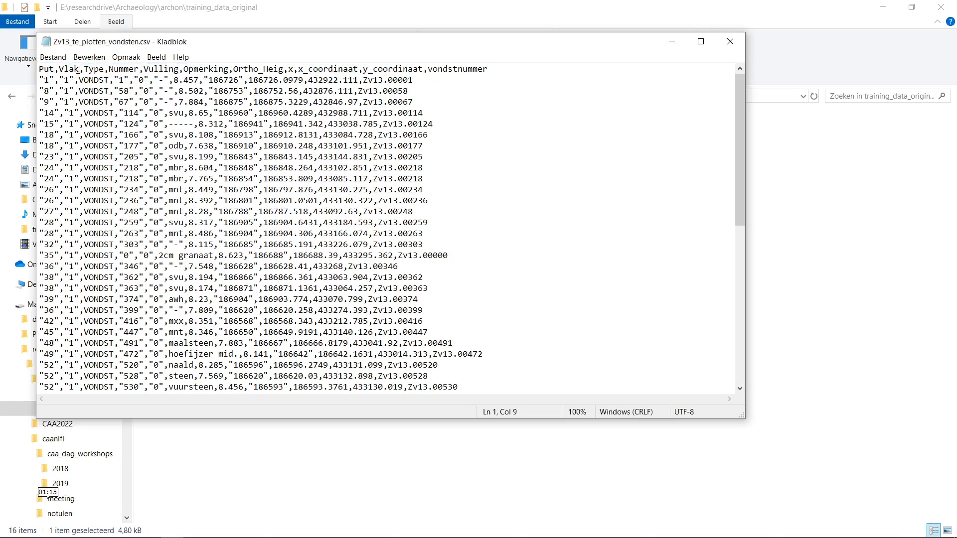
left_click(84, 69)
left_click(89, 70)
triple_click(95, 70)
left_click(104, 69)
- Examine the first find record and match its values to the x_coordinaat and y_coordinaat fields
mouse_move(43, 81)
left_mouse_down()
mouse_move(199, 125)
mouse_move(192, 145)
mouse_move(208, 191)
mouse_move(490, 405)
mouse_move(508, 389)
mouse_move(408, 165)
mouse_move(406, 93)
mouse_move(39, 81)
left_mouse_up()
scroll(508, 389, "up", 10)
left_click(50, 78)
key("shift+End")
double_click(95, 82)
left_click(95, 82)
left_click_drag(298, 69, 424, 69)
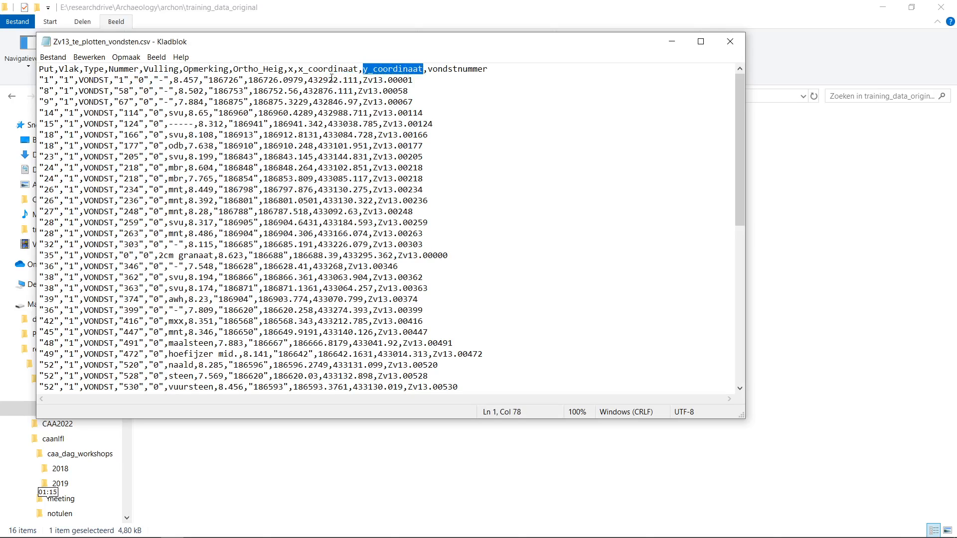
left_click_drag(248, 79, 357, 80)
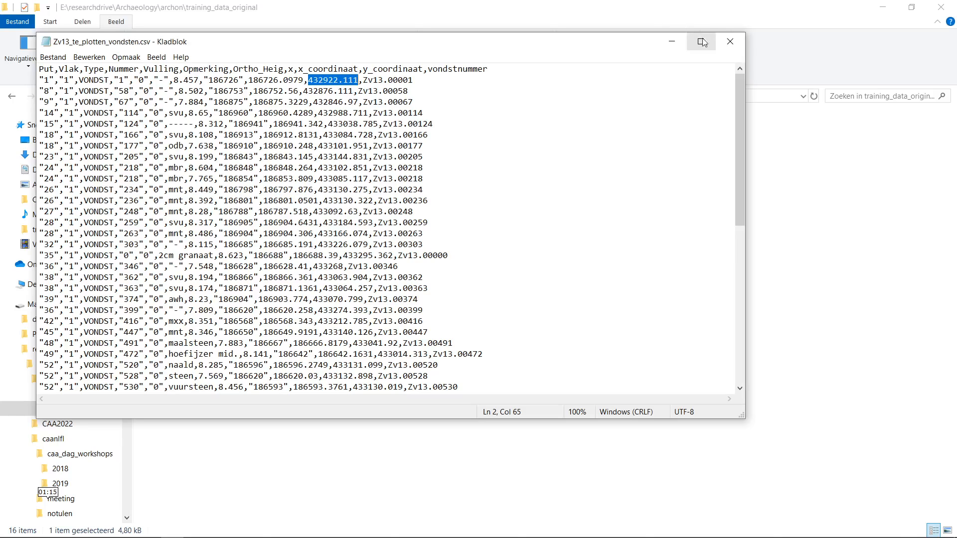
- Close the CSV text file and minimize File Explorer to return to QGIS
left_click(729, 41)
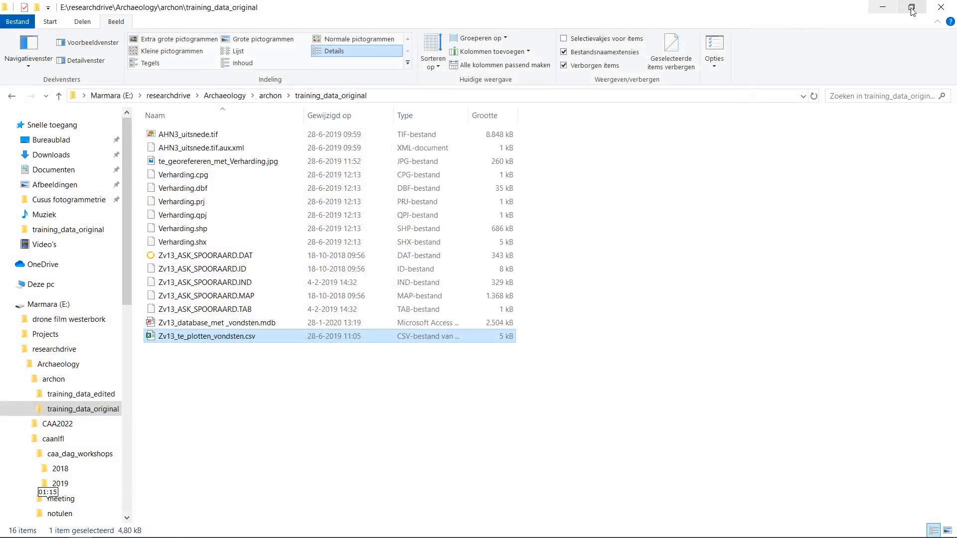
left_click(877, 9)
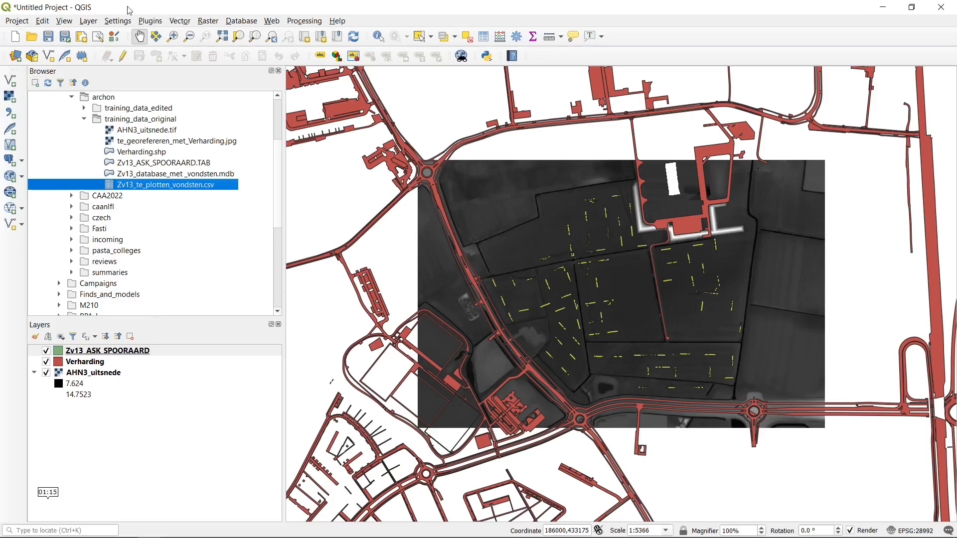
left_click(64, 21)
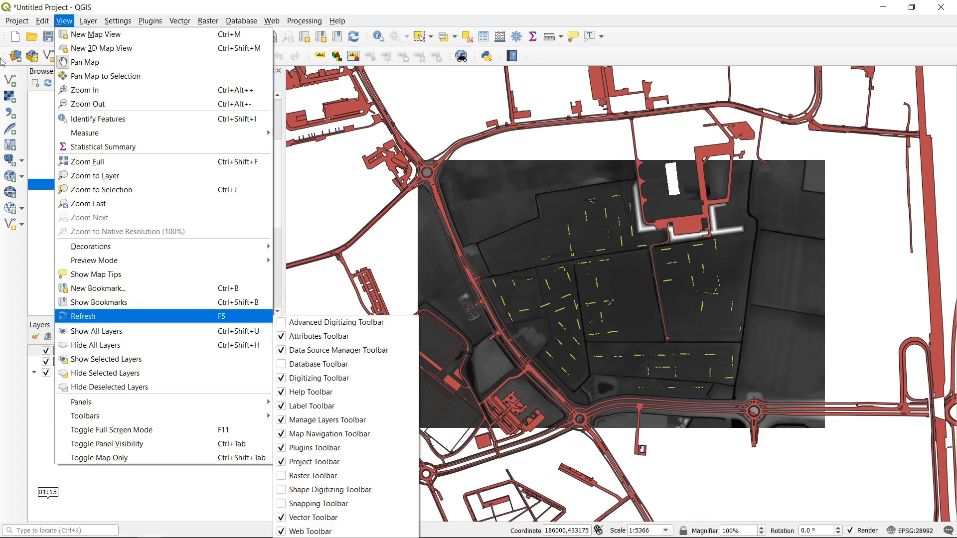
left_click(230, 4)
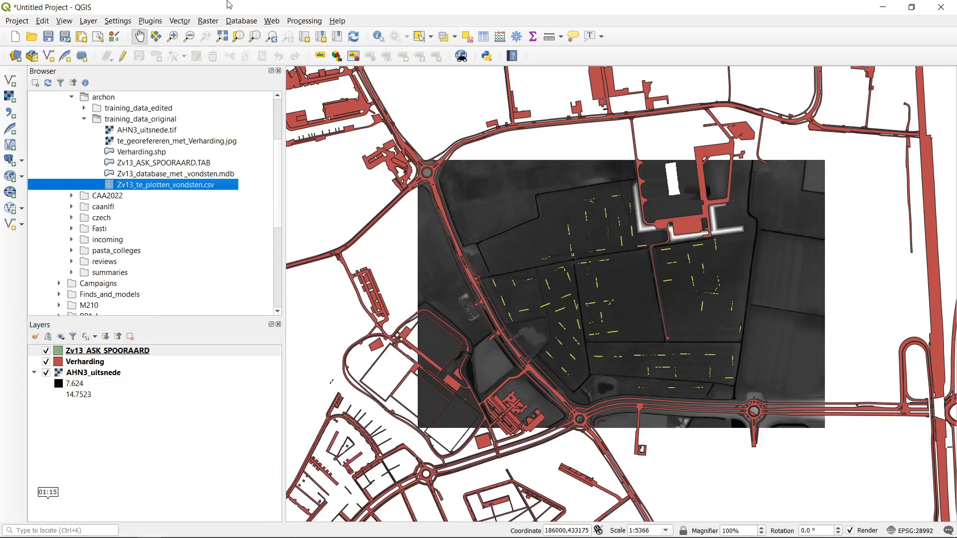
- Choose Zv13_te_plotten_vondsten.csv from archon\training_data_original as the input file for a new delimited text layer
left_click(10, 115)
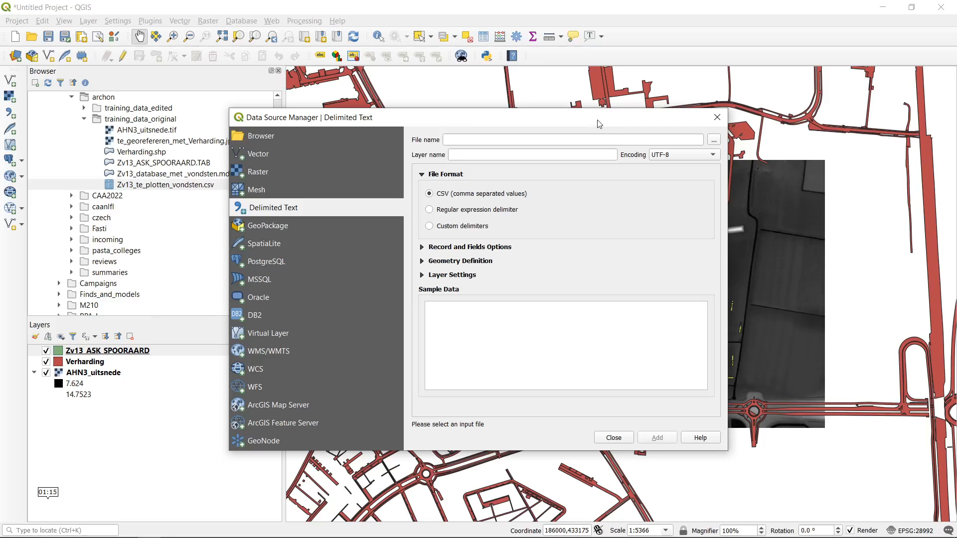
left_click(712, 141)
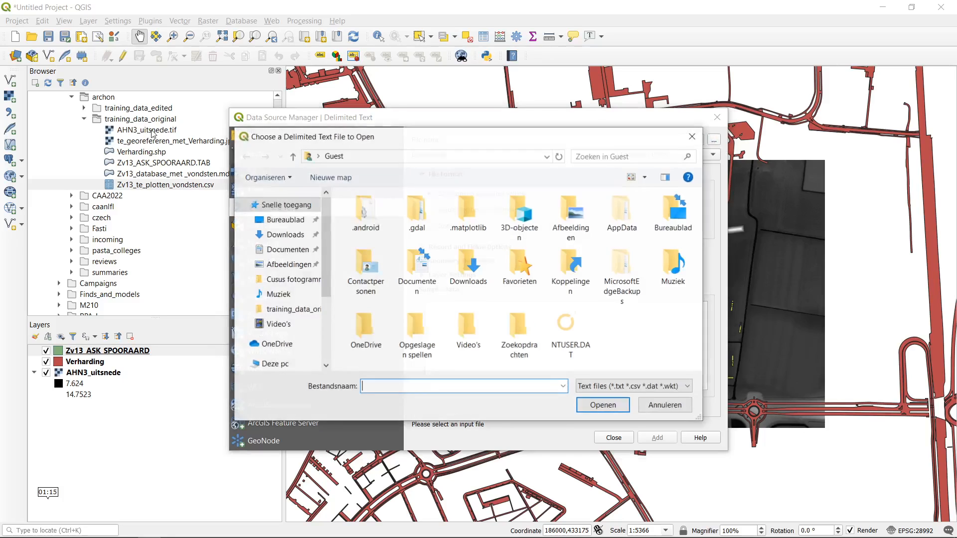
scroll(326, 244, "down", 3)
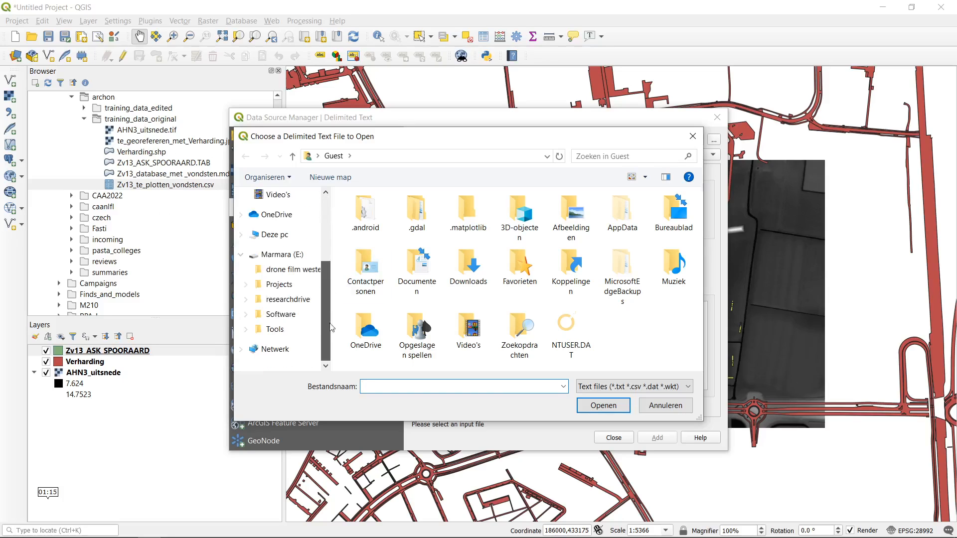
left_click(246, 296)
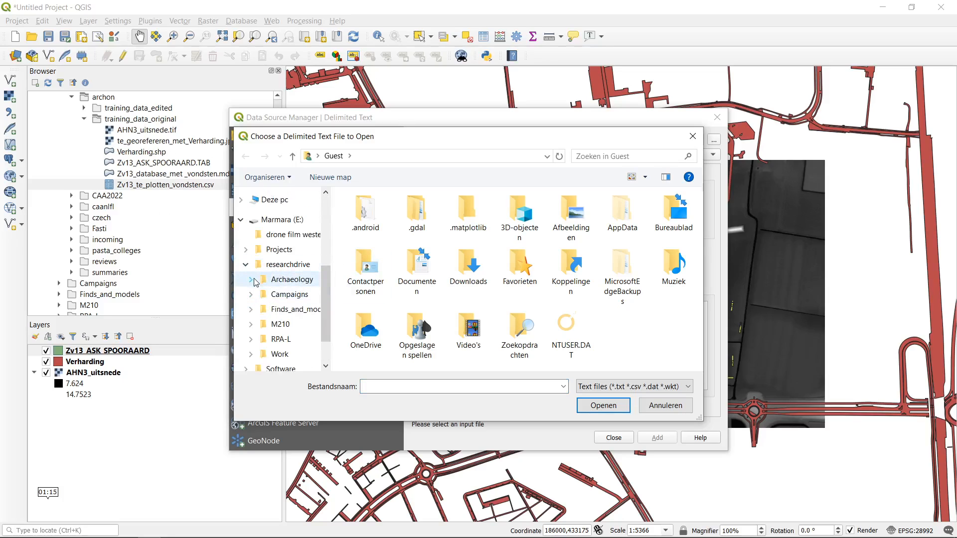
left_click(250, 279)
left_click(255, 240)
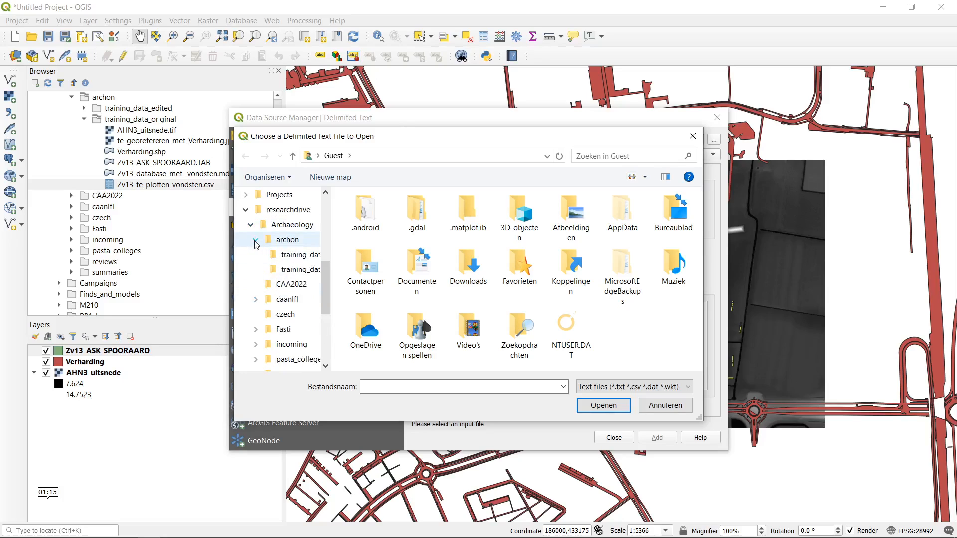
left_click(300, 269)
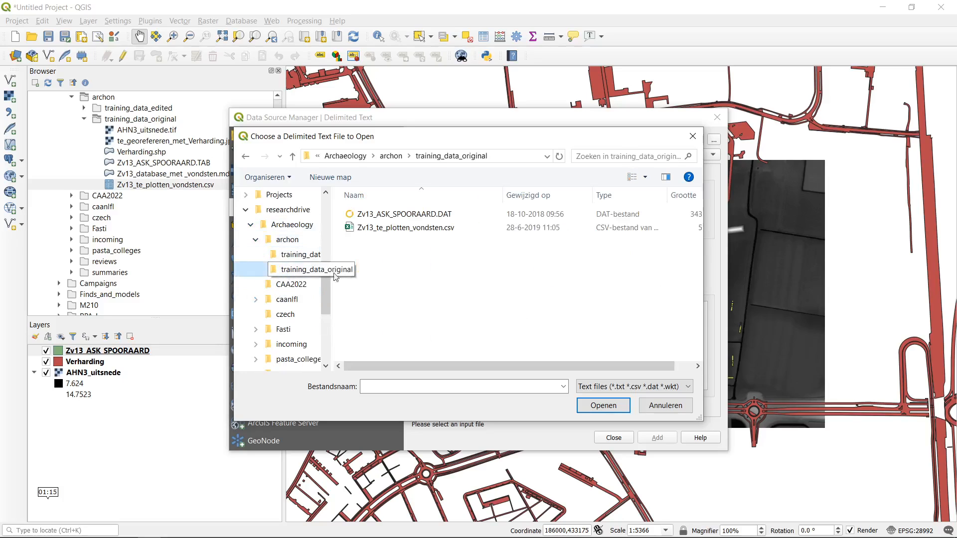
left_click(442, 228)
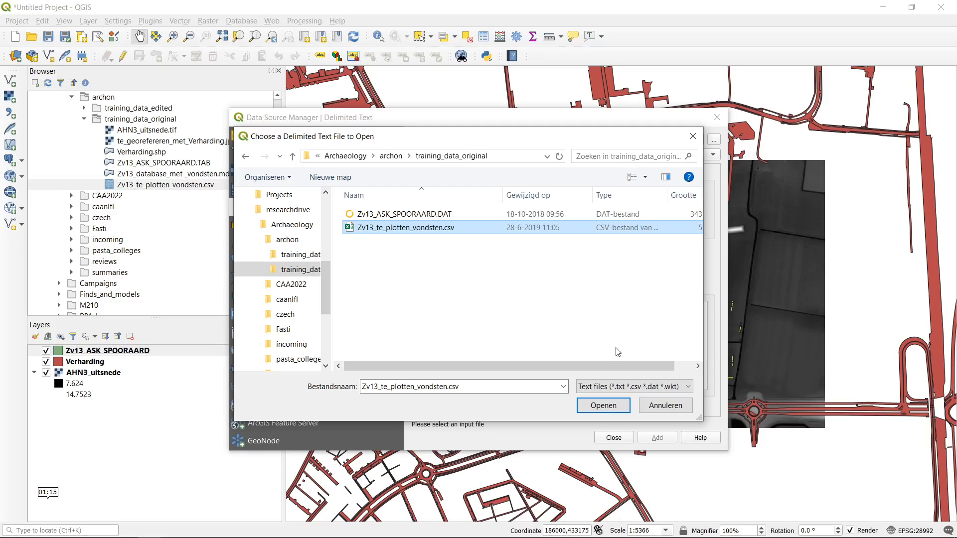
left_click(593, 405)
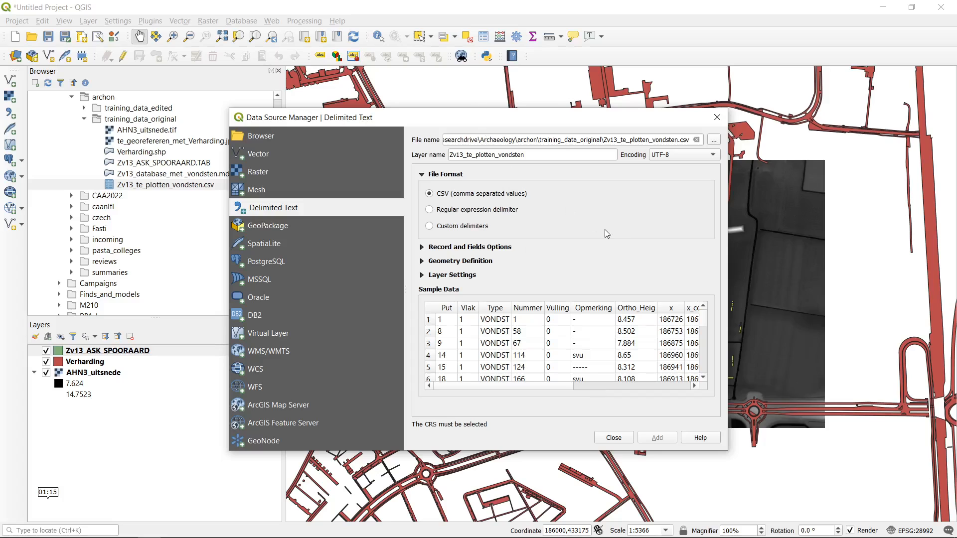
- Move and enlarge the Data Source Manager dialog so every column of the sample data fits
left_click_drag(546, 120, 445, 61)
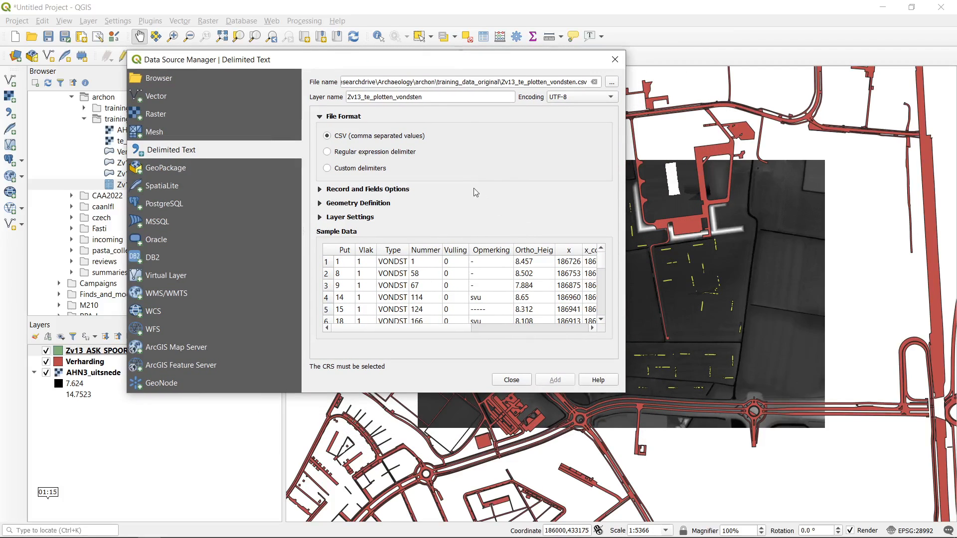
mouse_move(150, 532)
left_click_drag(624, 393, 893, 484)
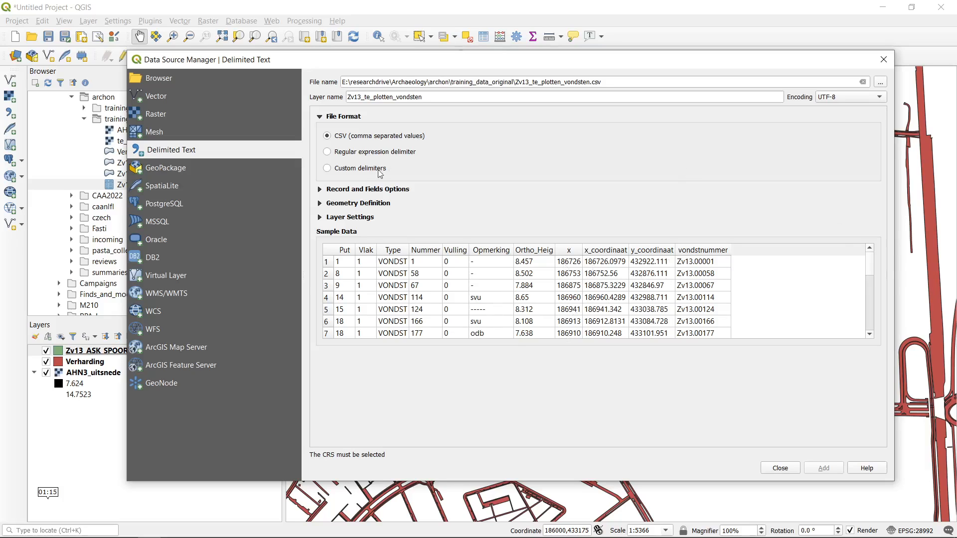
- Try the regular expression and custom delimiter formats on the sample data, toggling tab, semicolon, space, colon and comma
left_click(356, 153)
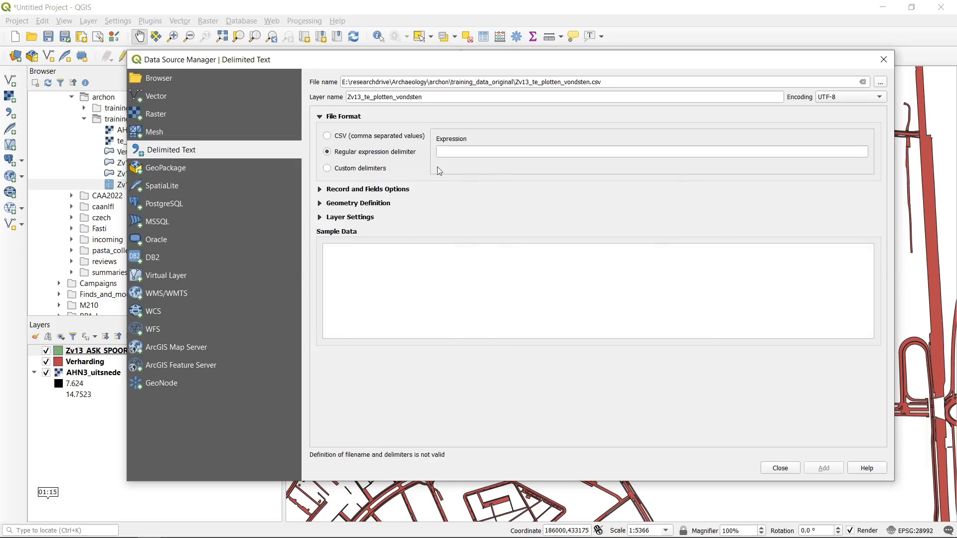
left_click(369, 169)
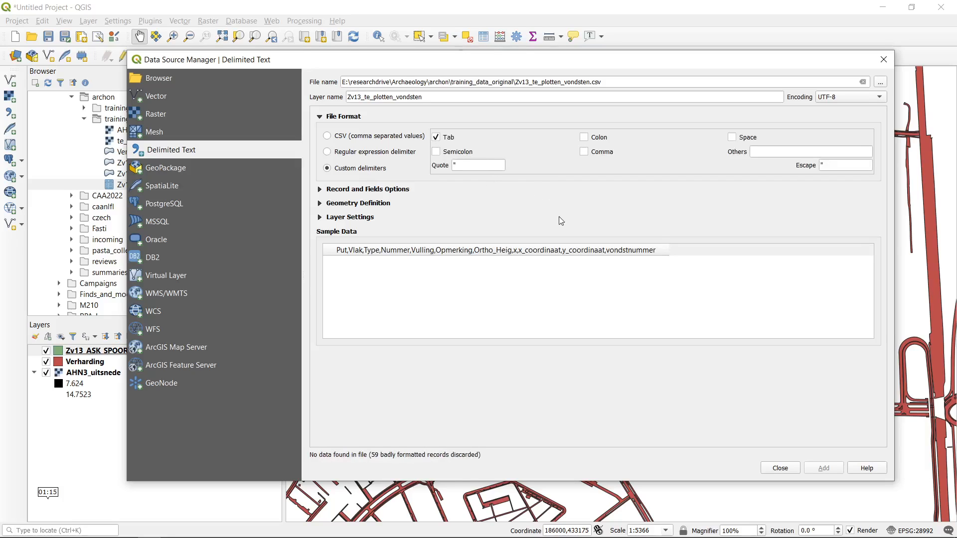
left_click(452, 138)
left_click(463, 151)
left_click(459, 152)
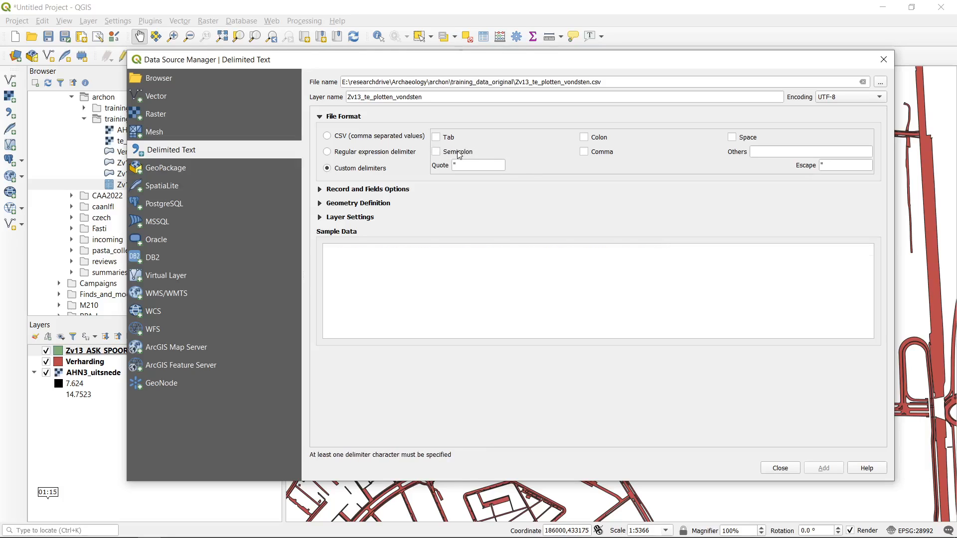
left_click(750, 141)
left_click(750, 142)
left_click(599, 140)
left_click(600, 140)
left_click(603, 153)
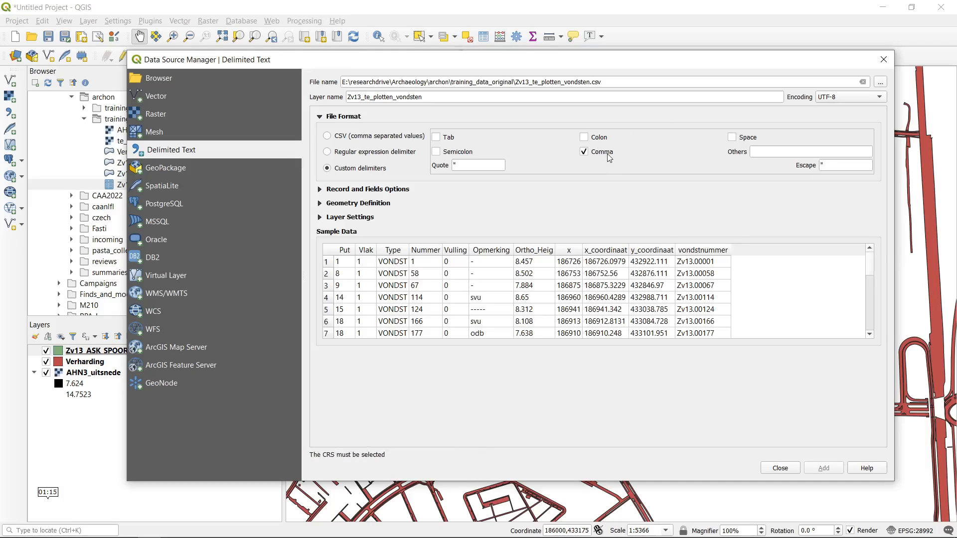
left_click(609, 156)
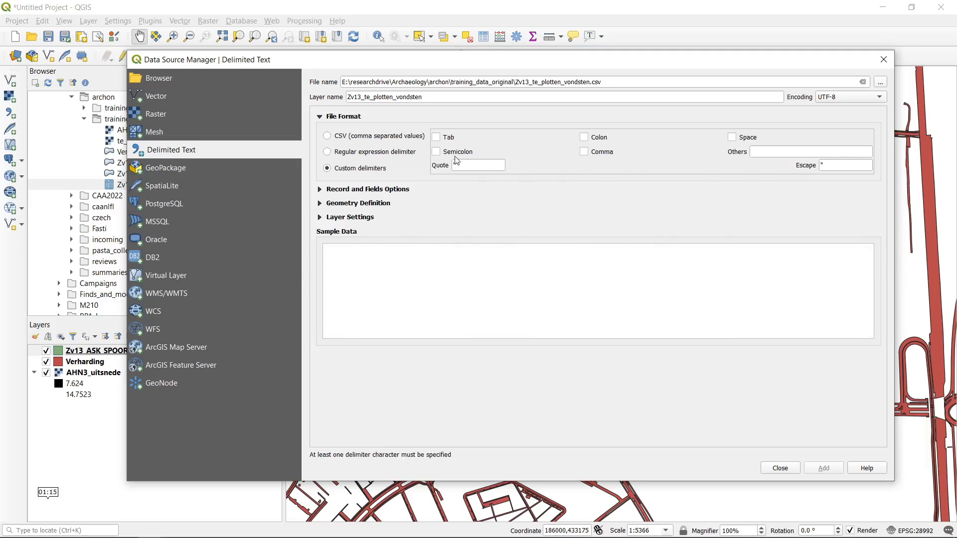
- Try a double quote as the custom delimiter with an empty escape character on the sample data
left_click(474, 166)
double_click(481, 166)
left_click(375, 142)
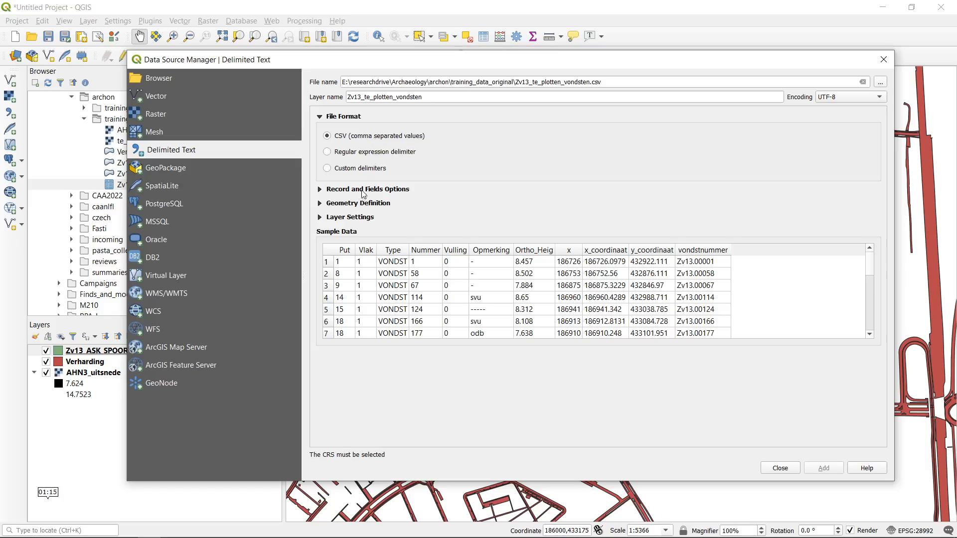
left_click(369, 169)
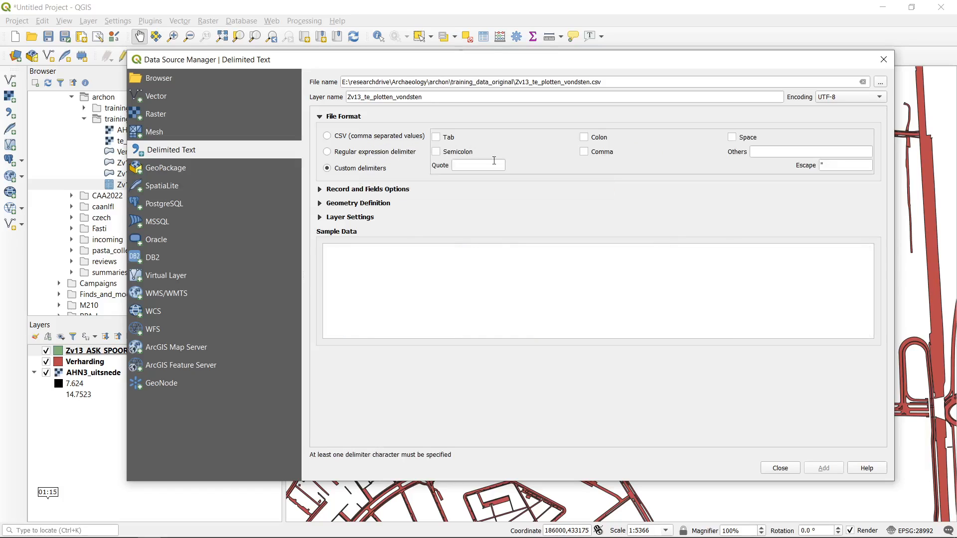
double_click(845, 164)
left_click(813, 154)
type("\"")
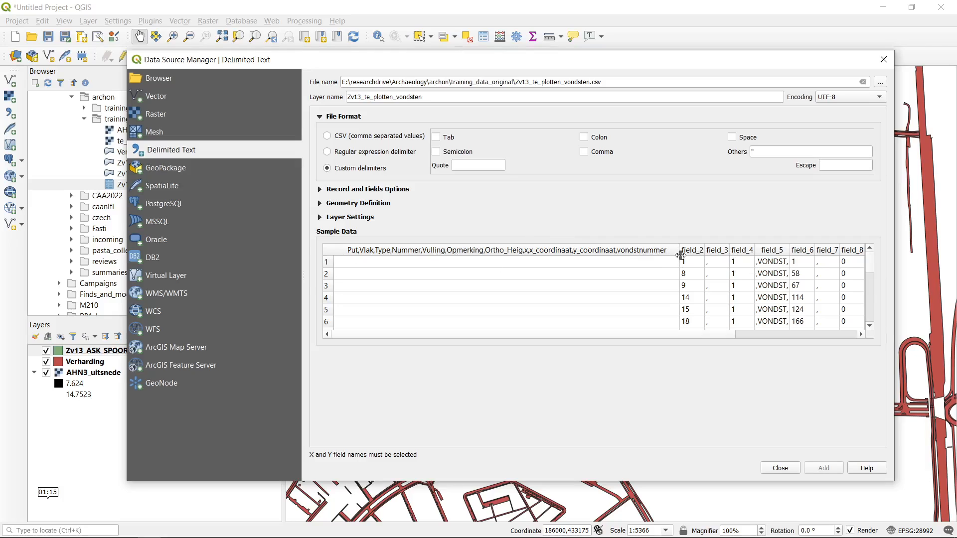
left_click_drag(690, 333, 817, 344)
- Clear the custom delimiter and set the file format back to CSV (comma separated values)
left_click_drag(791, 155, 716, 149)
key("BackSpace")
left_click(377, 137)
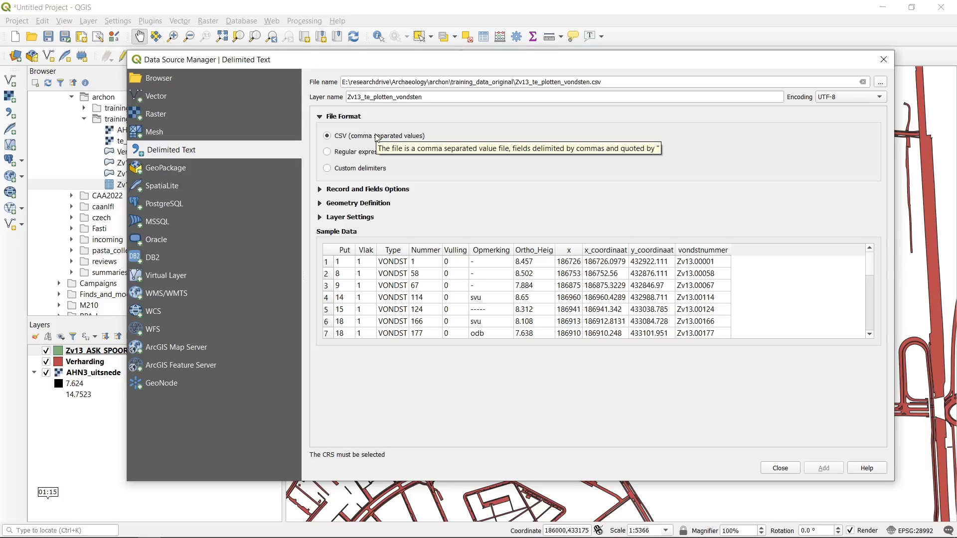
- Examine the record and field options, the full coordinate columns in the sample data, and the geometry definition's X field
left_click(337, 189)
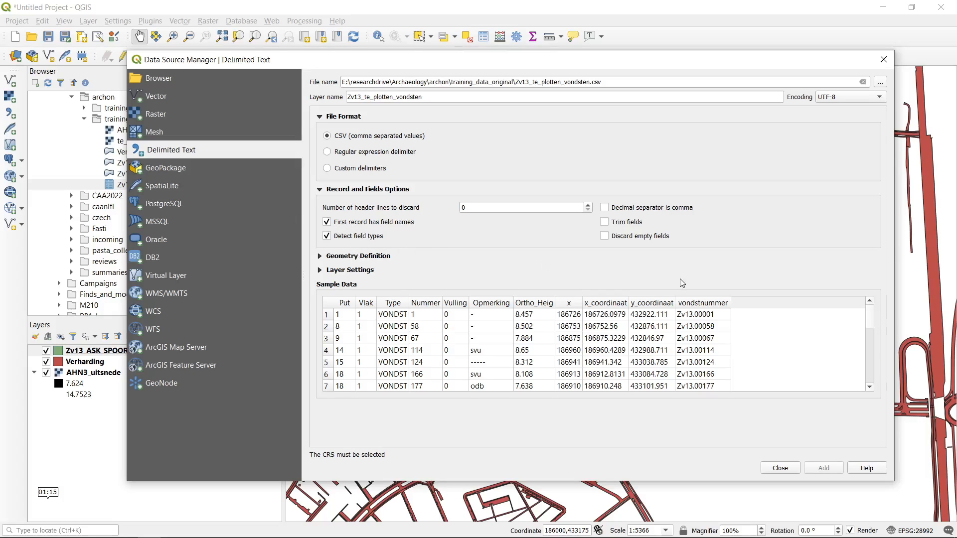
left_click_drag(629, 302, 768, 299)
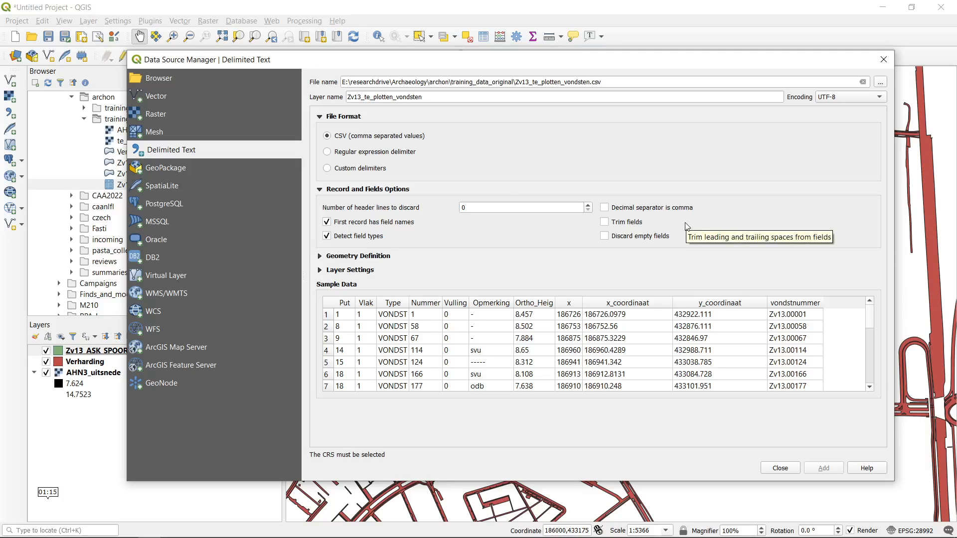
left_click(320, 256)
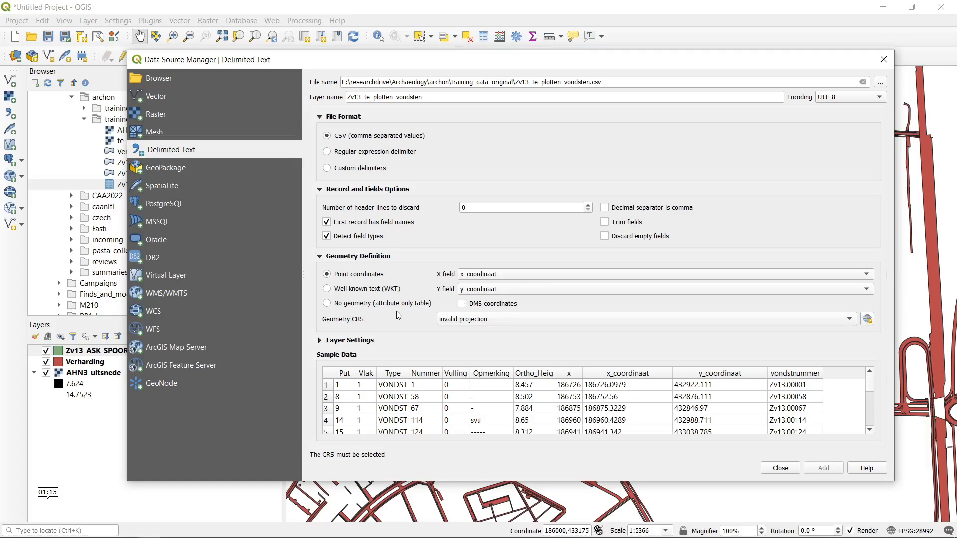
left_click(498, 275)
left_click(498, 274)
- Set the geometry CRS to the project CRS, EPSG:28992 - Amersfoort / RD New
left_click(503, 319)
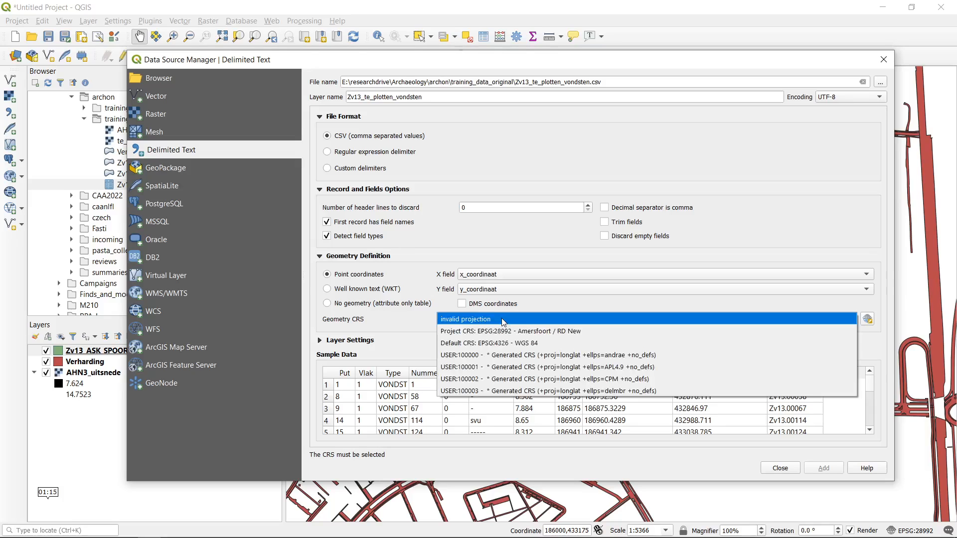
left_click(503, 320)
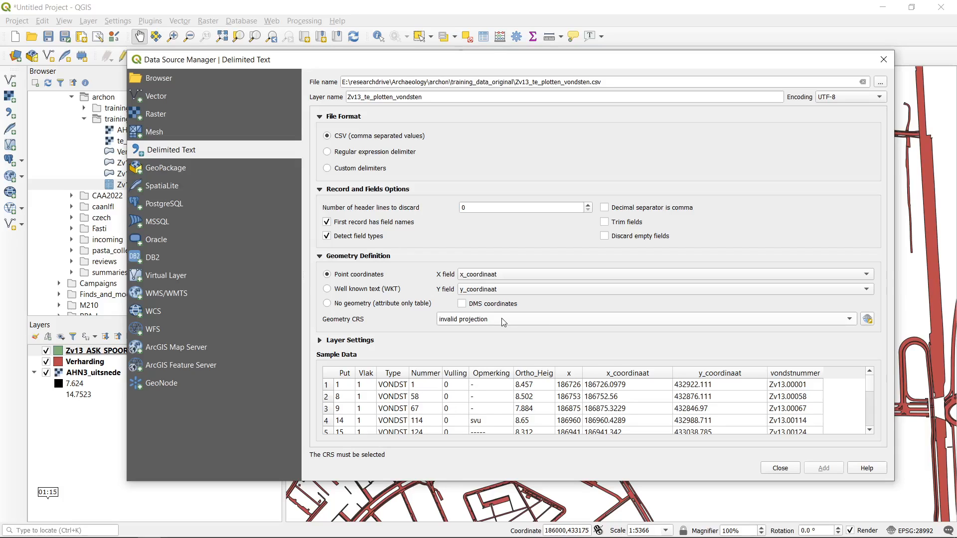
left_click(503, 319)
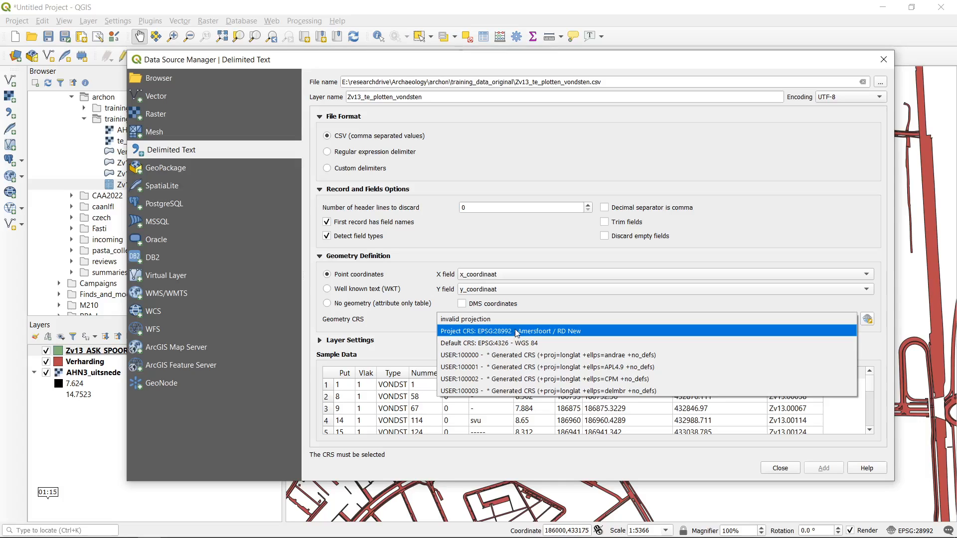
left_click(516, 331)
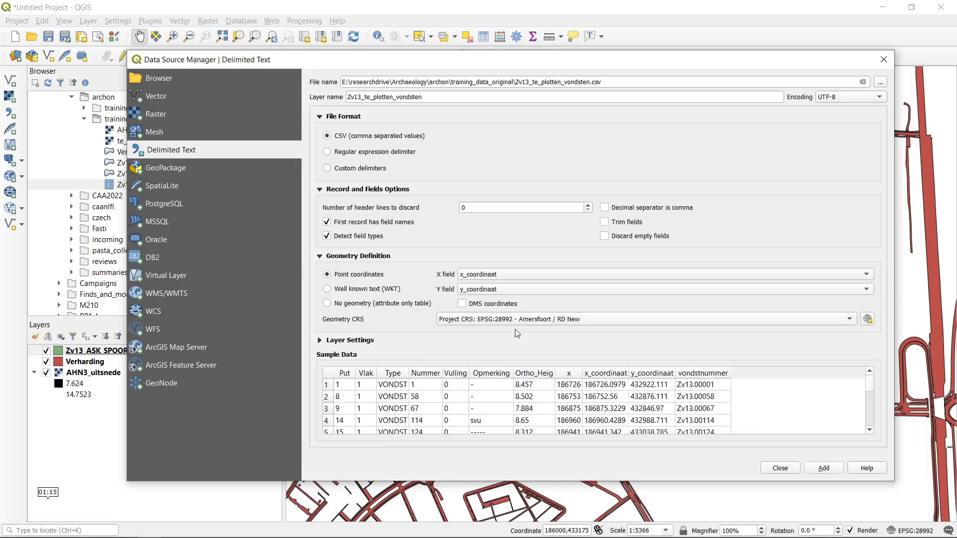
- Check the layer settings, add the finds CSV as a point layer and close the Data Source Manager
left_click(350, 340)
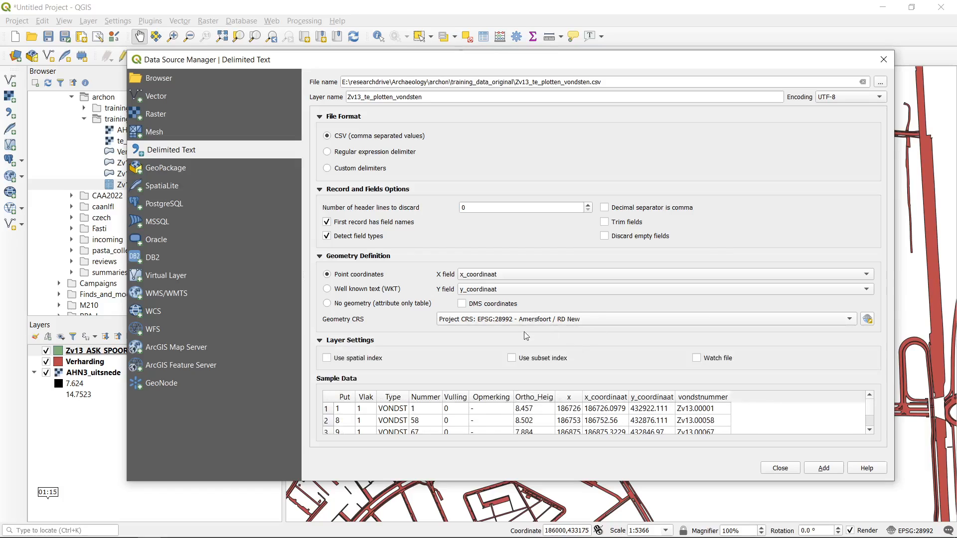
left_click(349, 342)
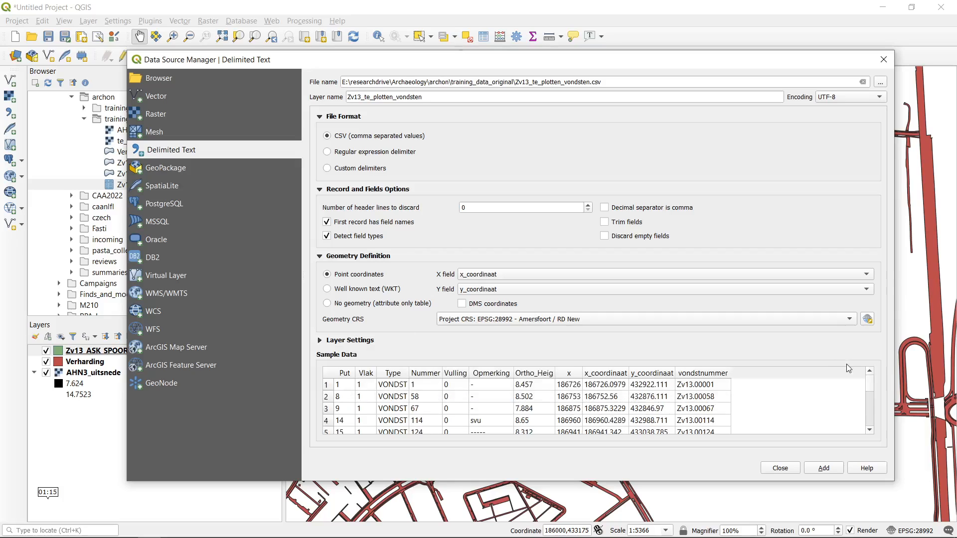
left_click(822, 469)
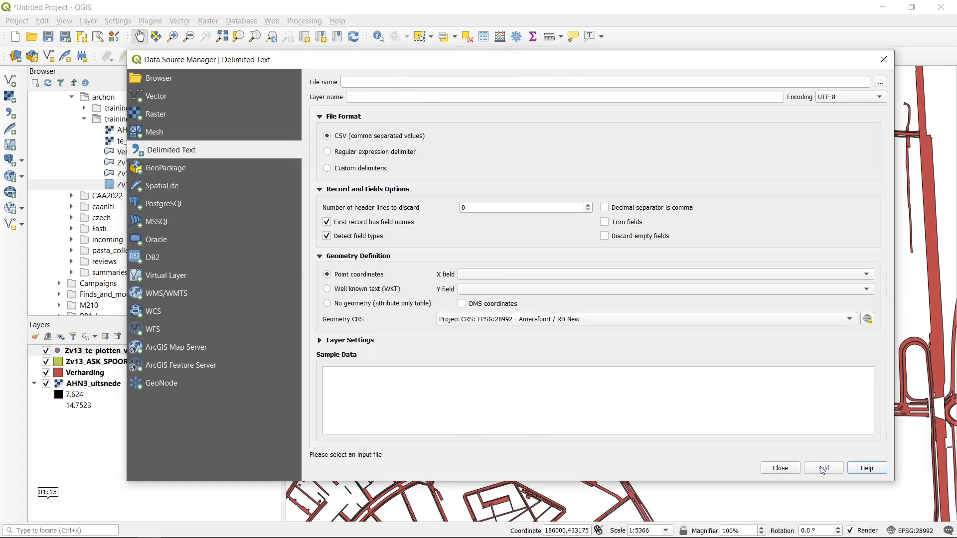
left_click(774, 467)
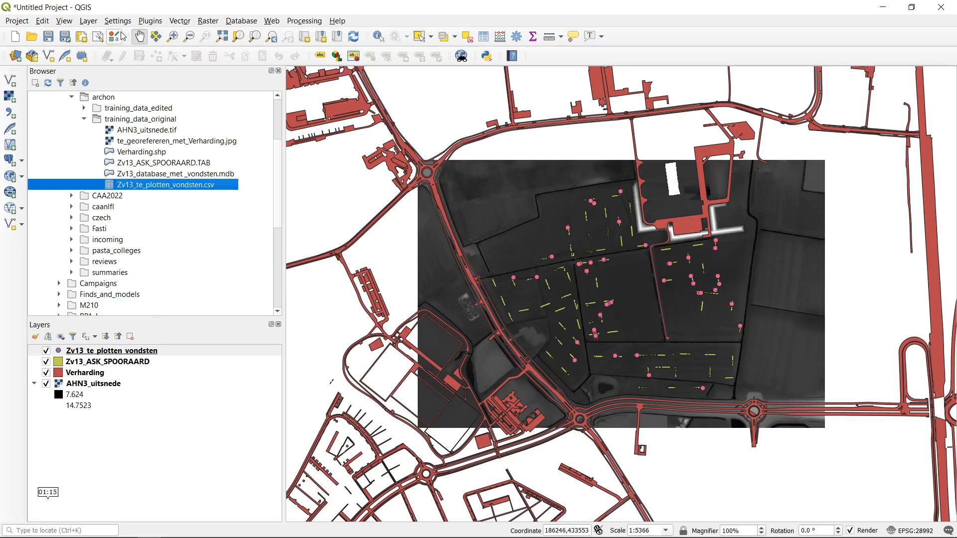
- Zoom in on the find points lying in the trenches near the junction of the dark ditch lines
left_click(173, 36)
left_click_drag(525, 194, 647, 325)
left_click_drag(570, 270, 709, 358)
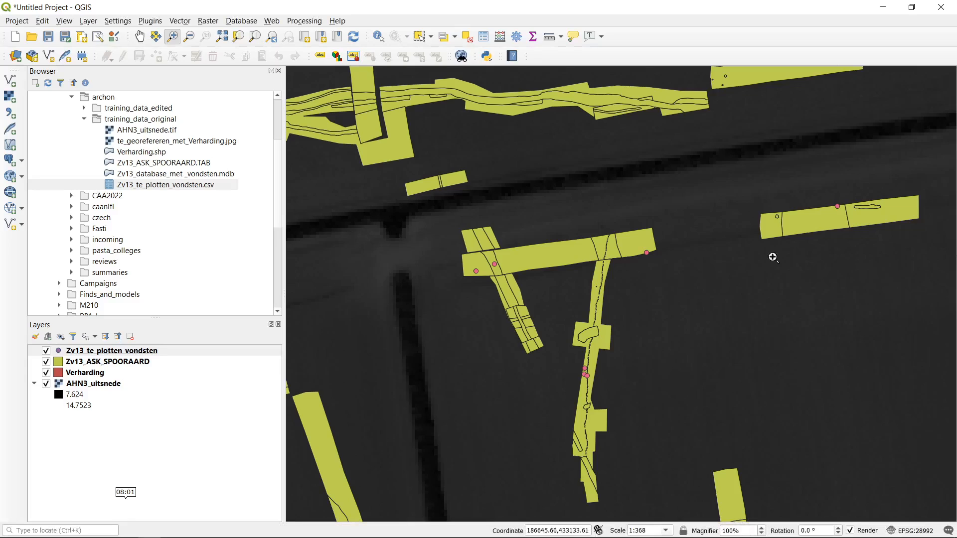
- Compare the layers in the project and examine the source details of Zv13_te_plotten_vondsten, then clear the layer selection
left_click(159, 352)
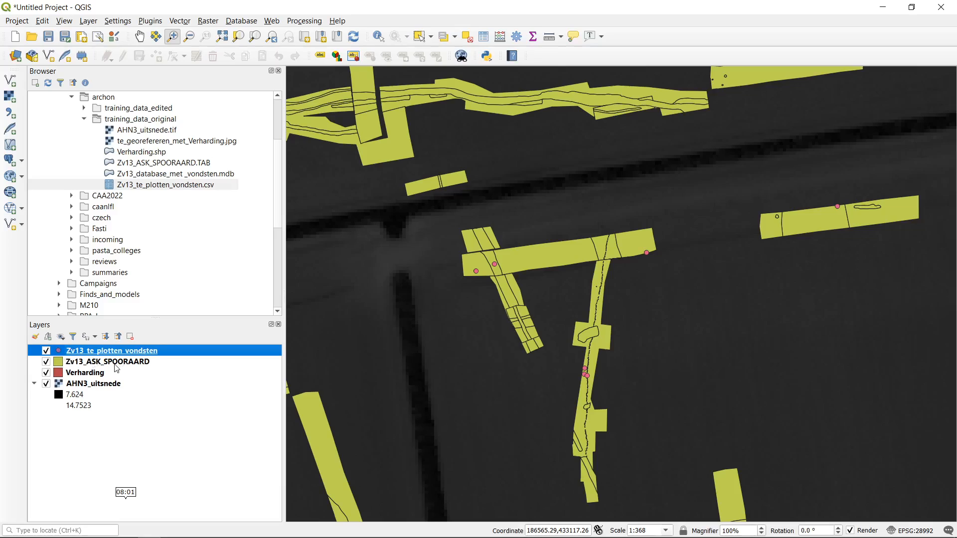
left_click(71, 377)
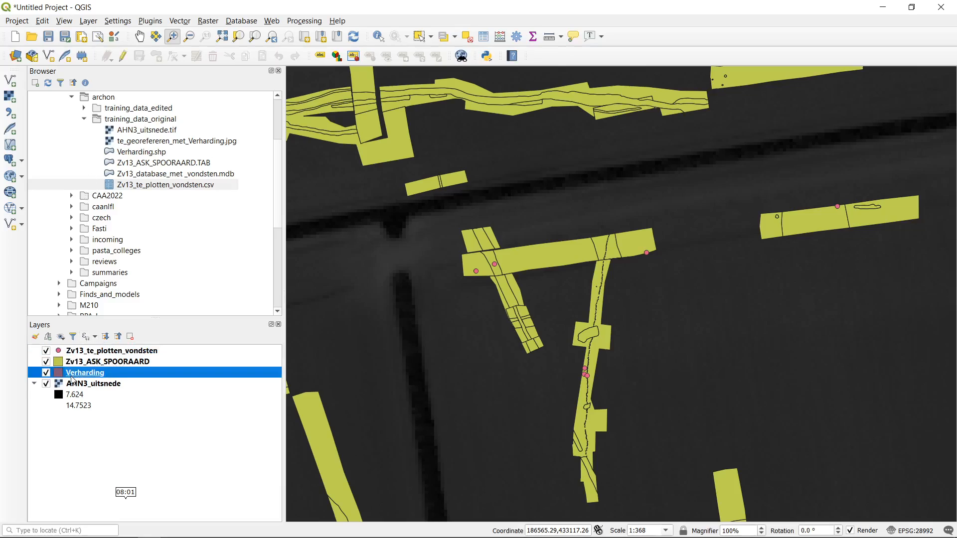
left_click(76, 363)
left_click(91, 352)
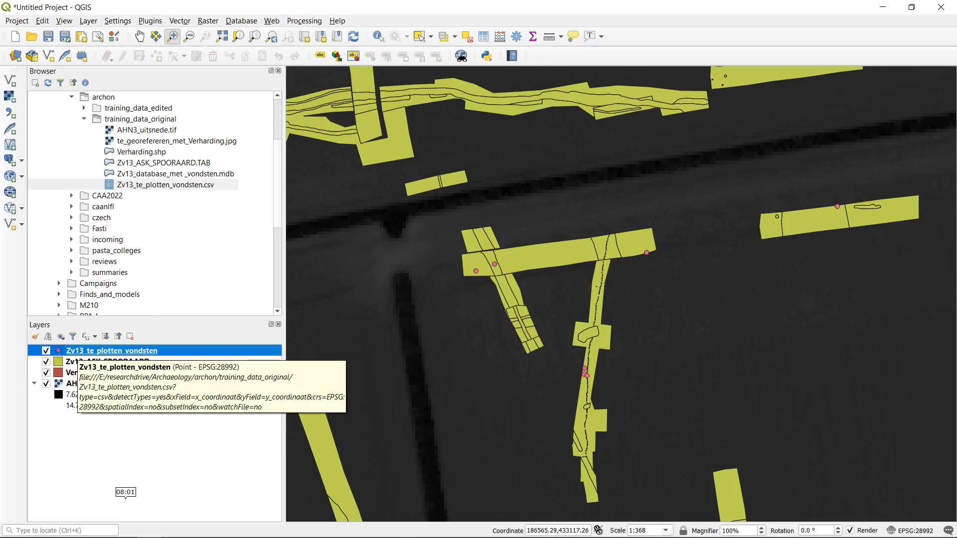
left_click(148, 372)
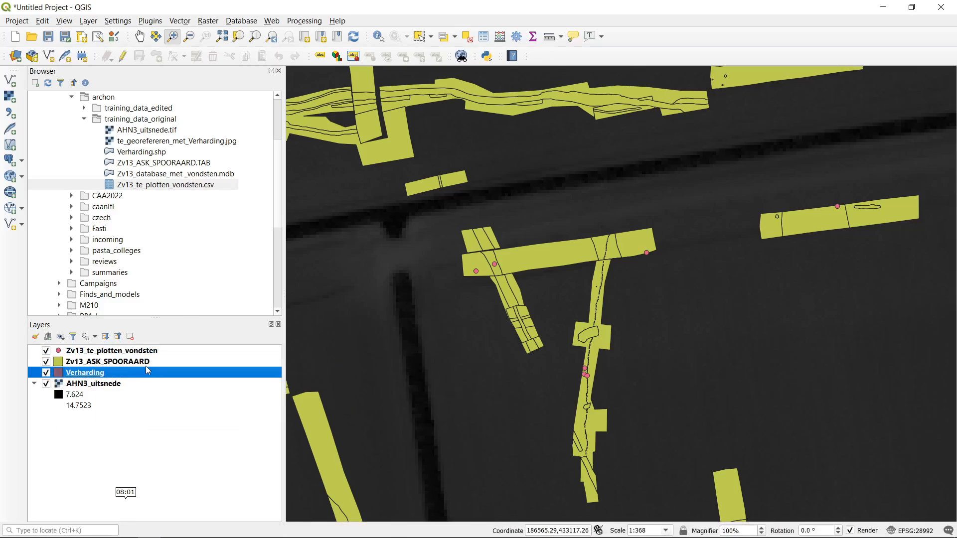
left_click(150, 361)
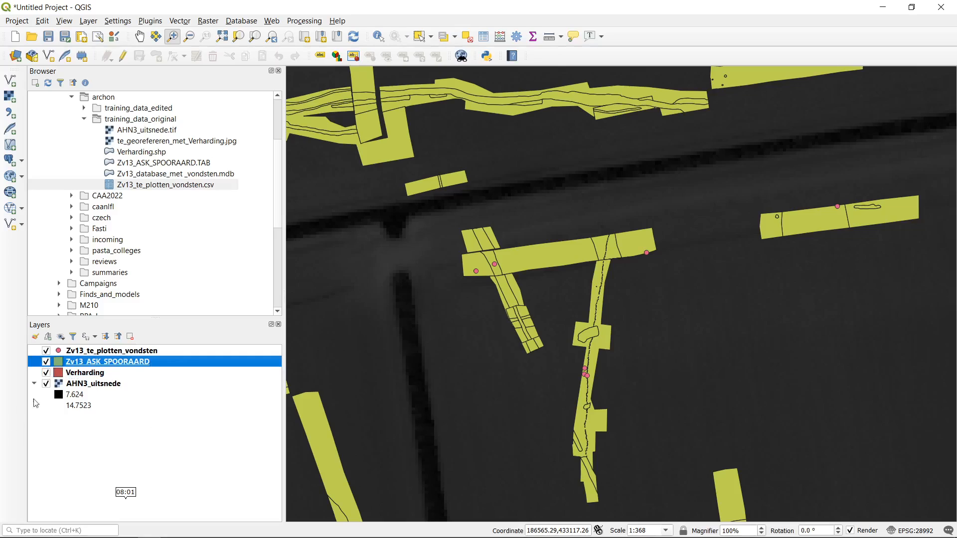
mouse_move(58, 377)
left_click(92, 352)
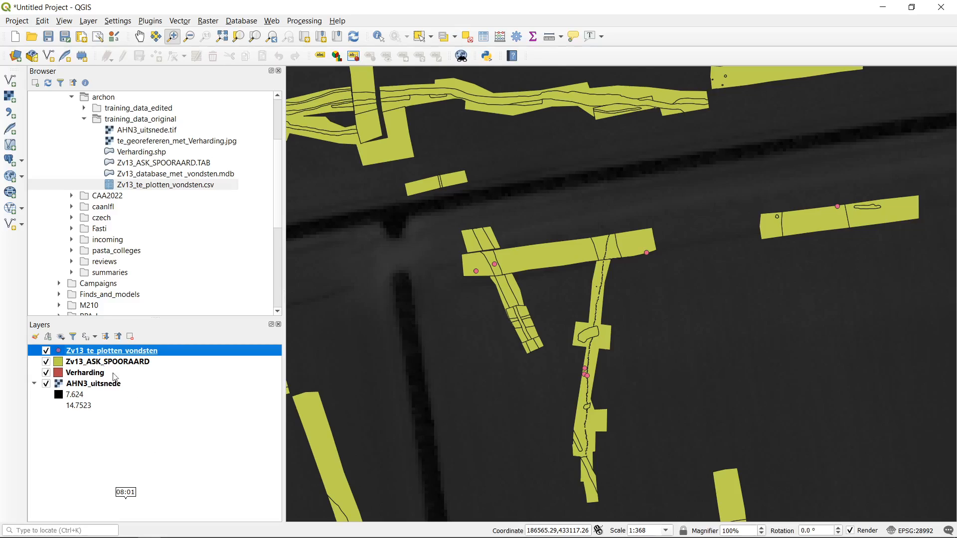
mouse_move(63, 353)
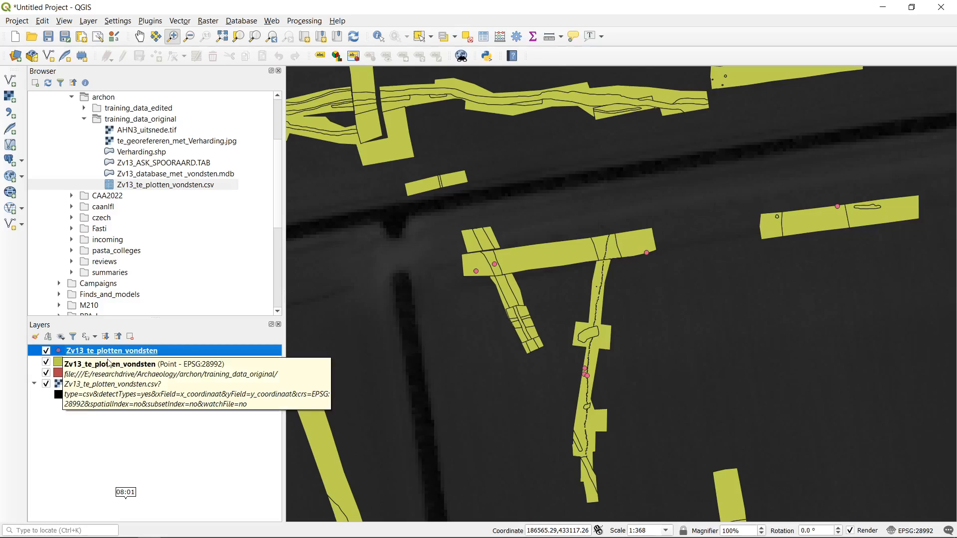
left_click(123, 466)
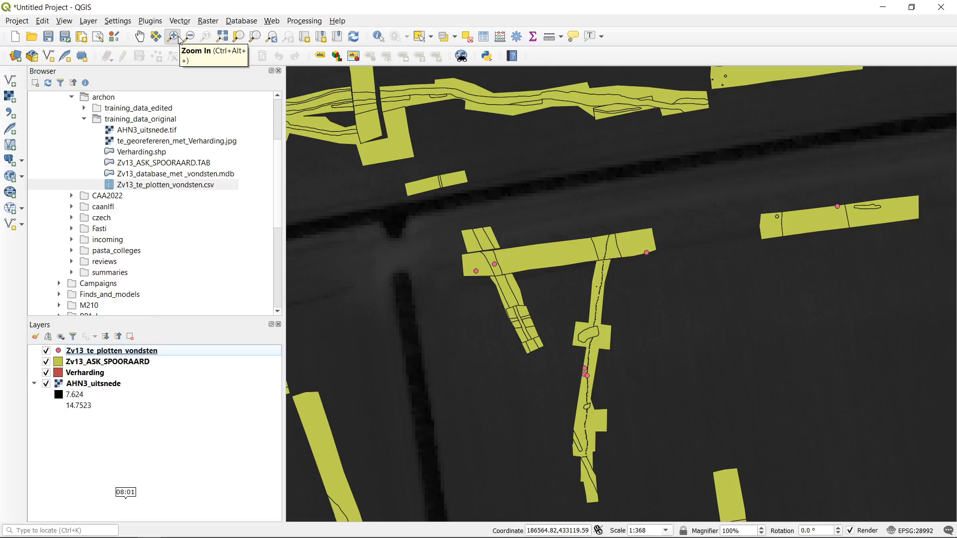
- Explore the trenches by zooming in and out and stepping back to previous map extents, ending at scale 1:1550
left_click(272, 37)
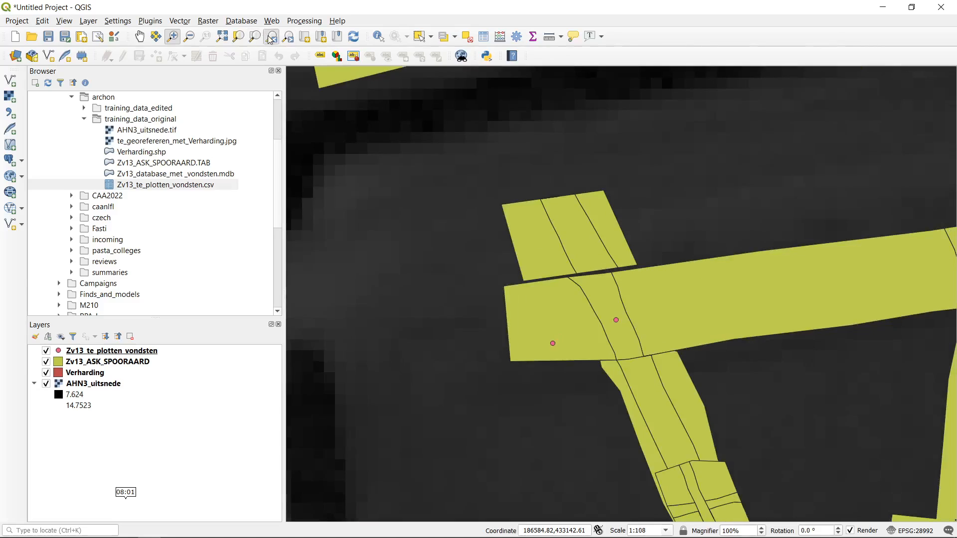
left_click(272, 37)
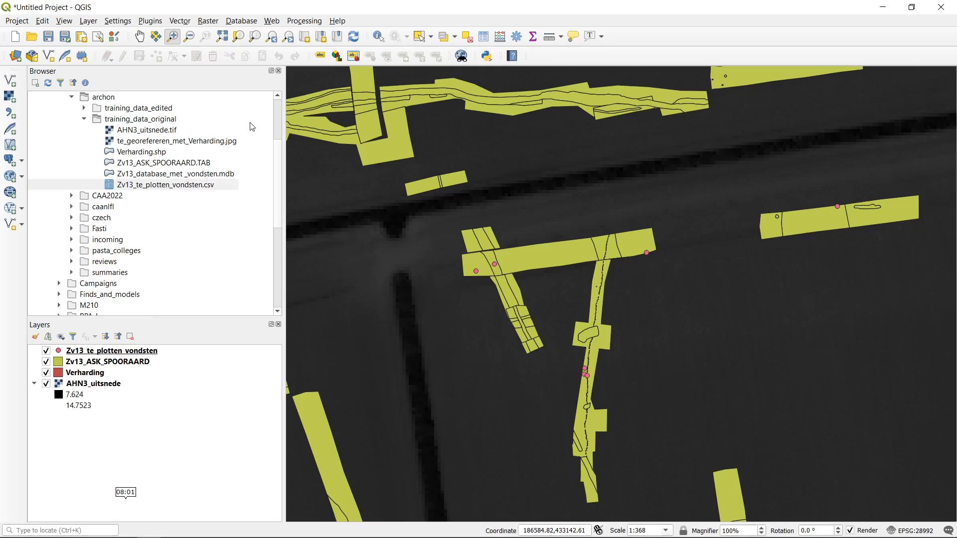
left_click(189, 37)
left_click_drag(436, 219, 630, 348)
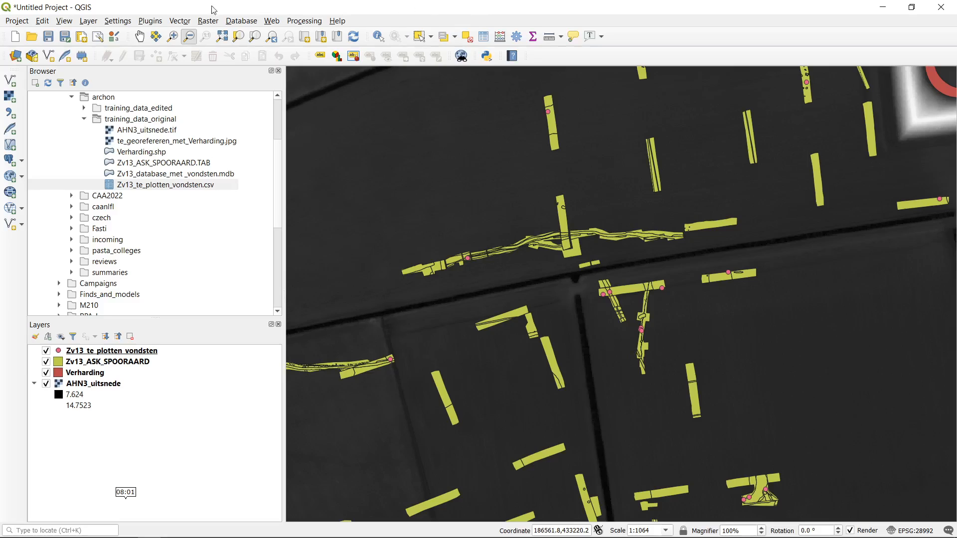
left_click(172, 36)
left_click_drag(520, 176, 625, 334)
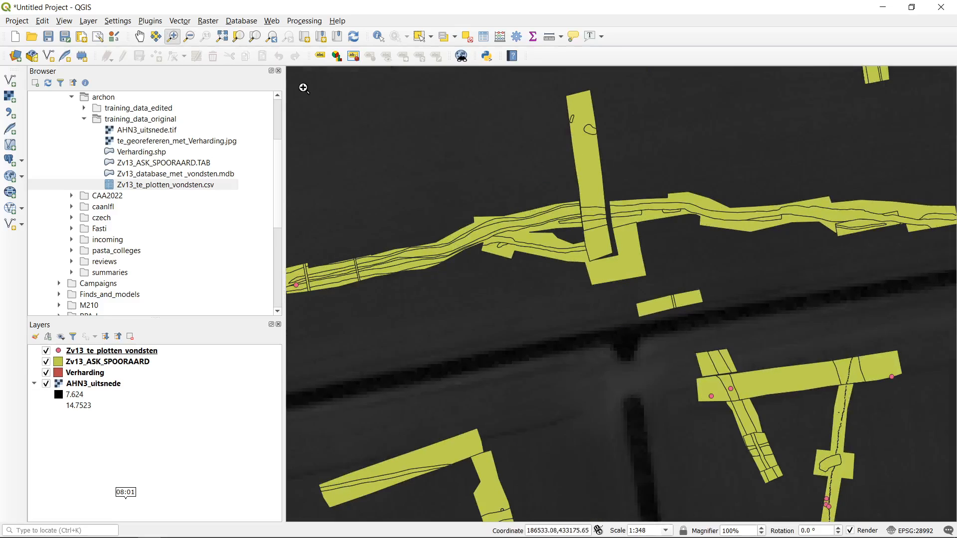
left_click(272, 36)
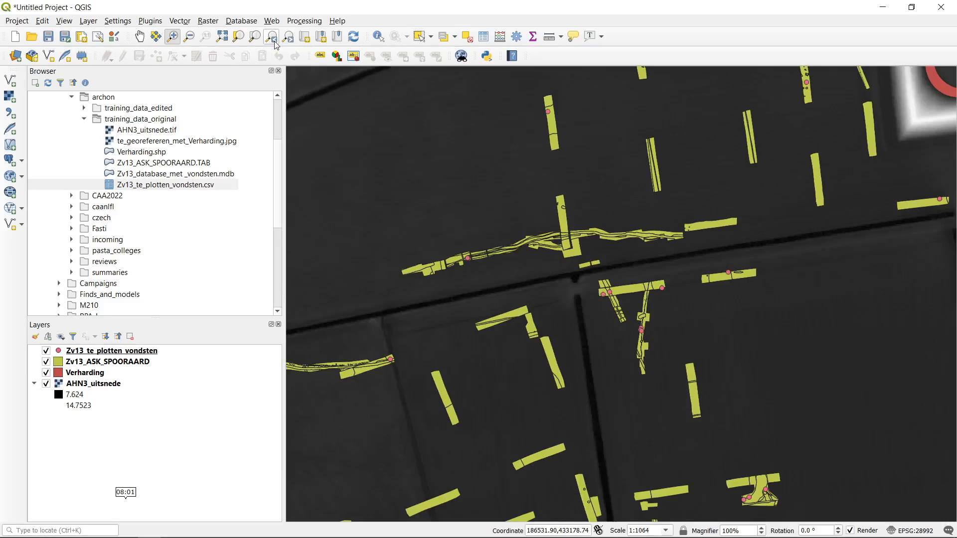
left_click(274, 43)
left_click(274, 42)
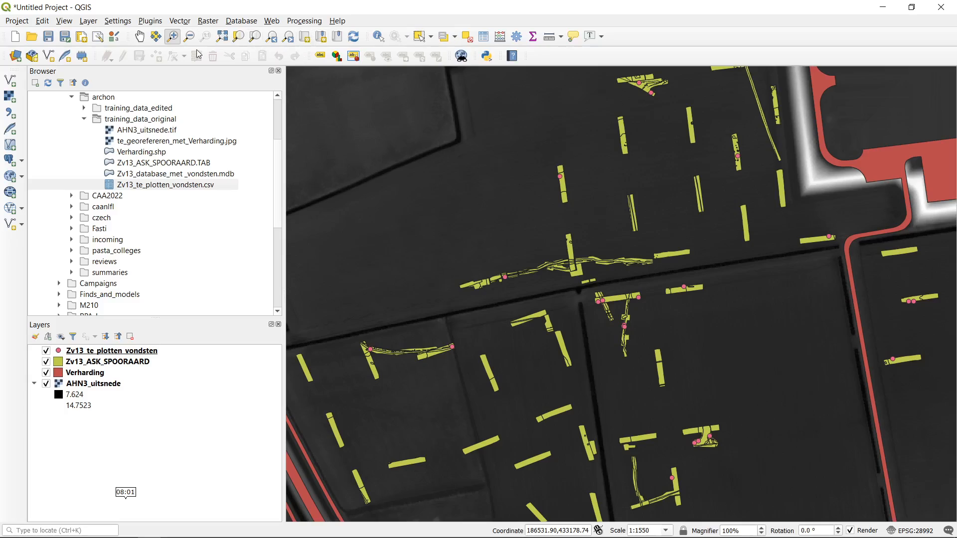
- Pan the map around the trenches and find points, then switch back to the Zoom In tool
left_click(141, 38)
left_click_drag(618, 301, 574, 168)
left_click_drag(558, 241, 591, 208)
left_click_drag(588, 203, 536, 274)
left_click_drag(600, 211, 668, 270)
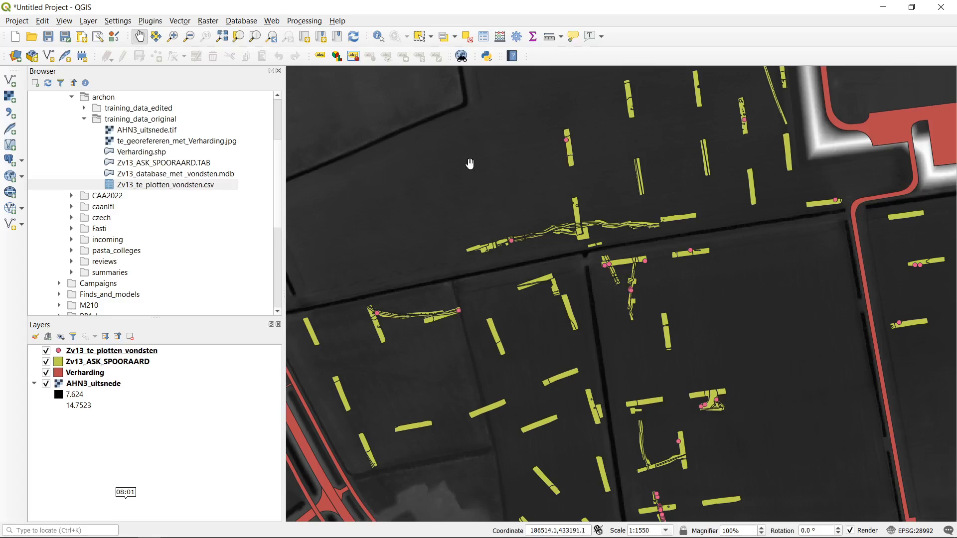
left_click_drag(532, 227, 527, 191)
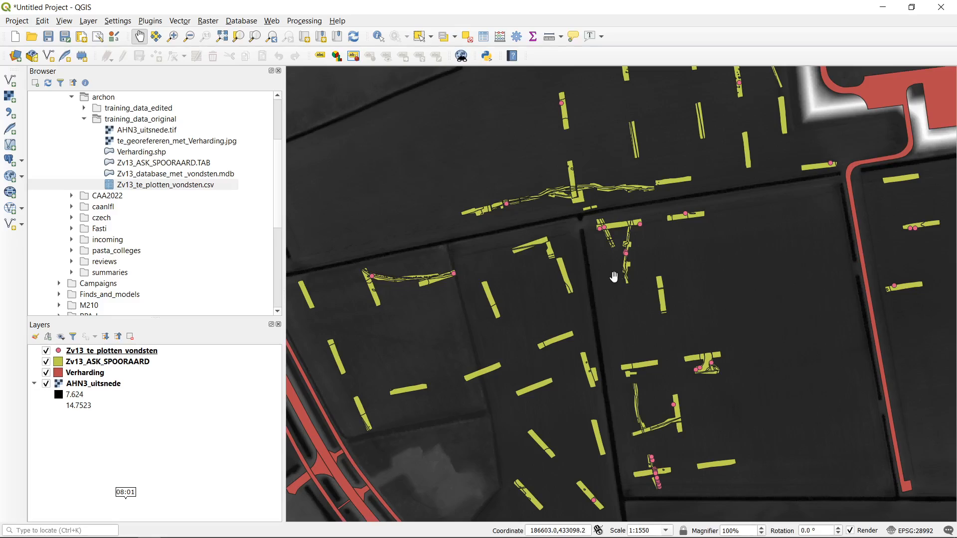
left_click_drag(602, 275, 603, 259)
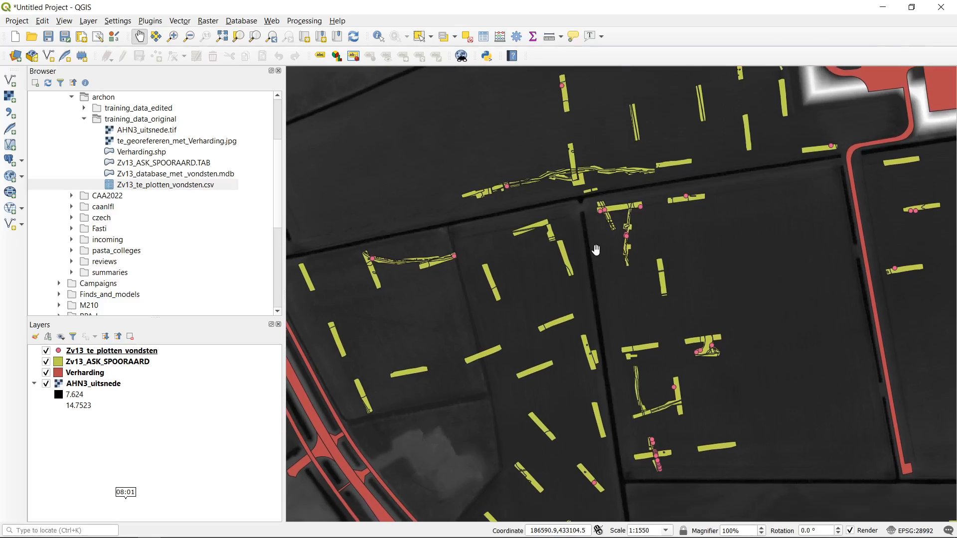
left_click_drag(579, 235, 535, 214)
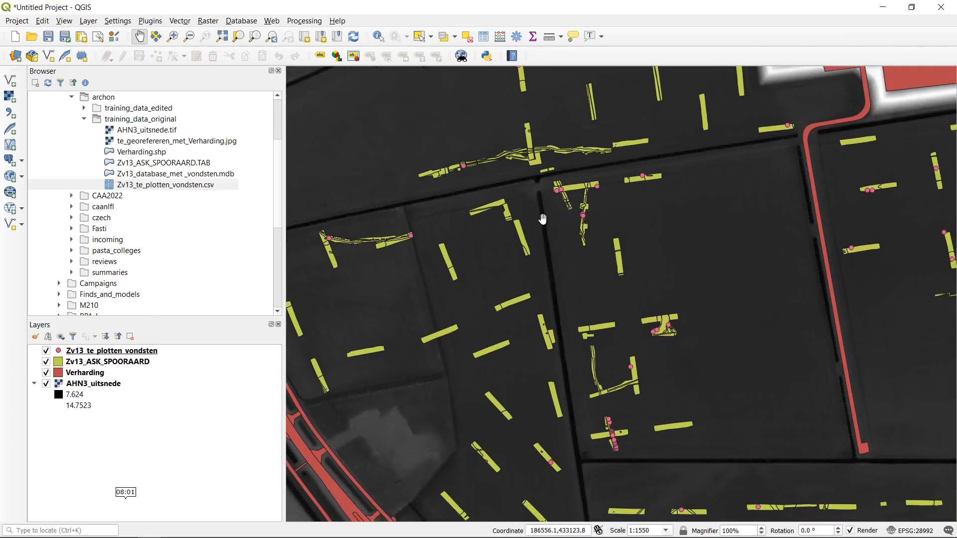
left_click(172, 36)
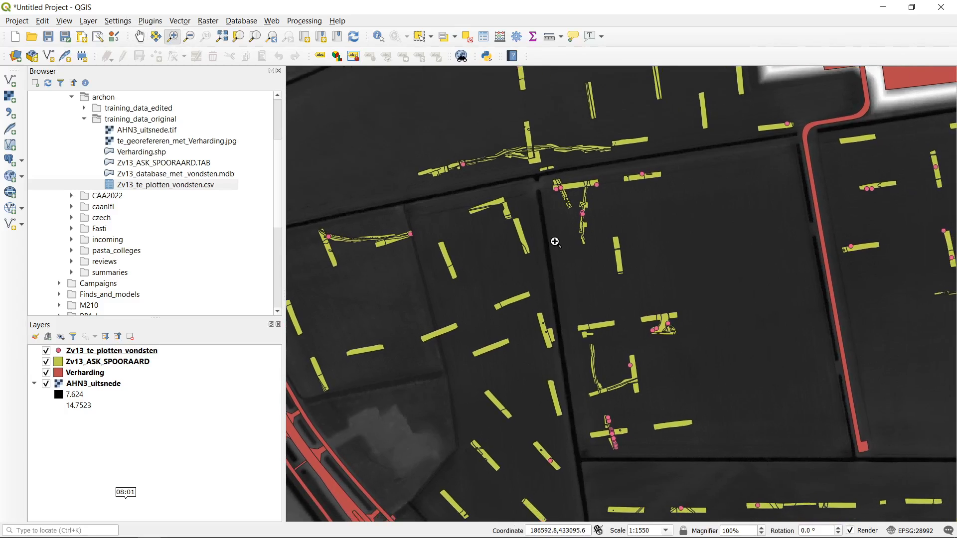
- Shift the map view around the ditch junction to look over the neighbouring trenches and find points
scroll(556, 242, "down", 1)
scroll(555, 241, "up", 2)
scroll(556, 241, "down", 1)
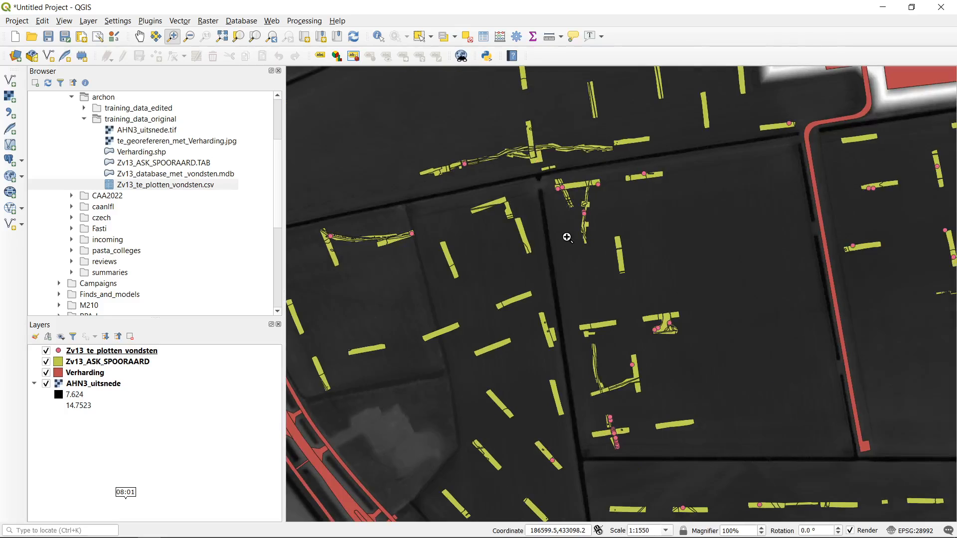
left_click_drag(558, 245, 588, 255)
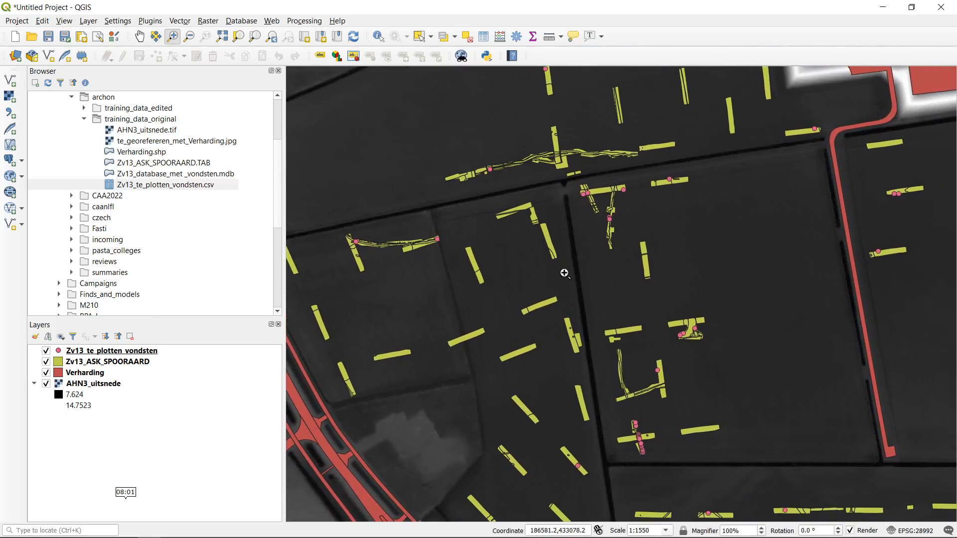
left_click(143, 40)
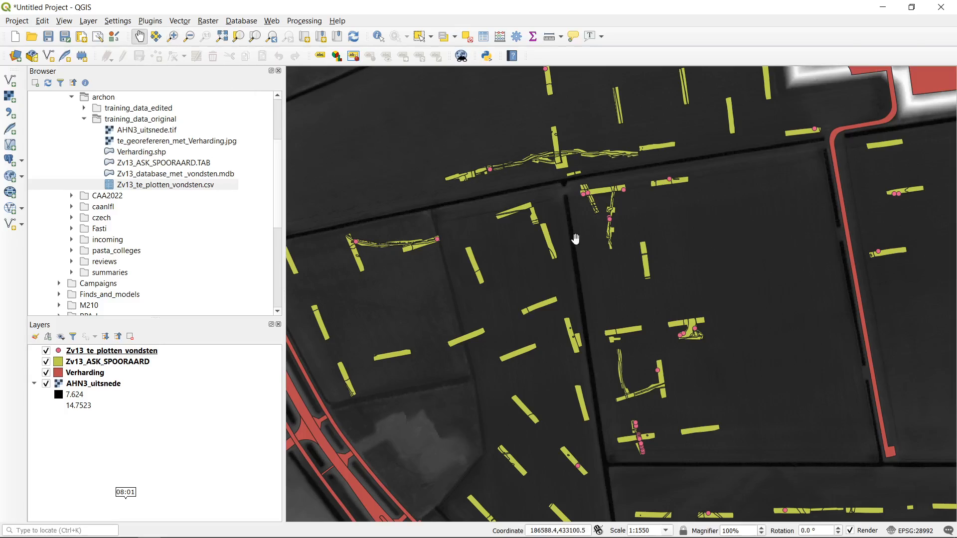
left_click_drag(572, 239, 594, 261)
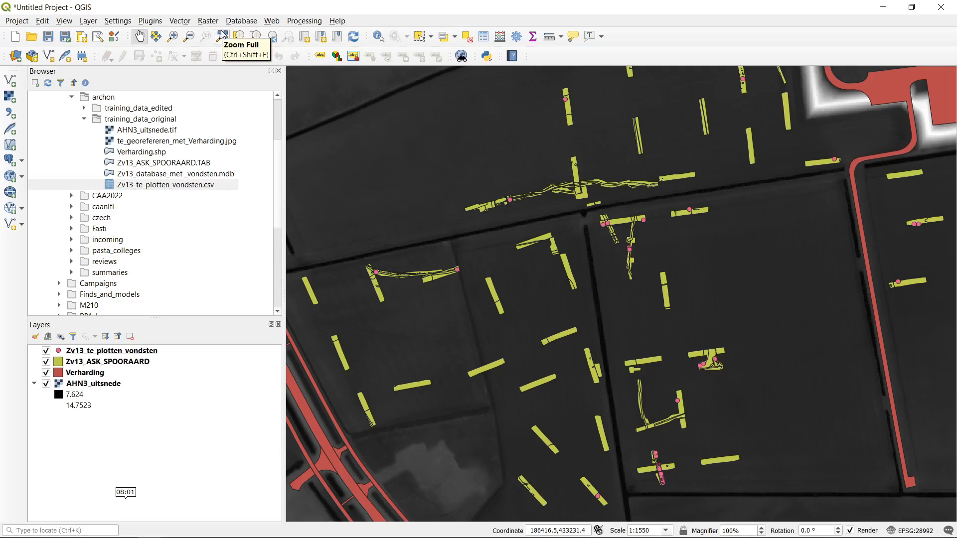
- Zoom to the full extent of all layers, then zoom in on the area of the AHN3 raster containing the find points
left_click(222, 34)
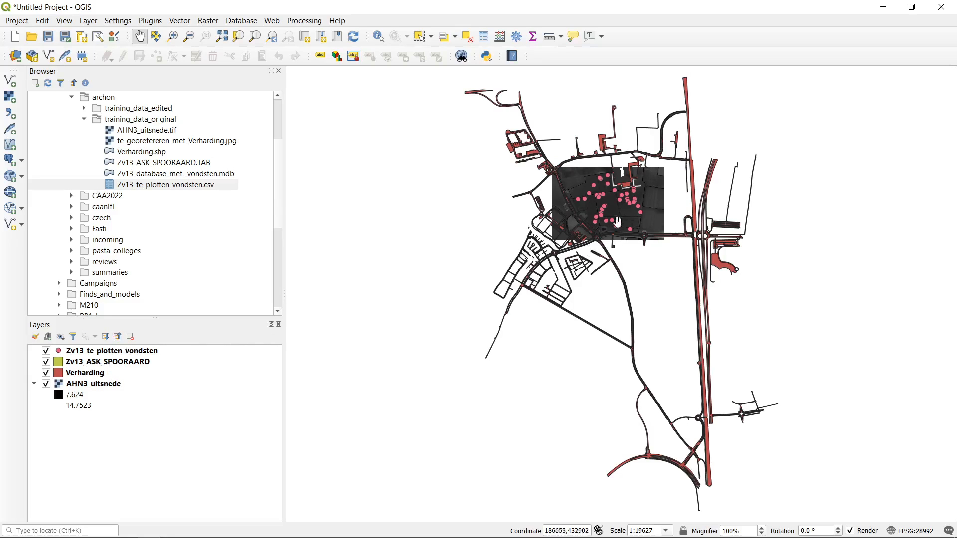
left_click(172, 35)
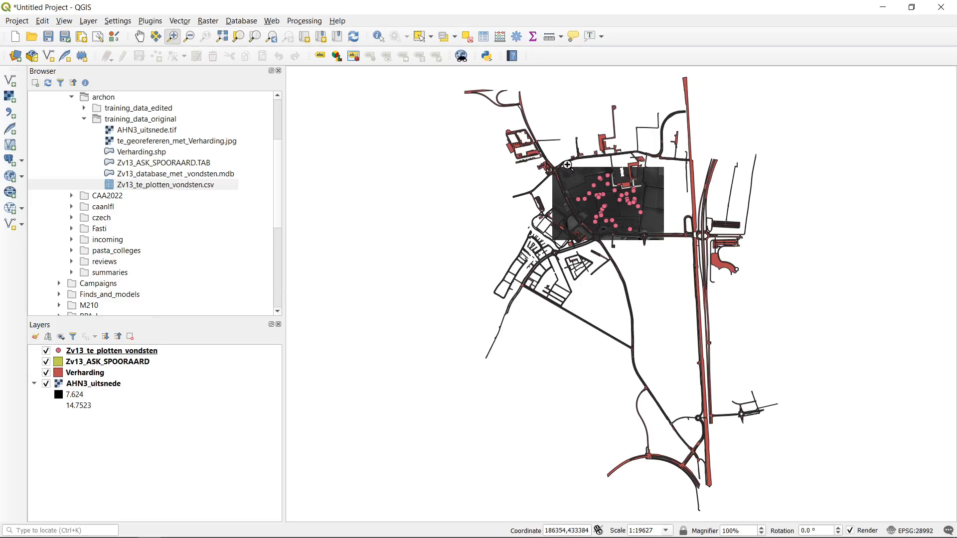
left_click_drag(564, 163, 652, 233)
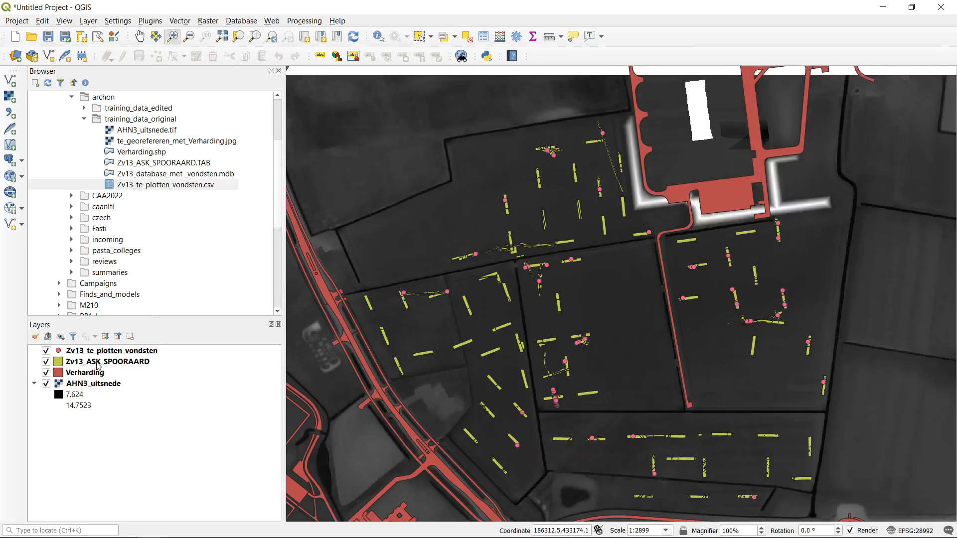
- Go through the four project layers in their stacking order, down to AHN3_uitsnede, then clear the layer selection
left_click(106, 354)
left_click(114, 363)
left_click(97, 374)
left_click(98, 384)
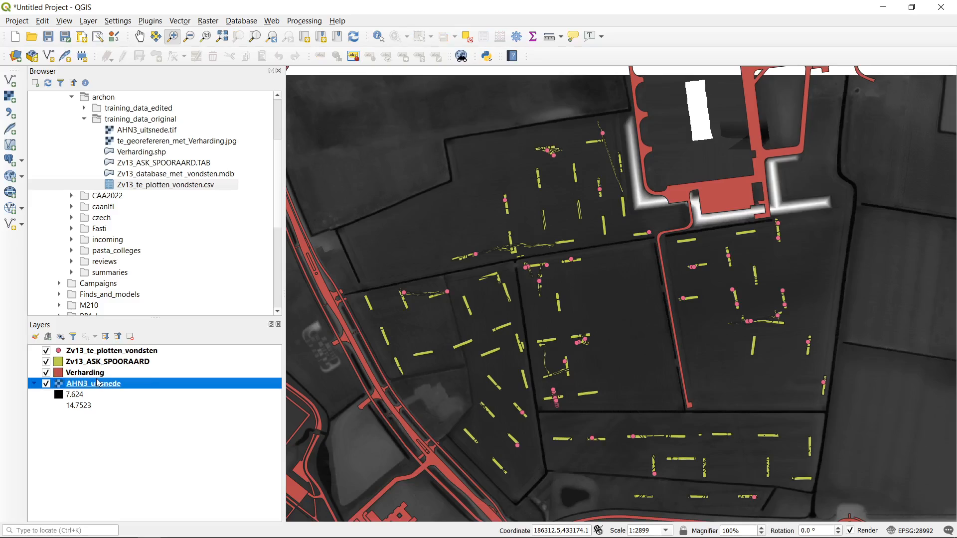
left_click(128, 505)
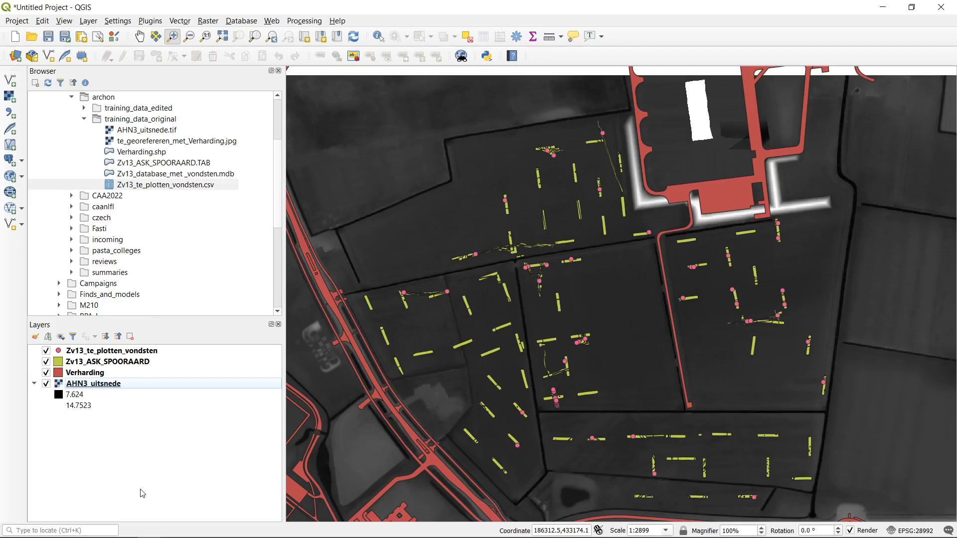
- Move the Zv13_ASK_SPOORAARD layer below AHN3_uitsnede in the layer order and compare the two layers
left_click(135, 362)
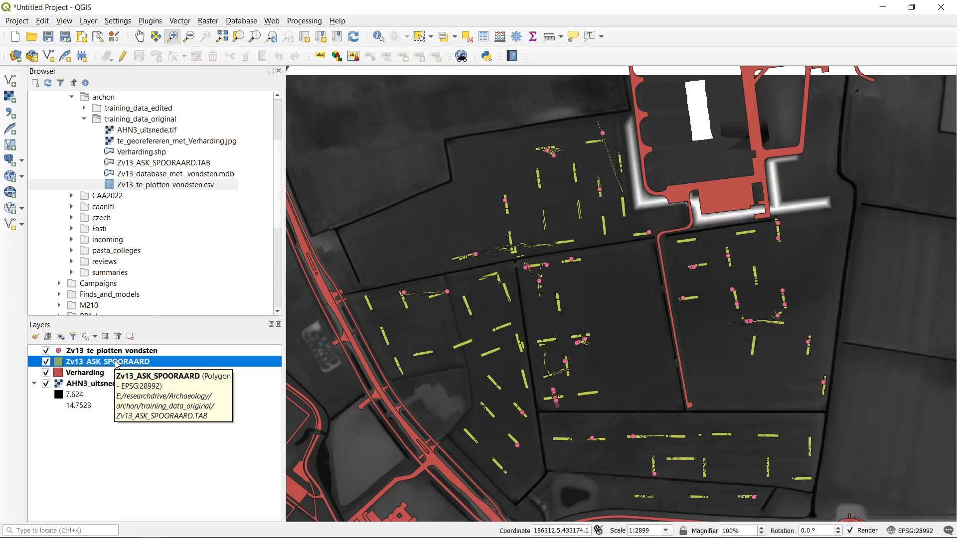
left_click_drag(115, 364, 128, 451)
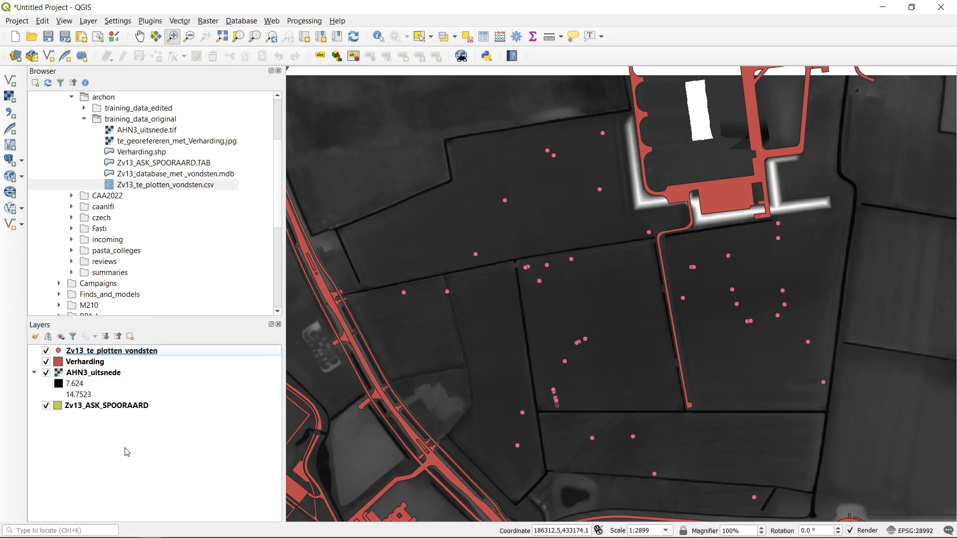
left_click(107, 373)
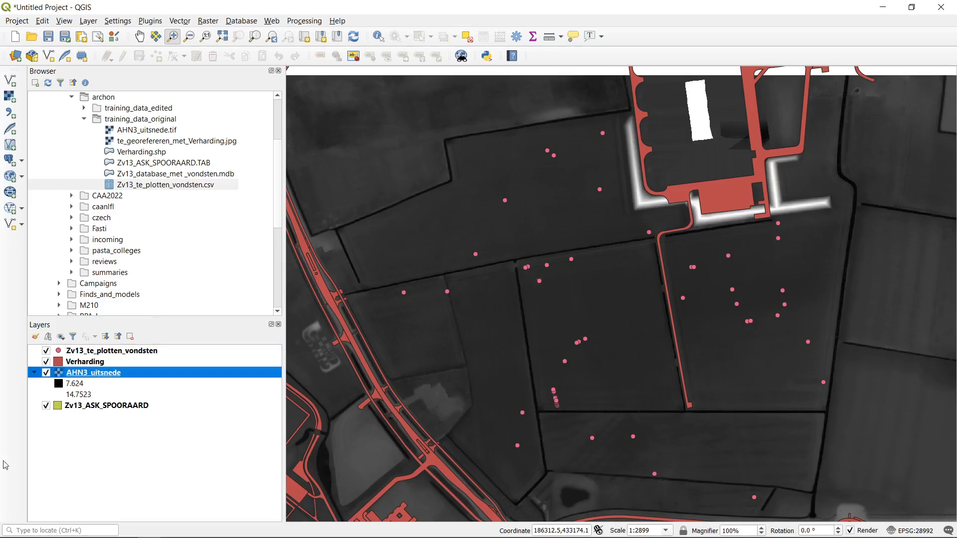
left_click(86, 405)
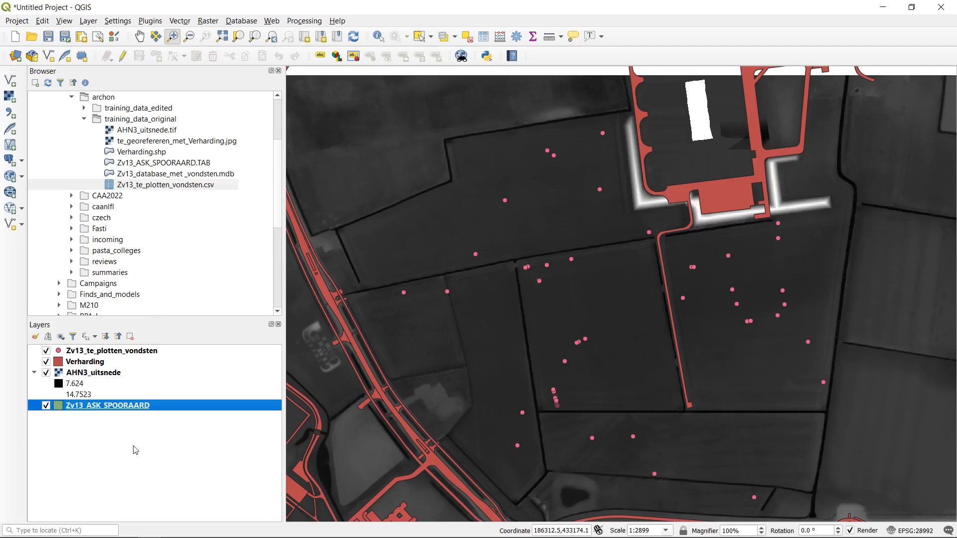
- Move the AHN3_uitsnede raster to the end of the layer order, below Zv13_ASK_SPOORAARD, and clear the layer selection
left_click(47, 374)
left_click(47, 374)
left_click(106, 375)
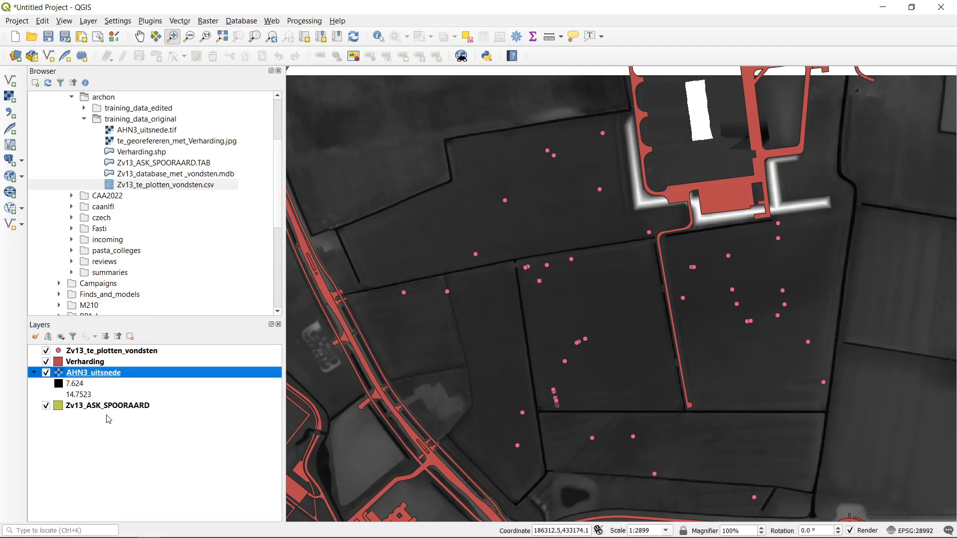
left_click_drag(133, 377, 127, 432)
left_click(98, 352)
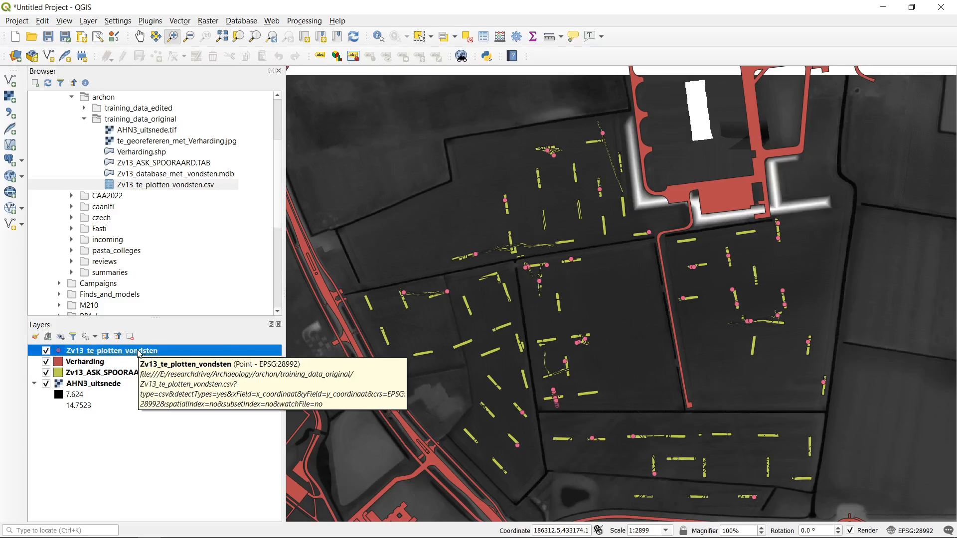
left_click(119, 501)
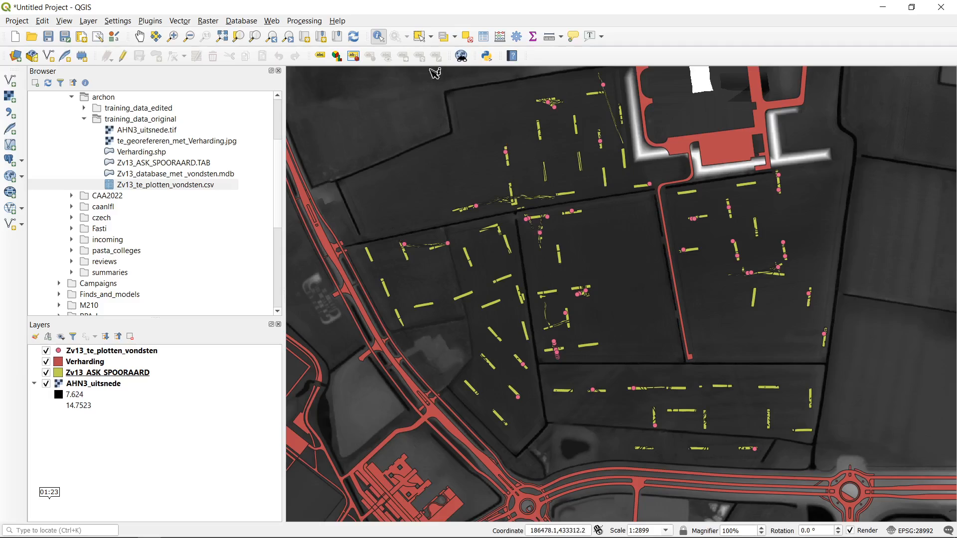
- Zoom in on the irregular trench with three find points and identify its small rounded feature in the Zv13_ASK_SPOORAARD layer
left_click(381, 36)
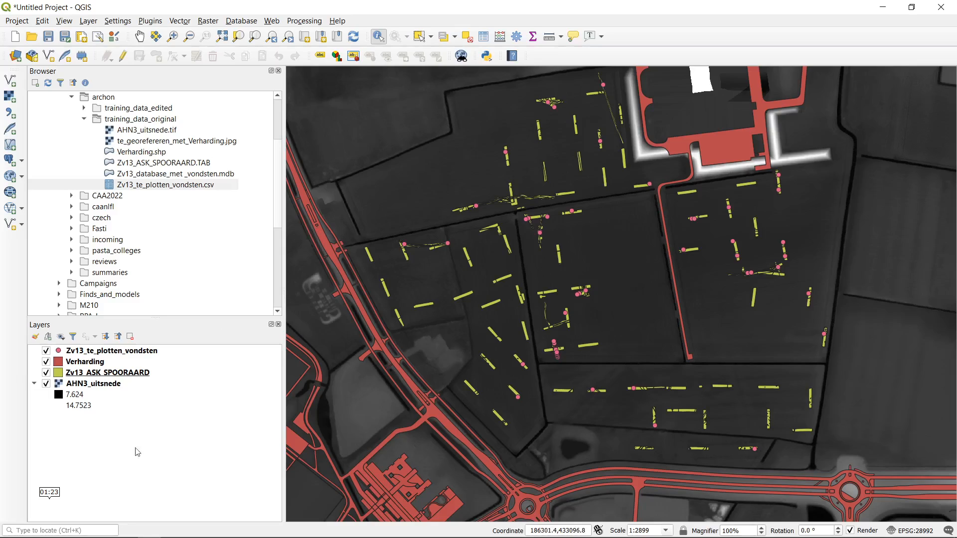
left_click(170, 373)
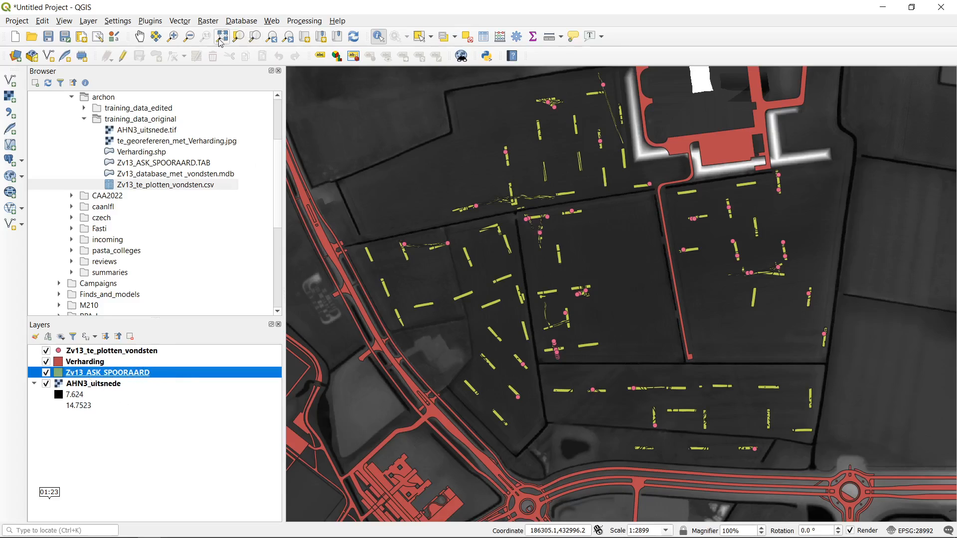
left_click(174, 38)
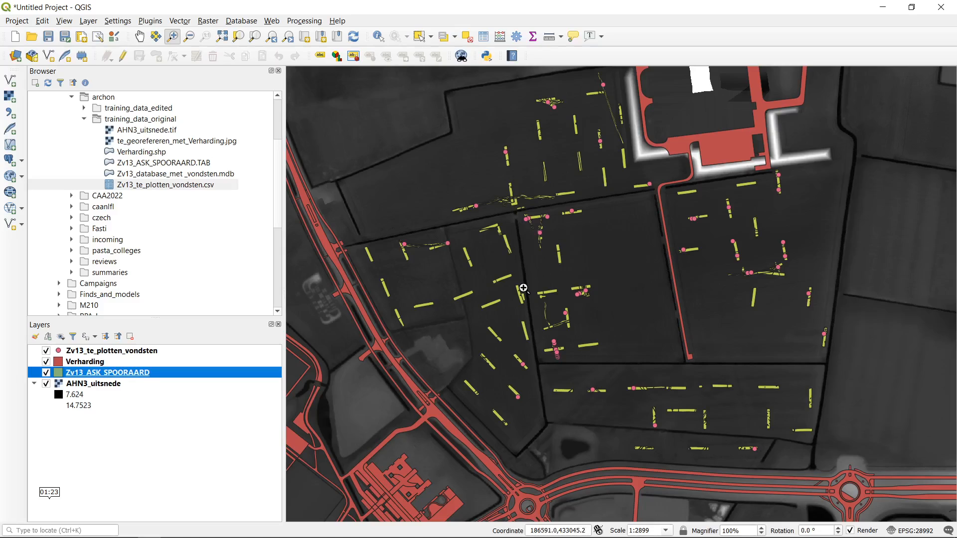
left_click_drag(550, 278, 596, 302)
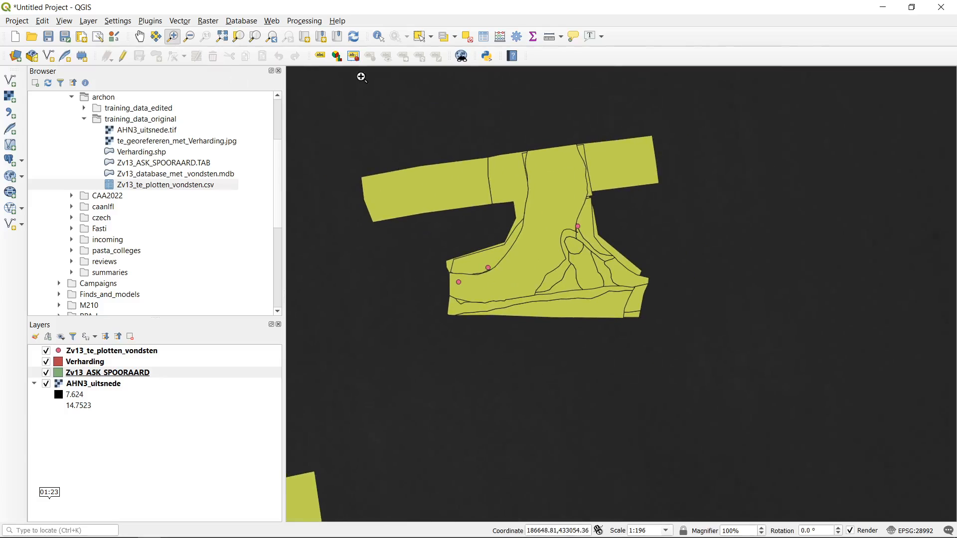
left_click(379, 36)
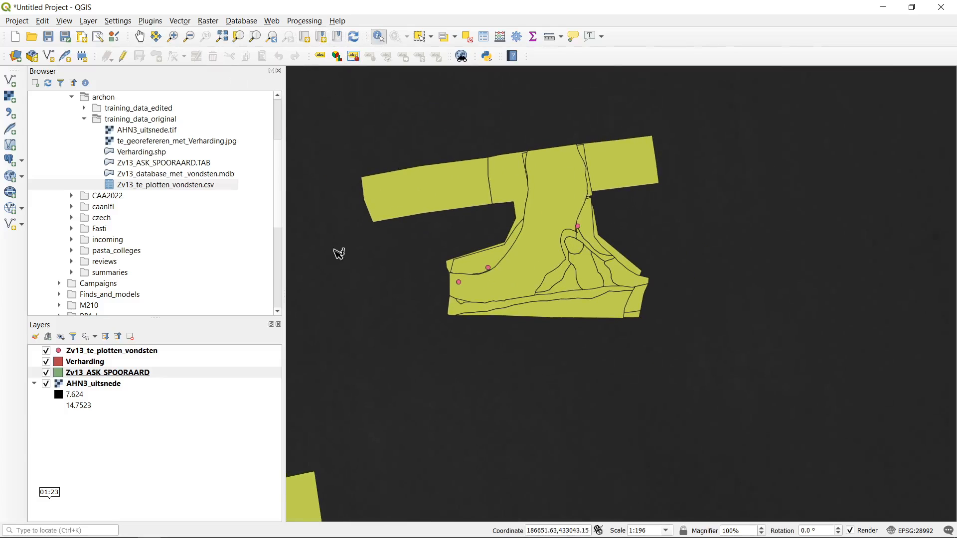
left_click(122, 377)
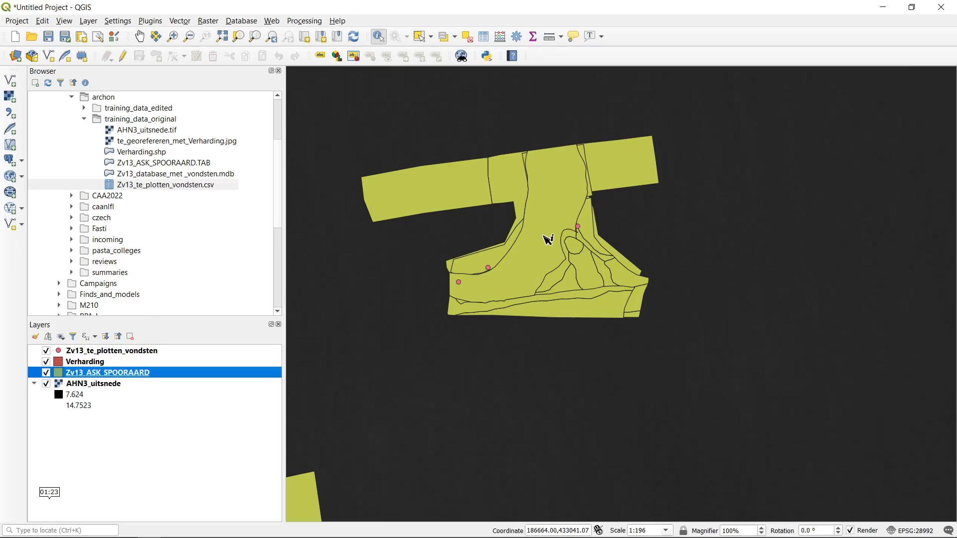
left_click(575, 247)
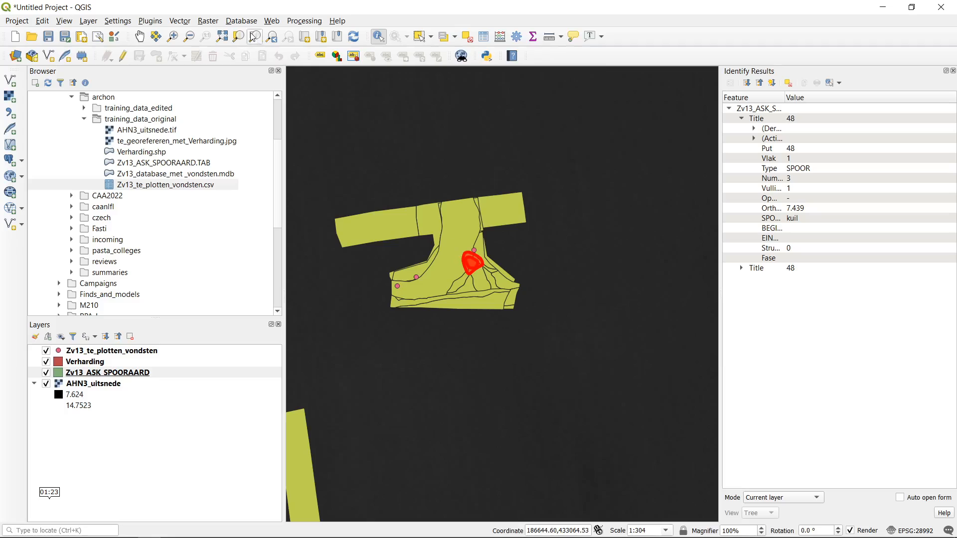
- Zoom in closer on the rounded feature, identify it again, and expand the second result with the field names fully readable
left_click(174, 36)
left_click_drag(440, 228, 523, 291)
left_click(378, 36)
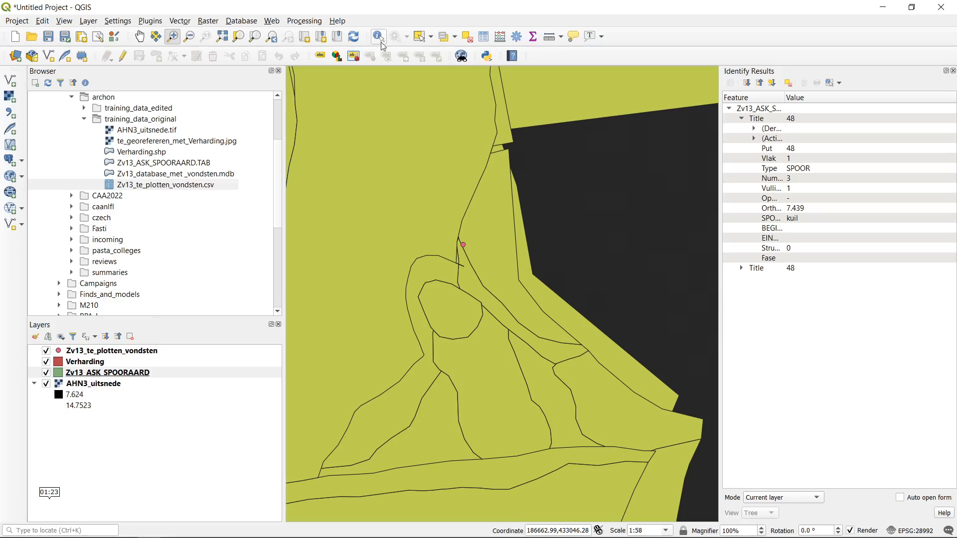
left_click(474, 309)
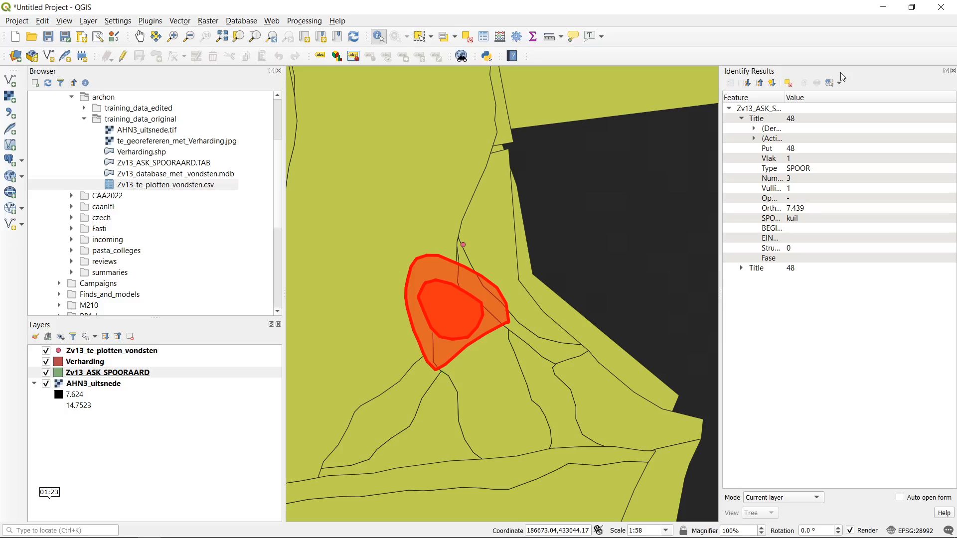
left_click(741, 268)
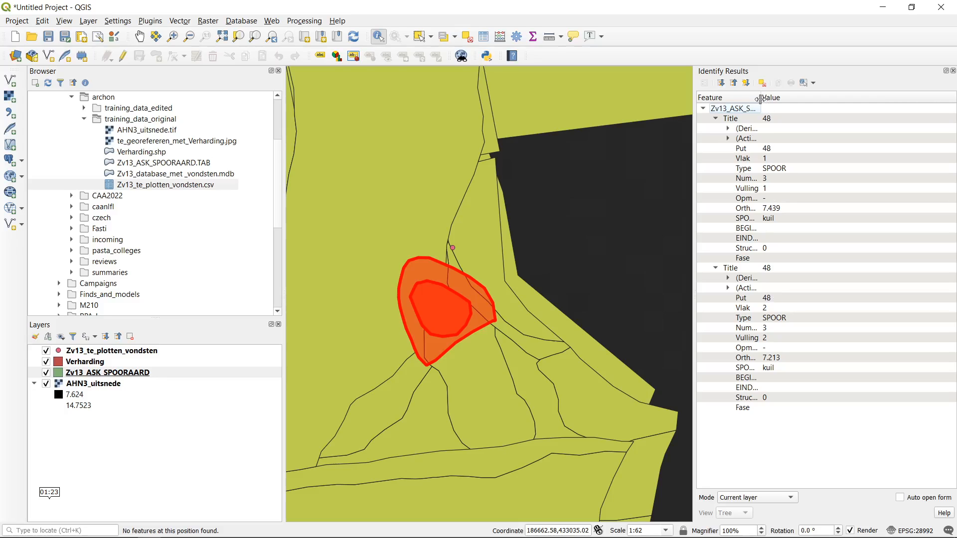
left_click_drag(759, 99, 811, 99)
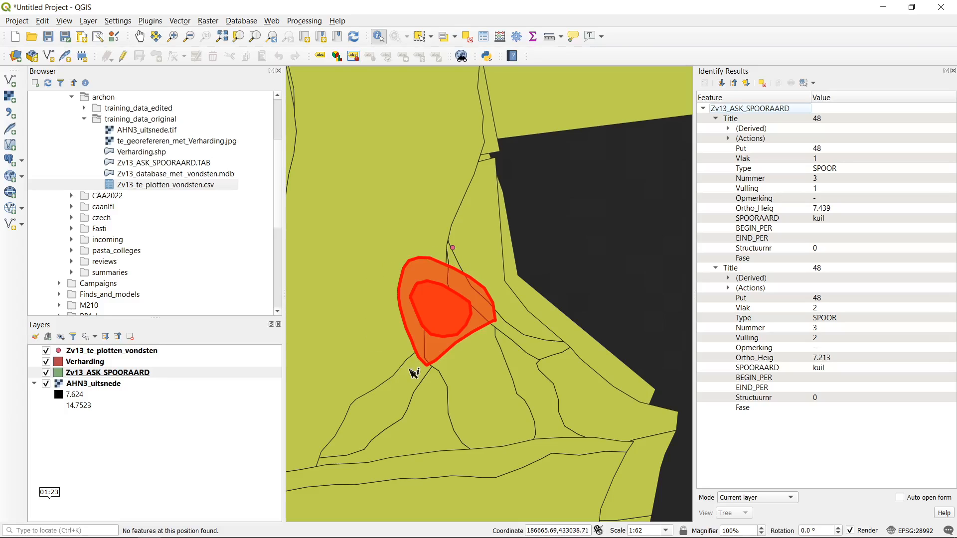
- Identify the Zv13_ASK_SPOORAARD features around the rounded pit, then clear the results by identifying an empty spot outside the trench
left_click(487, 246)
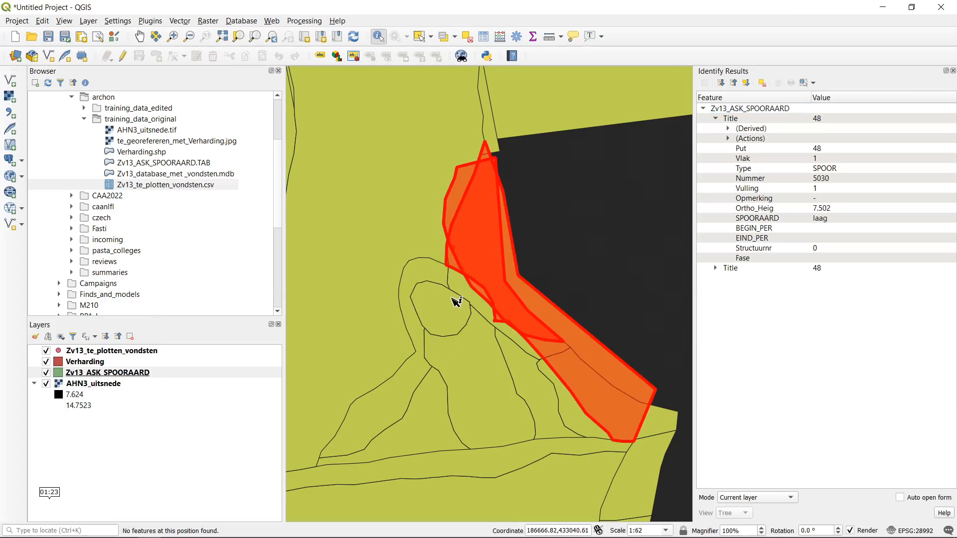
left_click(447, 308)
left_click(535, 358)
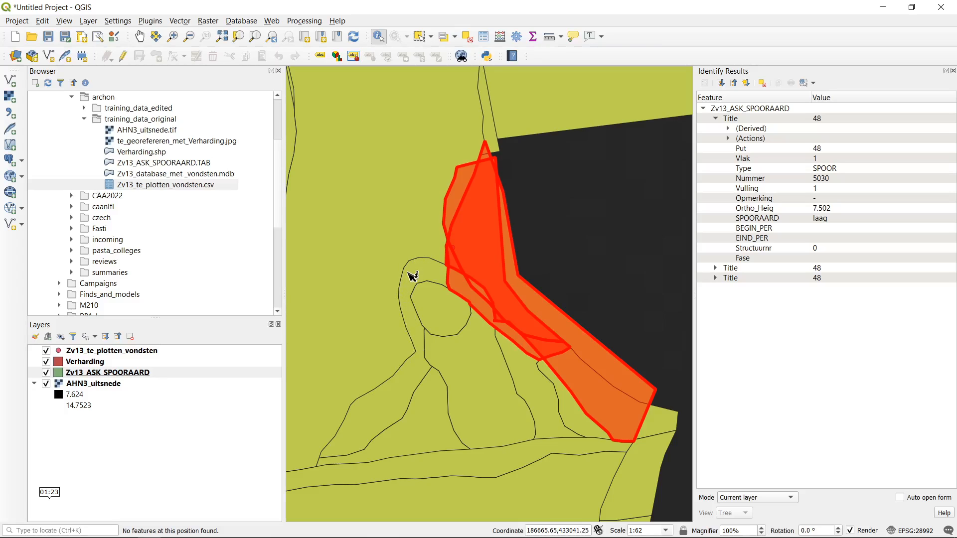
left_click(581, 244)
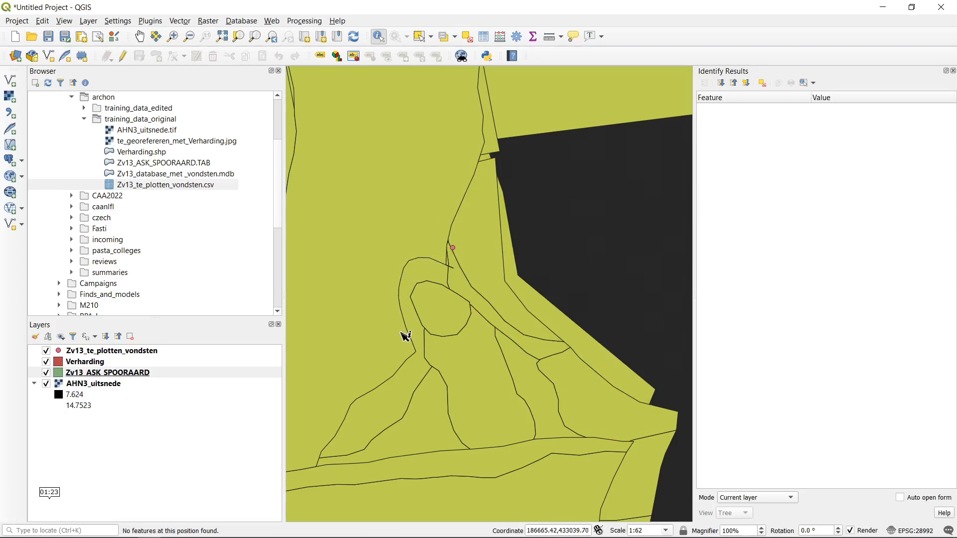
- Identify the rounded pit again and compare the Vlak and Vulling values of its two overlapping polygons
left_click(450, 315)
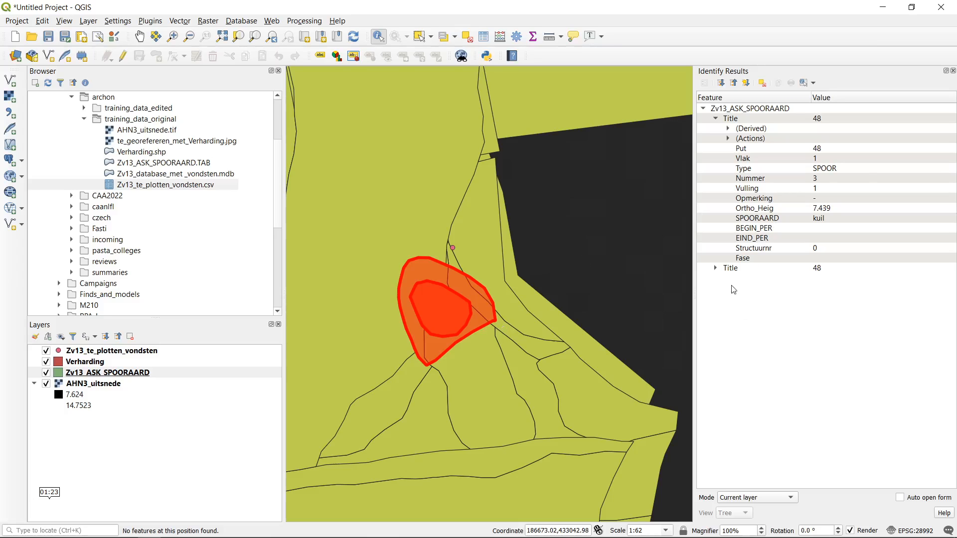
left_click(716, 268)
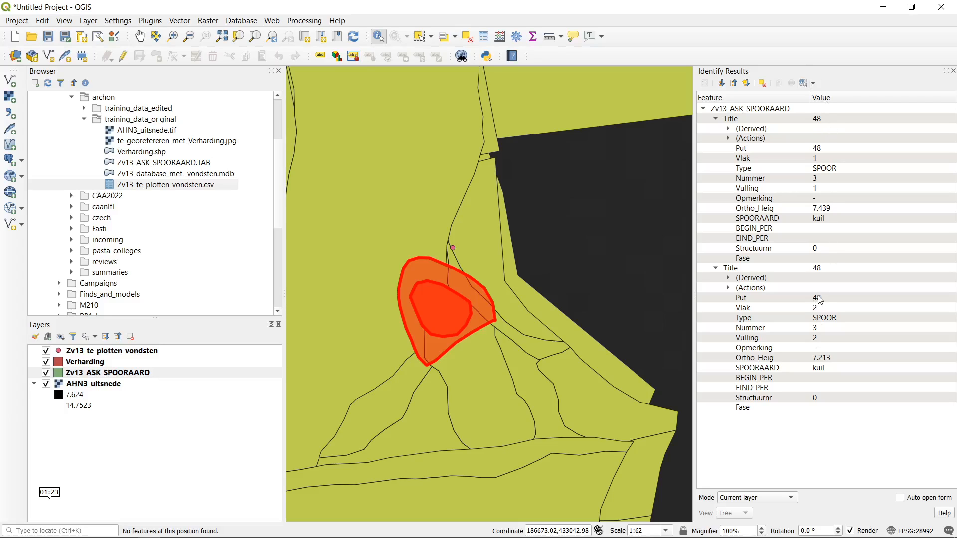
left_click(795, 337)
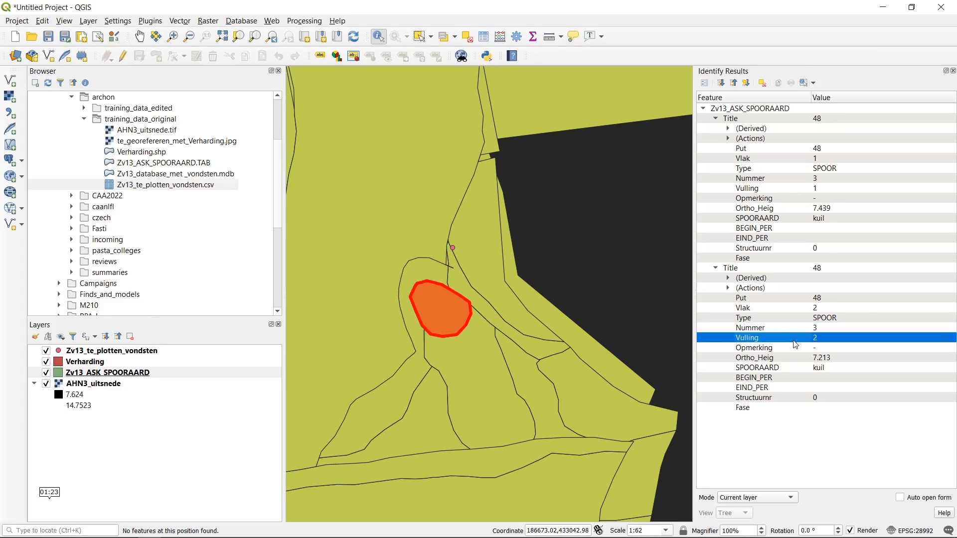
left_click(793, 188)
left_click(785, 309)
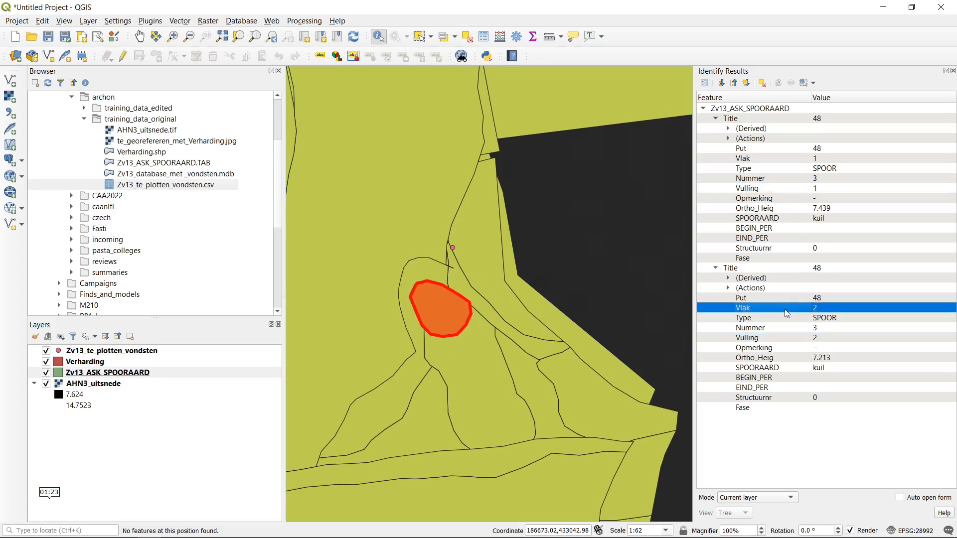
left_click(782, 155)
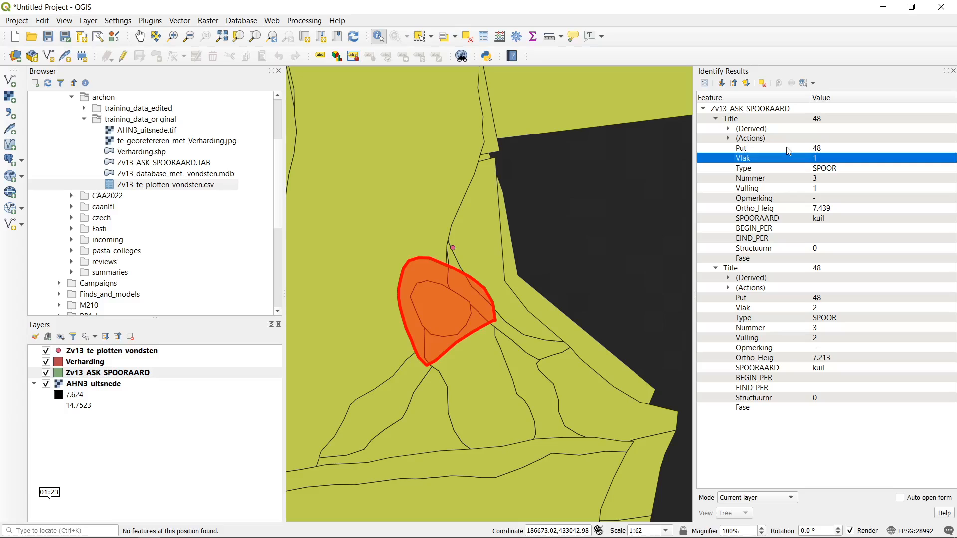
- Make AHN3_uitsnede the active layer and zoom in on its raster cells in the dark area east of the trench
left_click(75, 385)
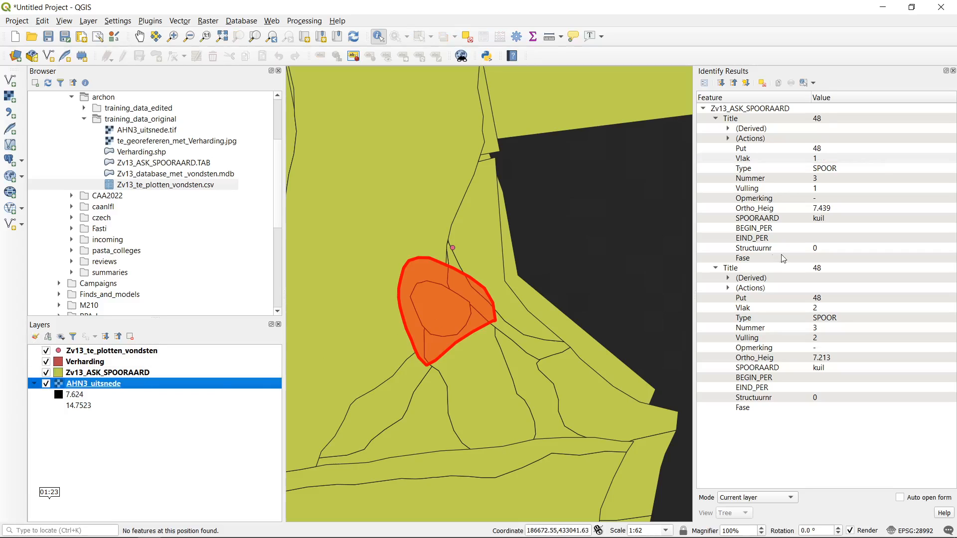
left_click_drag(609, 226, 412, 249)
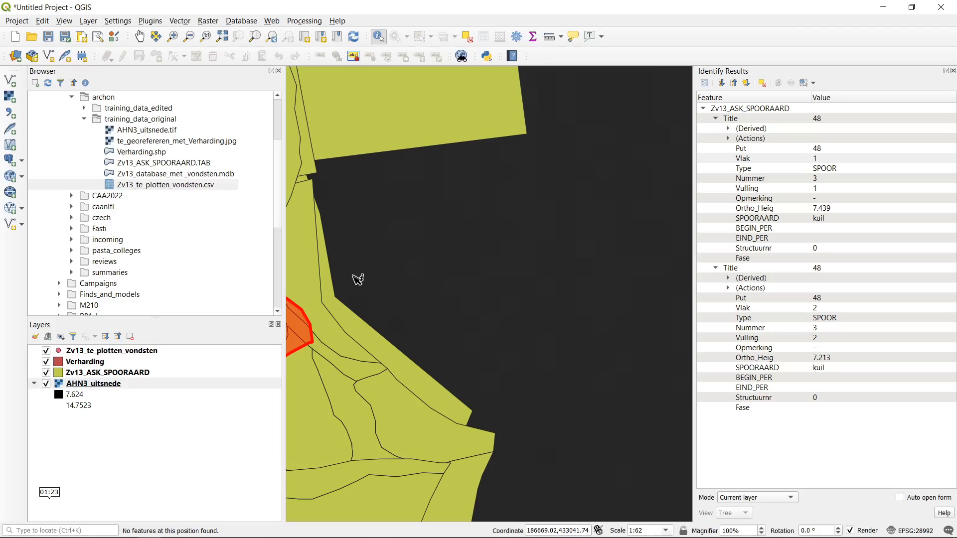
left_click(109, 386)
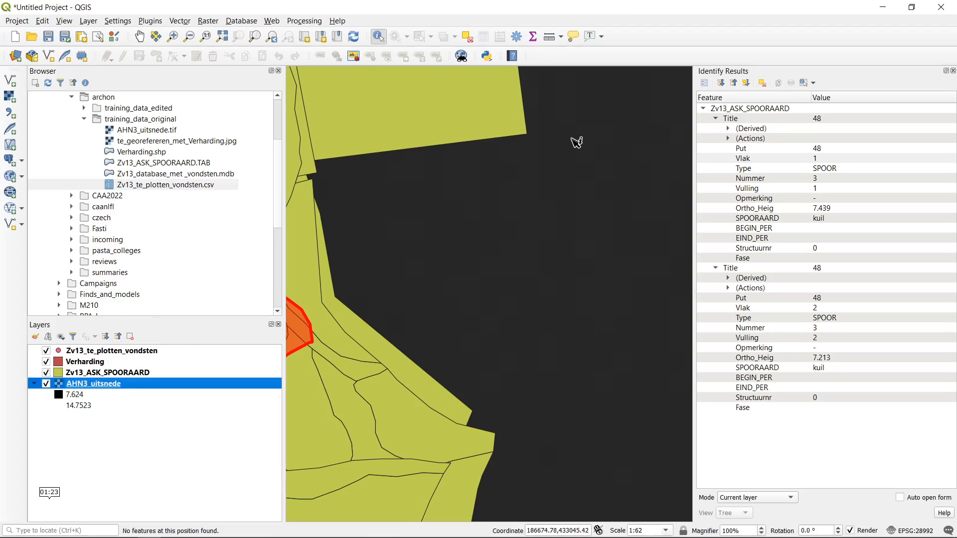
left_click_drag(606, 174, 375, 295)
left_click_drag(474, 171, 416, 207)
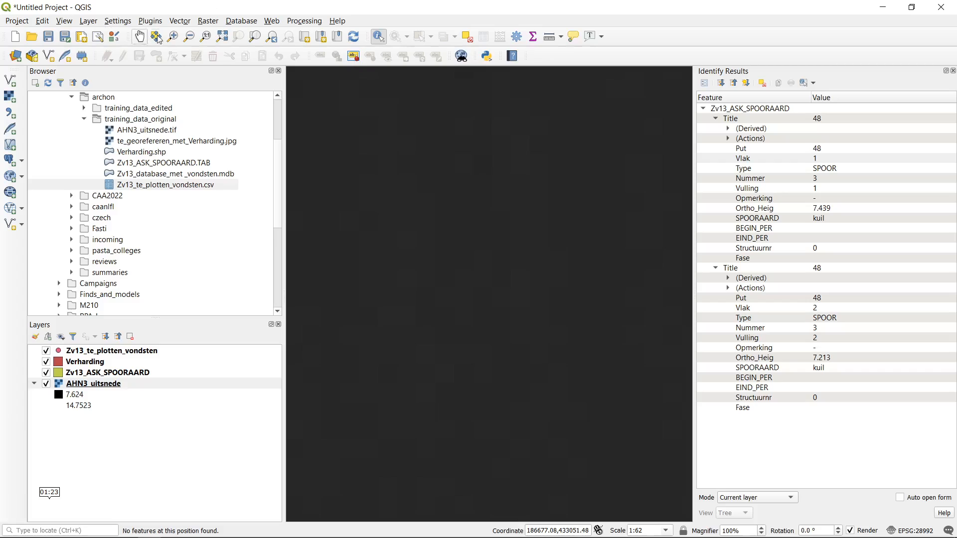
left_click(172, 38)
left_click_drag(419, 124, 591, 328)
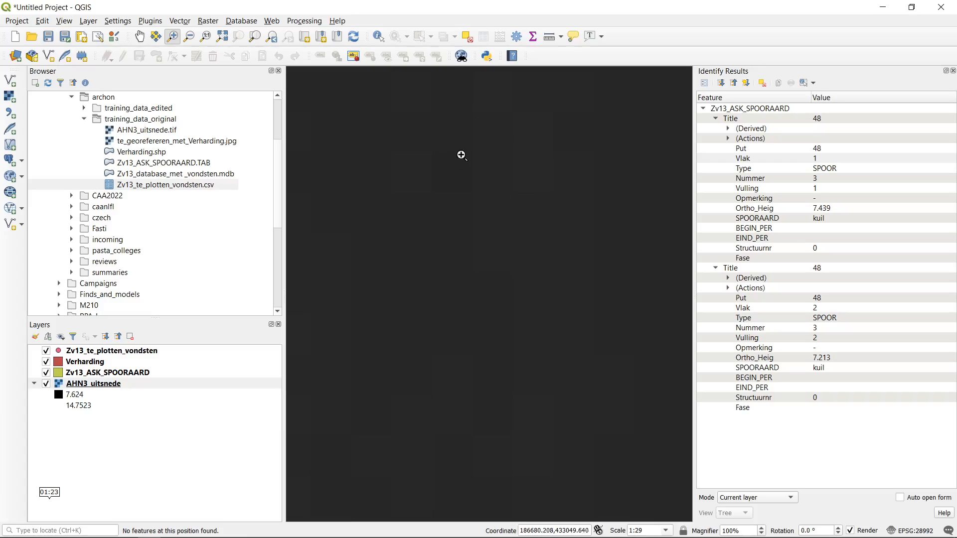
- Identify an AHN3_uitsnede raster cell and inspect its Band 1 value and derived clicked coordinates with the field names fully readable
left_click(378, 37)
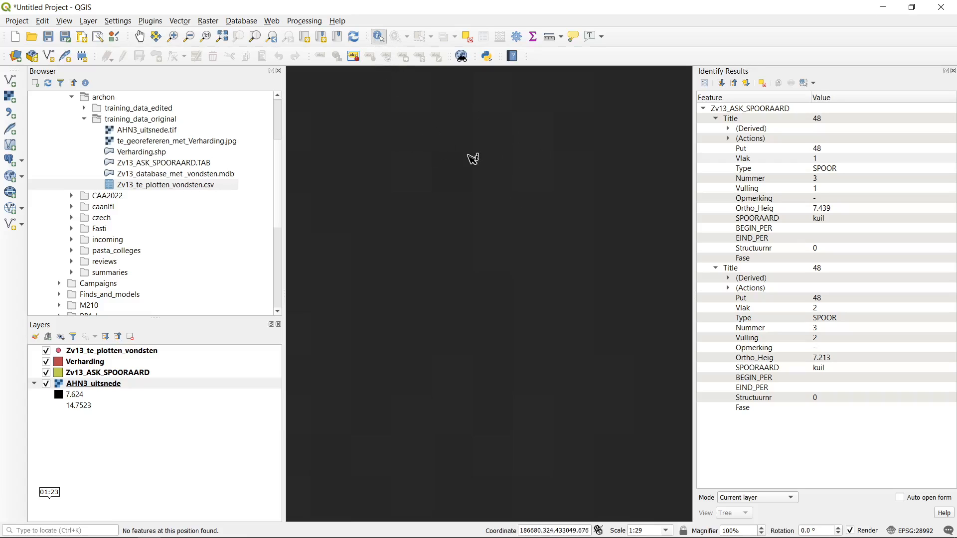
left_click(463, 177)
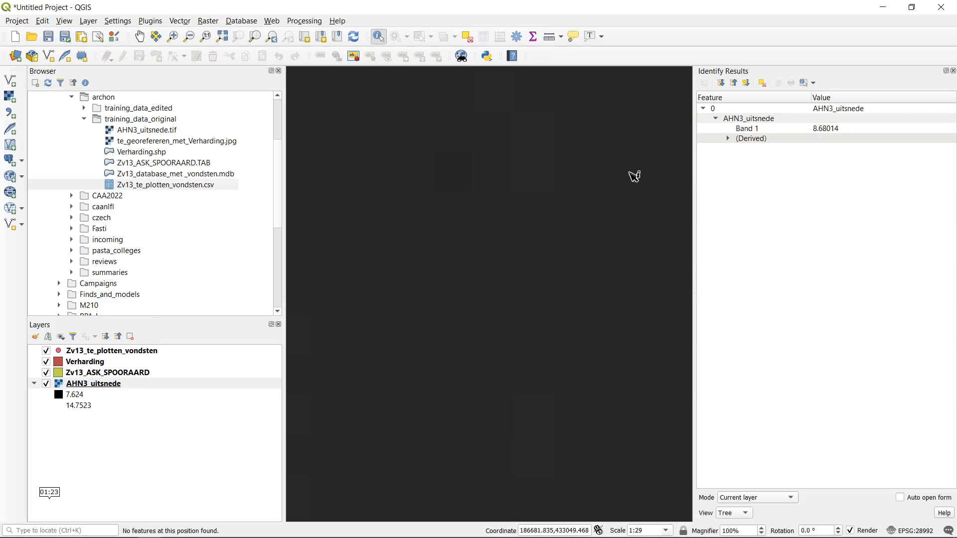
left_click(728, 138)
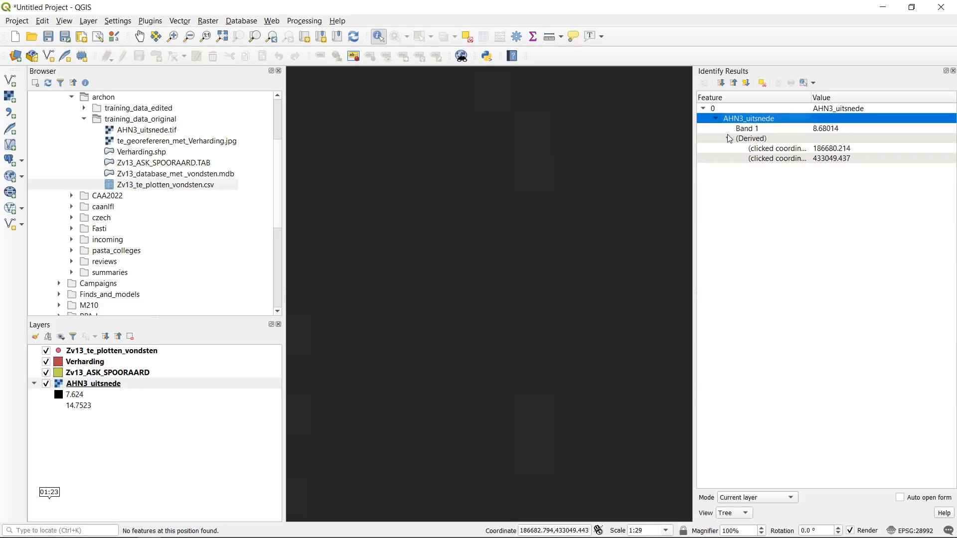
left_click(827, 130)
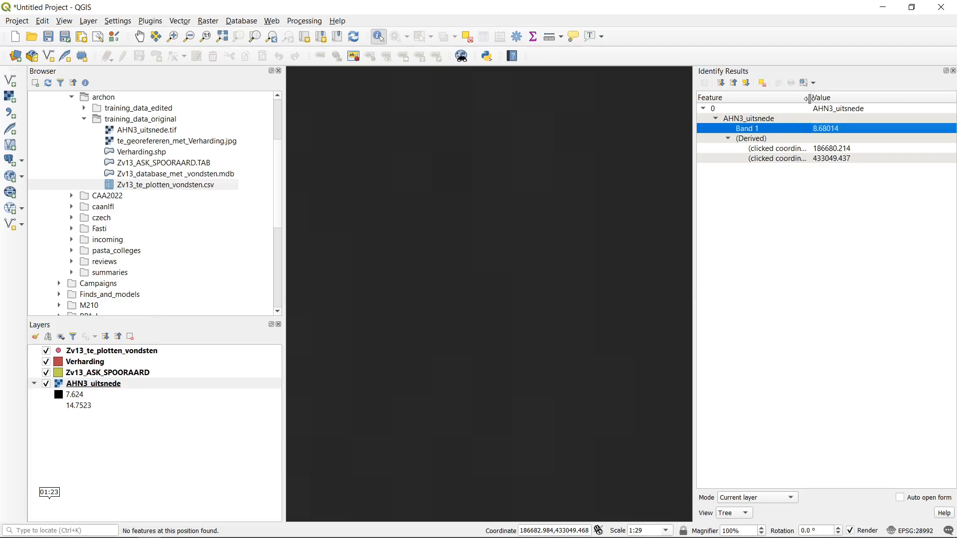
left_click_drag(811, 98, 834, 97)
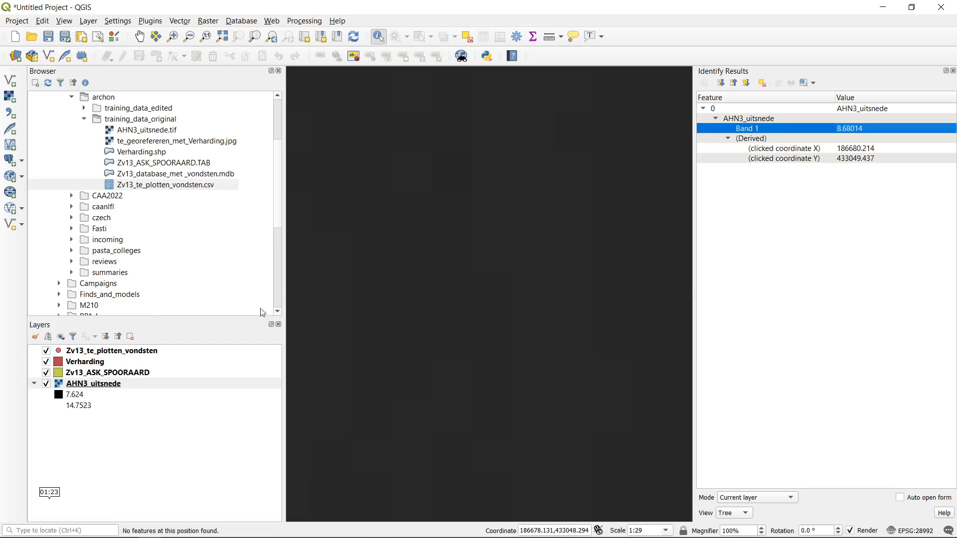
- Identify the rounded pit in the Zv13_ASK_SPOORAARD layer and examine its Put, Type and Nummer attributes
left_click(155, 375)
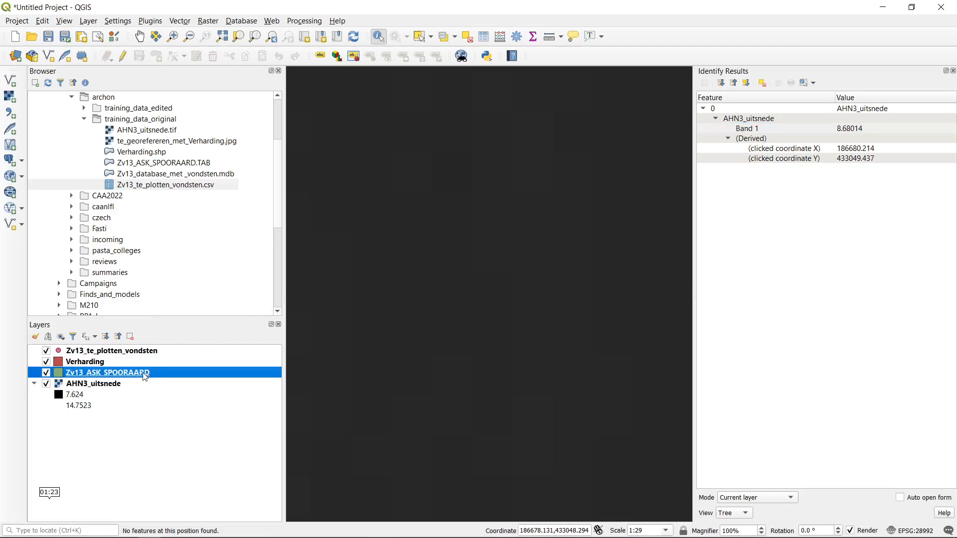
scroll(504, 309, "down", 2)
scroll(504, 309, "down", 1)
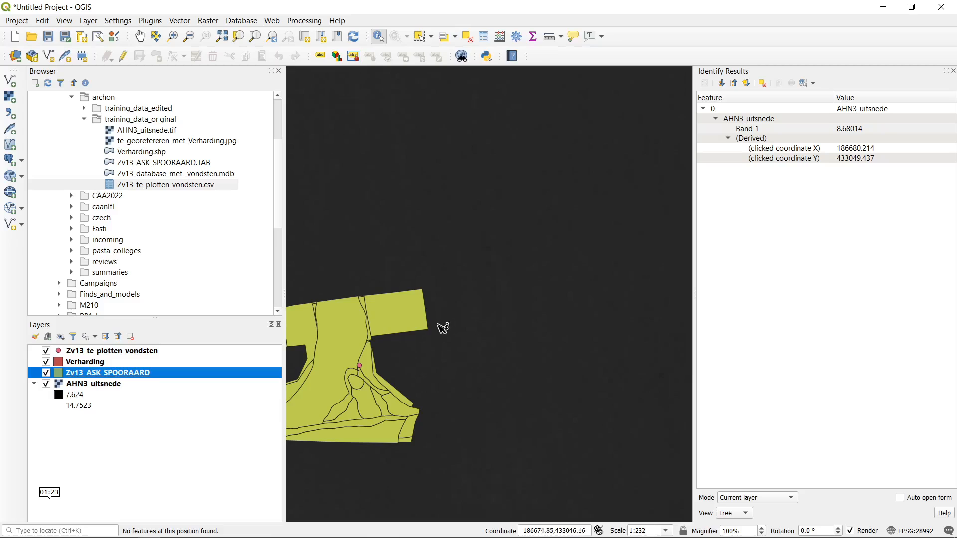
scroll(523, 311, "up", 2)
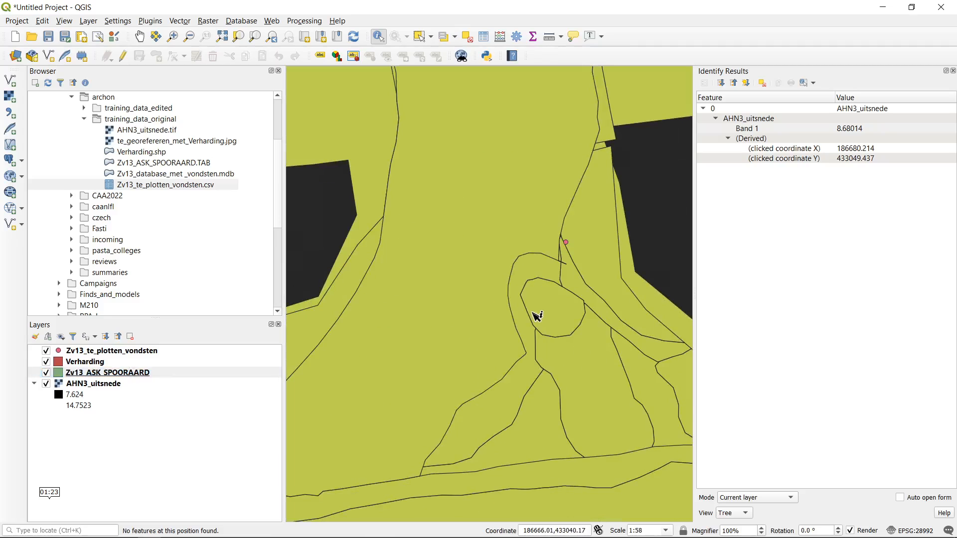
left_click(548, 306)
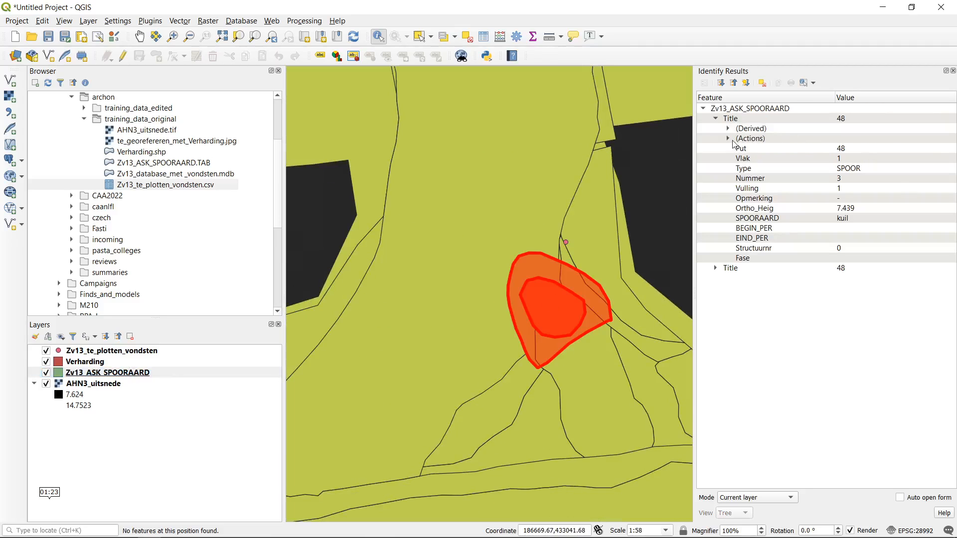
left_click(761, 142)
left_click(746, 147)
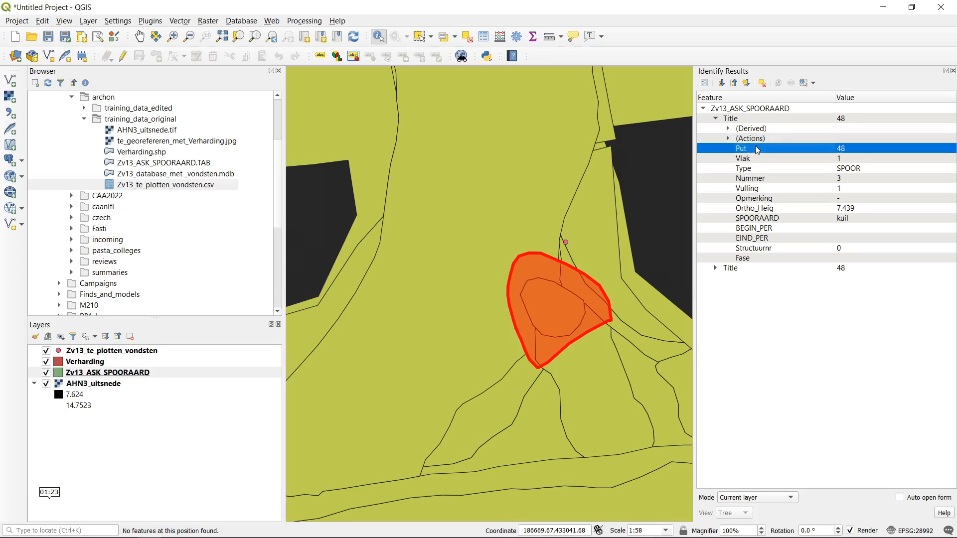
left_click(758, 169)
left_click(772, 180)
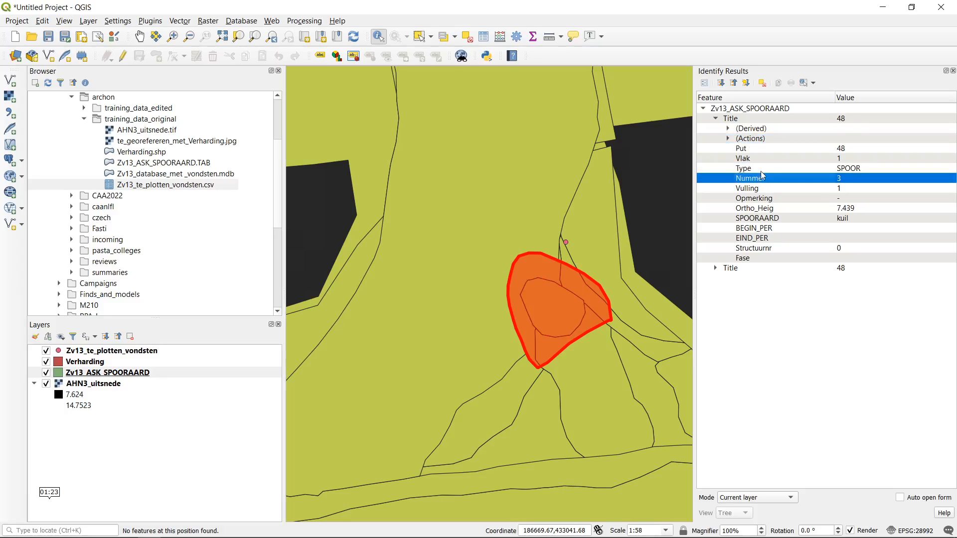
- Expand the derived attributes of the pit's first result and examine its area, perimeter and vertices
left_click(728, 129)
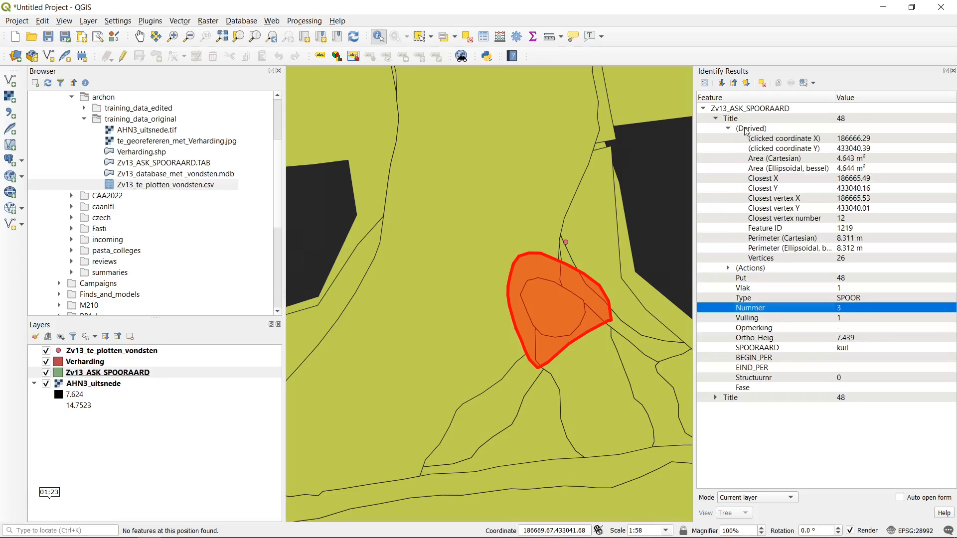
left_click(745, 130)
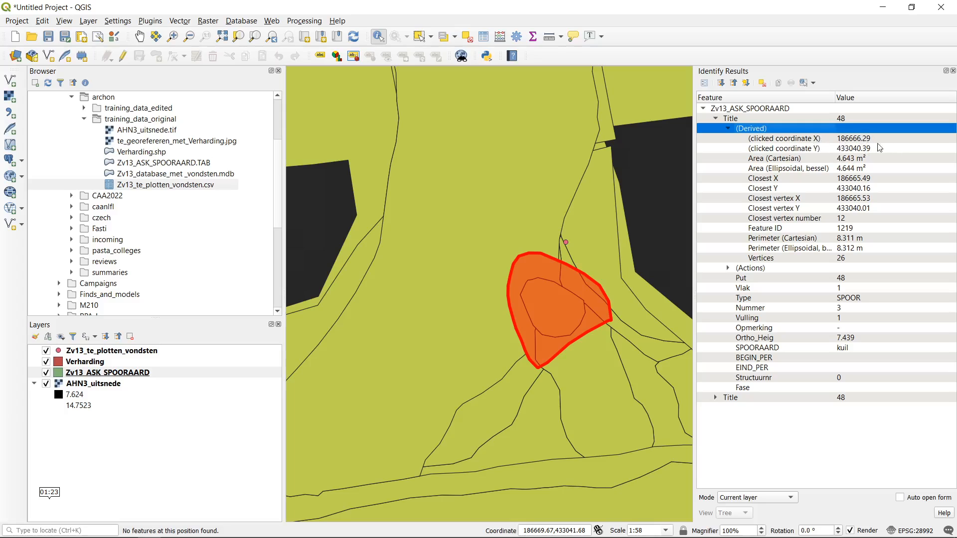
left_click(793, 159)
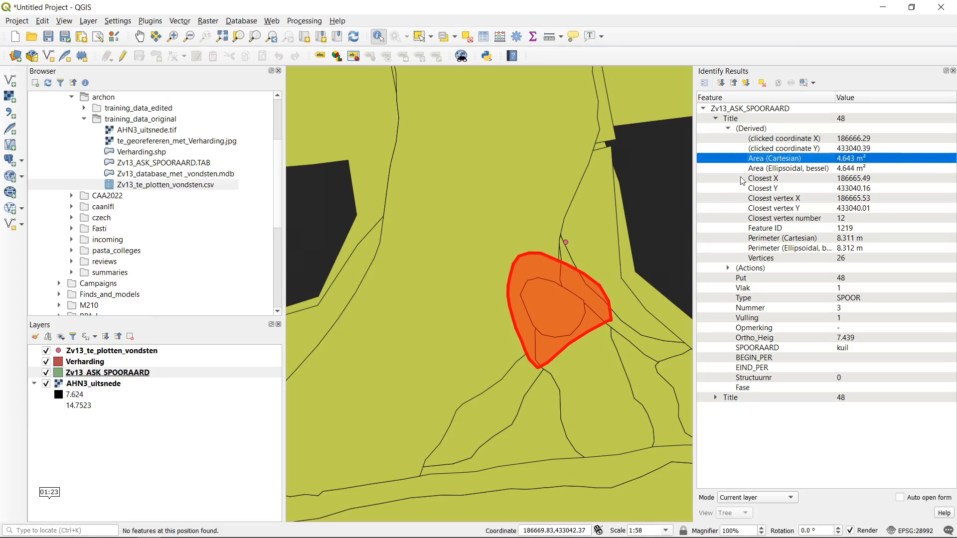
left_click(789, 169)
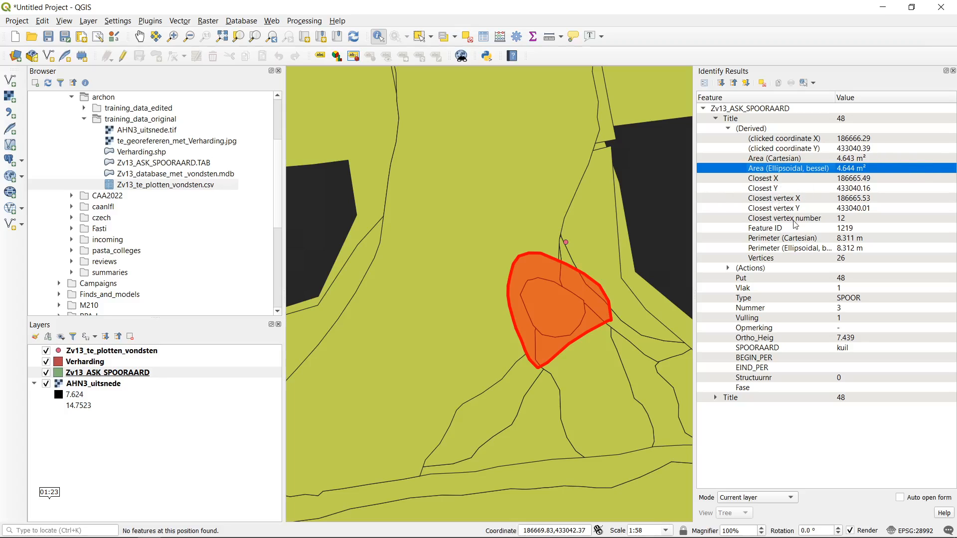
left_click(864, 239)
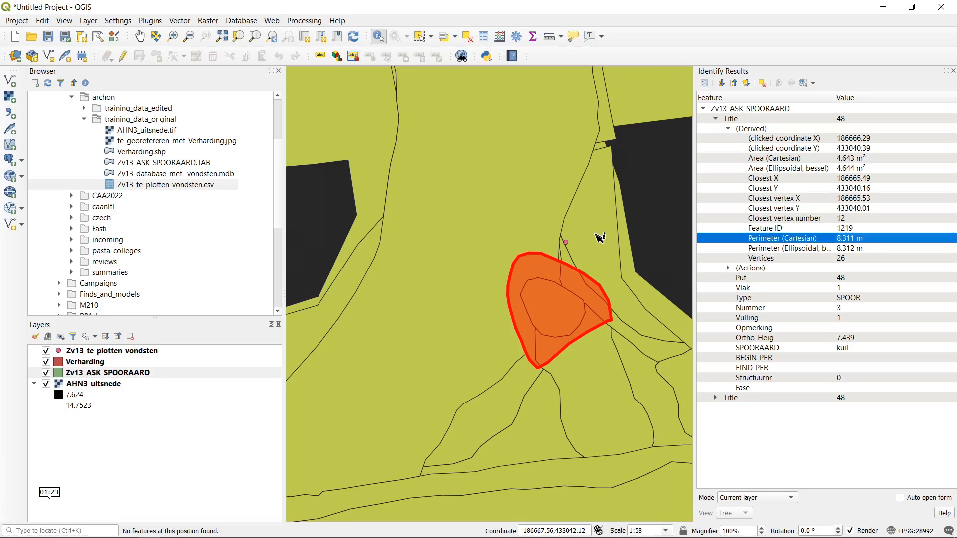
left_click(830, 259)
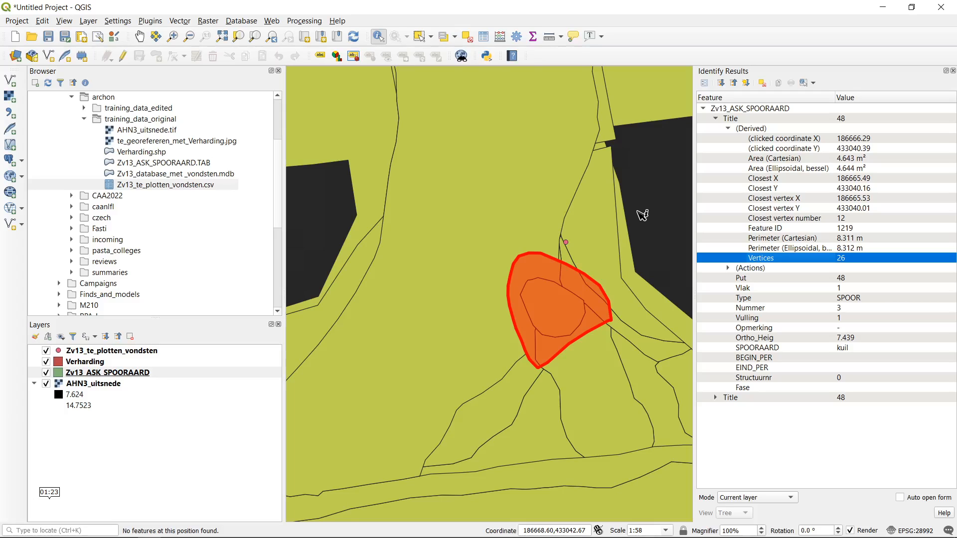
- Open the attribute table of Zv13_ASK_SPOORAARD, maximize it and browse to the rows around 580
key("ctrl+alt+minus")
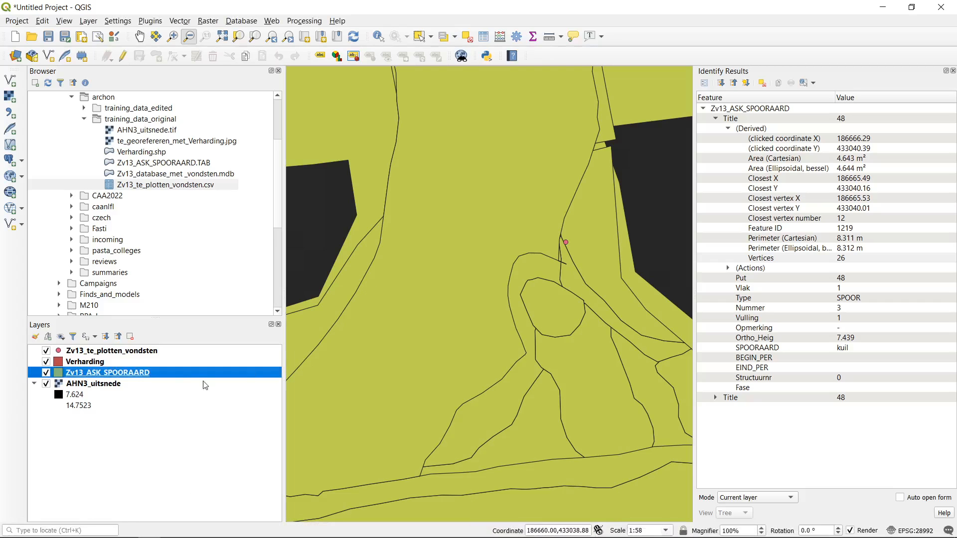
right_click(133, 376)
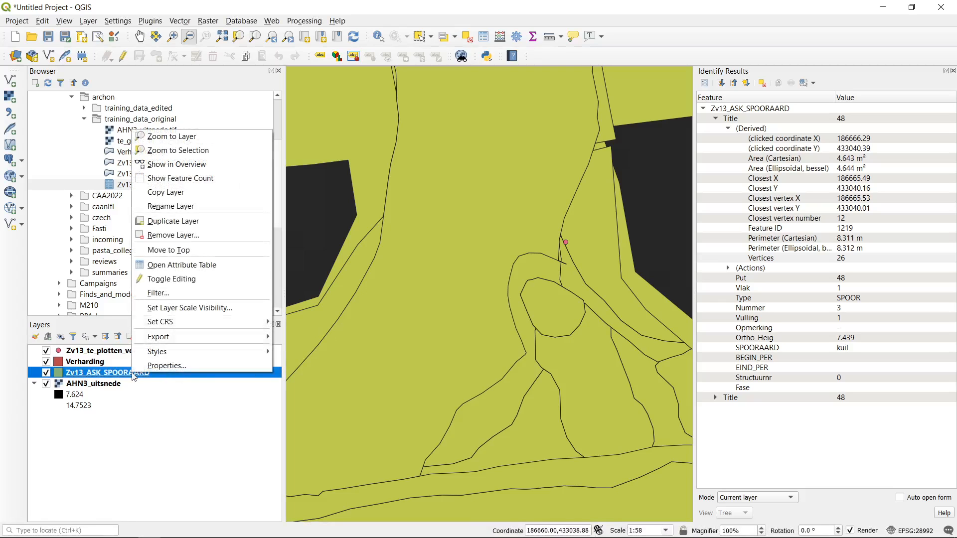
left_click(228, 265)
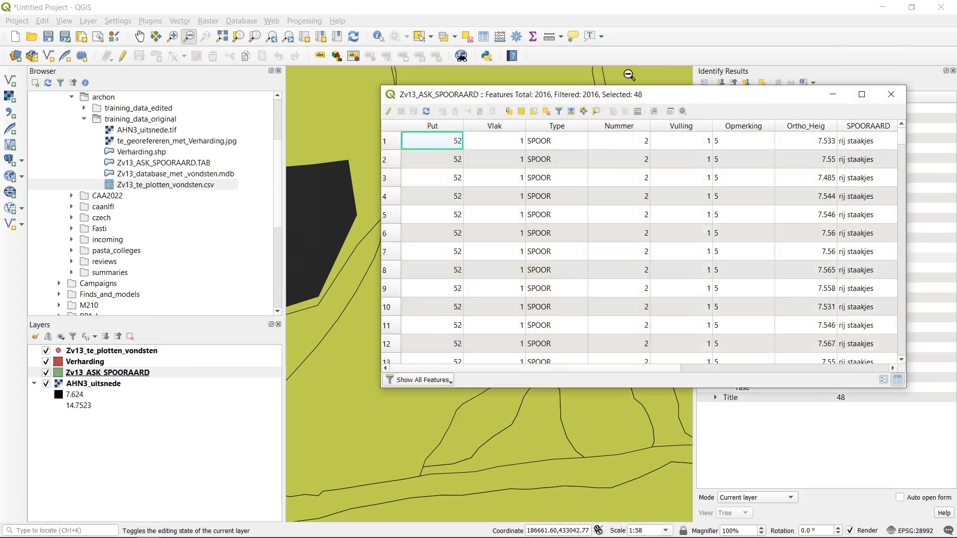
left_click_drag(679, 90, 486, 5)
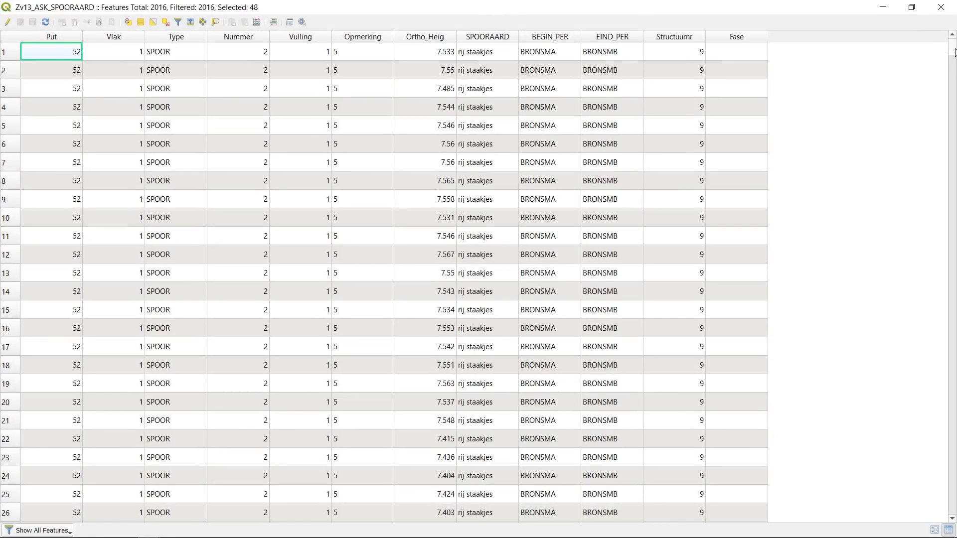
left_click_drag(954, 52, 954, 185)
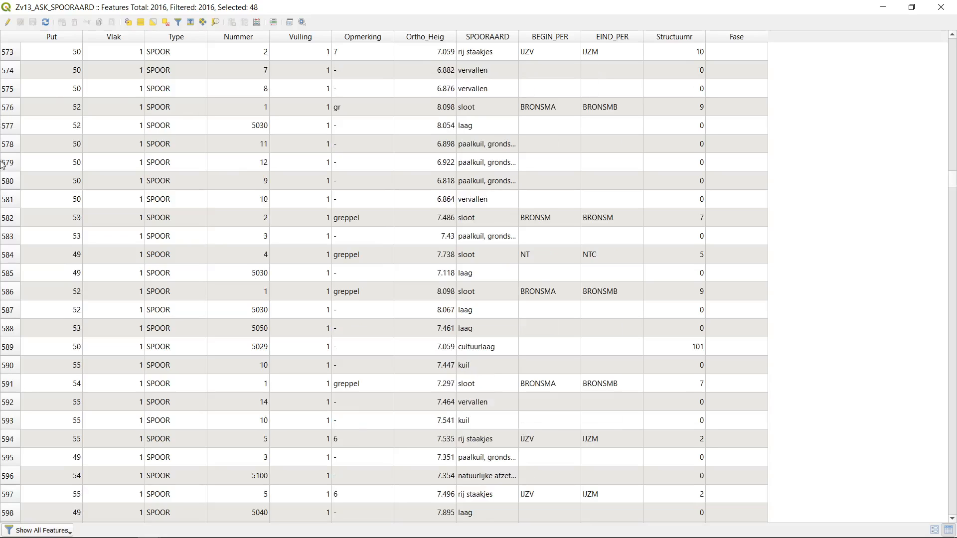
- Select row 581 in the attribute table, and restore the table to a smaller window before minimizing it
left_click(7, 199)
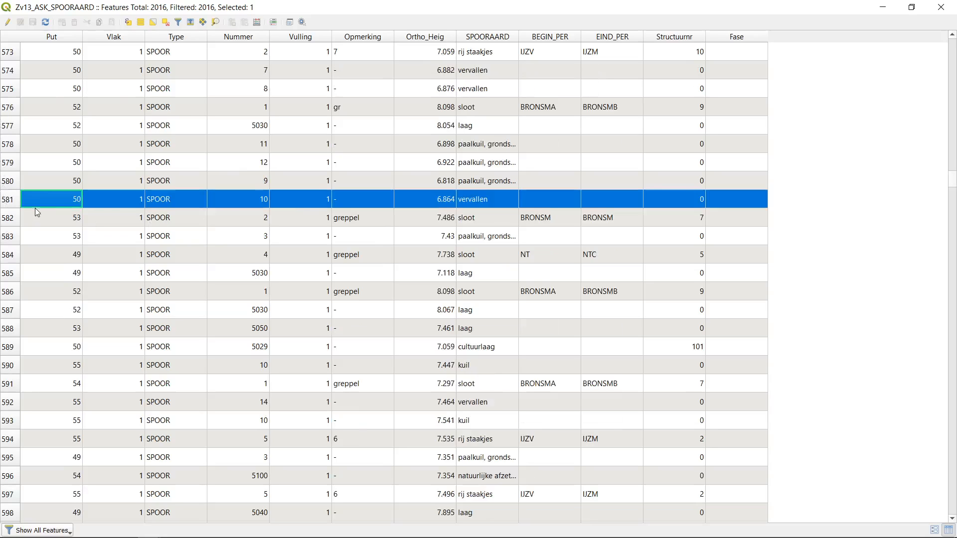
double_click(324, 5)
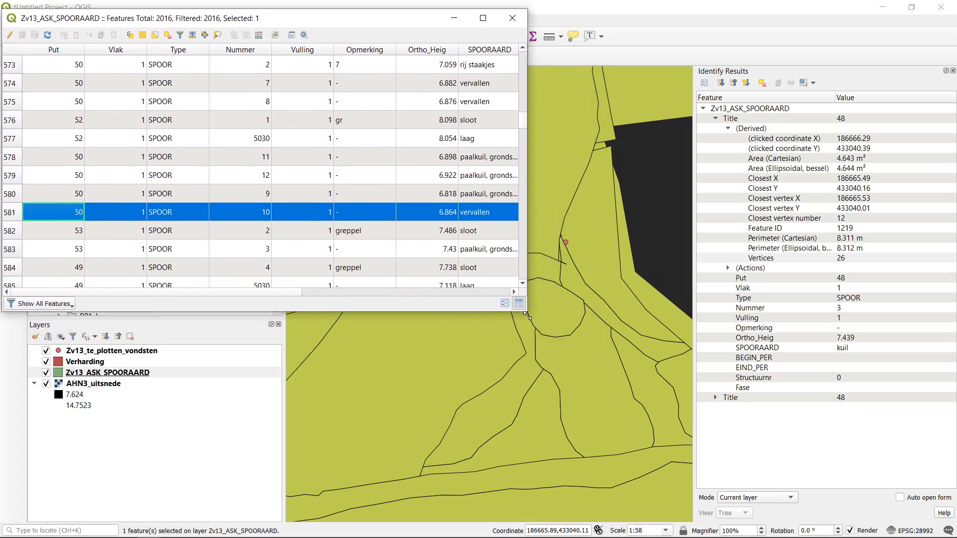
left_click_drag(526, 311, 700, 536)
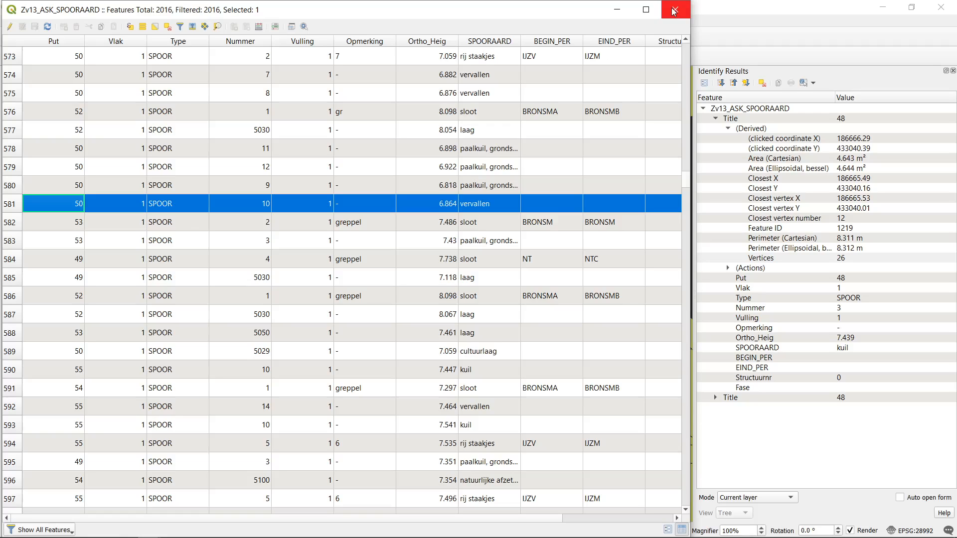
left_click(616, 10)
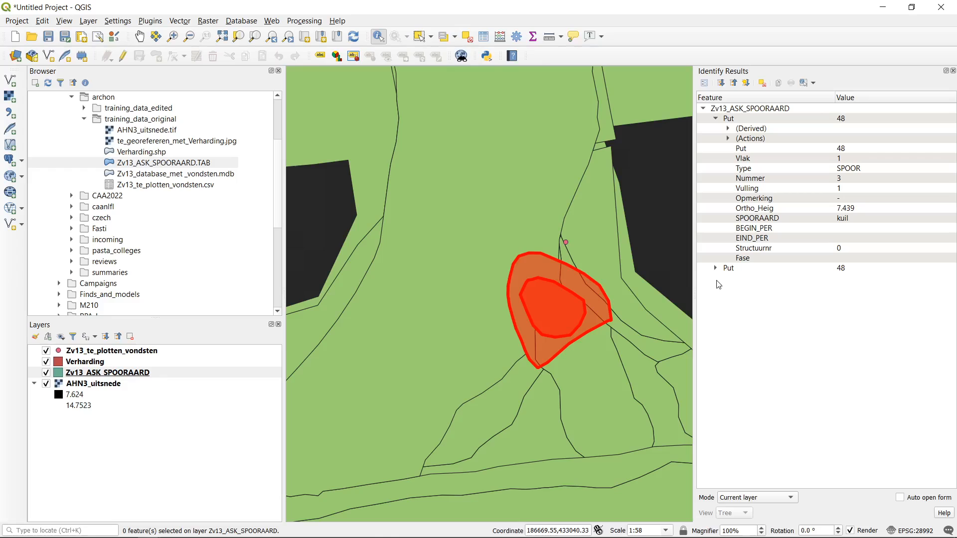
- Expand the pit's second identify result, and clear the results by identifying an empty spot outside the trench
left_click(715, 271)
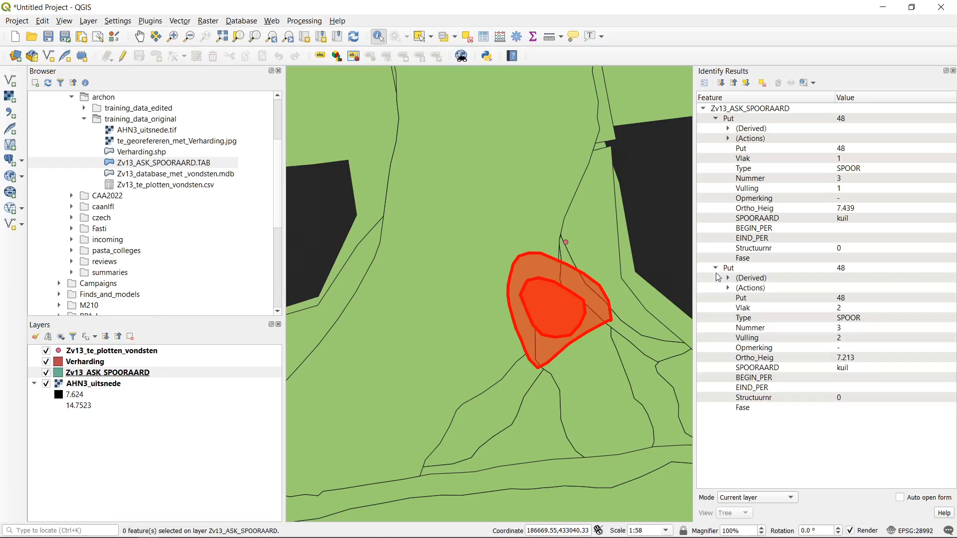
left_click(661, 202)
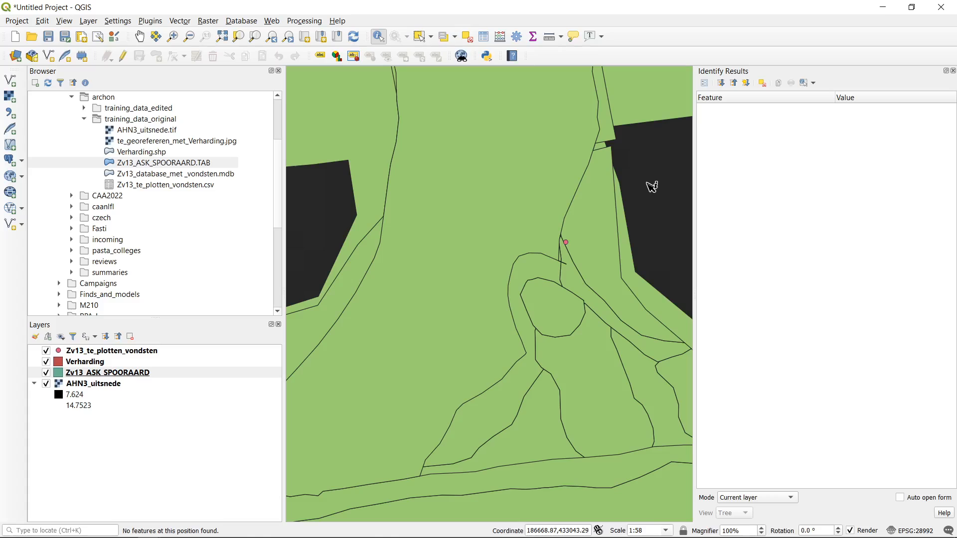
- Change the simple fill colour of the Zv13_ASK_SPOORAARD layer to blue #3a18cf and apply it
double_click(61, 375)
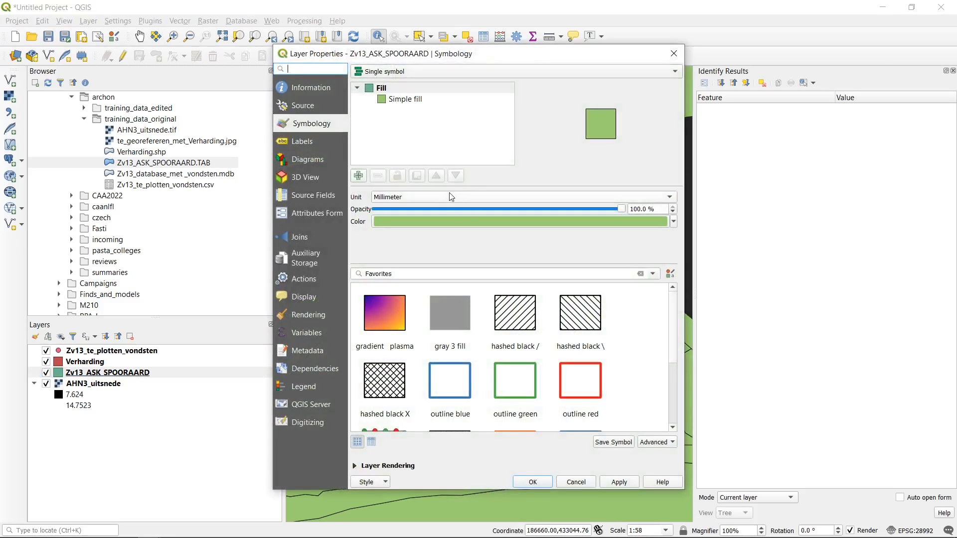
left_click(456, 222)
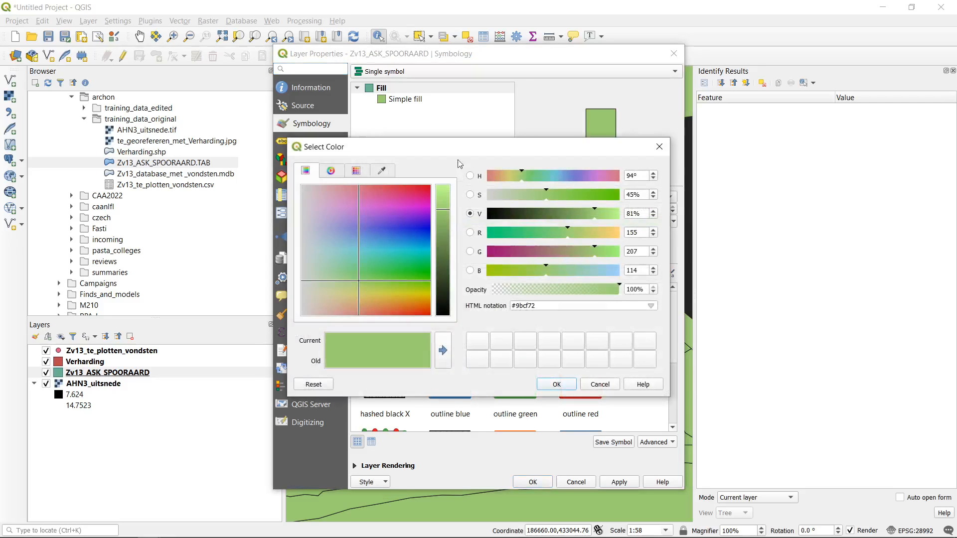
left_click(660, 146)
left_click(479, 99)
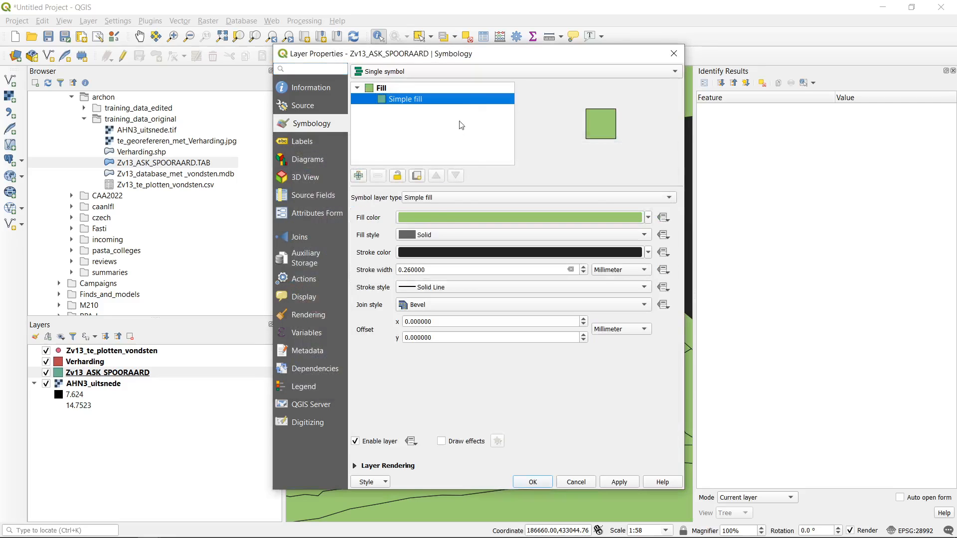
left_click(453, 219)
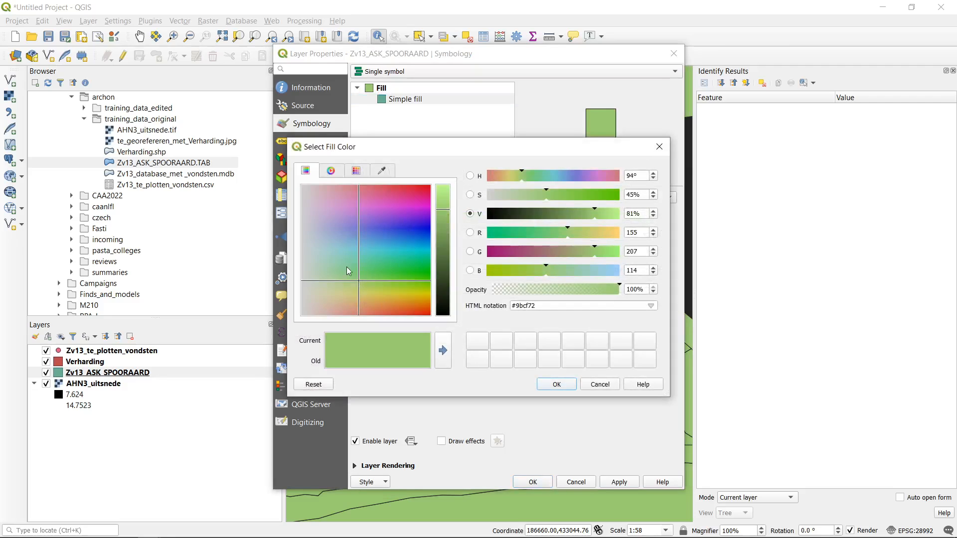
left_click_drag(358, 269, 417, 228)
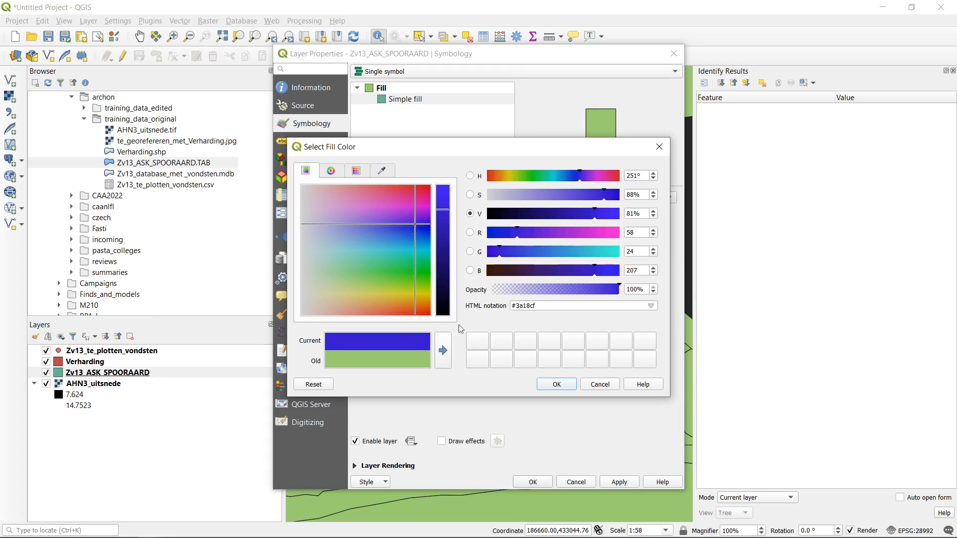
left_click(567, 390)
left_click(541, 481)
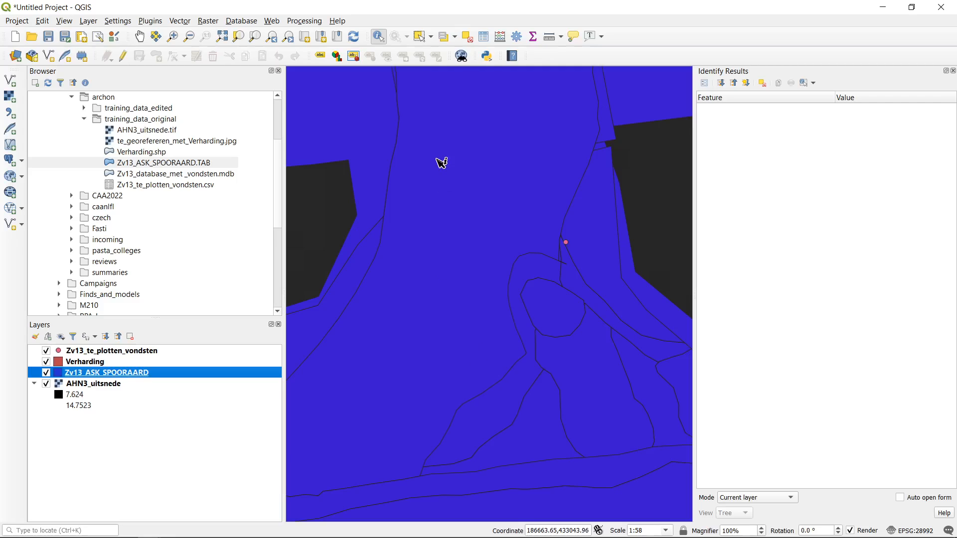
- Bring back the Zv13_ASK_SPOORAARD attribute table, select rows 528 to 543, and move the table aside to expose the map
scroll(484, 234, "down", 3)
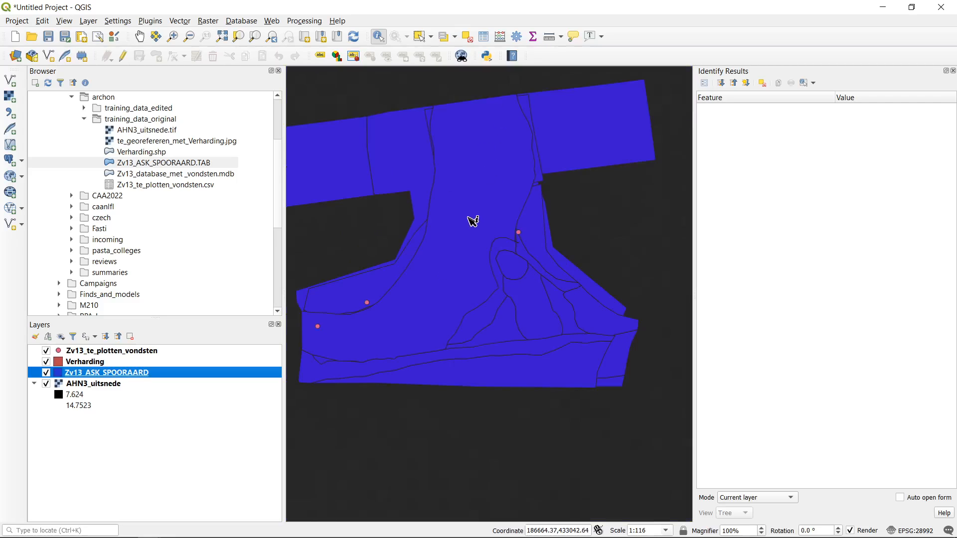
scroll(498, 217, "down", 1)
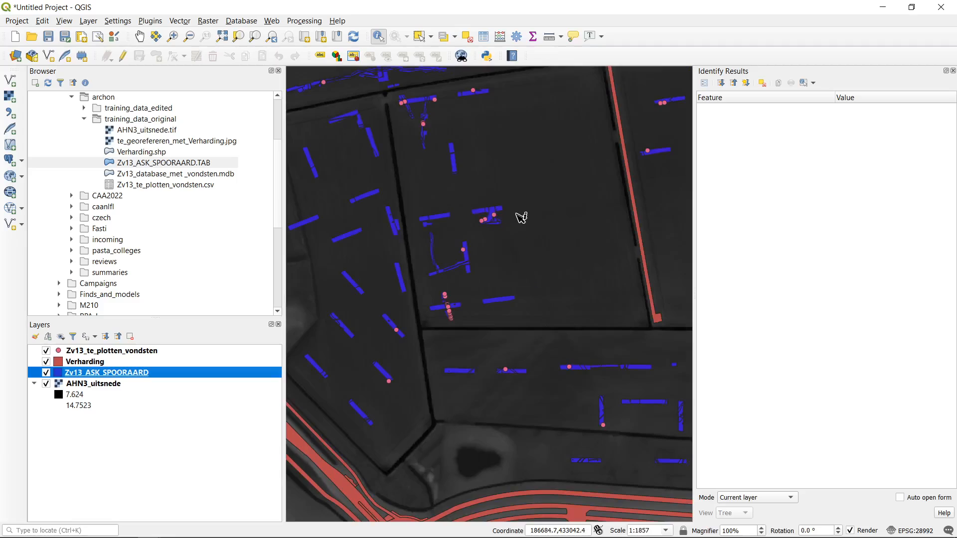
left_click(493, 177)
scroll(581, 212, "down", 1)
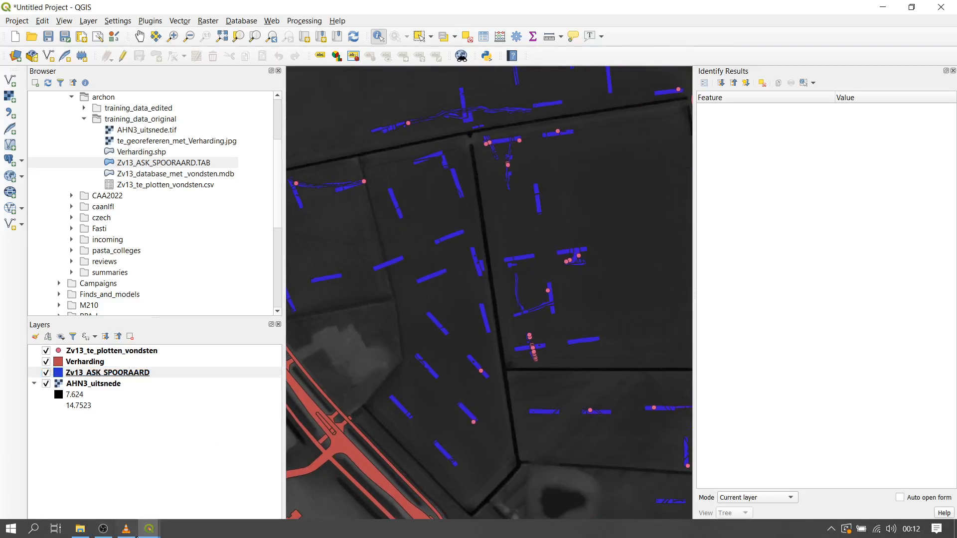
mouse_move(149, 534)
left_click(216, 476)
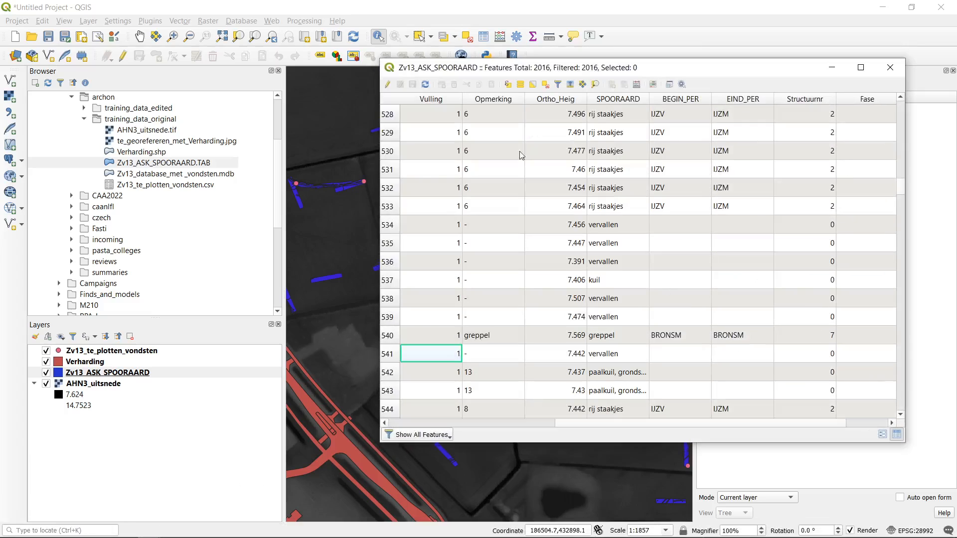
left_click_drag(389, 114, 388, 393)
left_click_drag(474, 69, 685, 86)
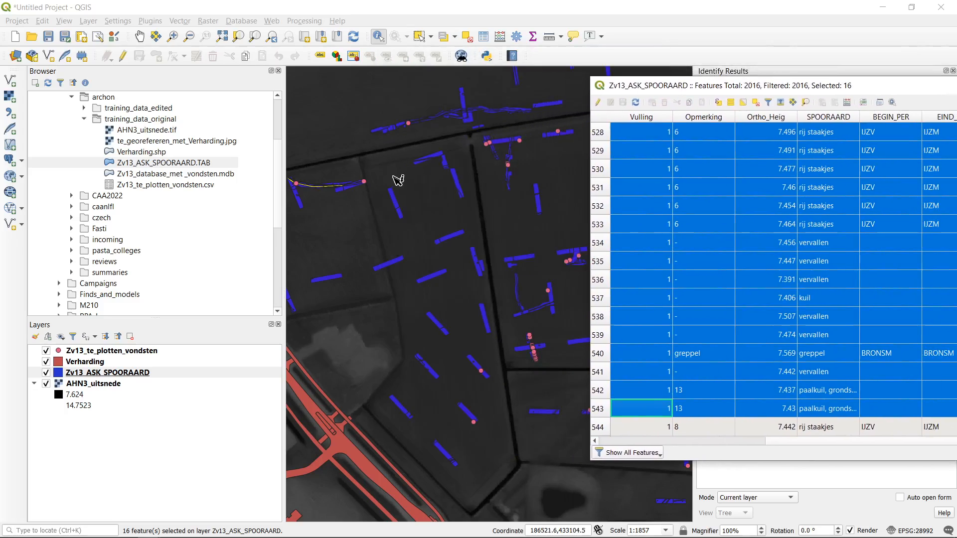
- Select the features of the curved trench on the map with a rectangle, using Select Features by area
left_click_drag(414, 179, 533, 204)
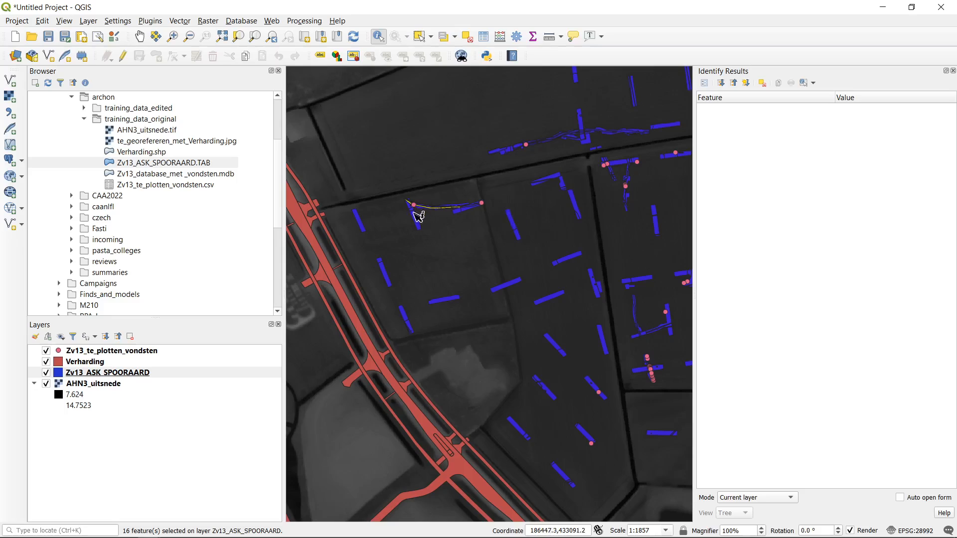
left_click(172, 36)
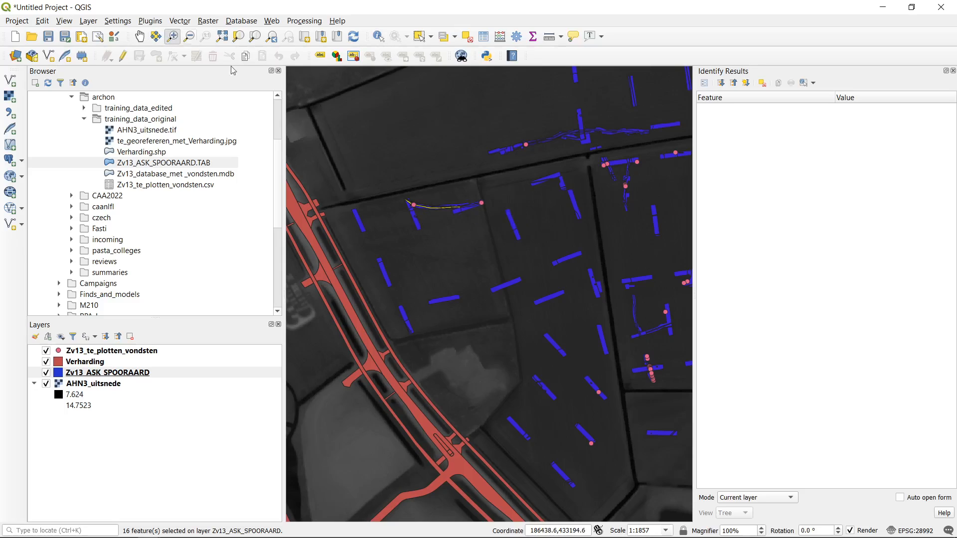
left_click_drag(360, 168, 535, 270)
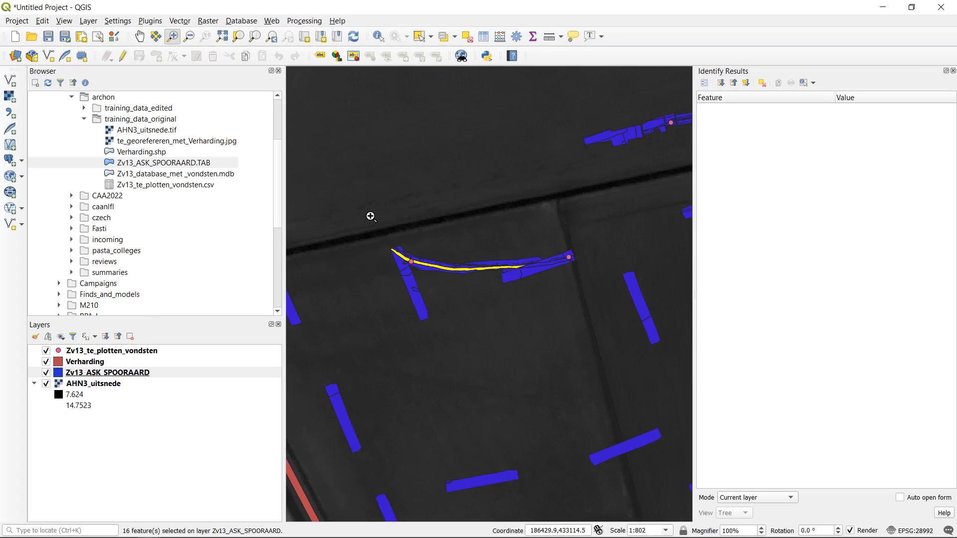
left_click_drag(373, 221, 579, 332)
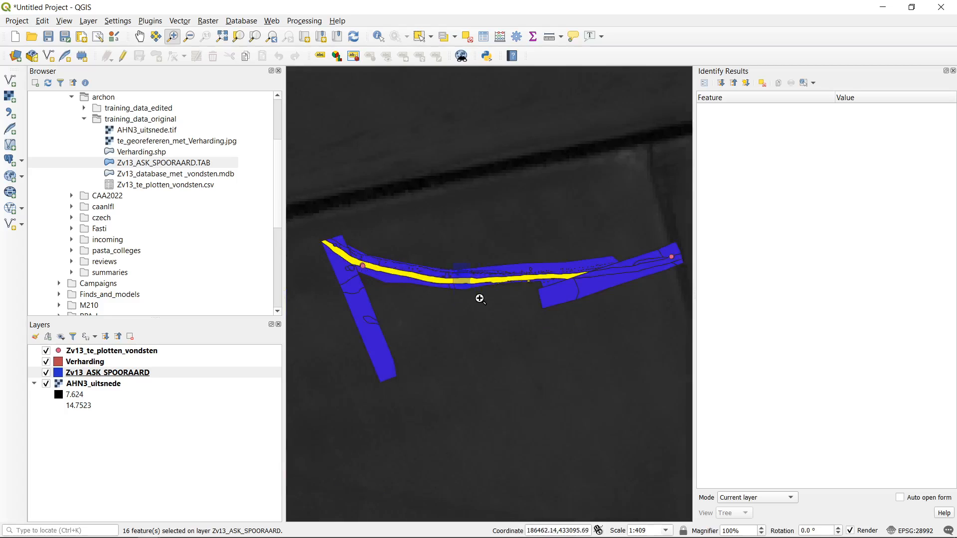
left_click_drag(479, 297, 488, 302)
left_click(272, 36)
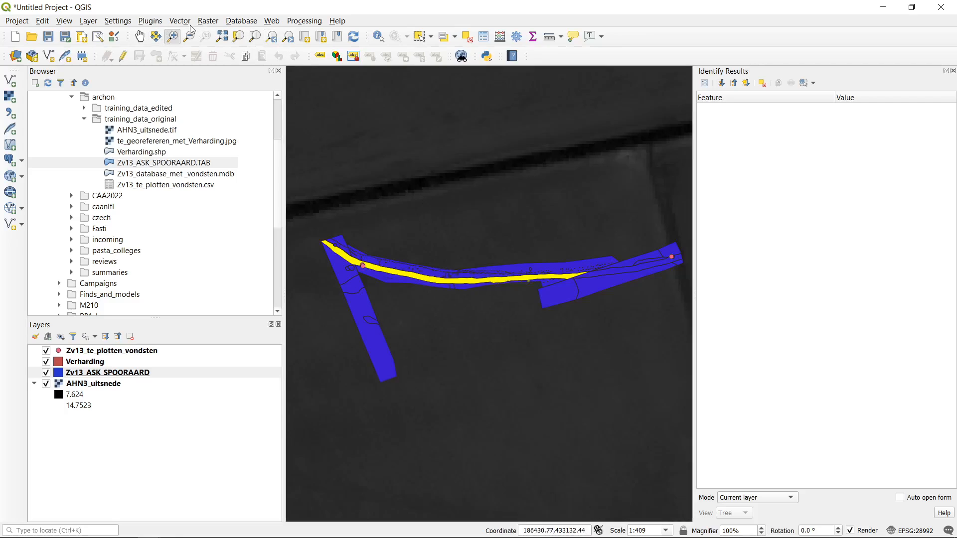
left_click(419, 36)
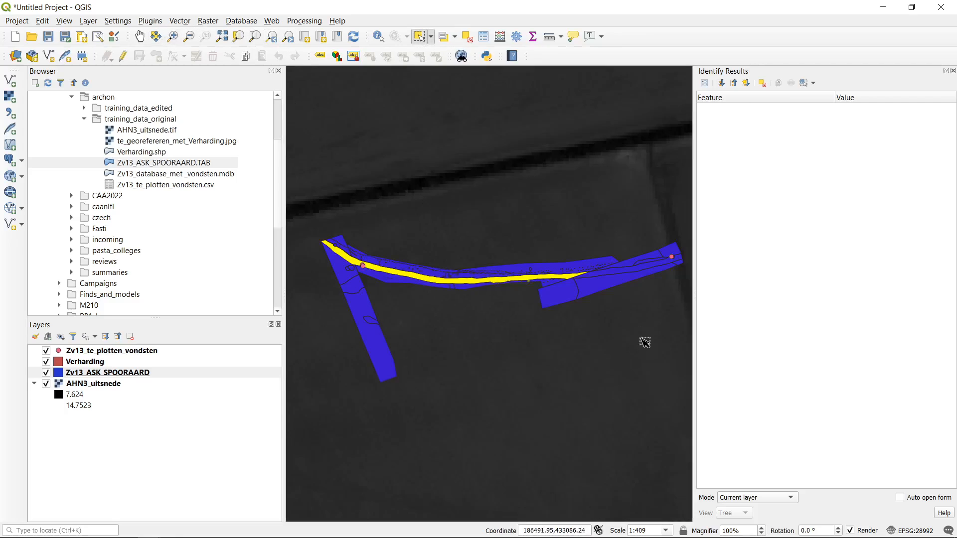
left_click_drag(655, 337, 342, 208)
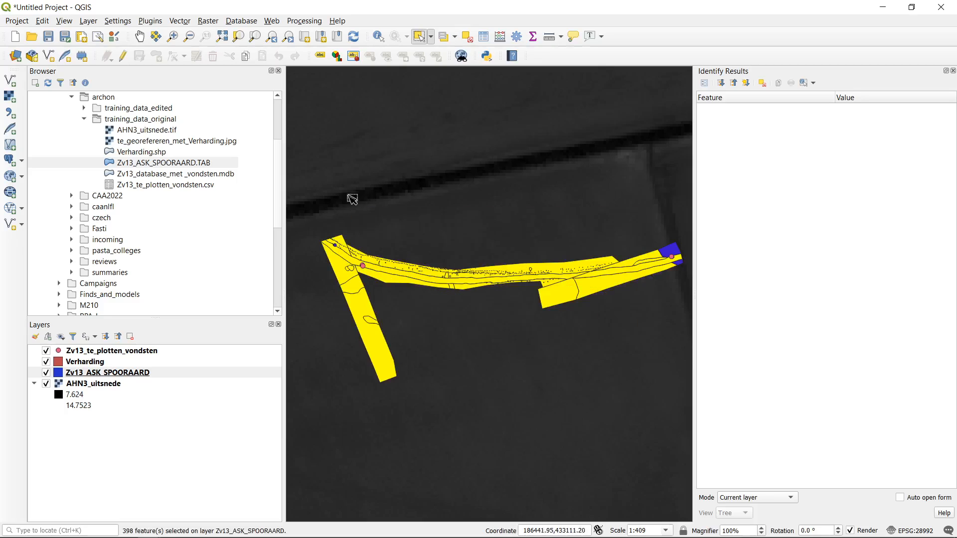
- Return to the attribute table and browse the selected rows upward to around row 246
mouse_move(247, 535)
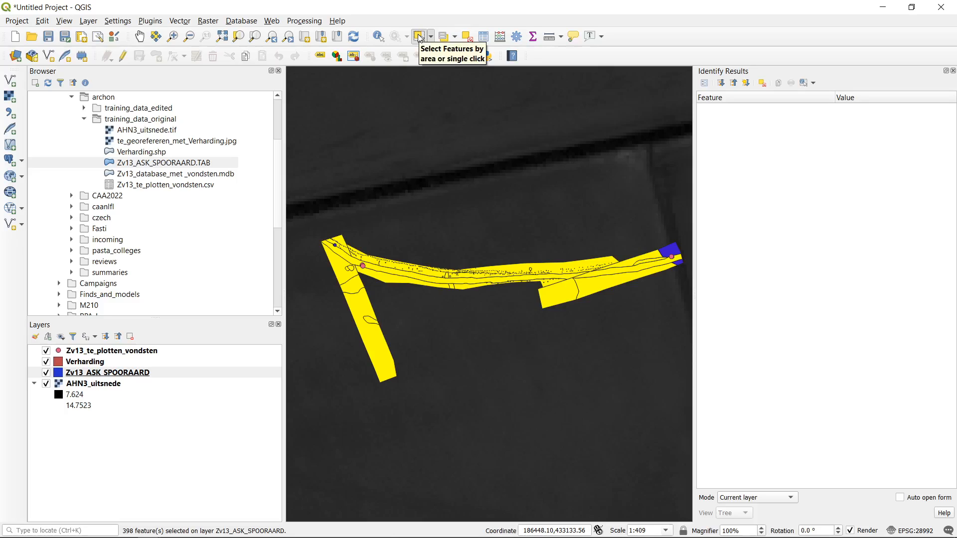
mouse_move(149, 536)
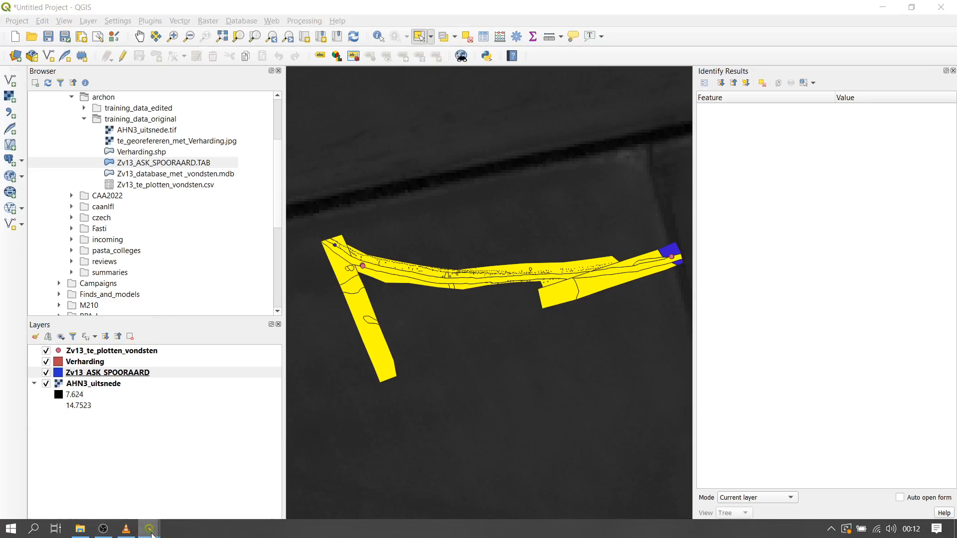
left_click(184, 498)
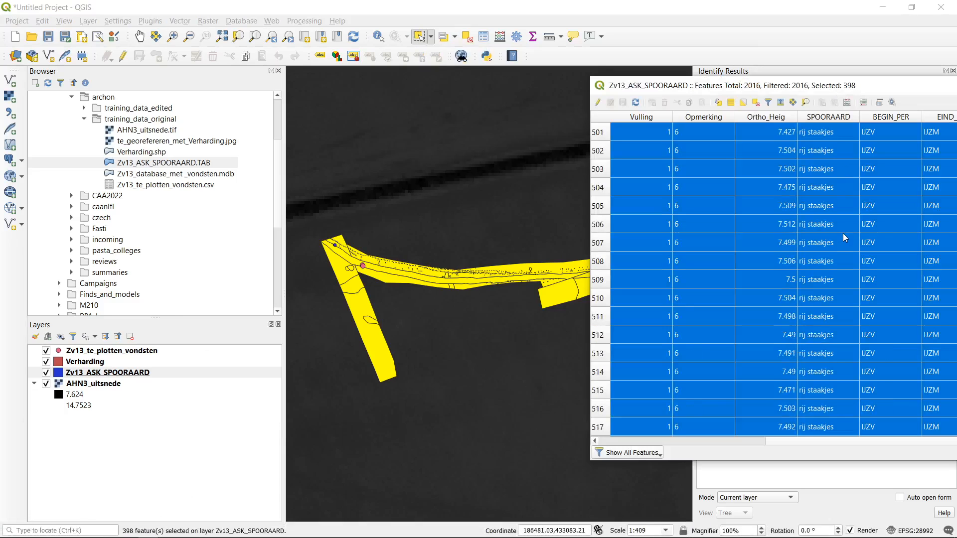
scroll(766, 181, "up", 20)
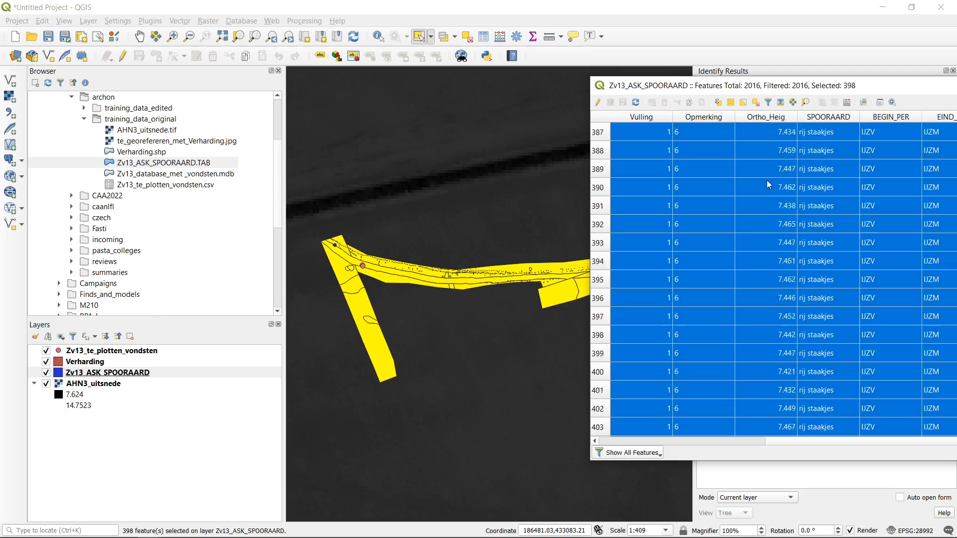
scroll(764, 173, "up", 20)
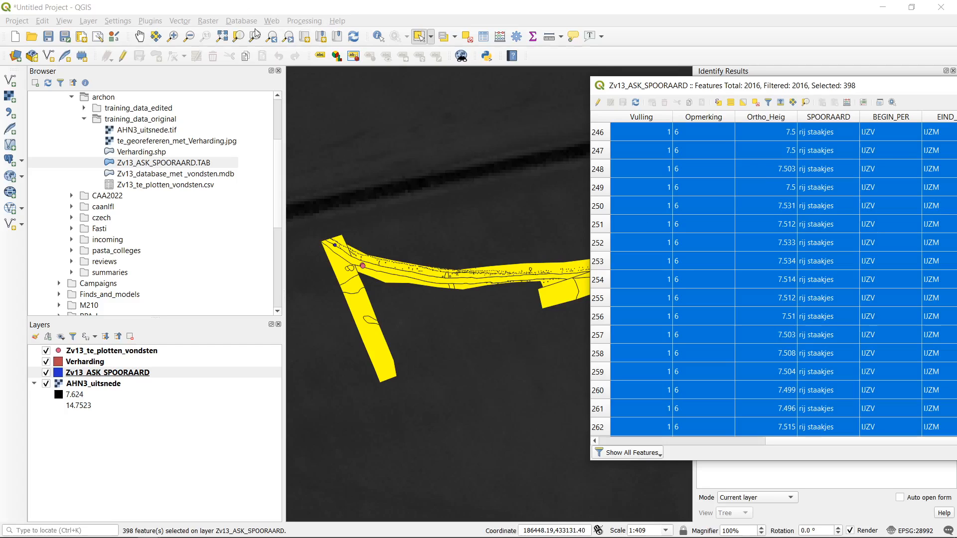
- Examine the small round features inside the selected trench up close, and return to the extent showing the whole trench
left_click(173, 35)
left_click_drag(421, 255, 514, 311)
left_click_drag(465, 235, 521, 292)
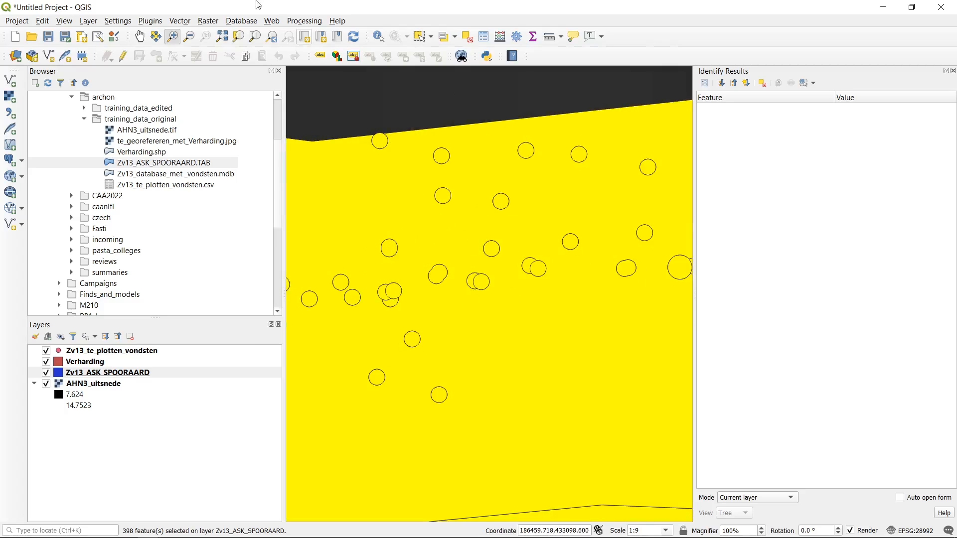
left_click(271, 37)
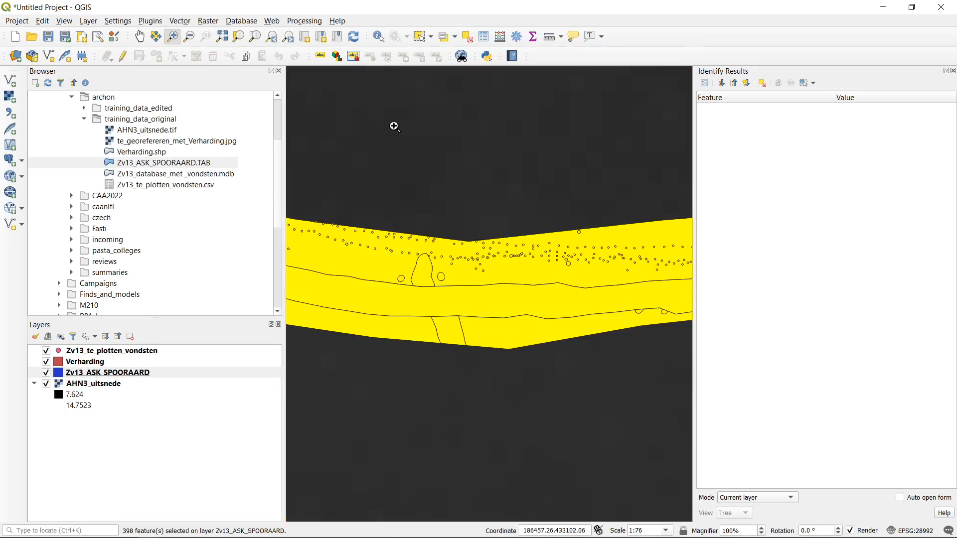
left_click(272, 37)
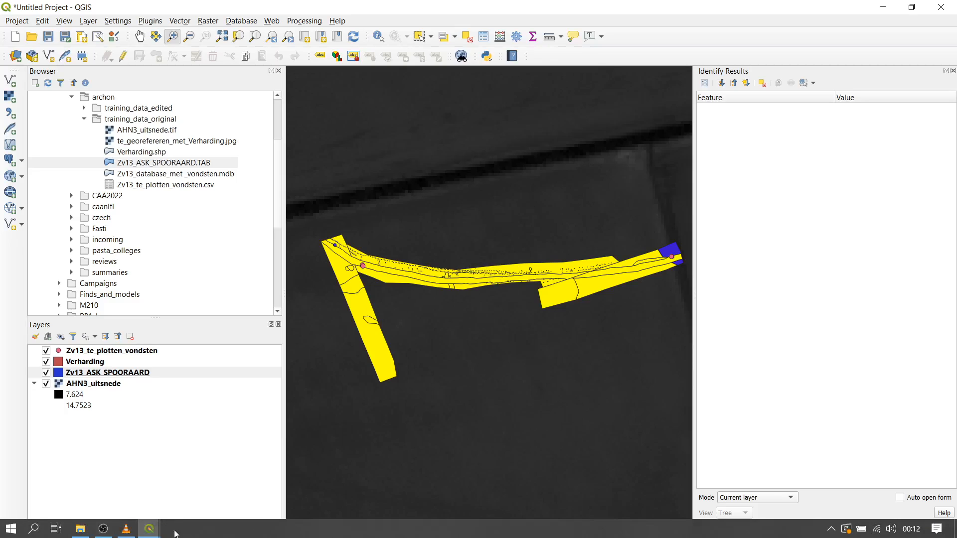
- Bring the attribute table forward again and review the selected 'rij staakjes' rows down to about row 265
left_click(150, 532)
left_click(245, 465)
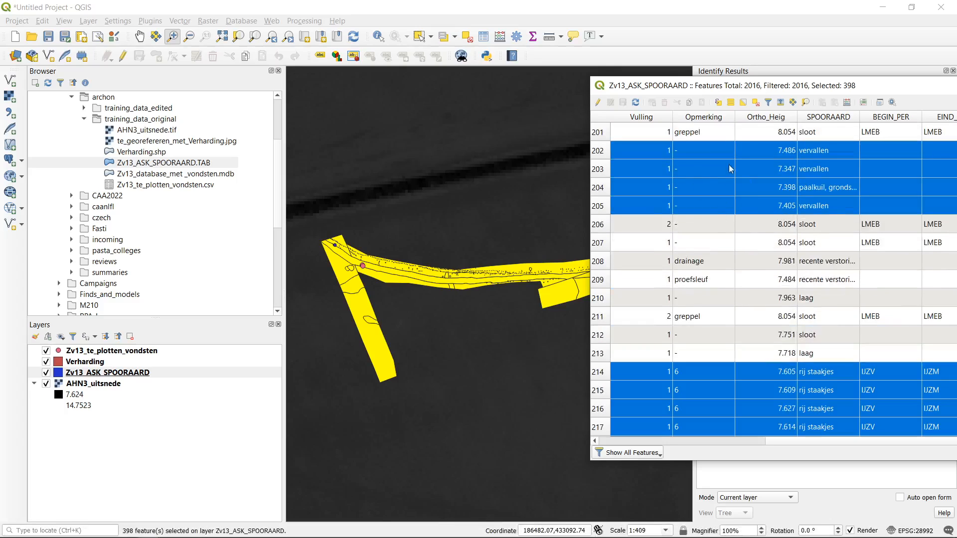
scroll(729, 168, "down", 16)
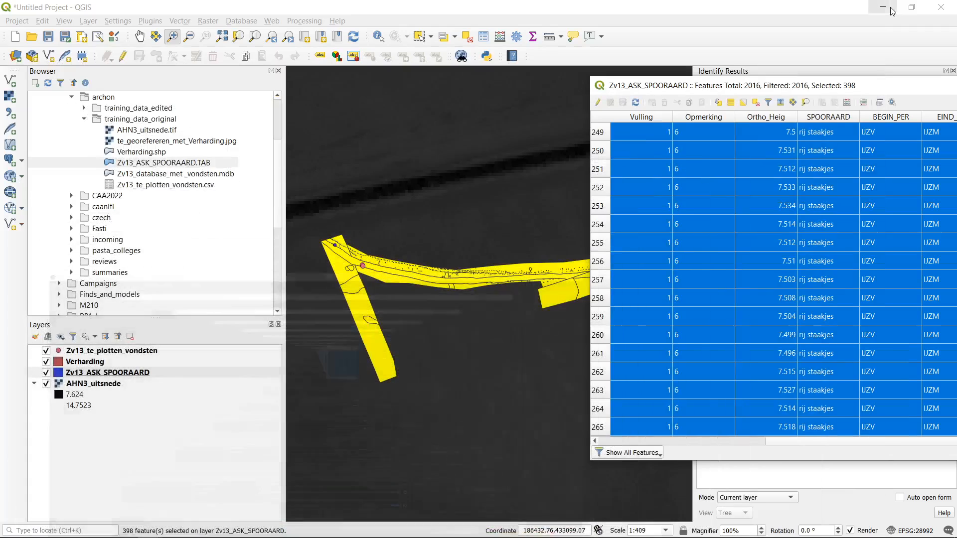
- Maximize the attribute table, deselect all features, and return to the first row
left_click_drag(838, 88, 481, 2)
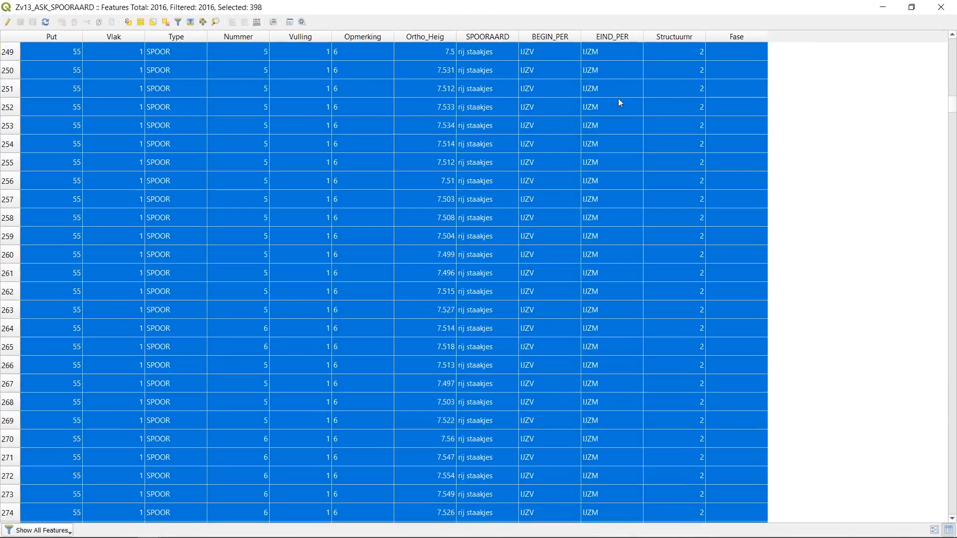
left_click(168, 23)
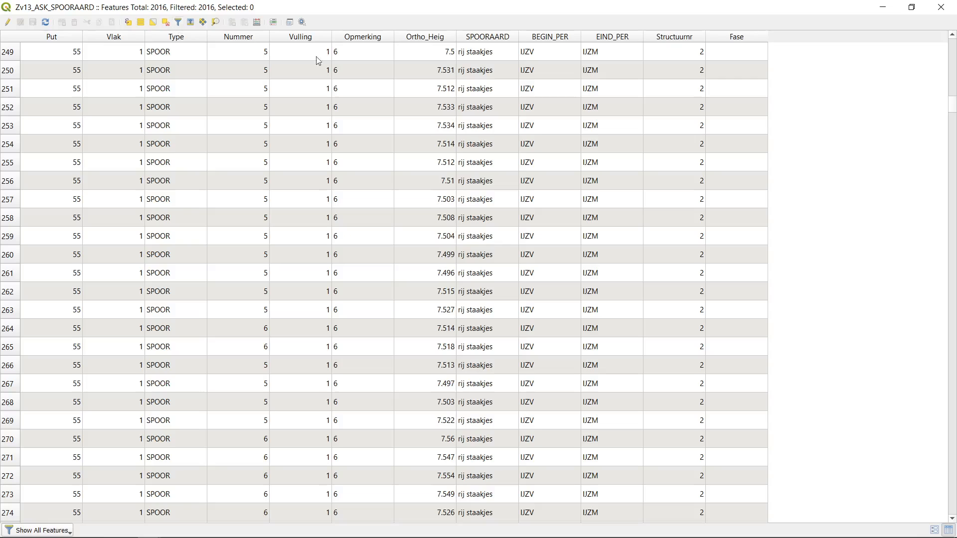
left_click_drag(953, 104, 952, 15)
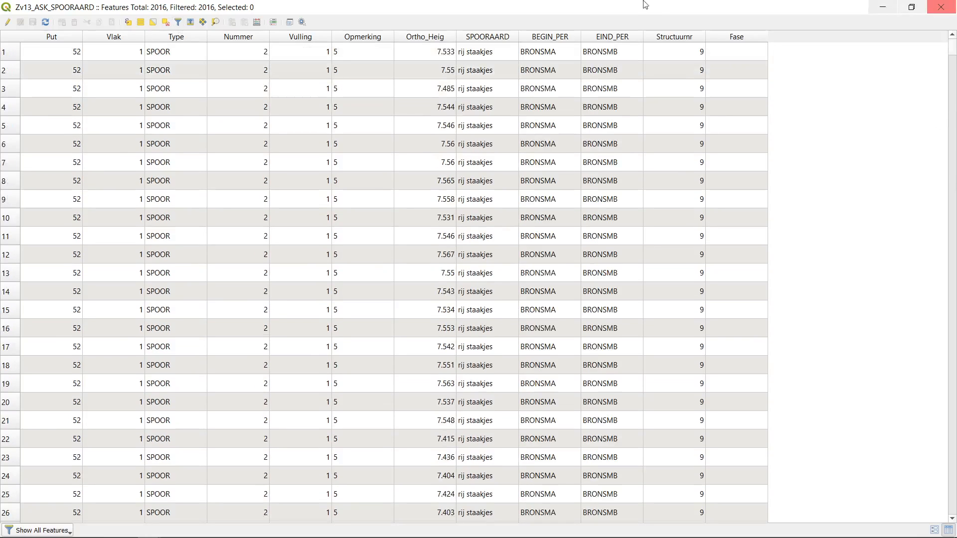
- Turn on layer editing, open several row 2 cells such as Opmerking and Ortho_Heig without changing them, and turn editing off
left_click(6, 22)
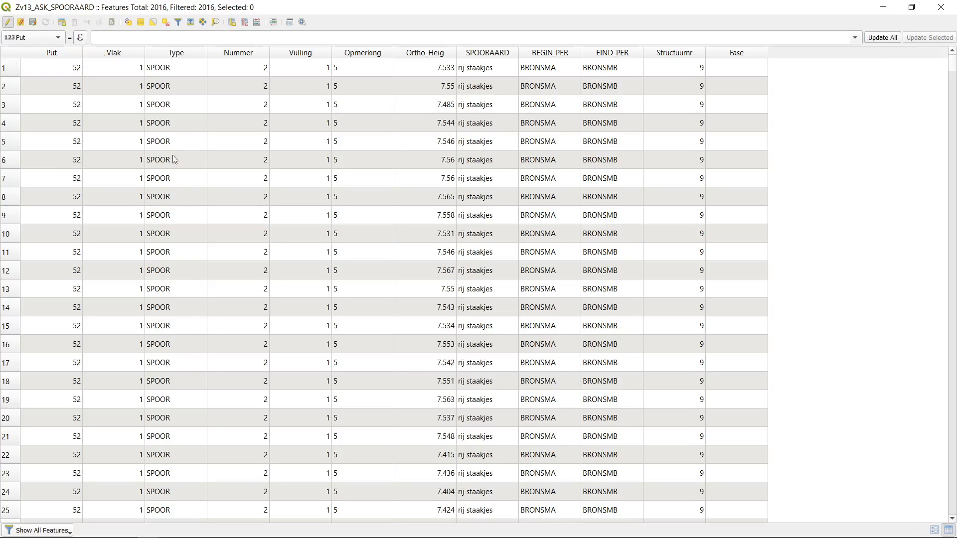
double_click(215, 92)
double_click(300, 95)
double_click(373, 92)
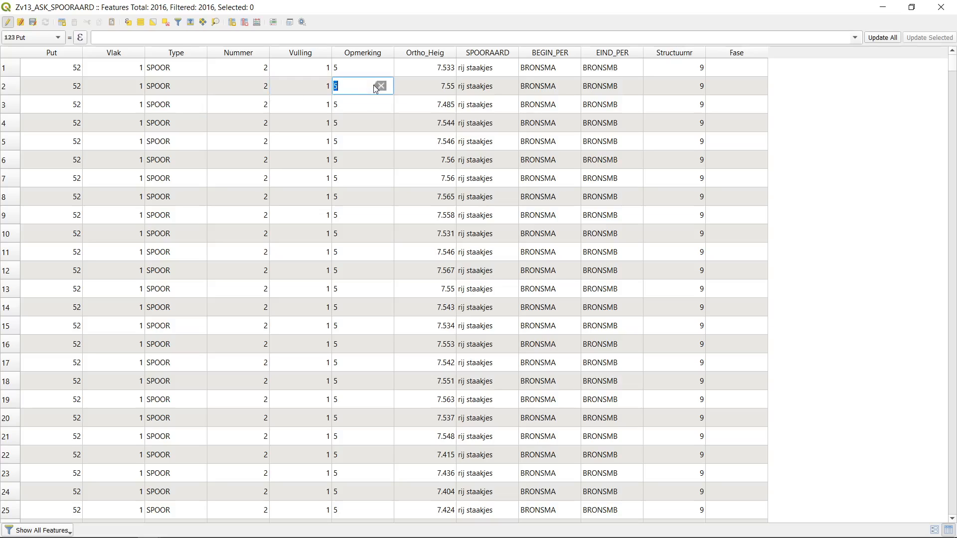
double_click(406, 87)
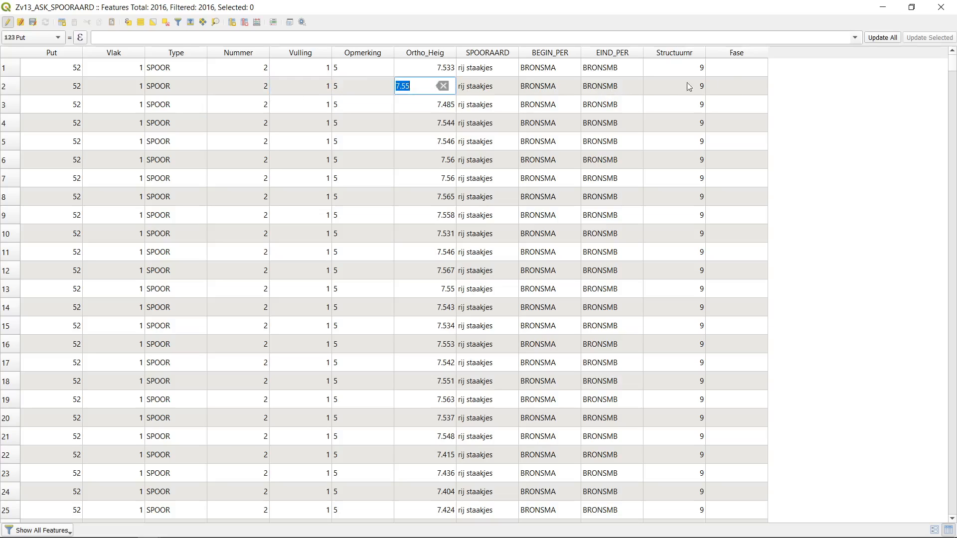
left_click(7, 23)
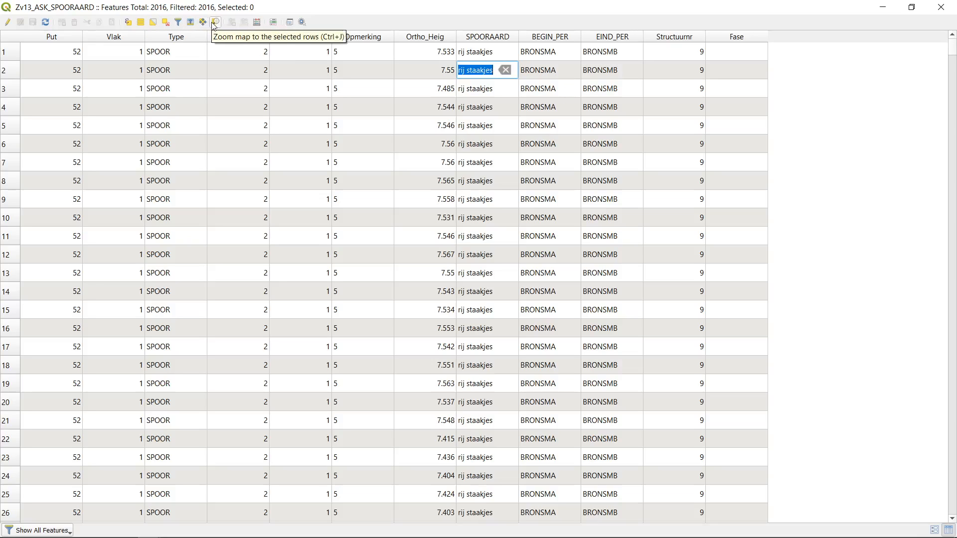
- Restore the attribute table to a smaller window, select rows 4 to 9, and zoom the map to those features
left_click_drag(373, 3, 690, 57)
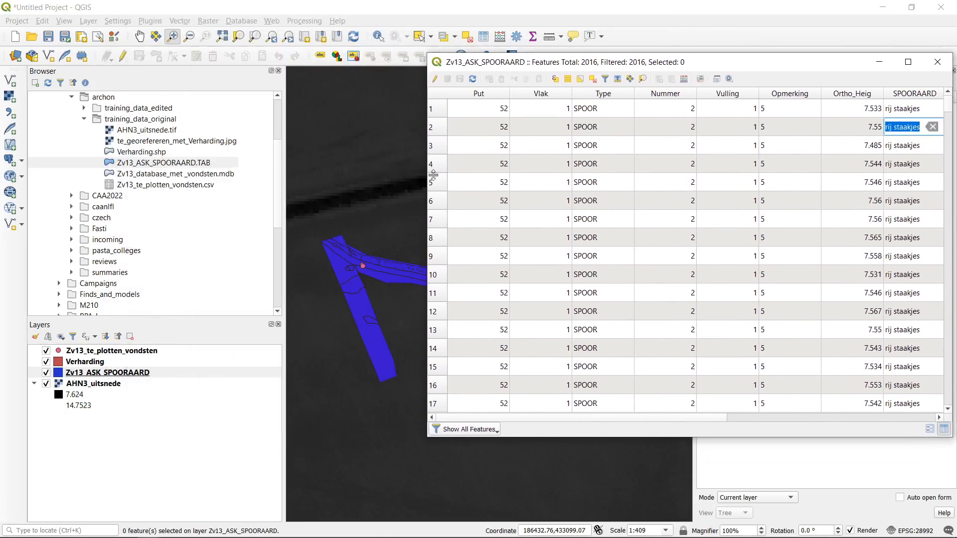
left_click_drag(432, 166, 432, 259)
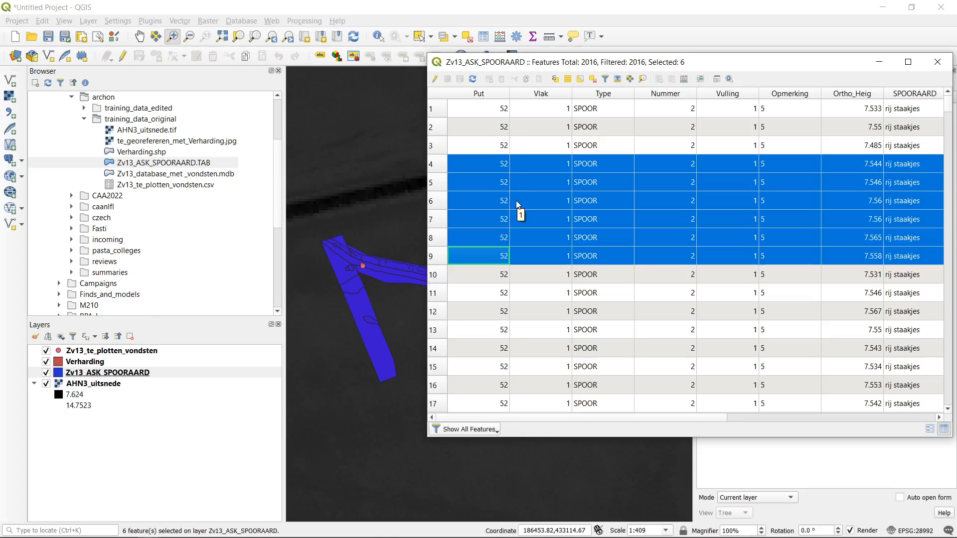
left_click(642, 79)
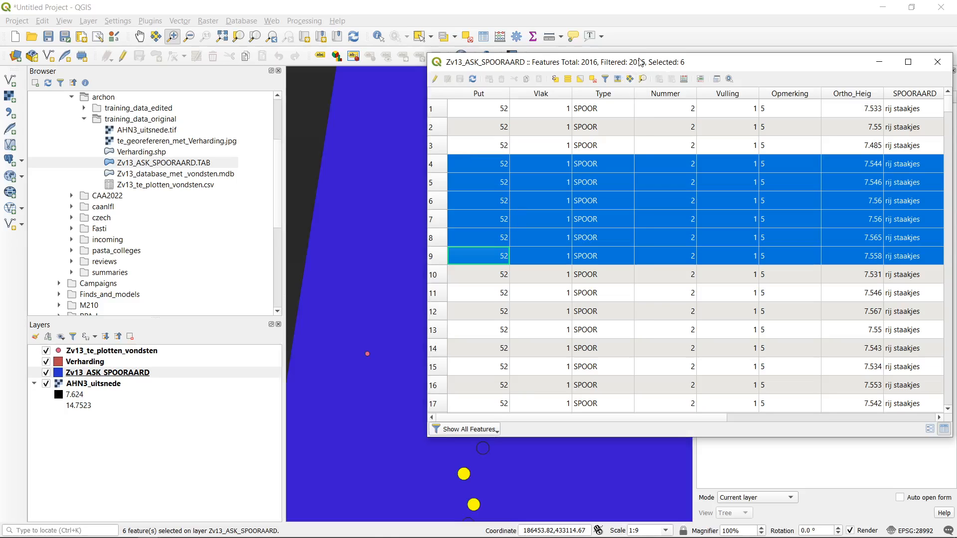
left_click_drag(642, 61, 807, 66)
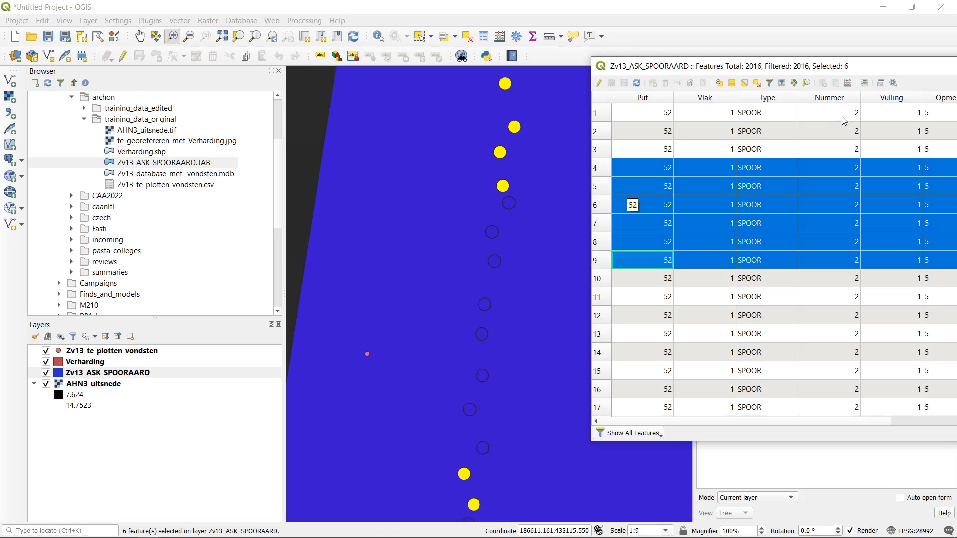
left_click_drag(849, 68, 775, 52)
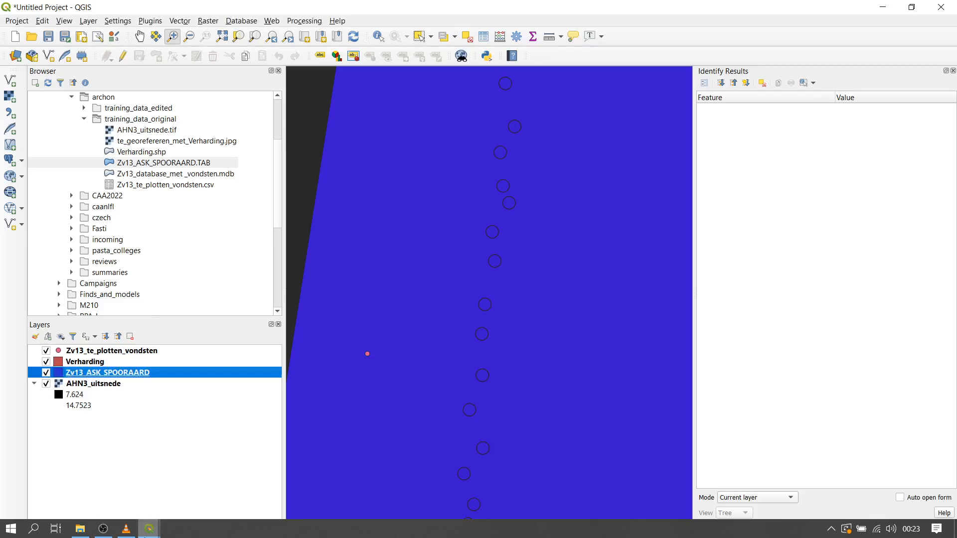
- Bring the attribute table forward again and open Select by Expression for the Zv13_ASK_SPOORAARD layer
left_click(150, 533)
left_click(239, 461)
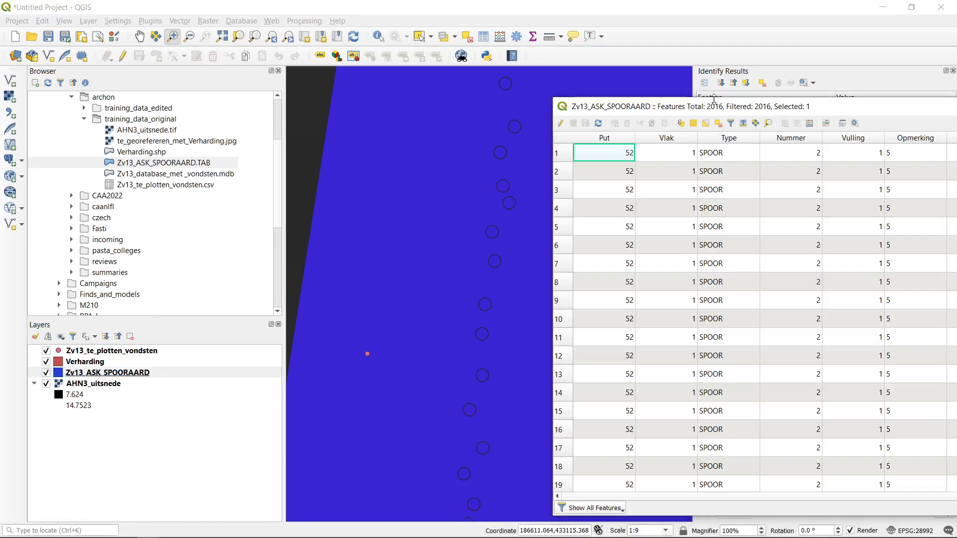
left_click_drag(734, 112, 478, 86)
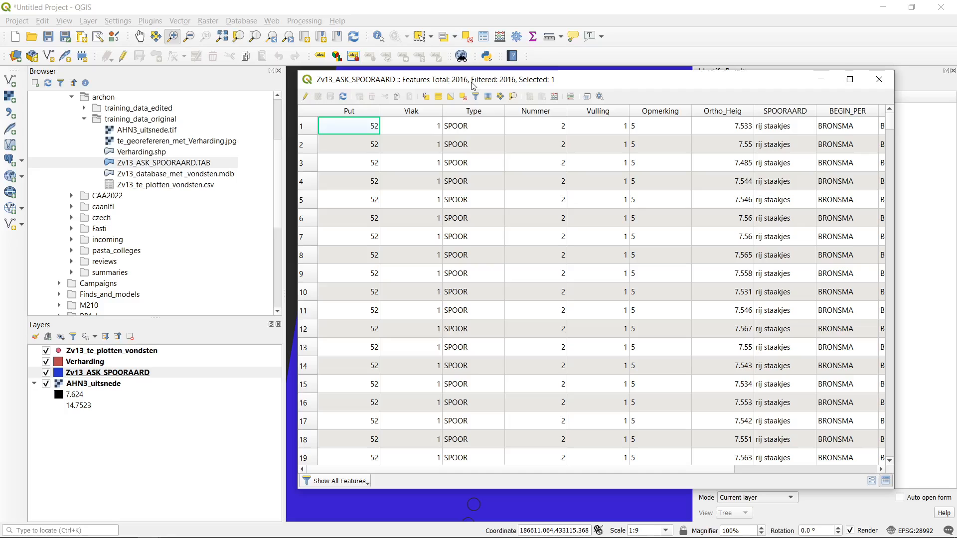
left_click(425, 97)
left_click_drag(426, 109, 442, 69)
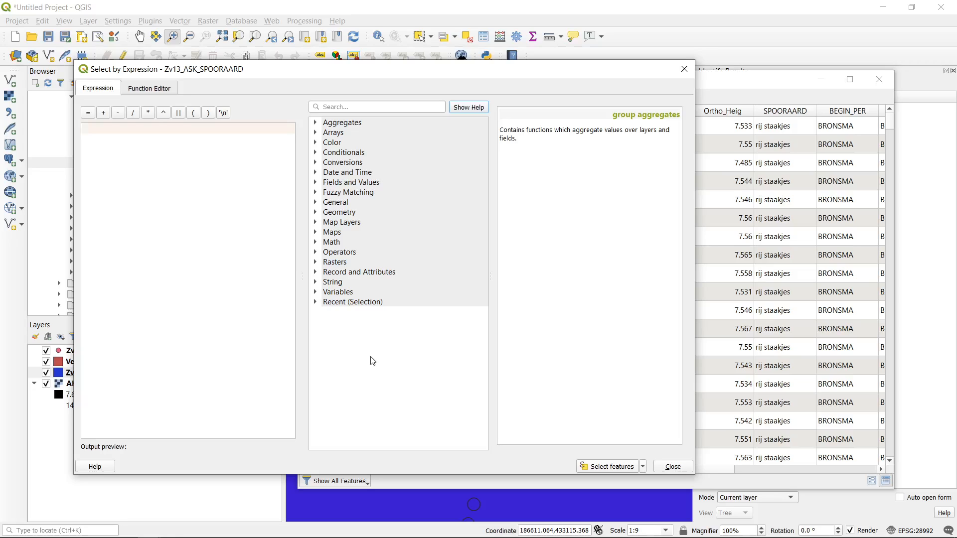
- Build the expression "SPOORAARD" = 'sloot' from the layer's field and its list of all unique values
left_click(315, 182)
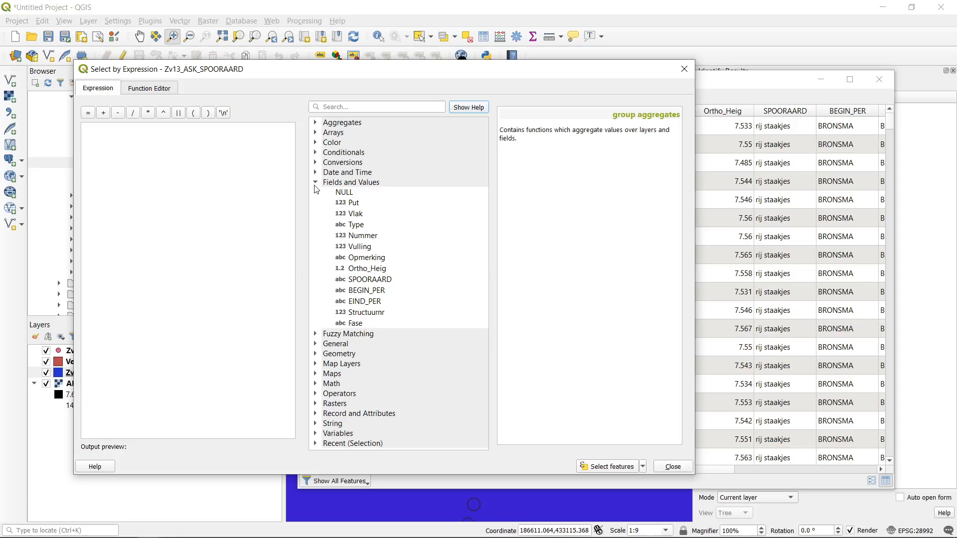
double_click(390, 282)
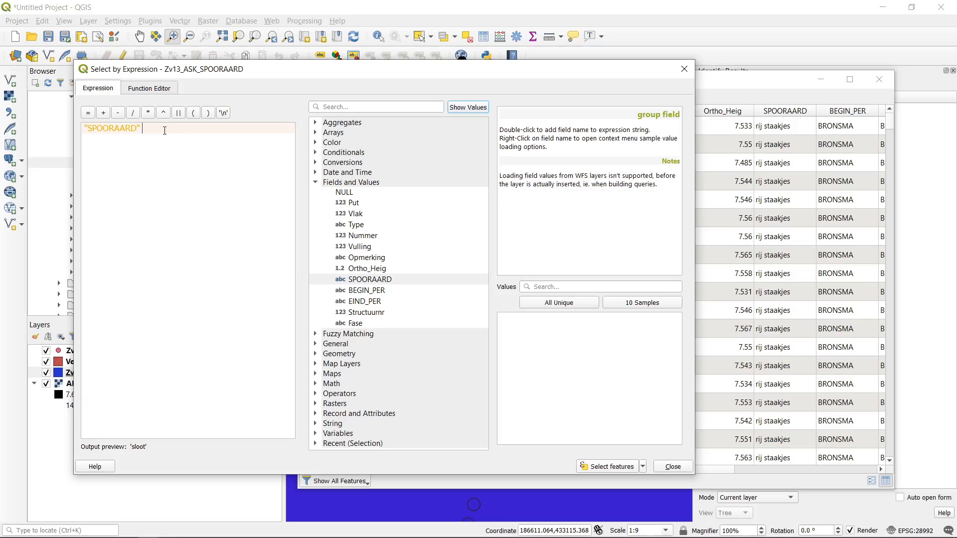
type("=")
left_click(382, 280)
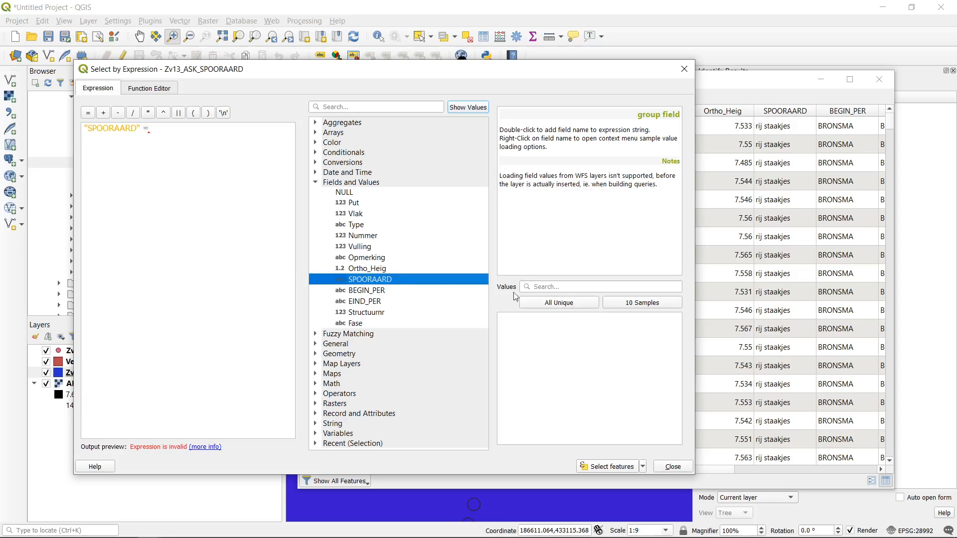
left_click(552, 303)
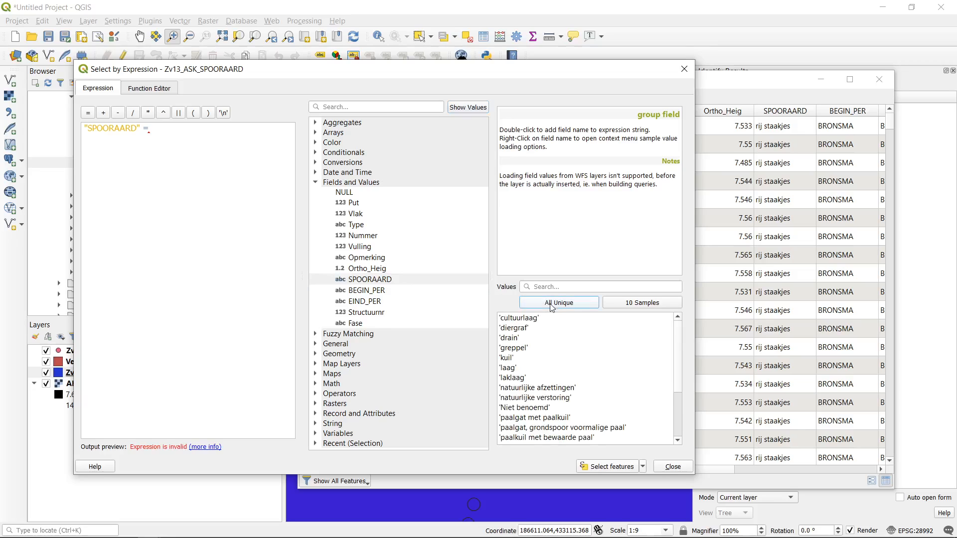
left_click_drag(680, 347, 677, 422)
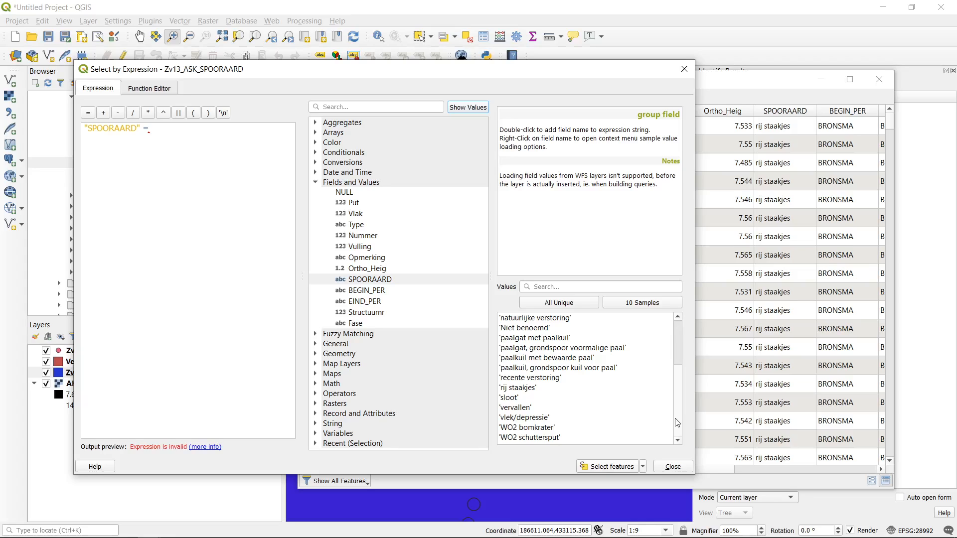
left_click(534, 399)
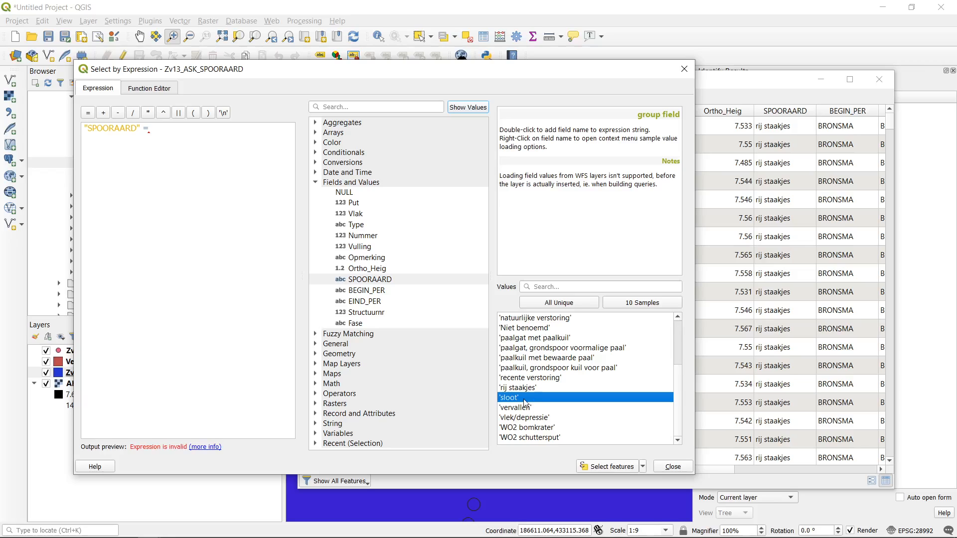
double_click(509, 398)
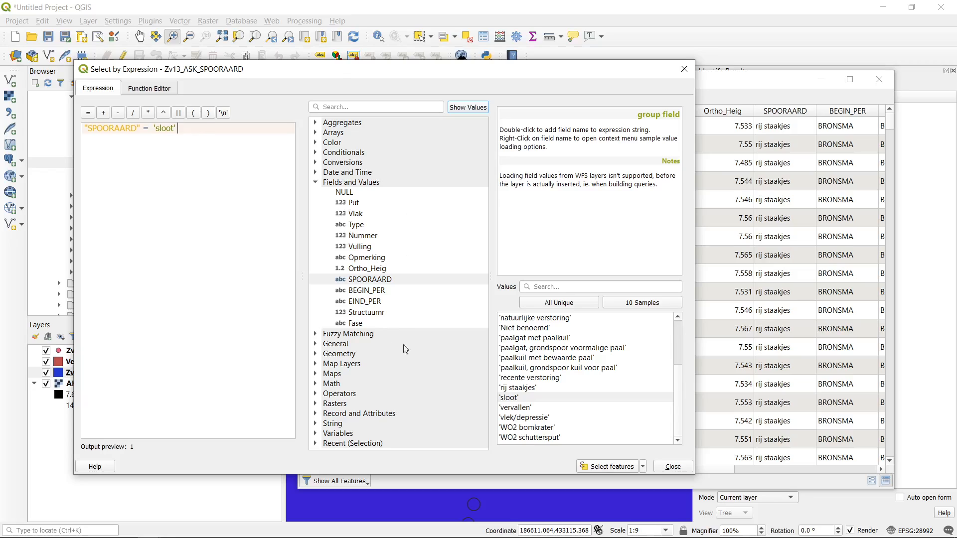
- Select the features matching the expression, zoom the map to them, and move the attribute table off the map
left_click(607, 467)
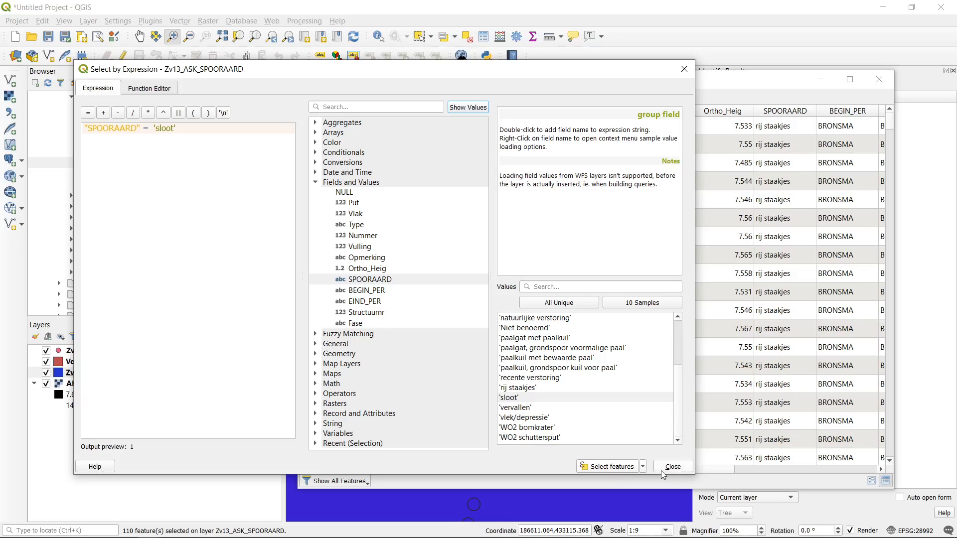
left_click(674, 467)
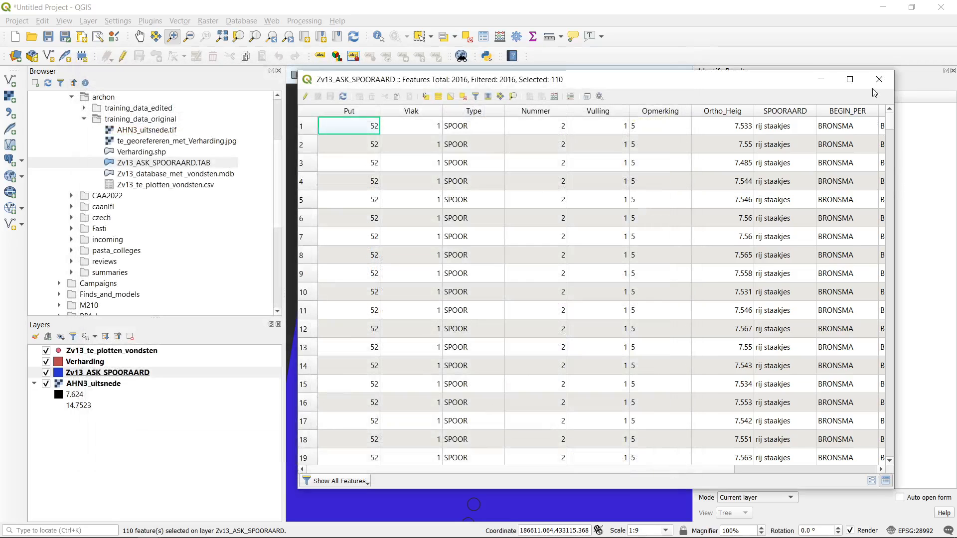
left_click(512, 97)
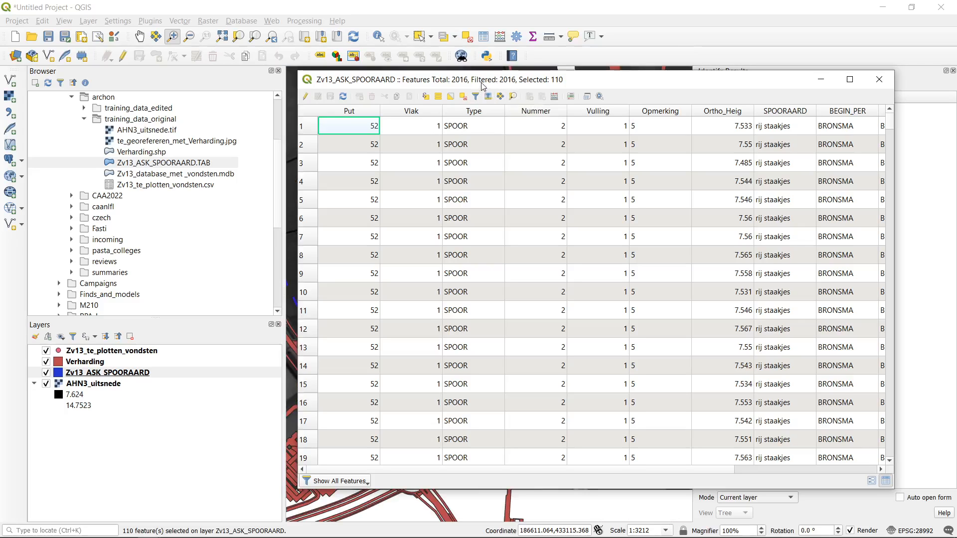
left_click_drag(483, 85, 885, 105)
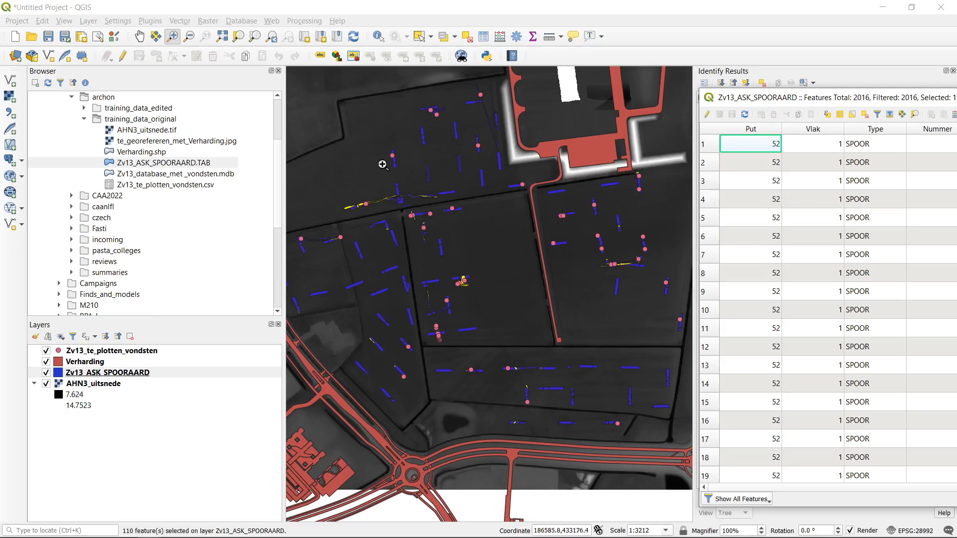
- Examine the highlighted 'sloot' features on the map, both up close in the northern trenches and across the wider site
left_click_drag(320, 186, 455, 220)
left_click_drag(528, 245, 514, 218)
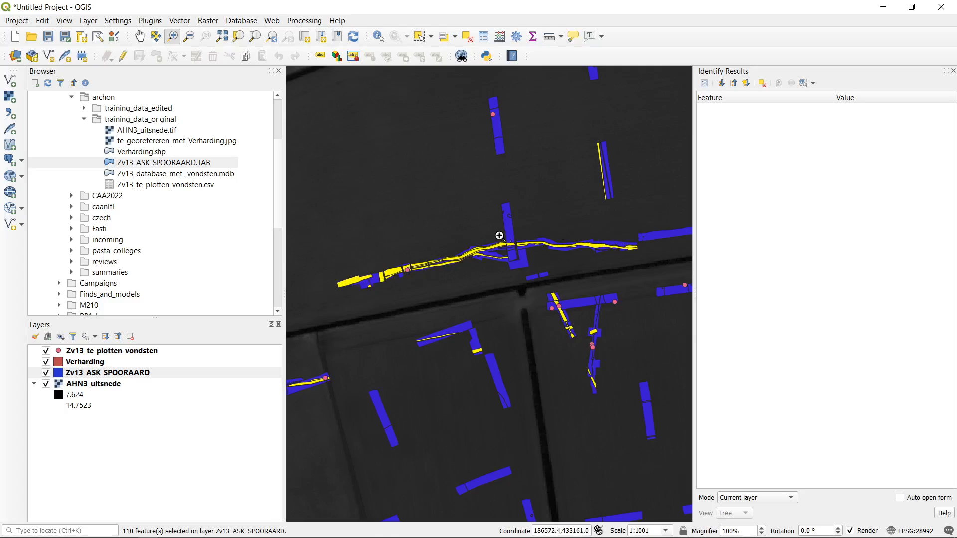
left_click_drag(328, 224, 649, 322)
left_click_drag(451, 208, 548, 338)
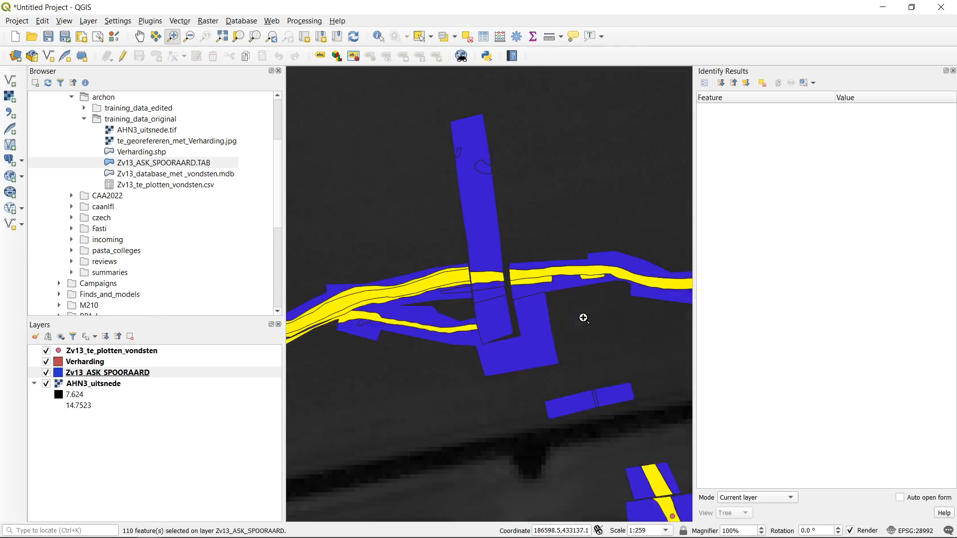
scroll(538, 271, "down", 1)
scroll(484, 293, "down", 1)
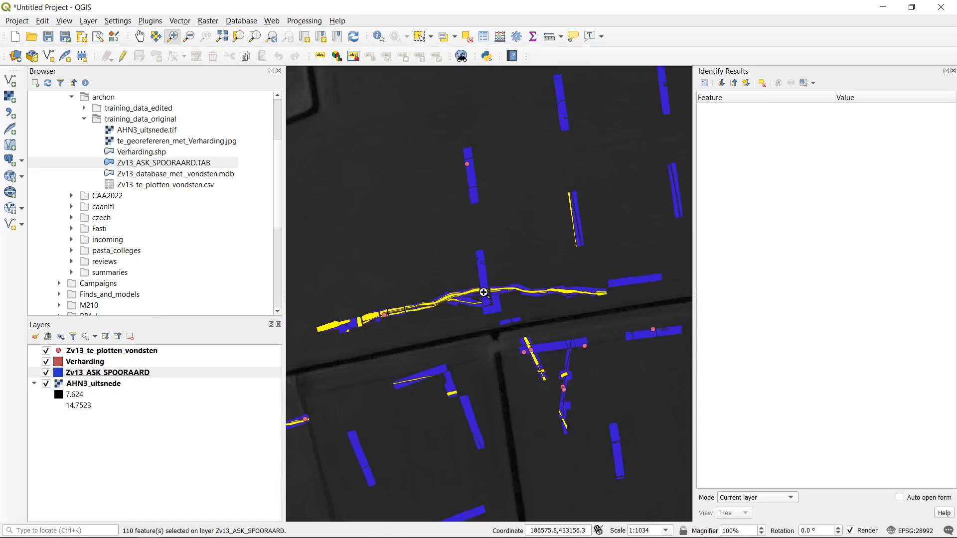
scroll(505, 249, "down", 1)
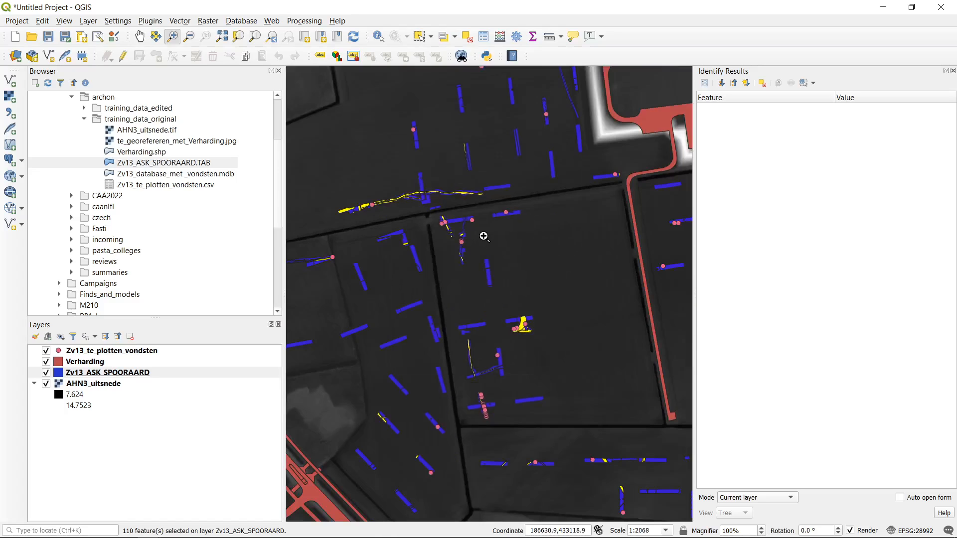
scroll(512, 245, "down", 1)
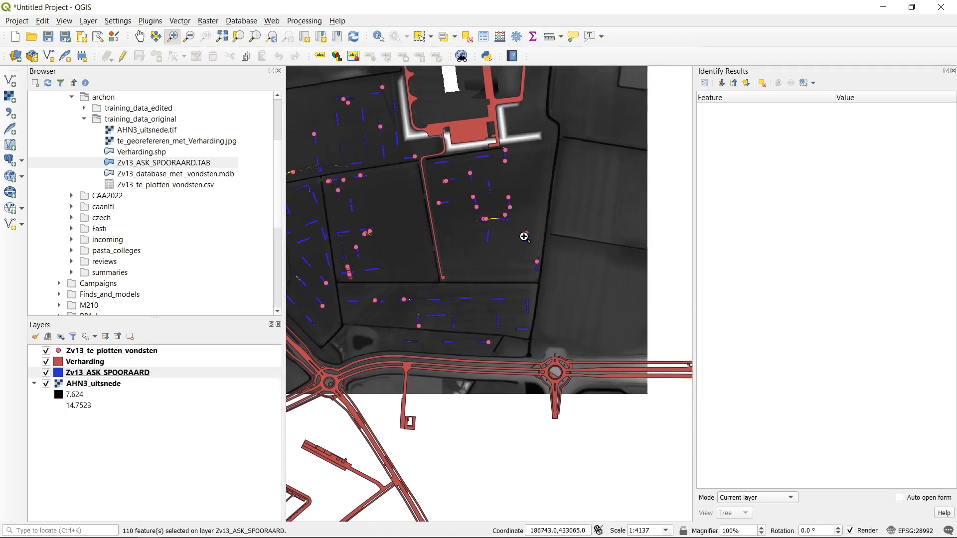
scroll(524, 237, "up", 2)
- Bring the attribute table back over the map and review the selected 'sloot' rows and their period columns down to about row 118
mouse_move(148, 528)
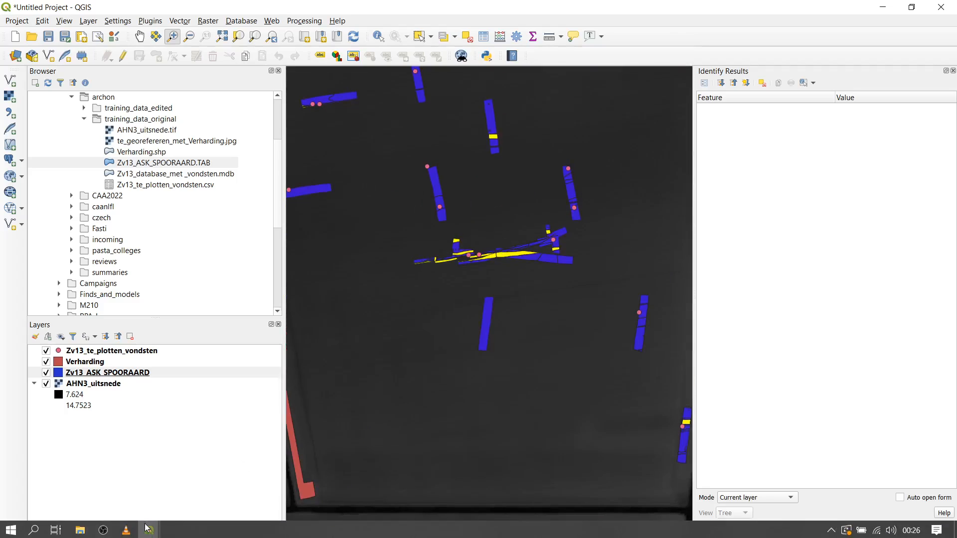
left_click(225, 479)
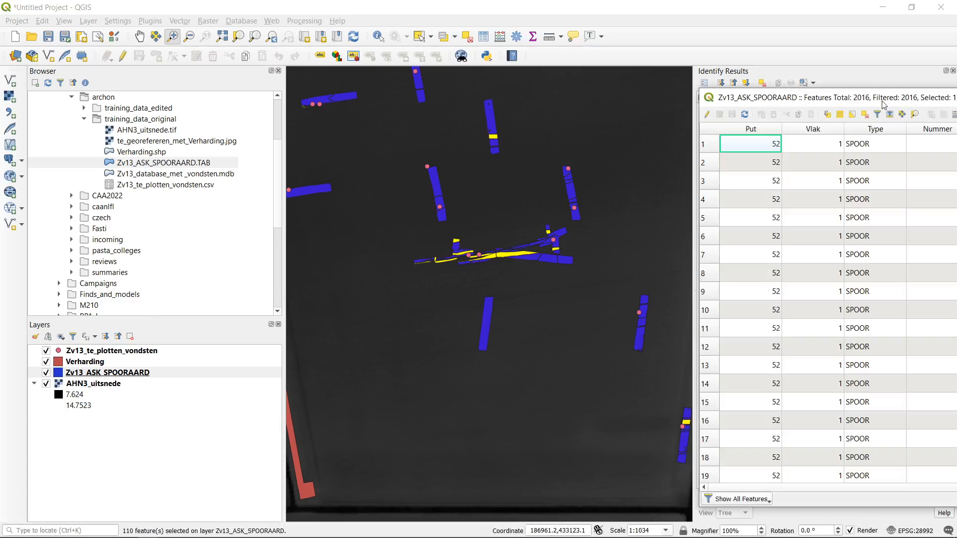
left_click_drag(883, 102, 596, 79)
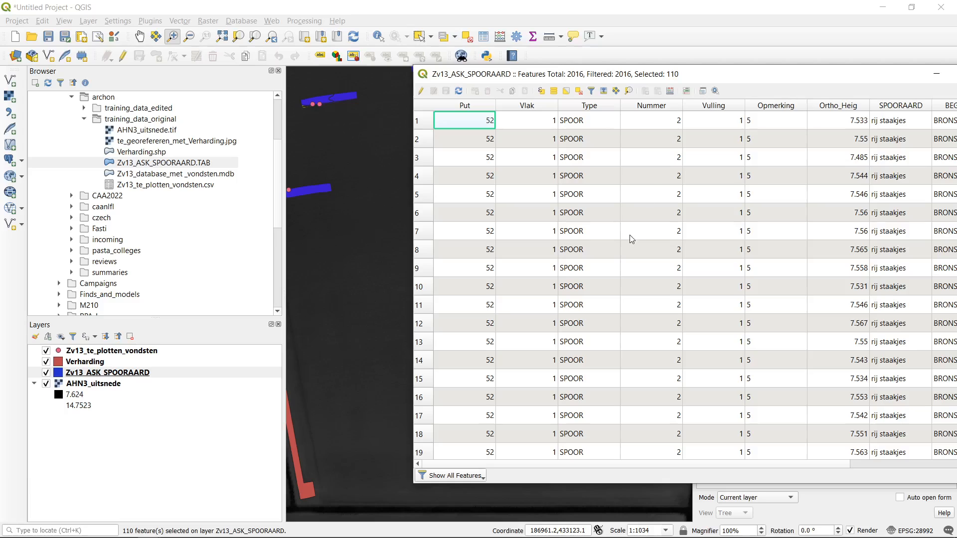
scroll(625, 239, "down", 20)
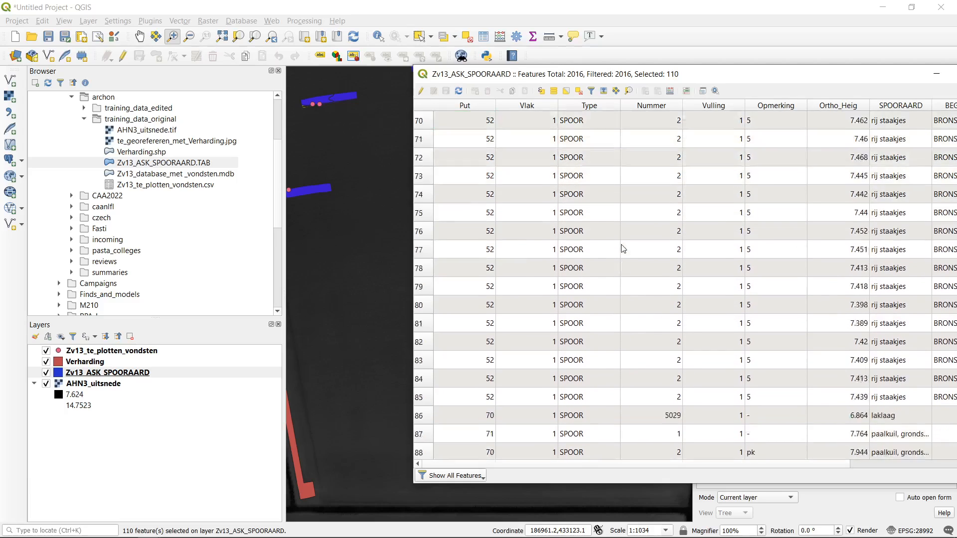
scroll(623, 248, "down", 6)
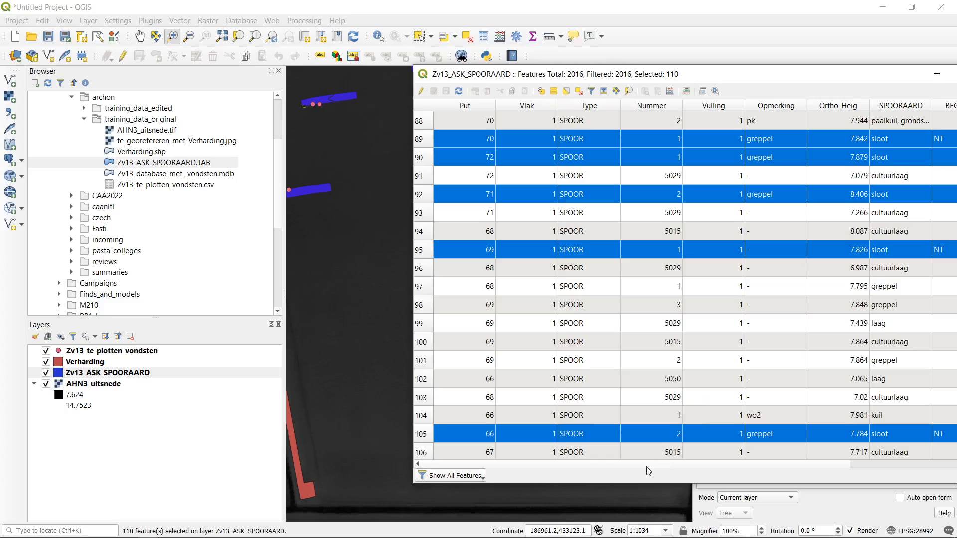
left_click_drag(645, 466, 861, 477)
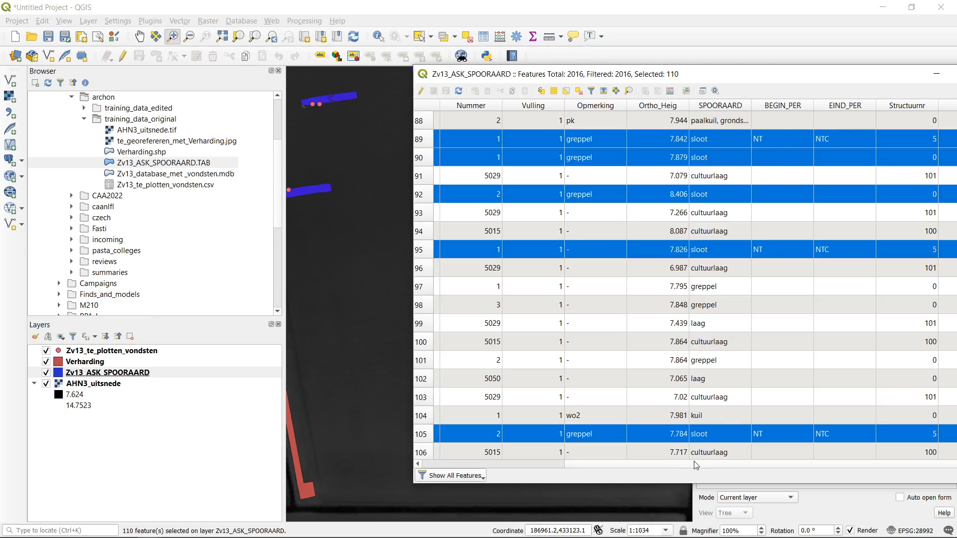
left_click_drag(697, 466, 509, 474)
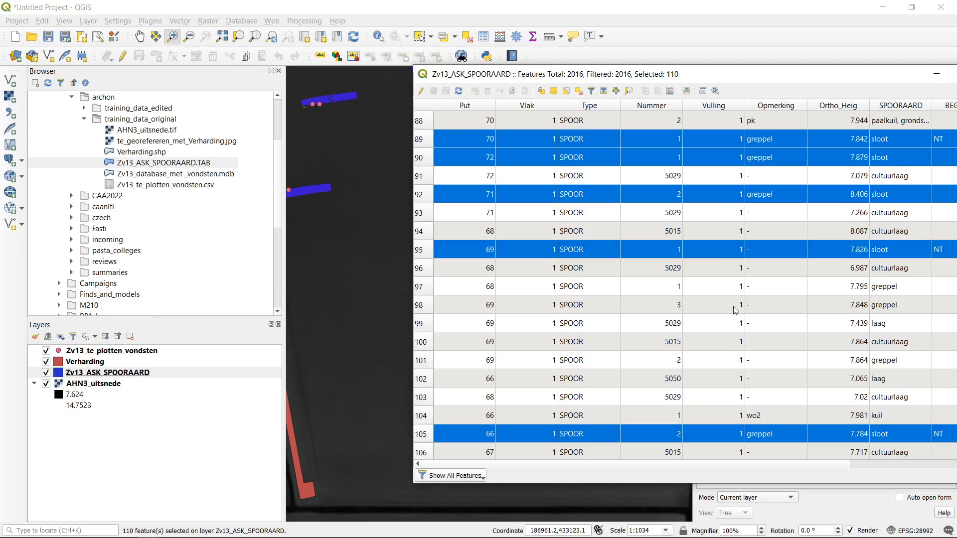
scroll(732, 273, "down", 6)
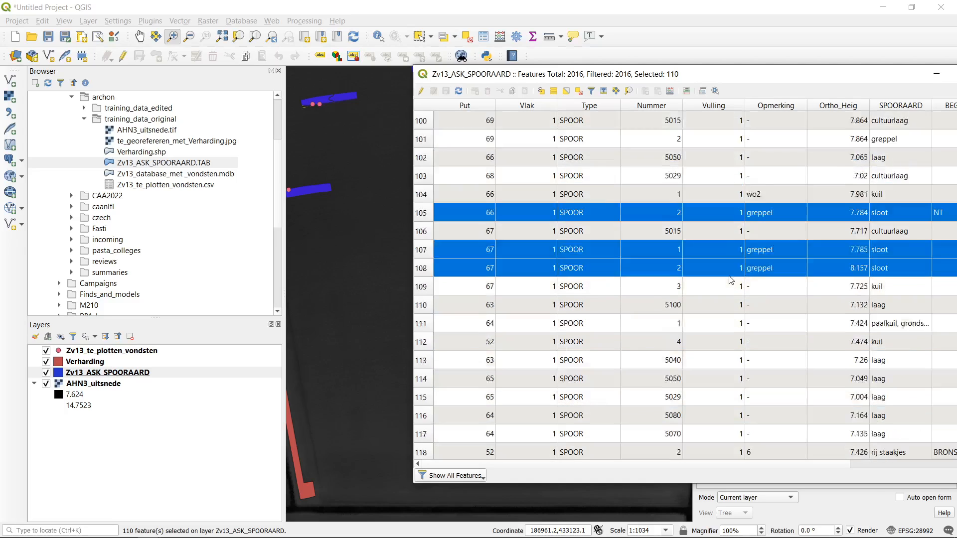
- Filter the attribute table to show only the selected features and move its window fully into view
left_click(479, 476)
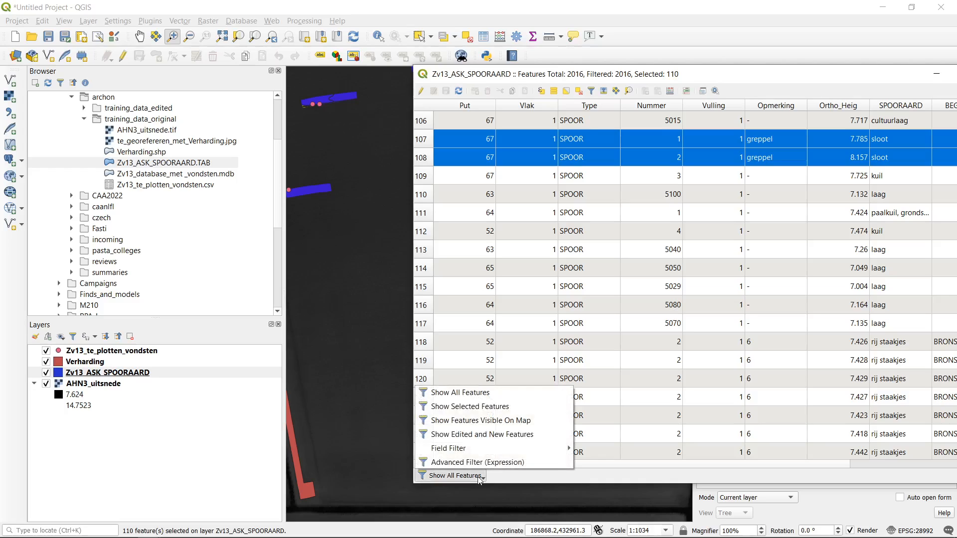
left_click(538, 407)
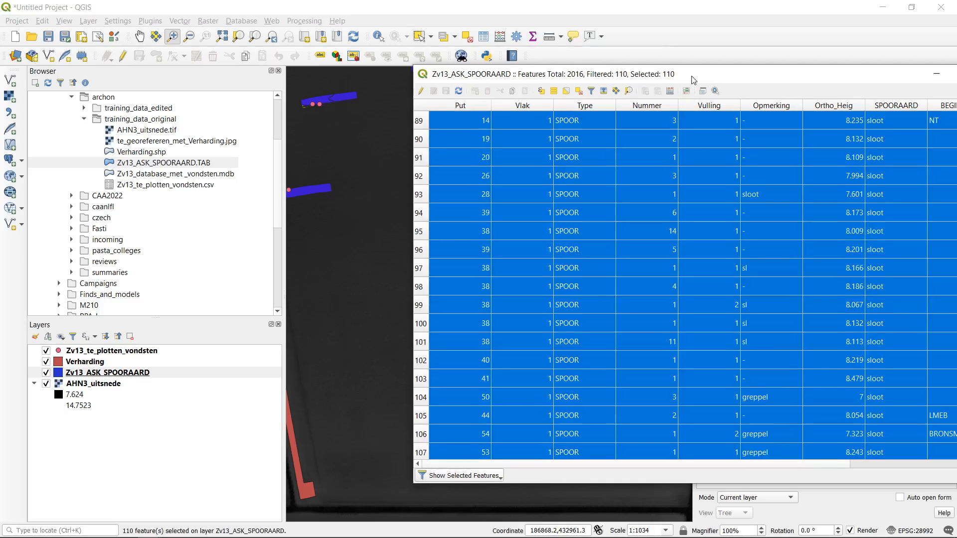
left_click_drag(692, 74, 420, 58)
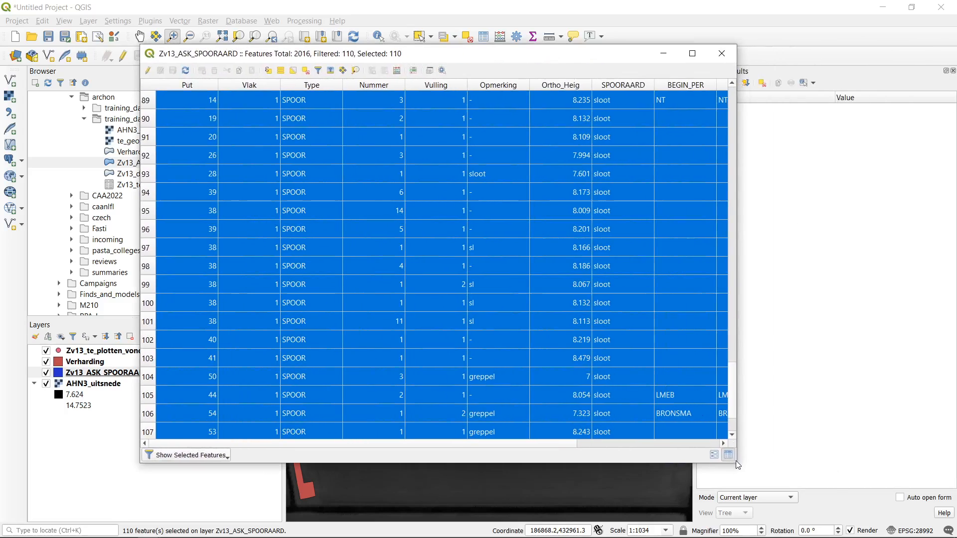
- Enlarge the attribute table window to show all columns and review the selected 'sloot' rows from first to last
left_click_drag(736, 463, 926, 518)
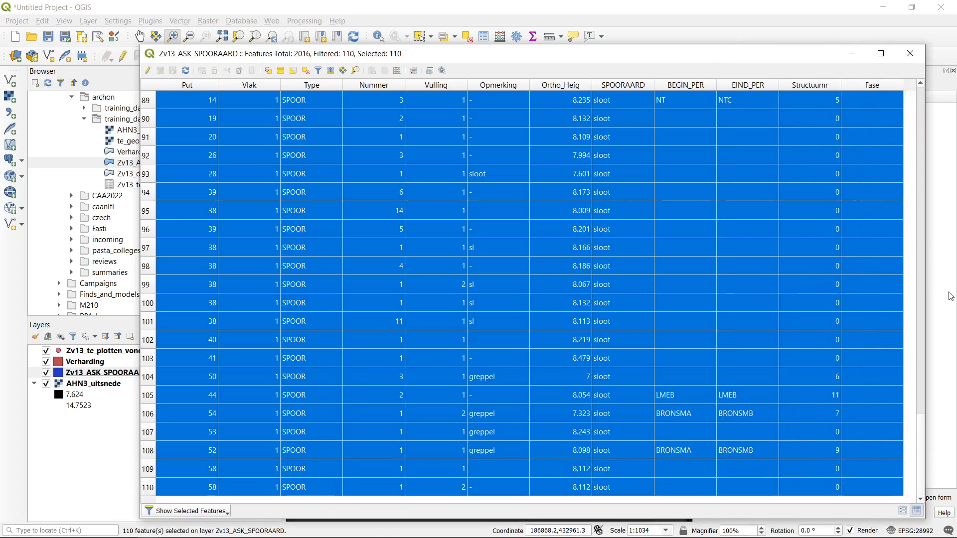
left_click(919, 198)
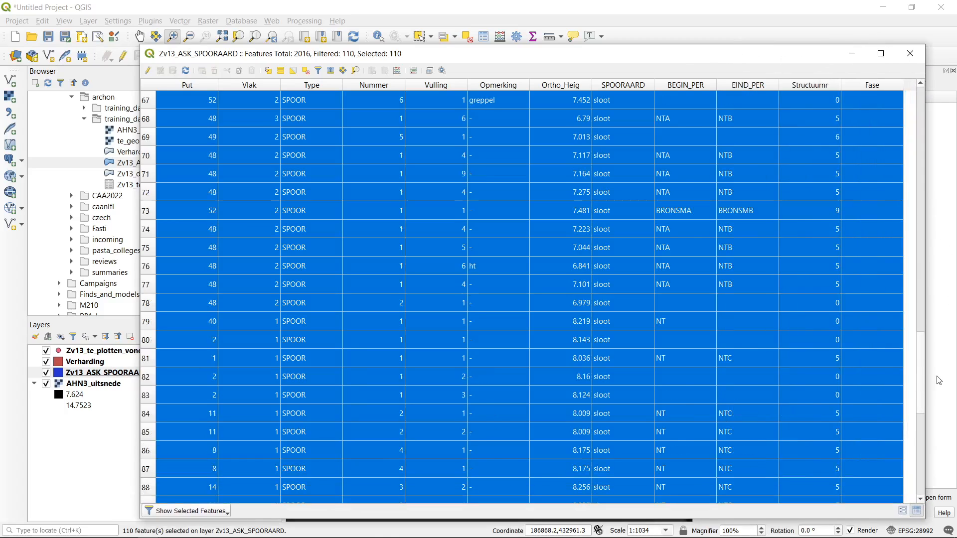
left_click_drag(921, 356, 899, 93)
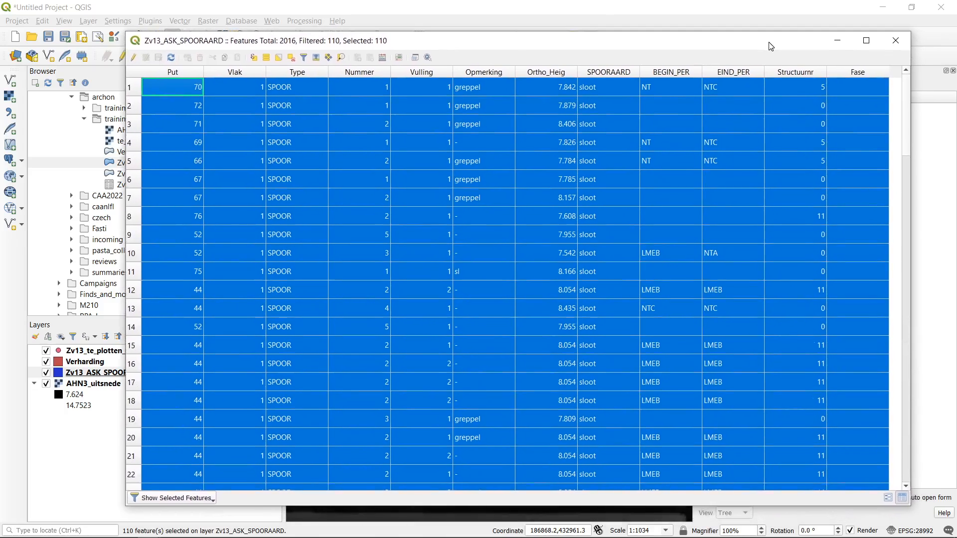
left_click_drag(785, 58, 771, 45)
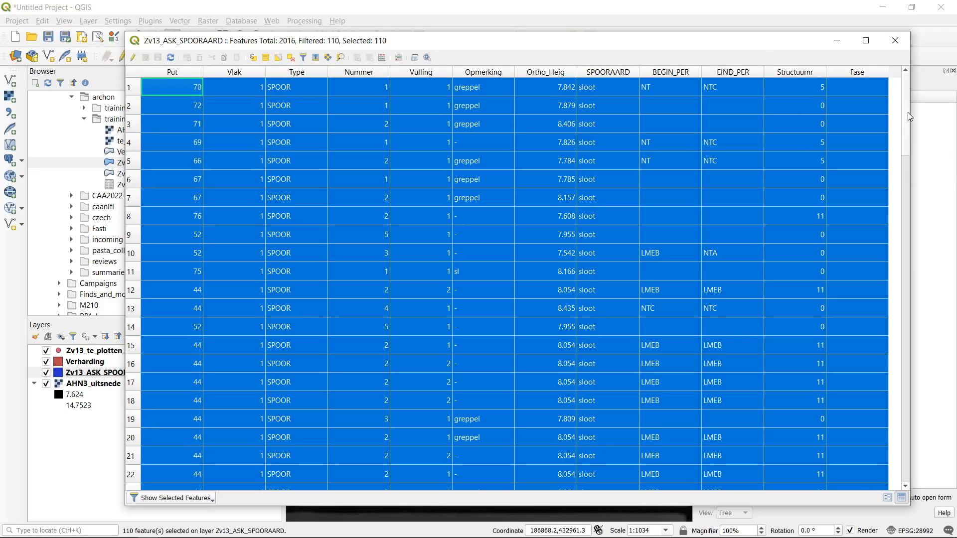
scroll(907, 127, "down", 1)
left_click_drag(907, 126, 905, 451)
- Sort the attribute table by SPOORAARD and bring its window back over the map
left_click(629, 75)
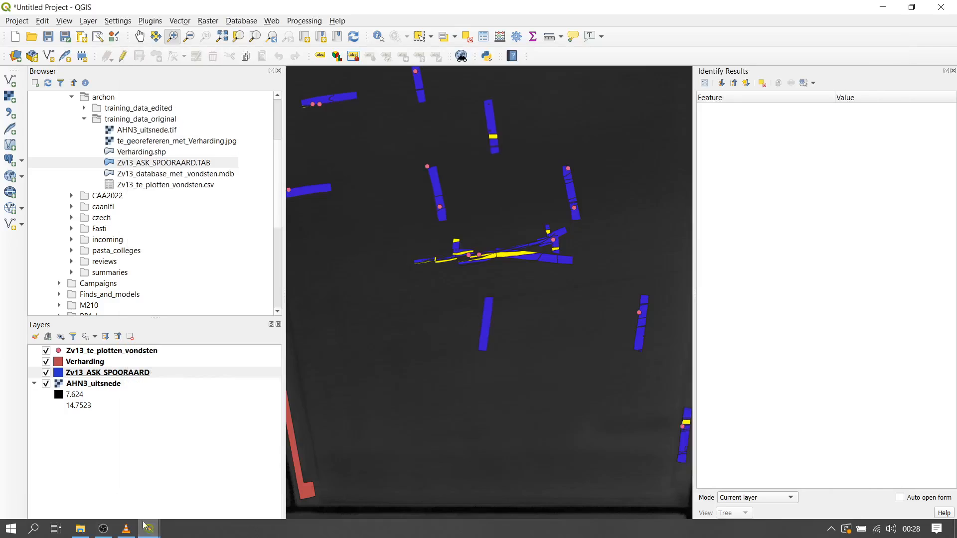
left_click(153, 535)
left_click(202, 500)
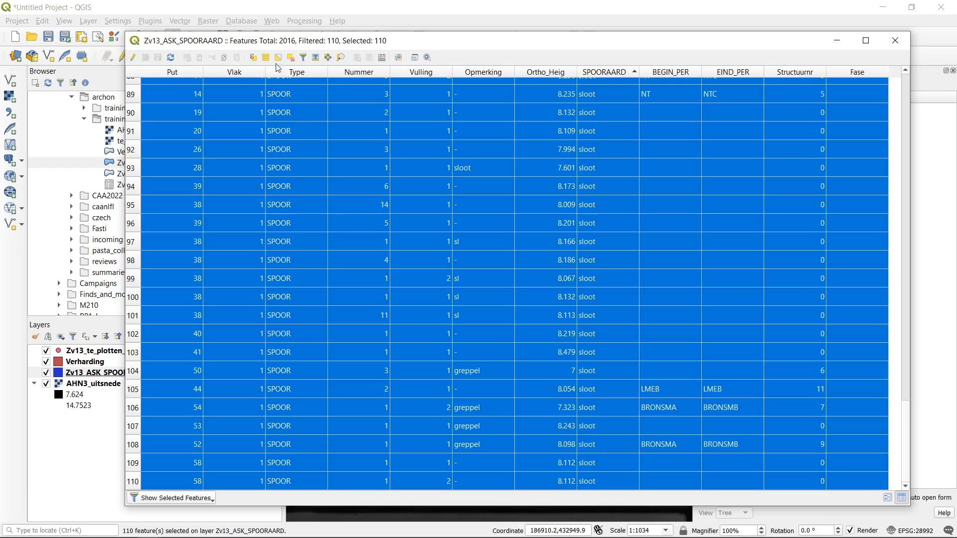
- Deselect all features and set the attribute table to show all features
left_click(289, 59)
left_click(168, 503)
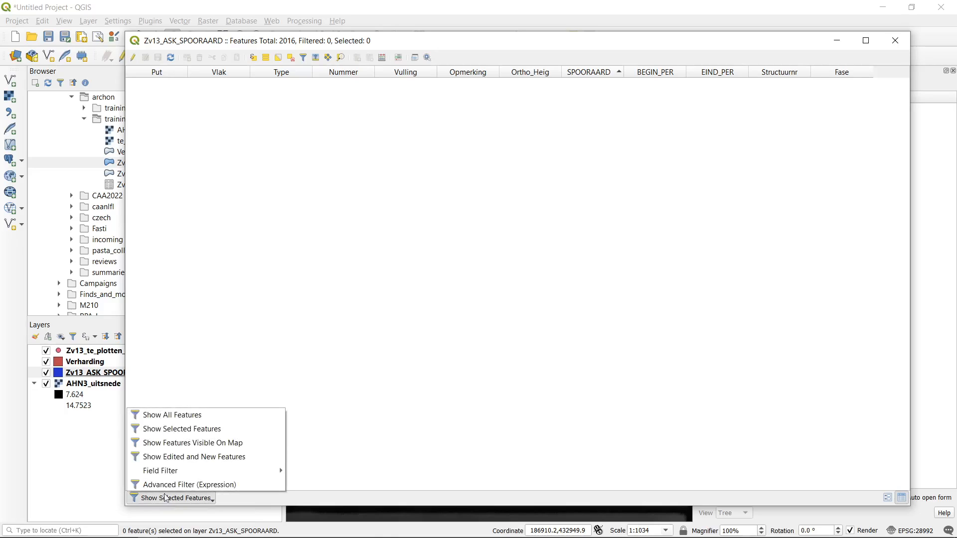
left_click(188, 419)
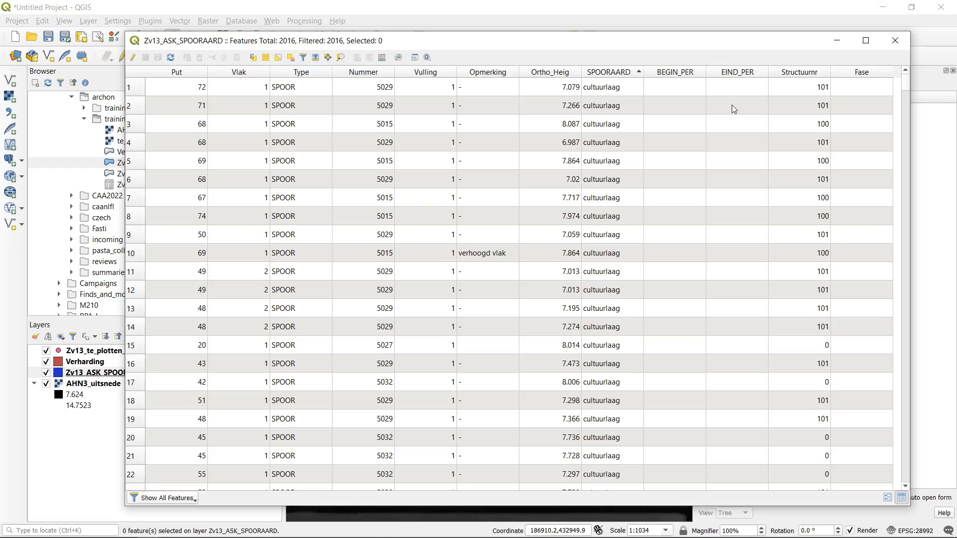
- Open the Field Calculator, enlarge its dialog to examine the new-field options and expression area, and dismiss it without creating a field
left_click(382, 57)
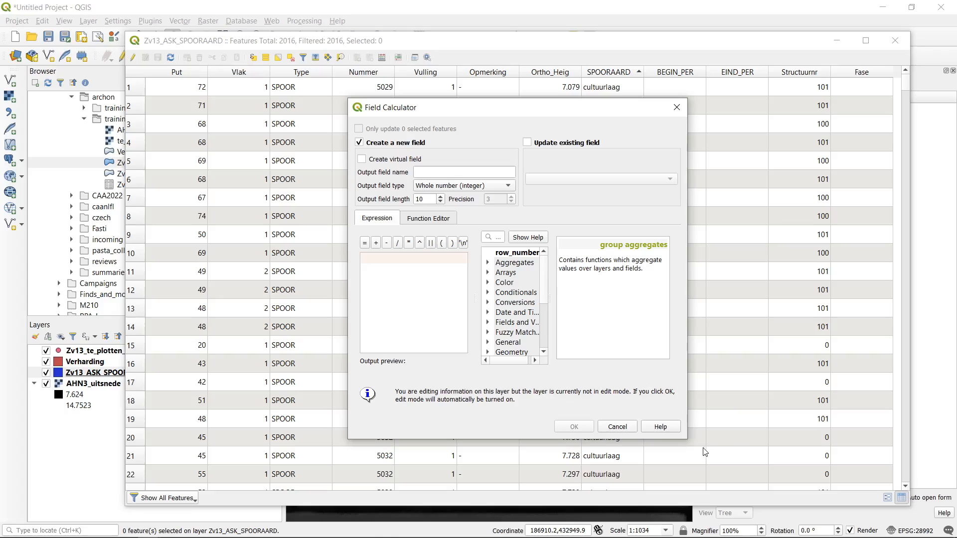
left_click_drag(686, 438, 851, 502)
left_click_drag(611, 112, 481, 67)
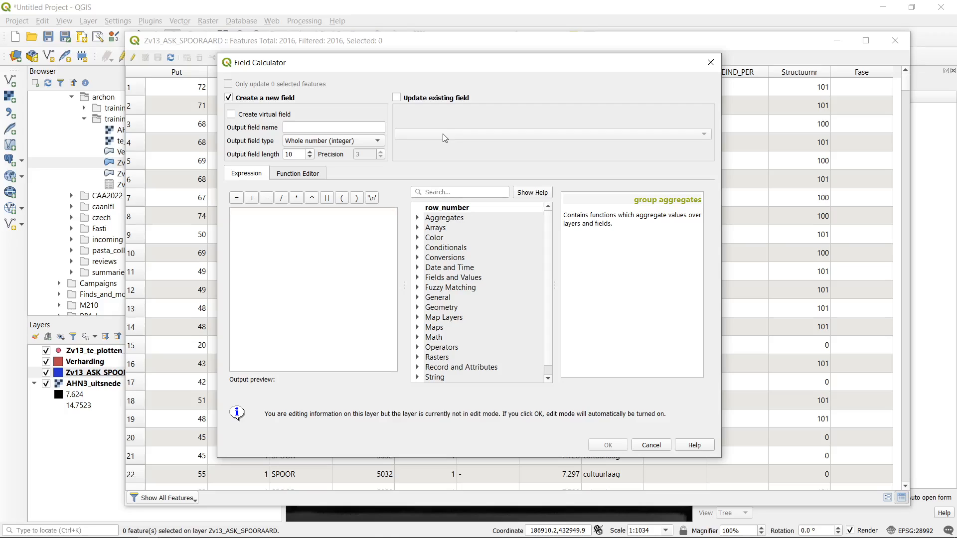
left_click(304, 225)
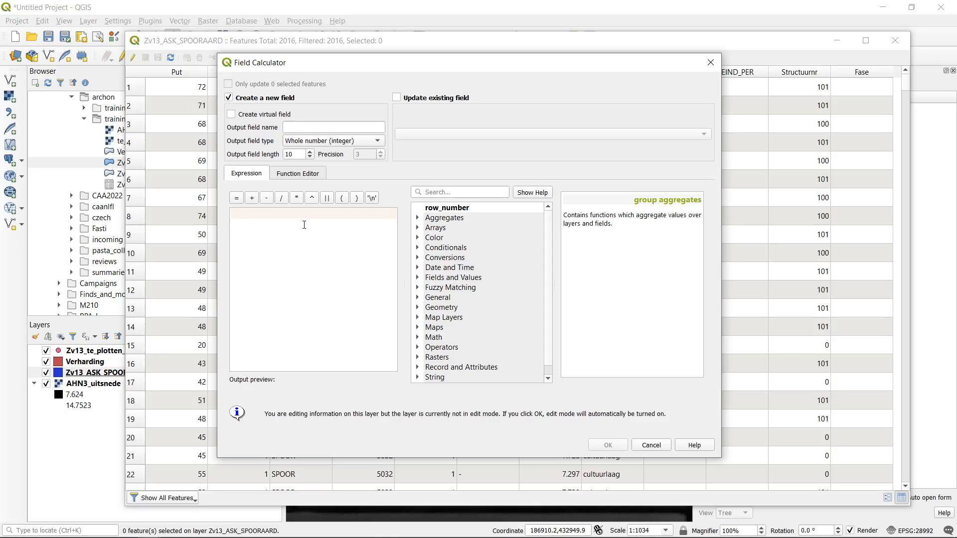
left_click(638, 445)
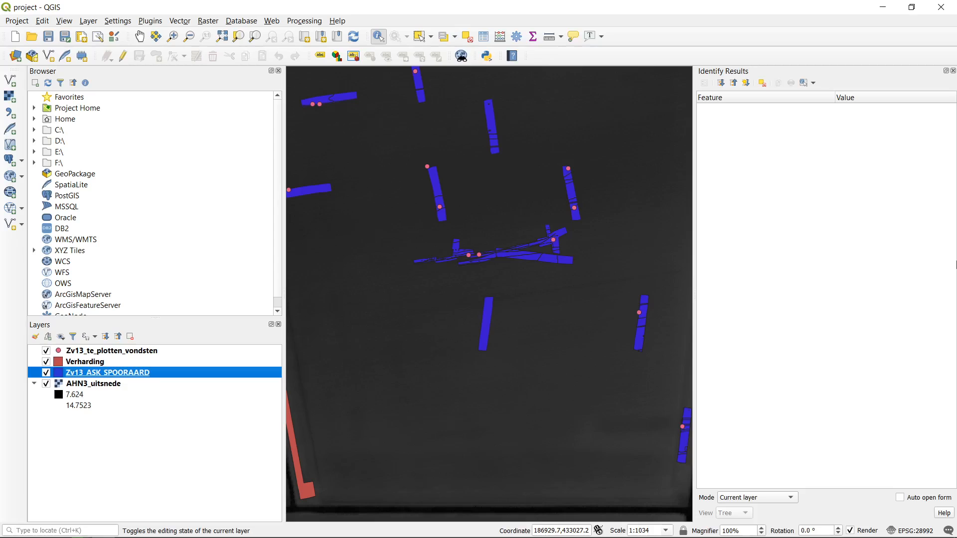
- Open the attribute table of Zv13_ASK_SPOORAARD, look over its columns, and close it
right_click(112, 373)
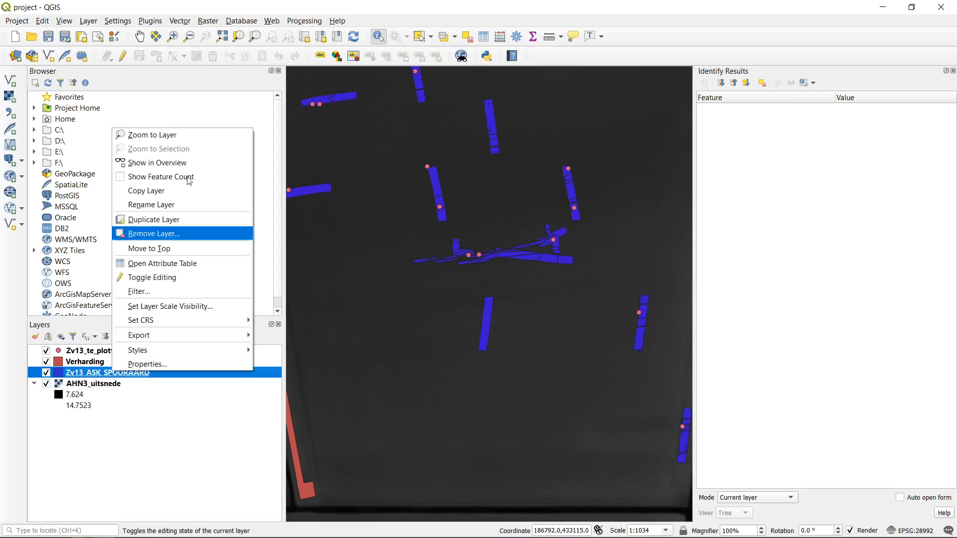
left_click(198, 263)
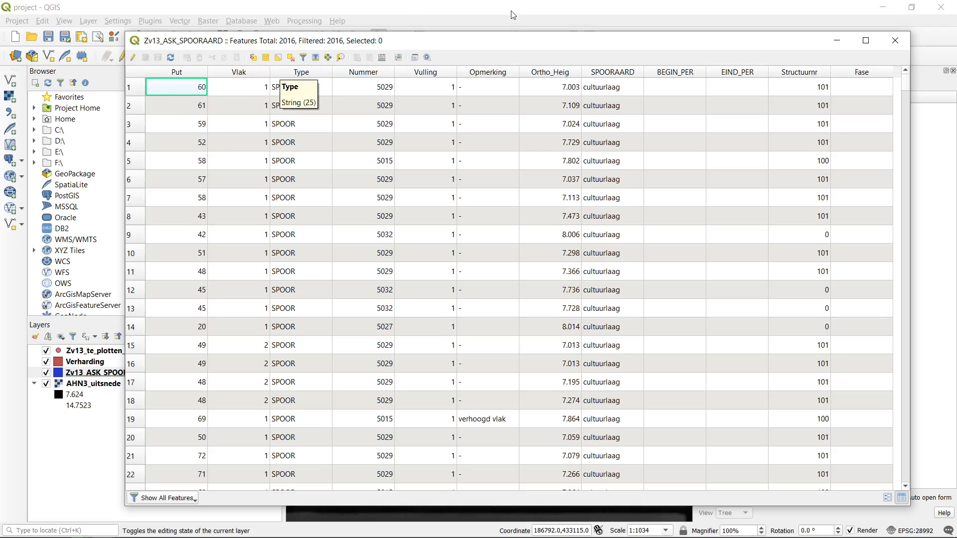
left_click_drag(294, 42, 282, 43)
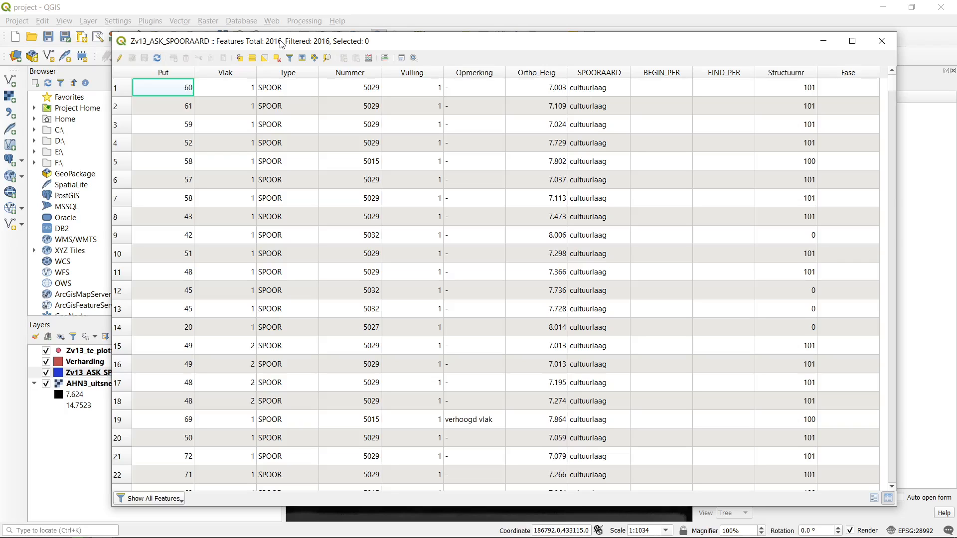
left_click(881, 40)
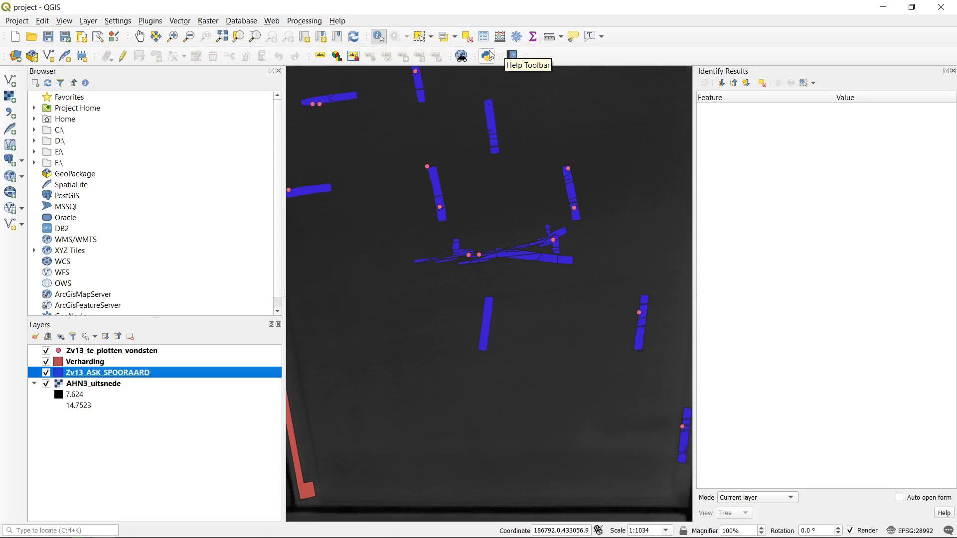
- Open Select by Expression for Zv13_ASK_SPOORAARD, list its fields, and enter the expression Vlak = '1'
left_click(456, 37)
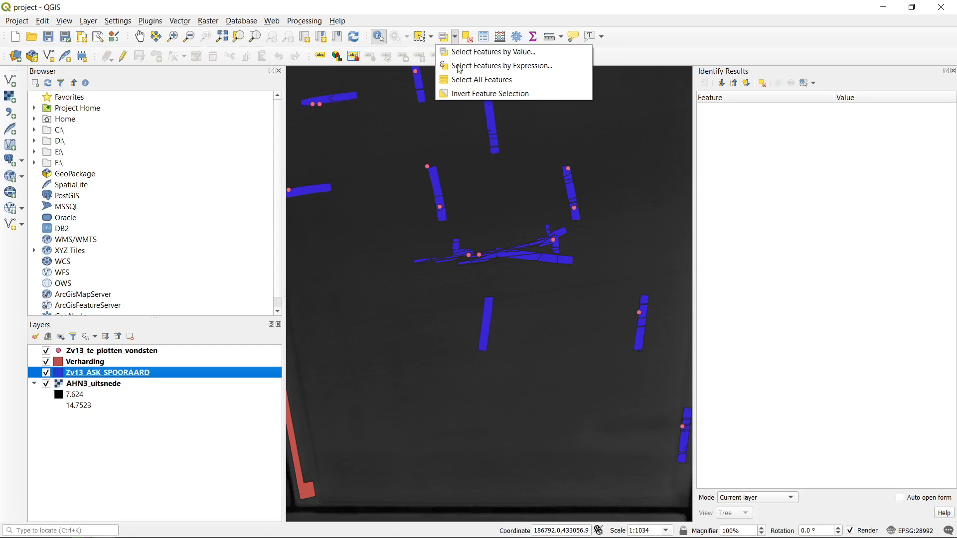
left_click(483, 69)
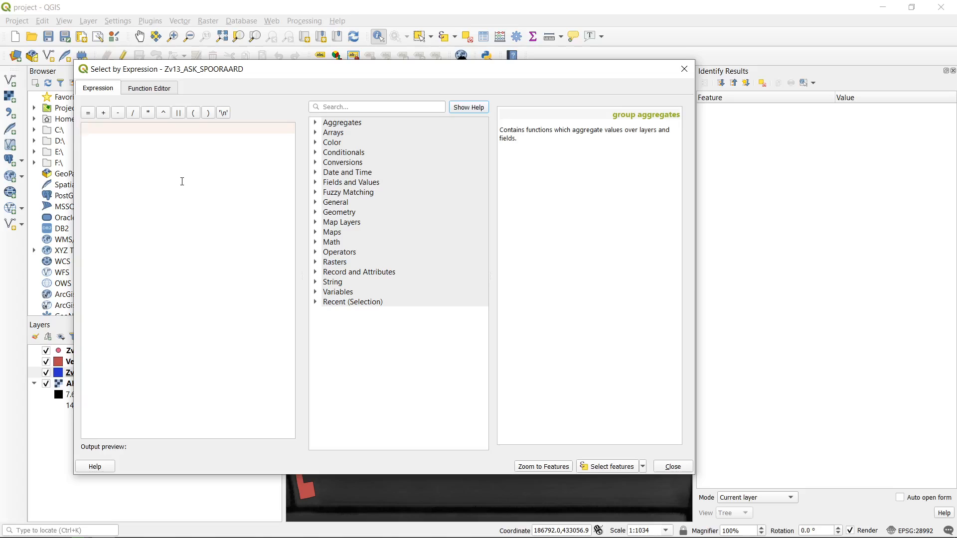
left_click(317, 182)
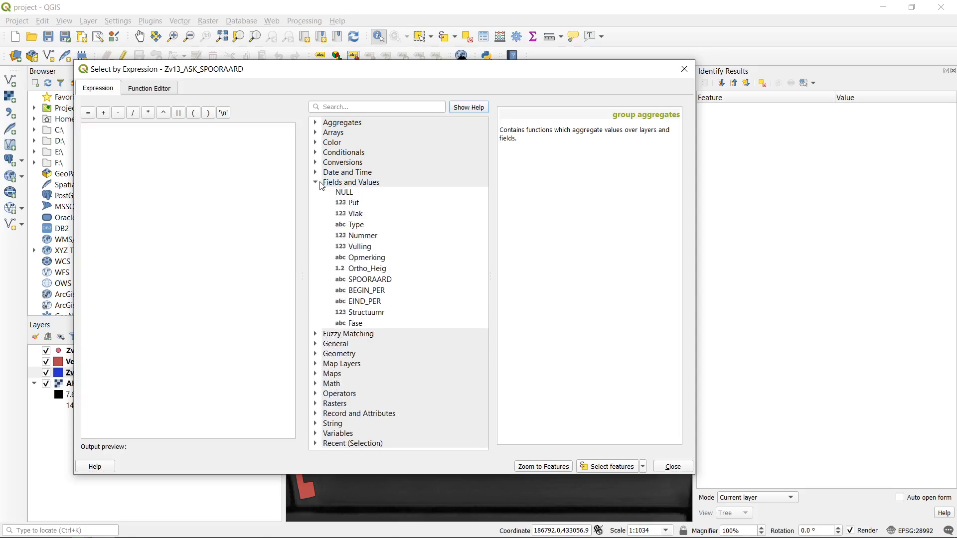
left_click(355, 215)
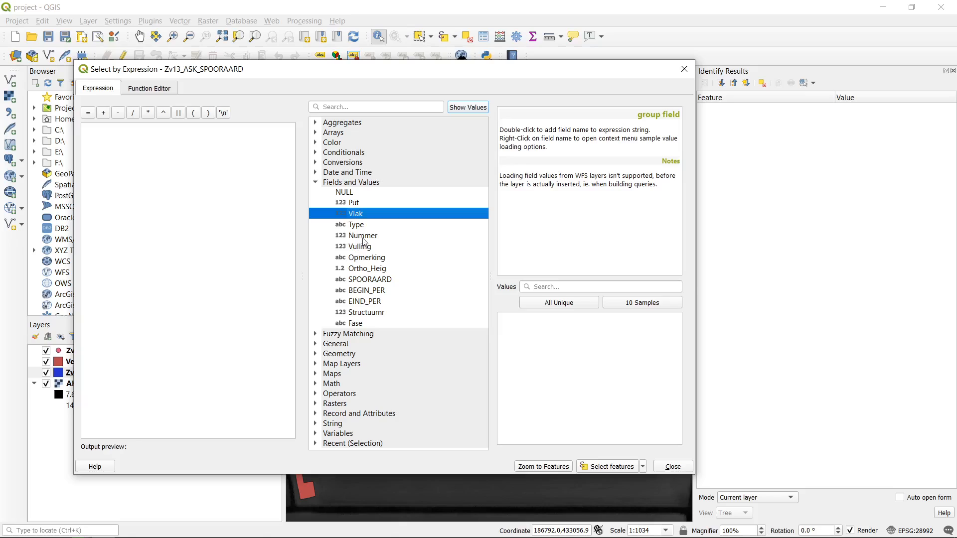
left_click(156, 138)
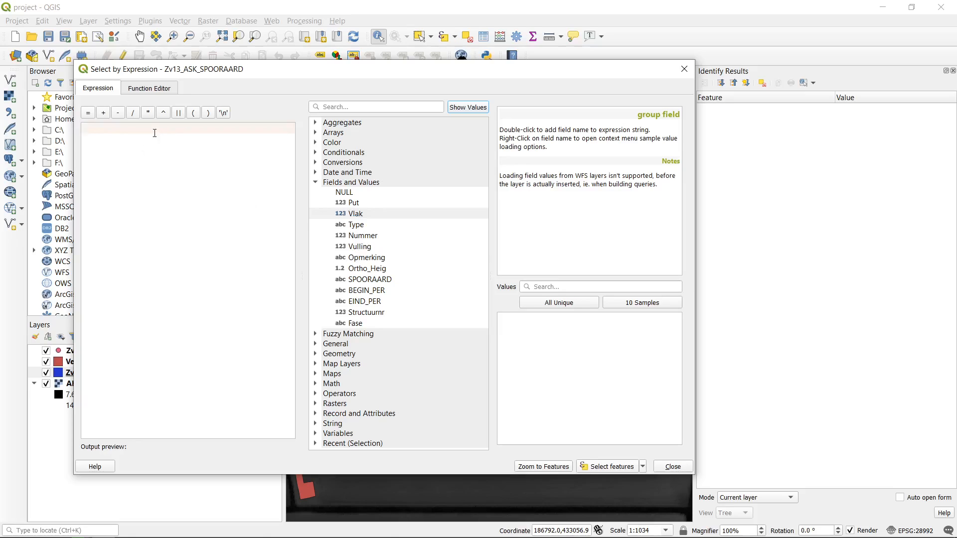
type("Vlak")
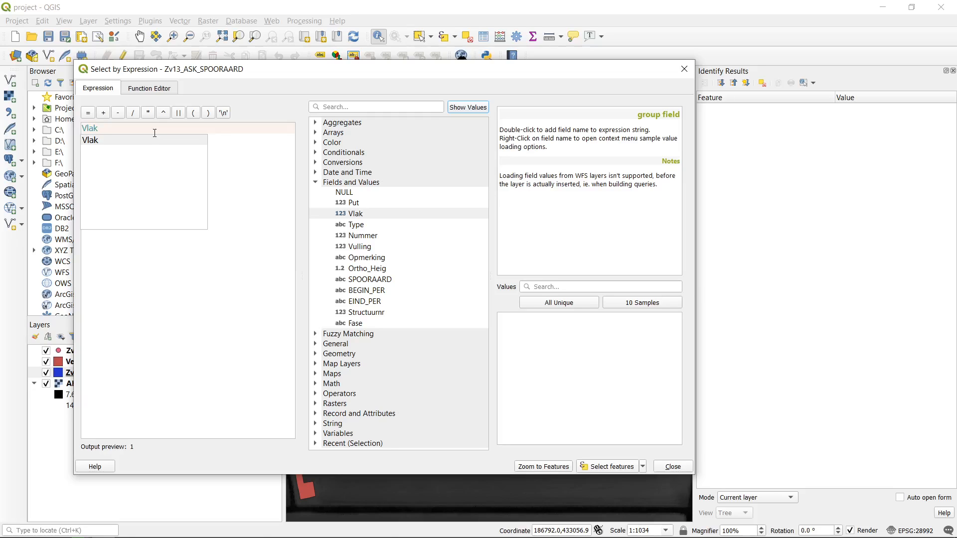
type(" =")
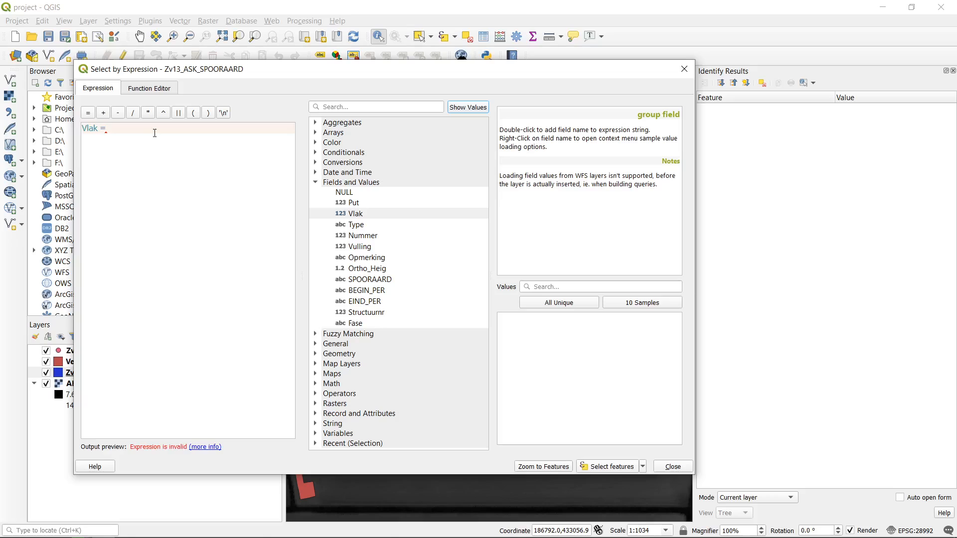
type("1")
type("'")
key("End")
type("'")
- Select the features matching the expression, close the dialog, and examine the highlighted trenches across the site
left_click(621, 468)
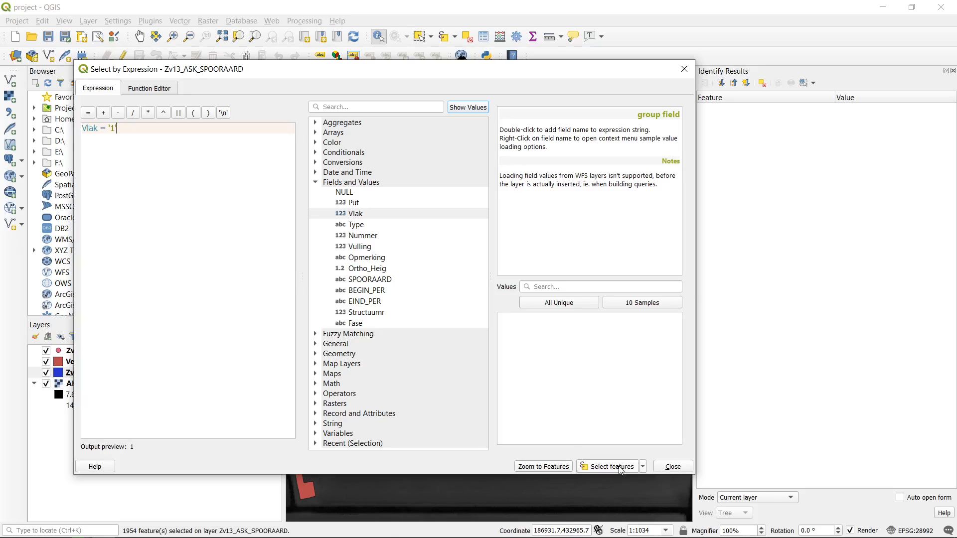
left_click(673, 466)
scroll(688, 470, "down", 1)
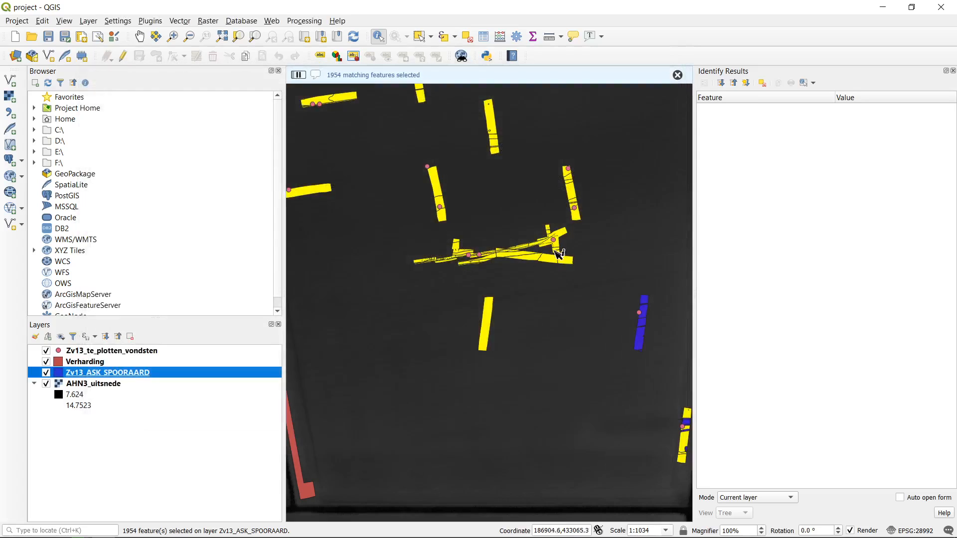
left_click_drag(361, 148, 571, 170)
left_click_drag(470, 323, 448, 239)
scroll(426, 237, "up", 1)
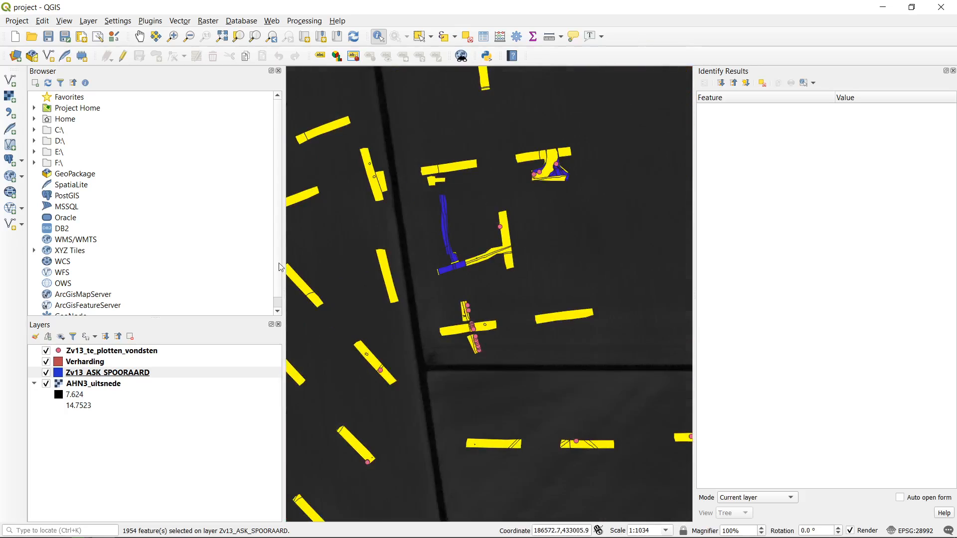
- Open the Zv13_ASK_SPOORAARD attribute table, review which rows are selected by their Vlak value, and close it
right_click(118, 378)
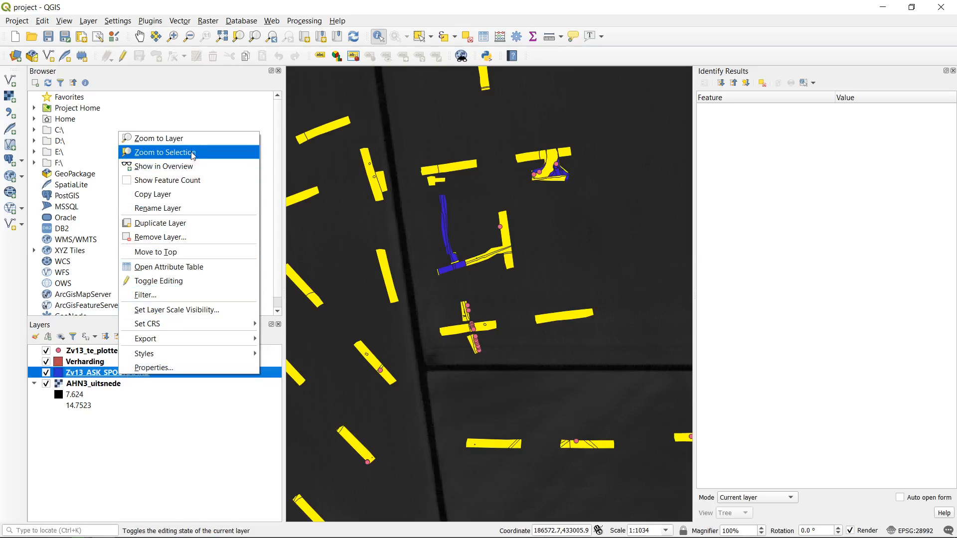
left_click(197, 276)
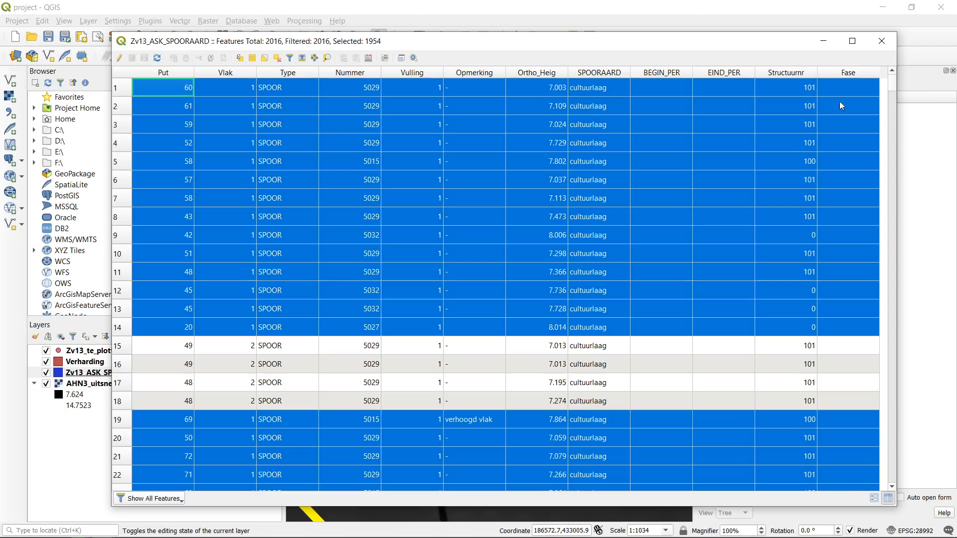
left_click_drag(717, 46, 702, 41)
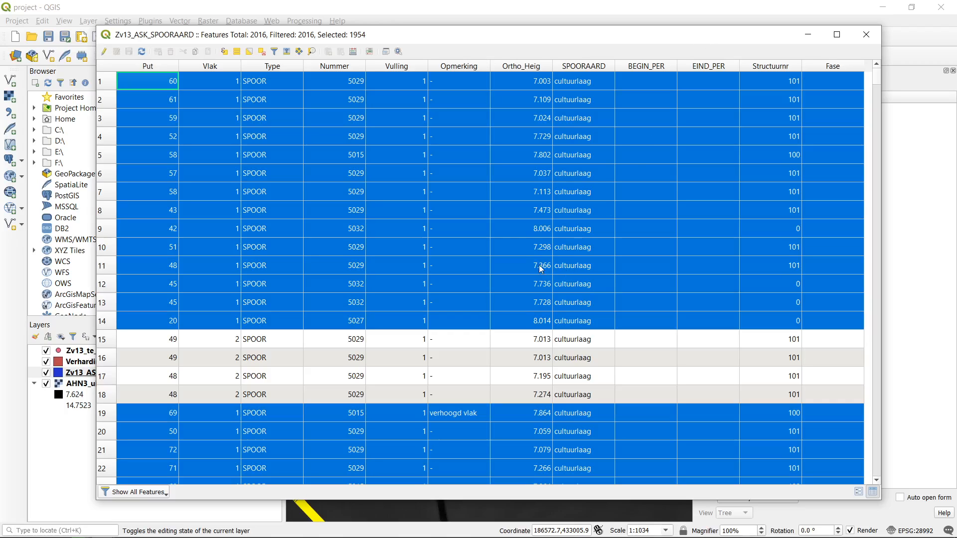
left_click_drag(874, 76, 874, 219)
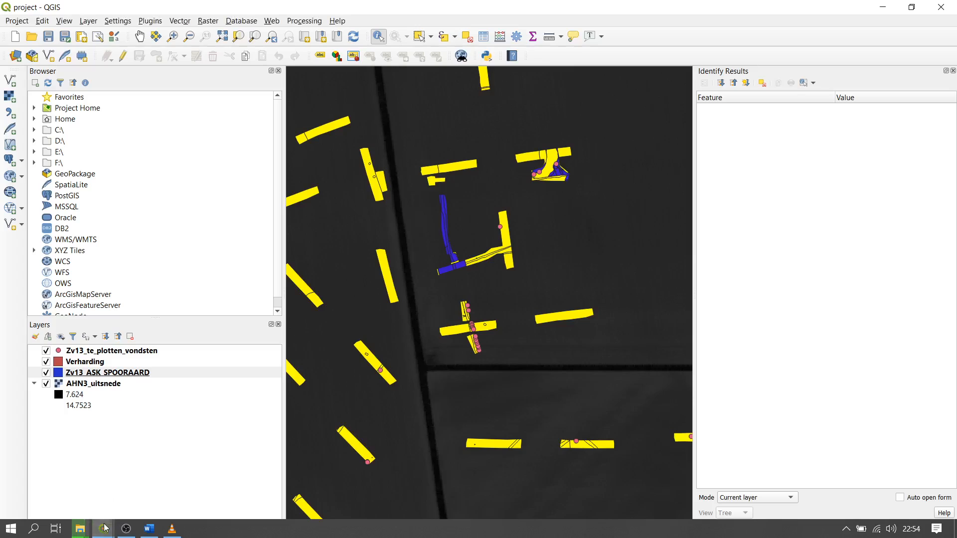
left_click(103, 529)
left_click(199, 471)
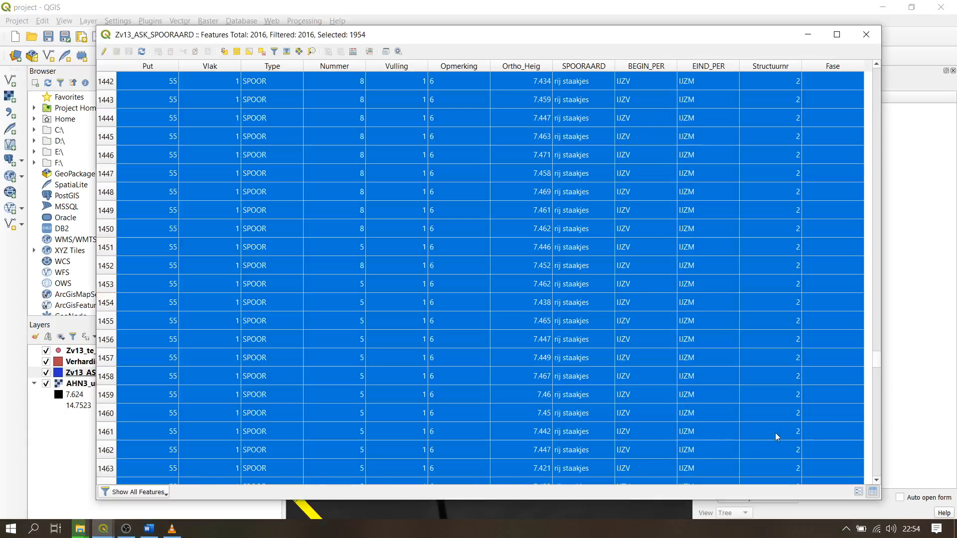
left_click(866, 34)
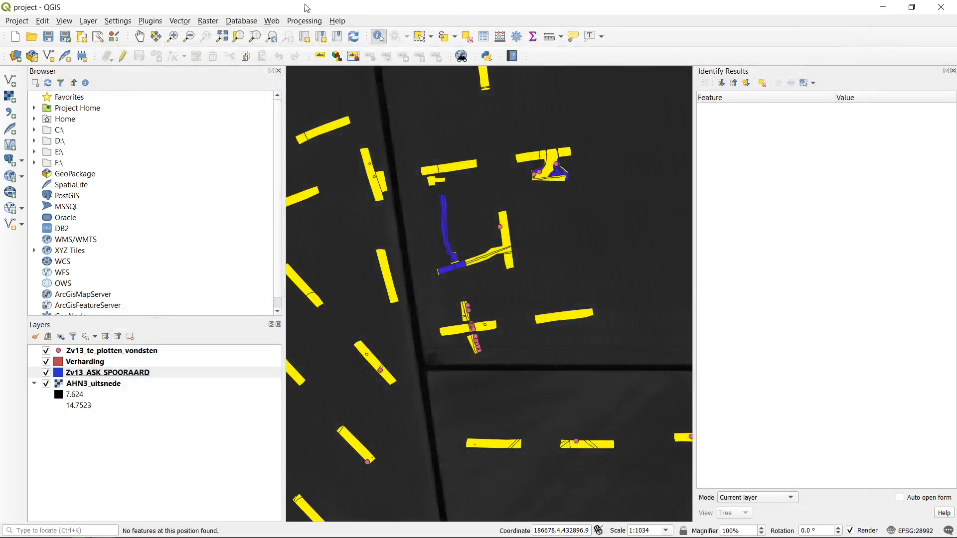
- Open Select by Expression for Zv13_ASK_SPOORAARD and build the expression "Put" = '1' from the field list
left_click(454, 37)
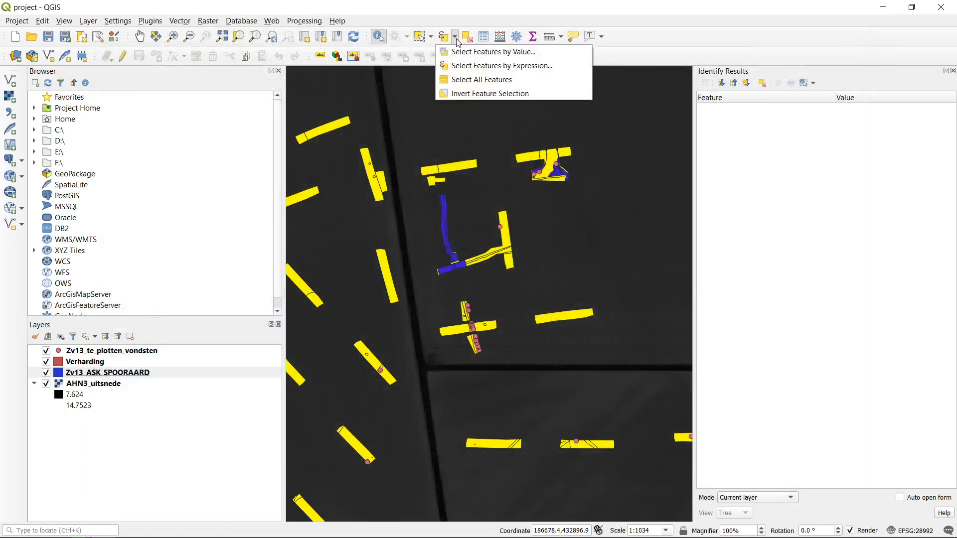
left_click(487, 66)
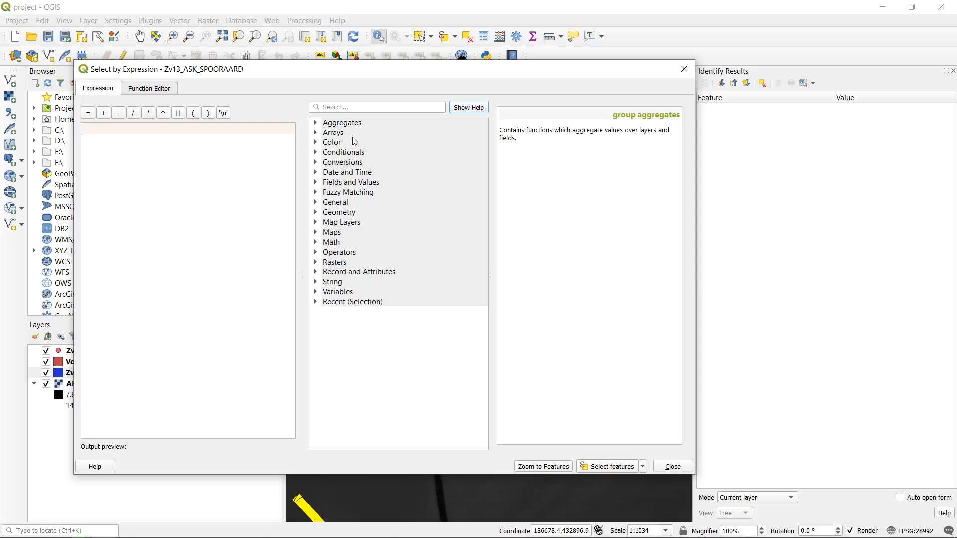
left_click(316, 182)
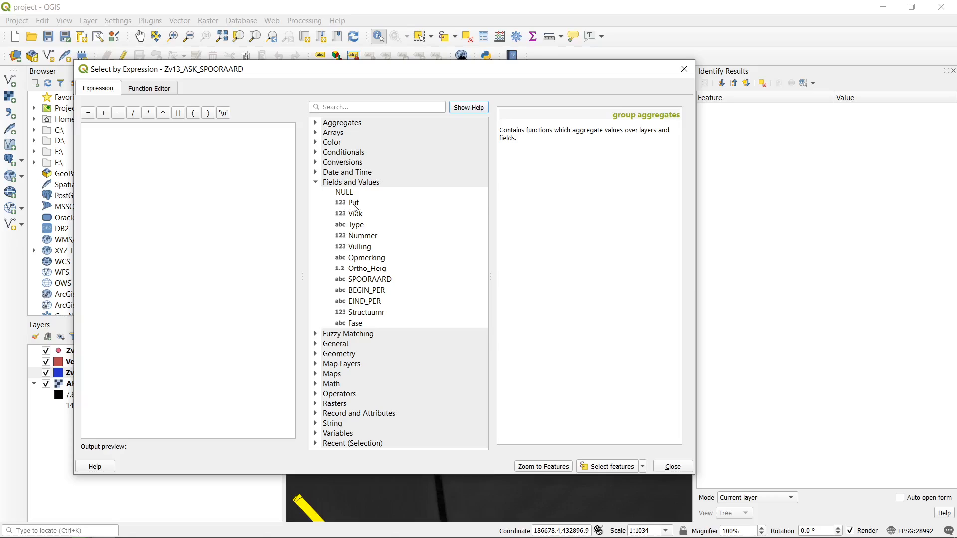
double_click(354, 203)
type("= 1")
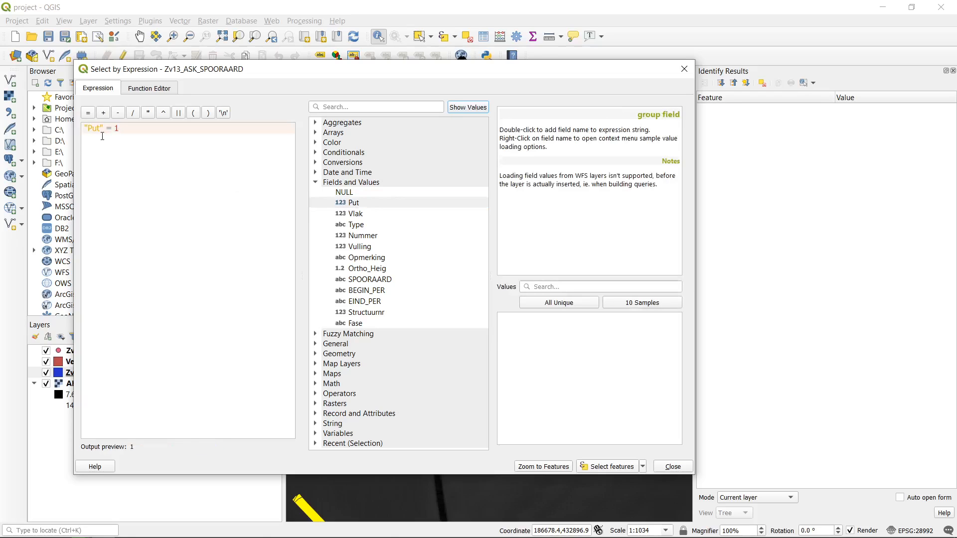
key("BackSpace")
type("0")
type("1")
- Filter the current selection with the Put expression and close the dialog
left_click(643, 467)
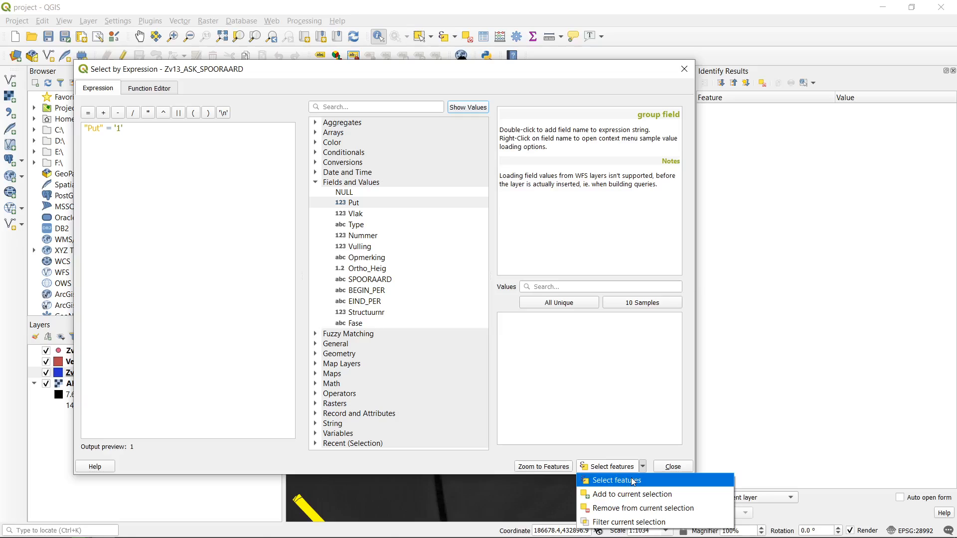
left_click(649, 522)
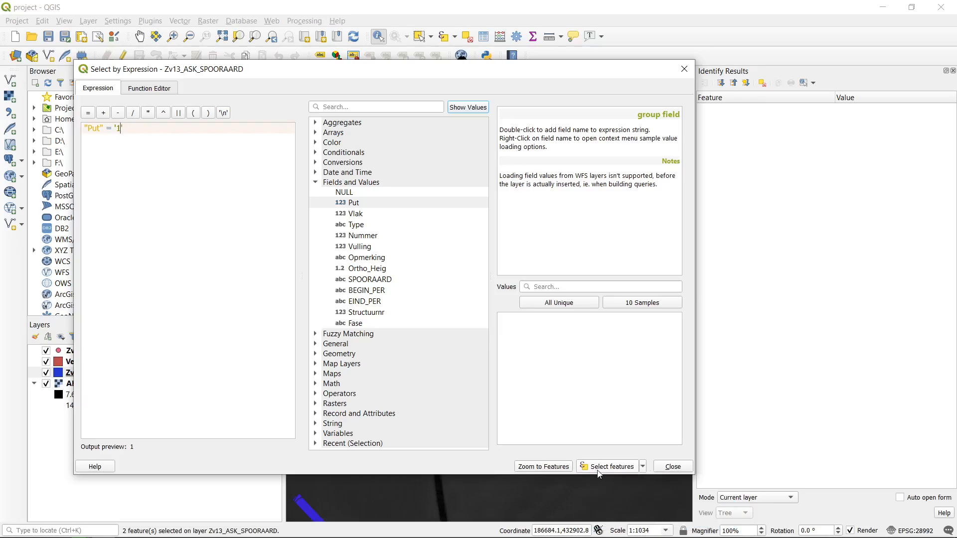
left_click(672, 466)
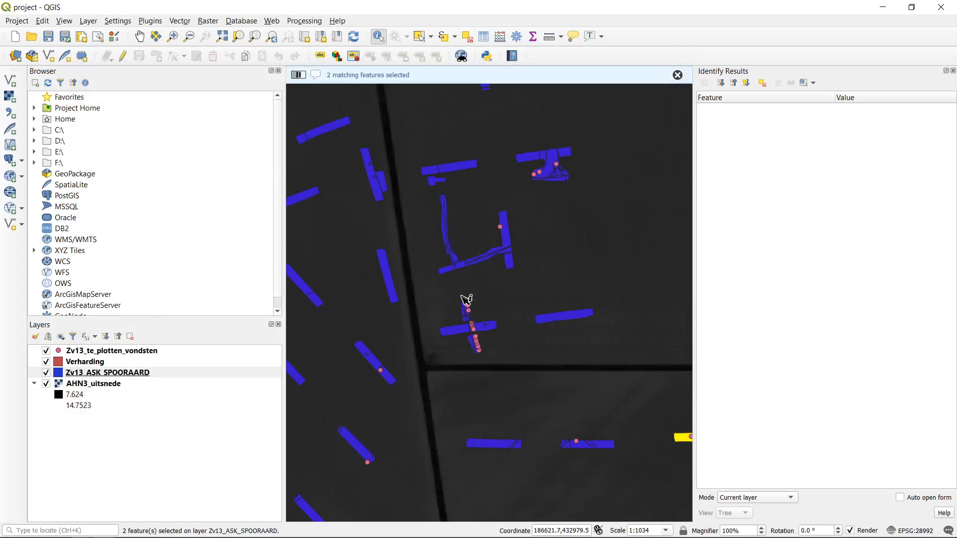
- Find the selected trench on the map, identify its feature to check the Put and Vlak attributes, and return to the site view
scroll(430, 272, "down", 2)
scroll(496, 307, "up", 4)
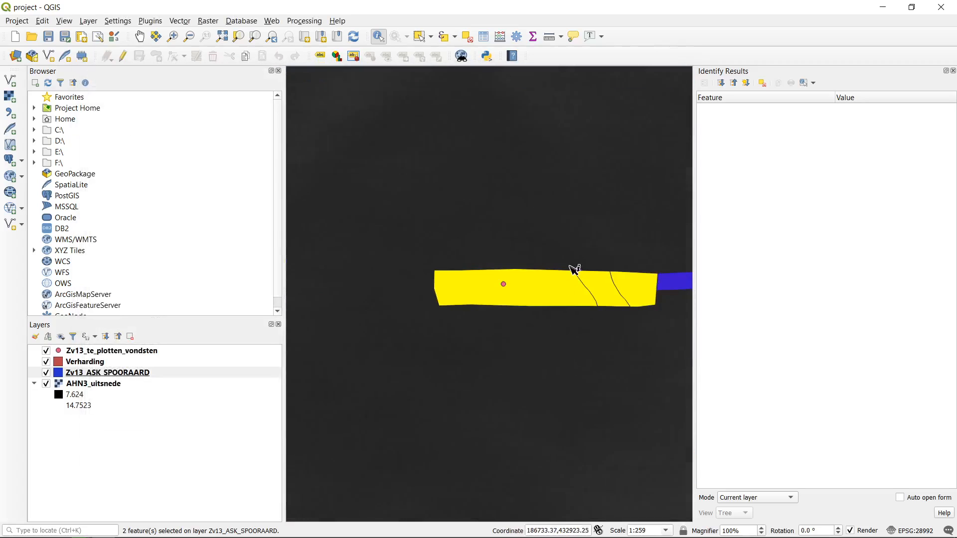
left_click(474, 287)
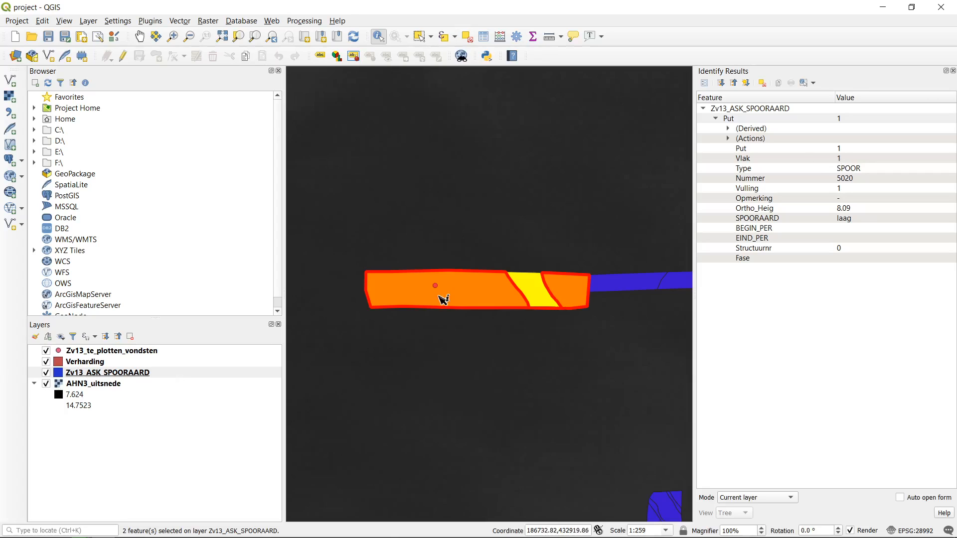
scroll(575, 179, "down", 1)
scroll(583, 188, "down", 2)
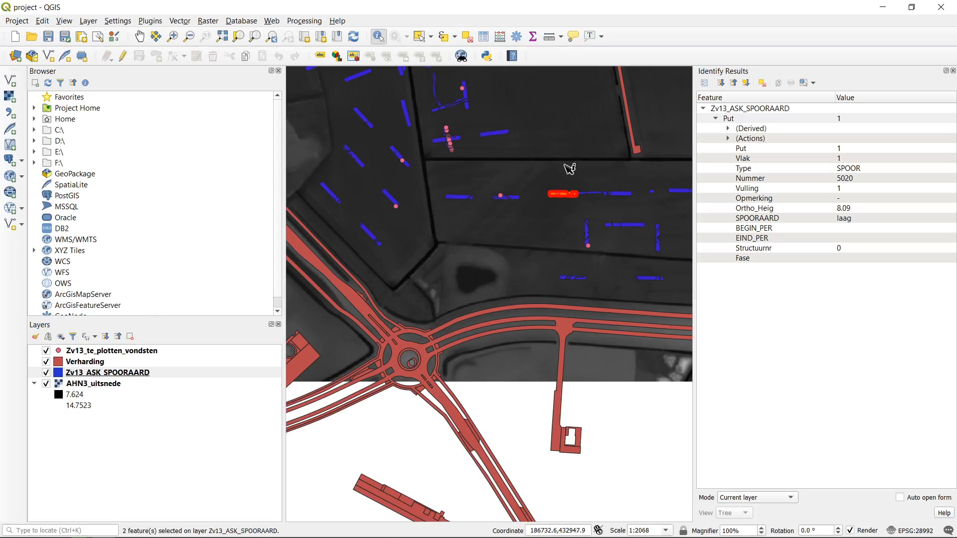
- Select the Zv13_ASK_SPOORAARD features matching Put = '1' AND Vlak = '1', close the dialog, and inspect the selected trench
left_click(454, 36)
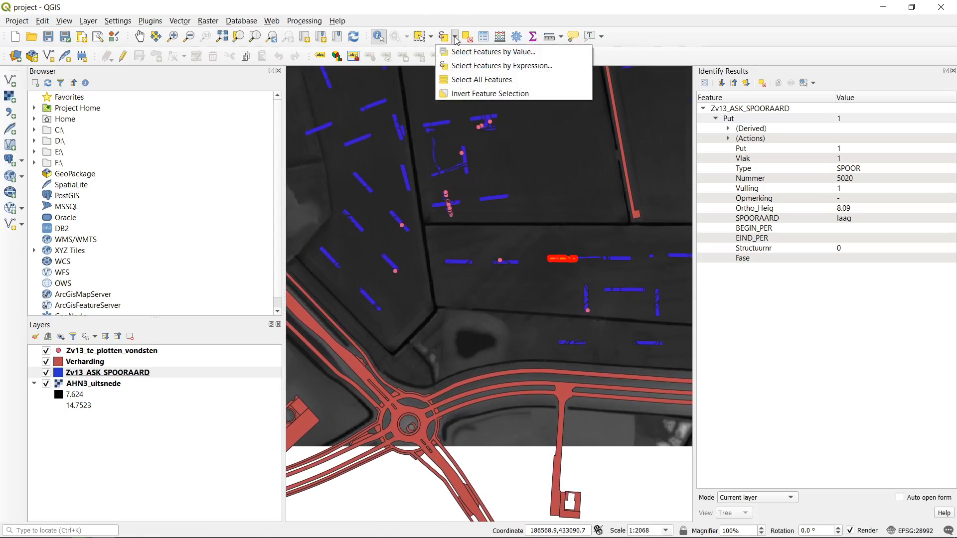
left_click(483, 67)
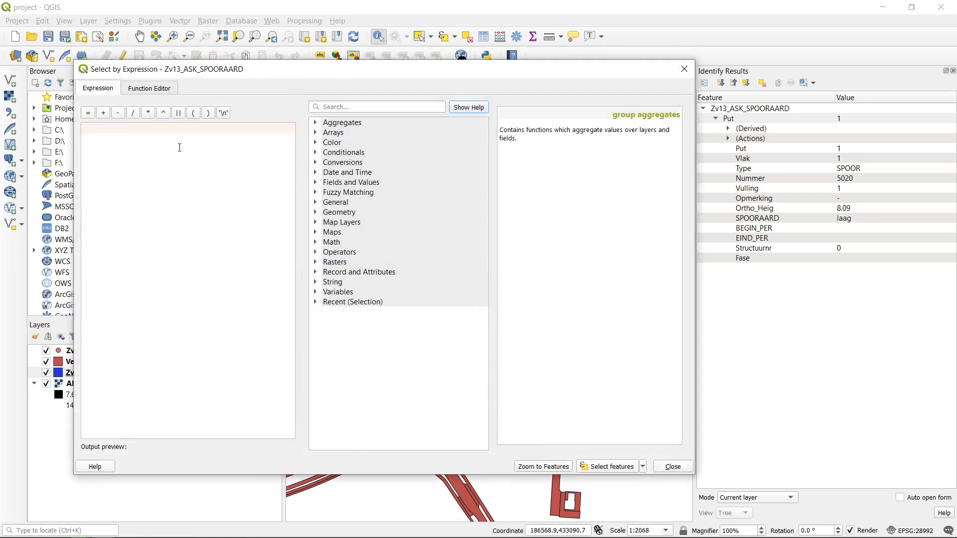
type("Put = '1' AND")
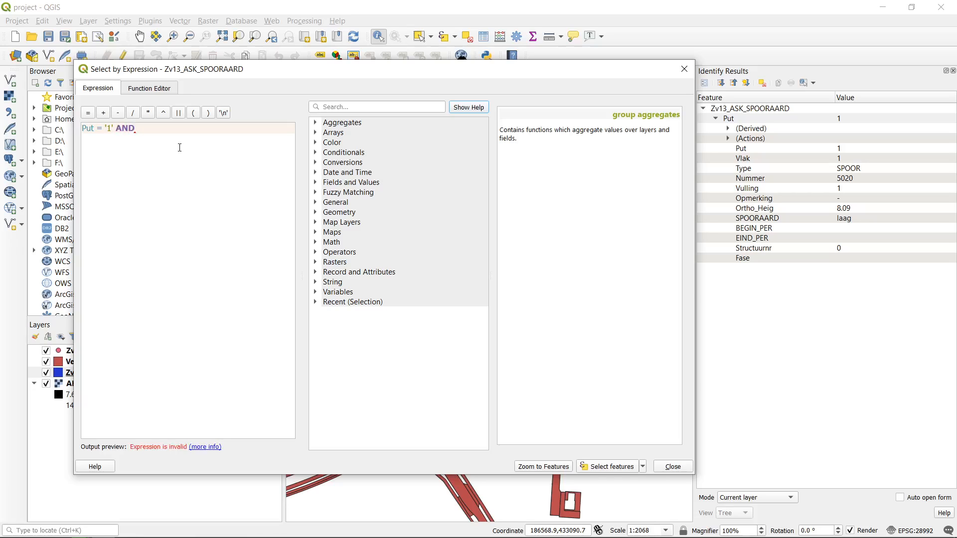
type(" Vlak = '1'")
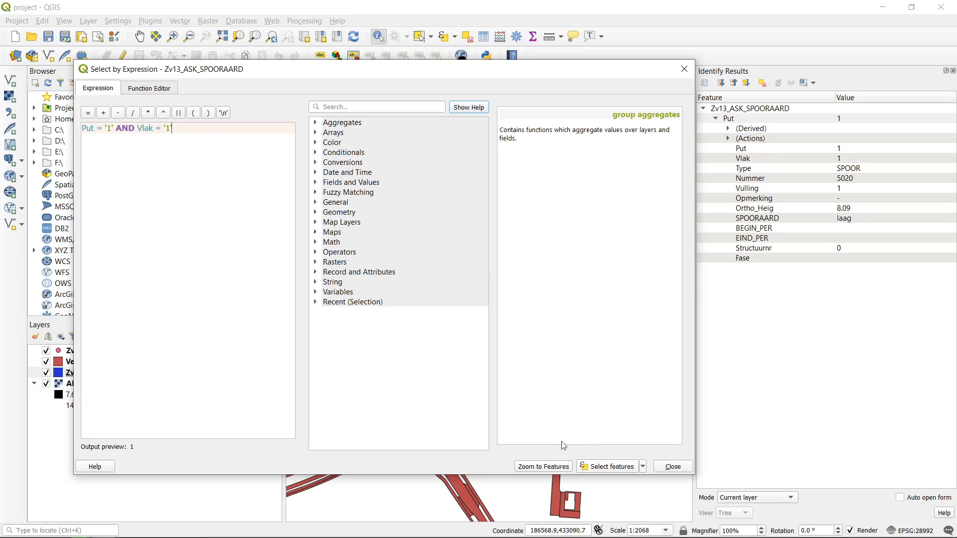
left_click(616, 467)
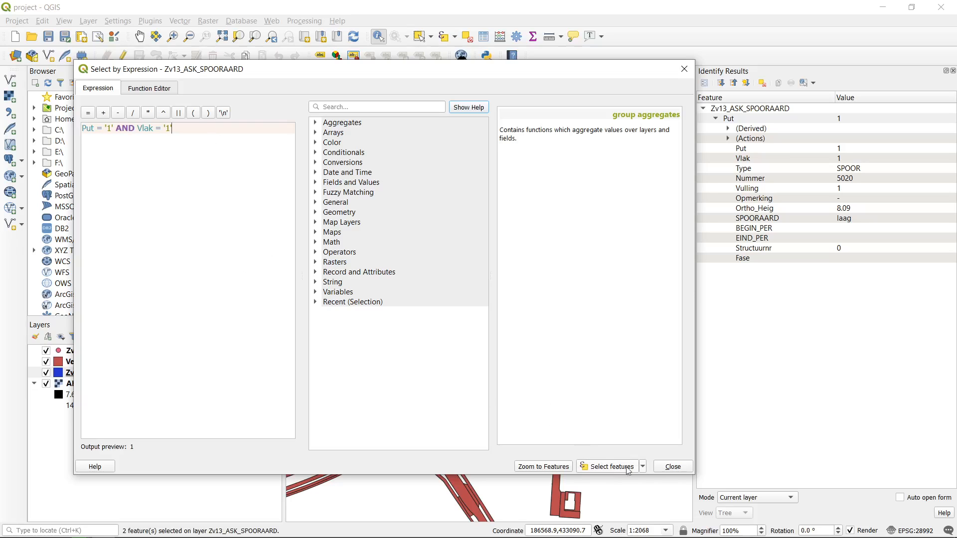
left_click(672, 467)
scroll(585, 256, "up", 2)
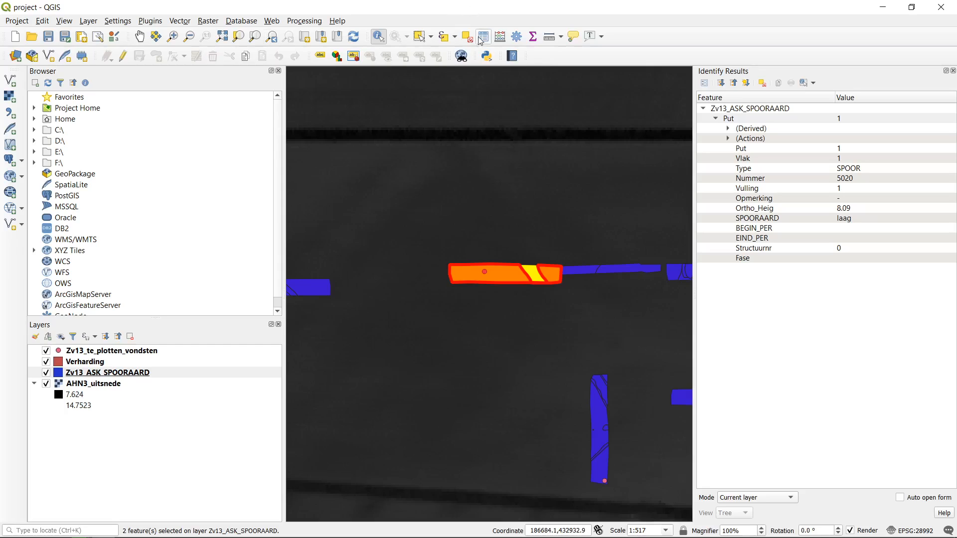
- Reselect the Zv13_ASK_SPOORAARD features with the expression Vlak = '1', close the dialog, and clear the identify results
left_click(456, 40)
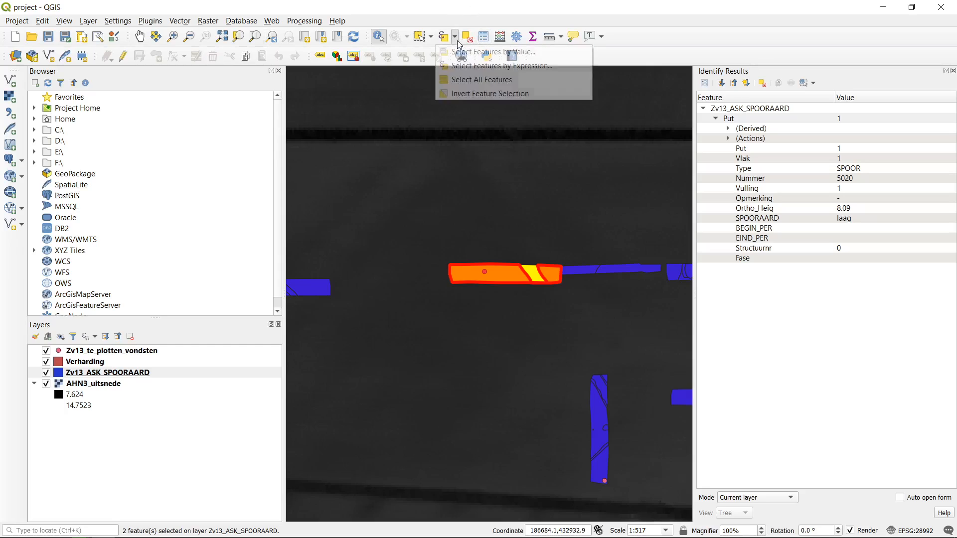
left_click(493, 66)
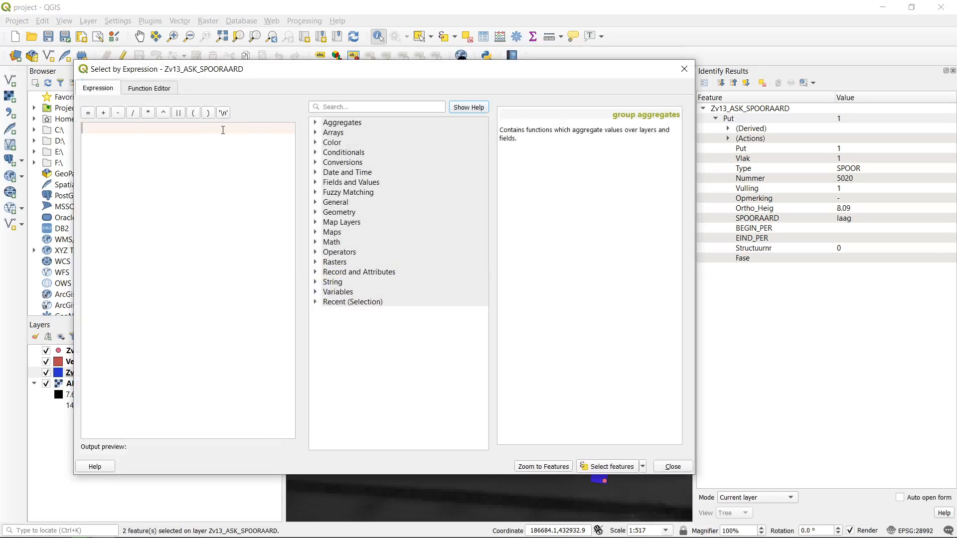
type("Put")
key("BackSpace")
key("BackSpace")
key("BackSpace")
type("Vlak = '1'")
left_click(679, 467)
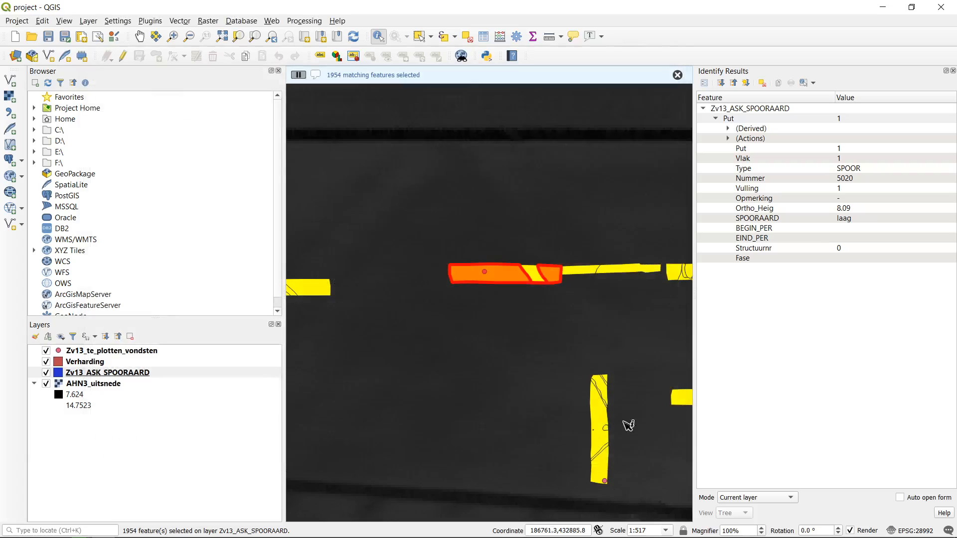
scroll(519, 269, "down", 2)
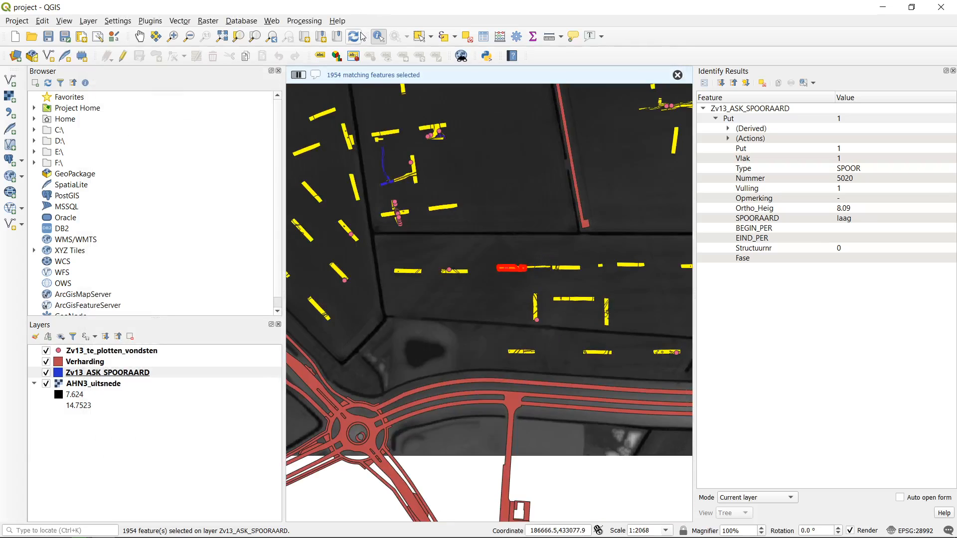
left_click(565, 185)
scroll(558, 205, "down", 1)
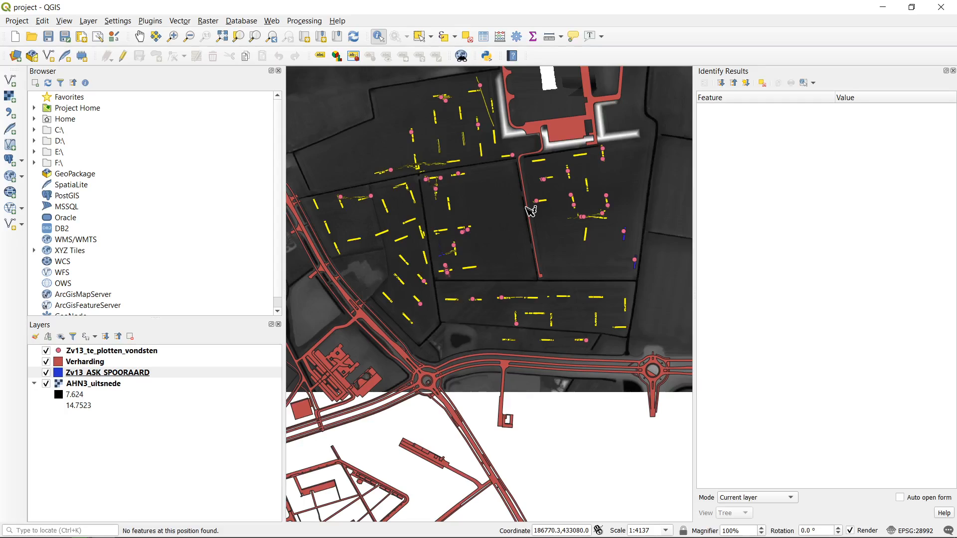
- Start exporting only the selected features of Zv13_ASK_SPOORAARD and set the output format to ESRI Shapefile
right_click(154, 375)
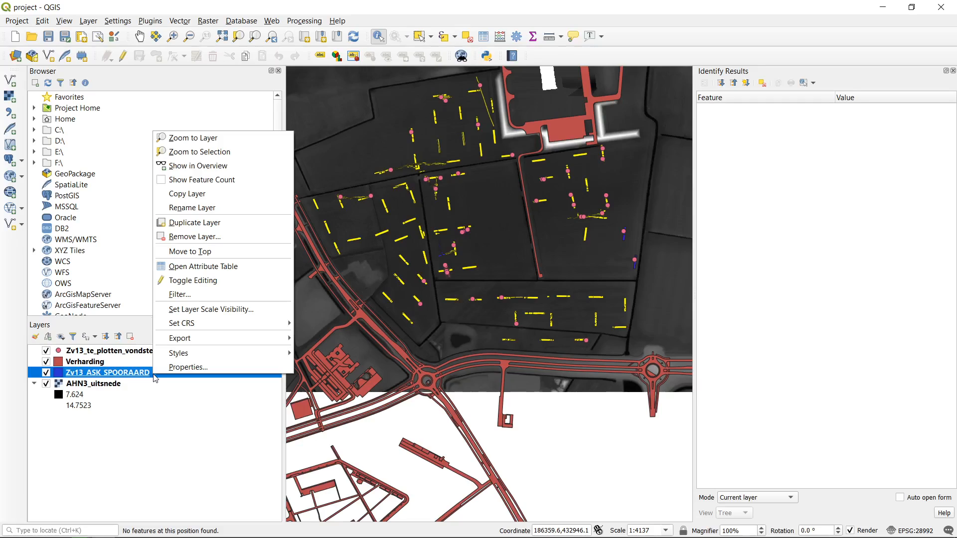
mouse_move(227, 343)
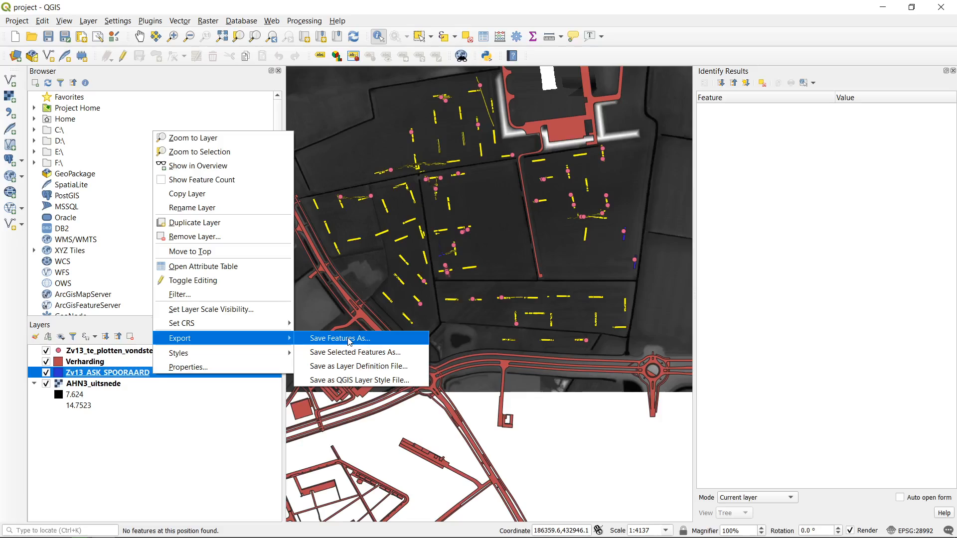
left_click(411, 353)
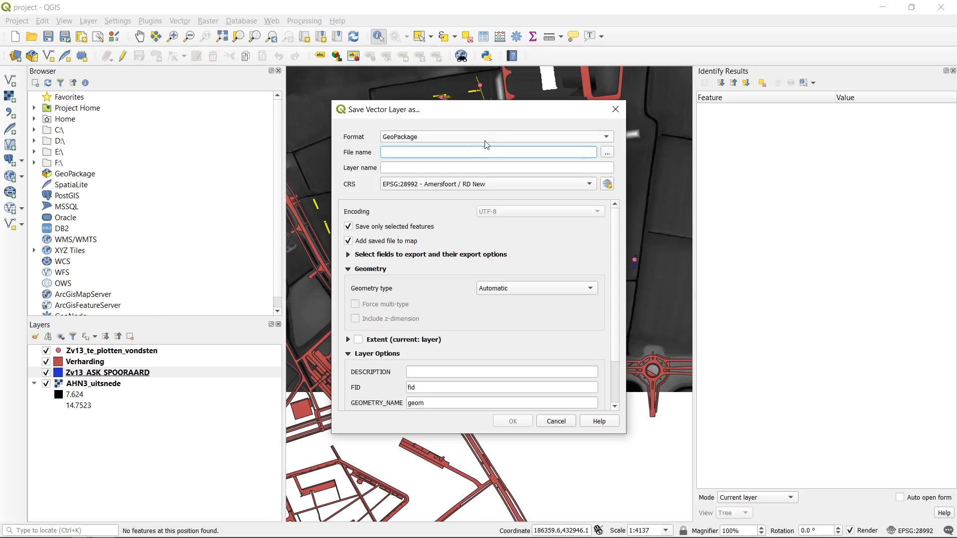
left_click(606, 138)
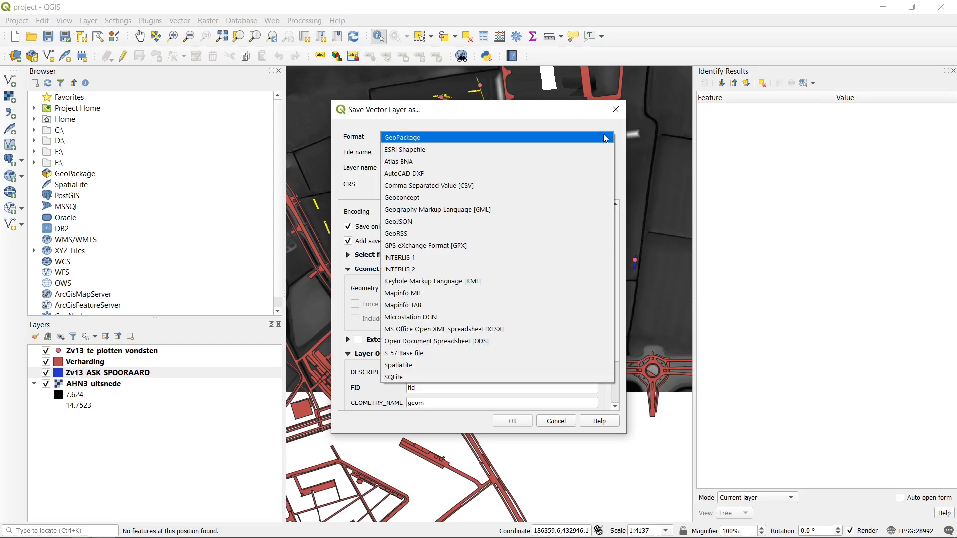
left_click(509, 150)
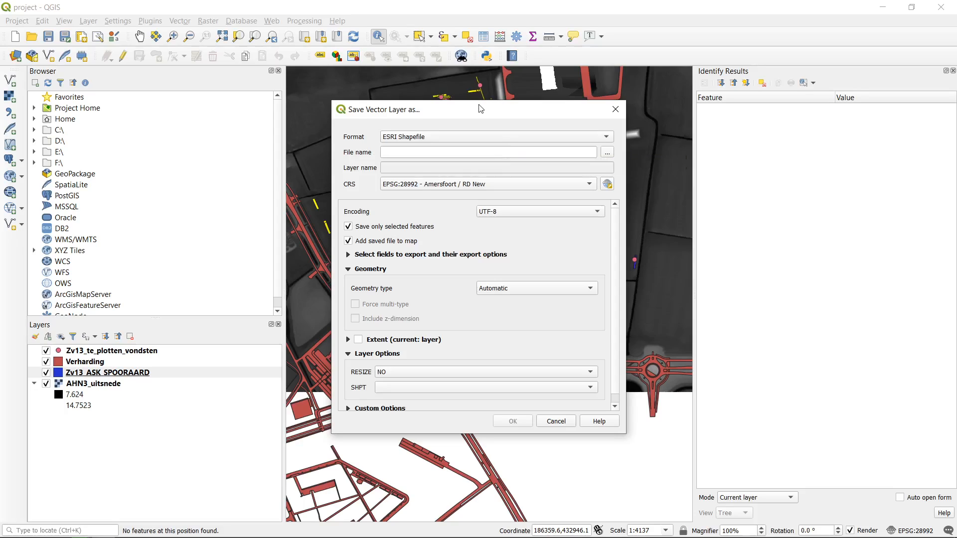
- Choose the training_data_edited folder inside Archaeology/archon as the save location for the exported shapefile
left_click(607, 153)
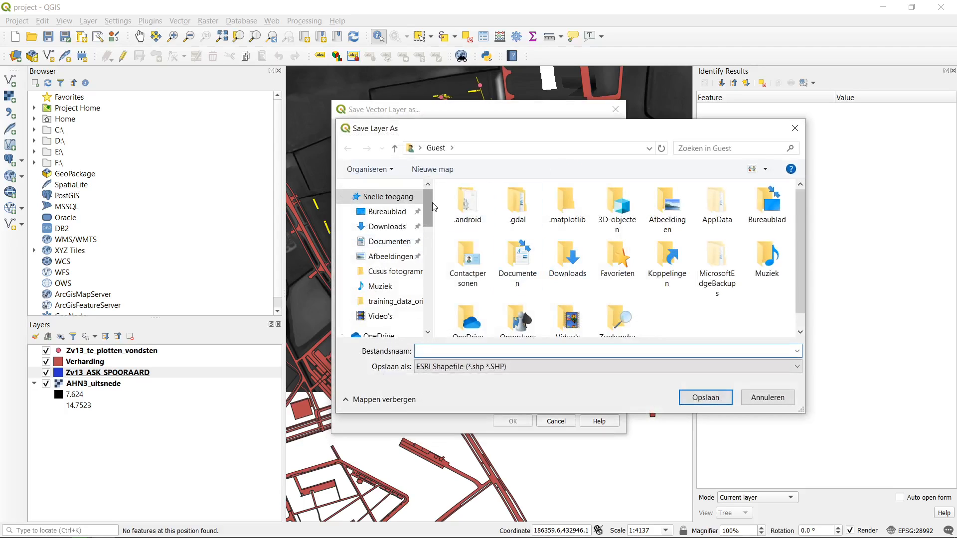
left_click_drag(432, 203, 433, 270)
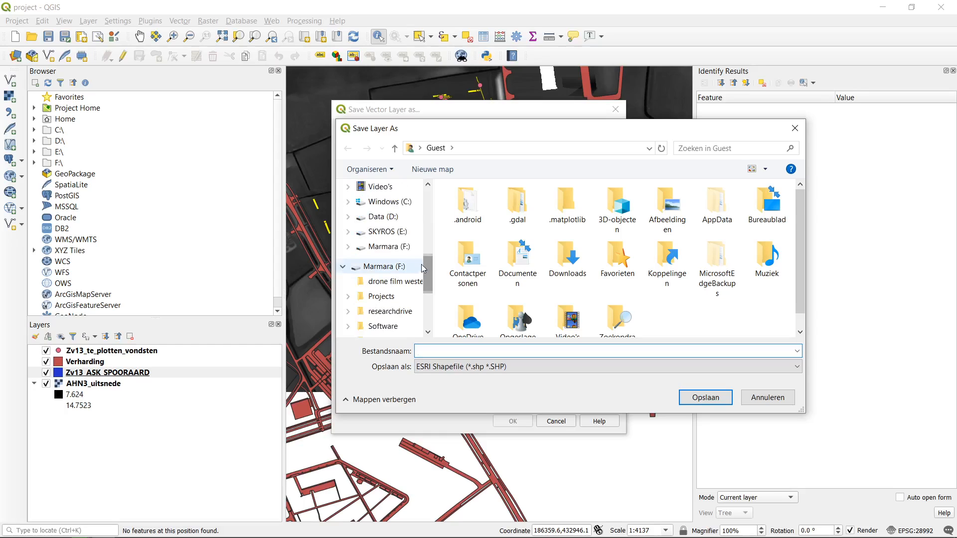
scroll(352, 247, "down", 2)
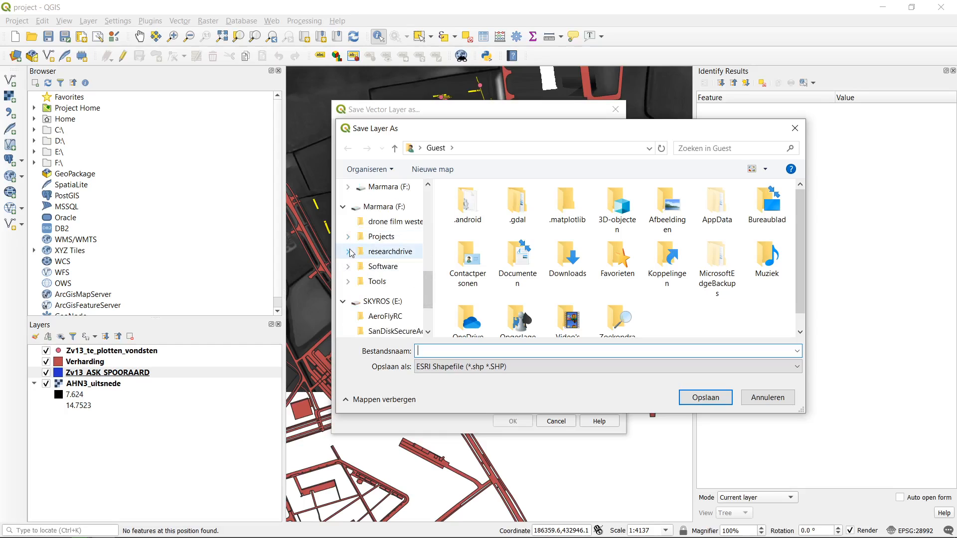
left_click(348, 251)
left_click(355, 235)
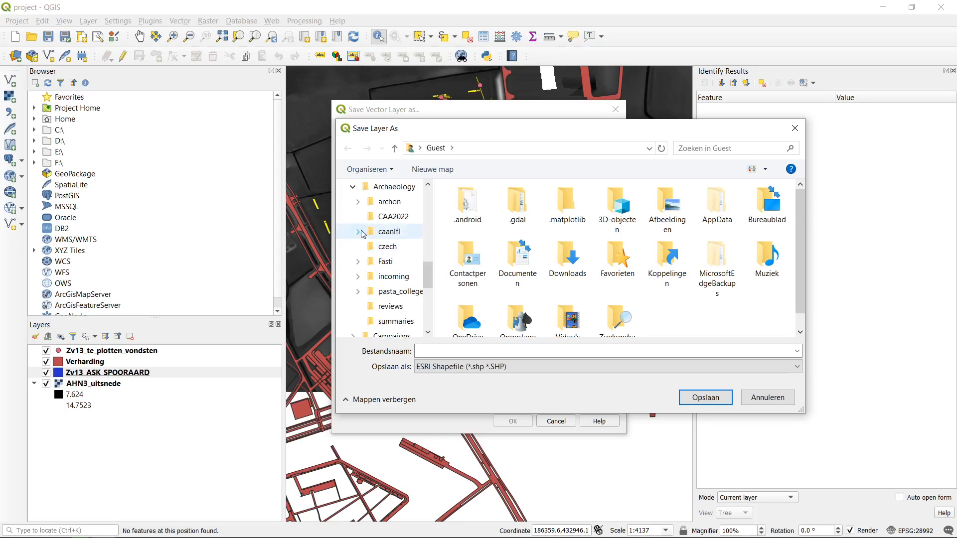
left_click(358, 202)
left_click(397, 216)
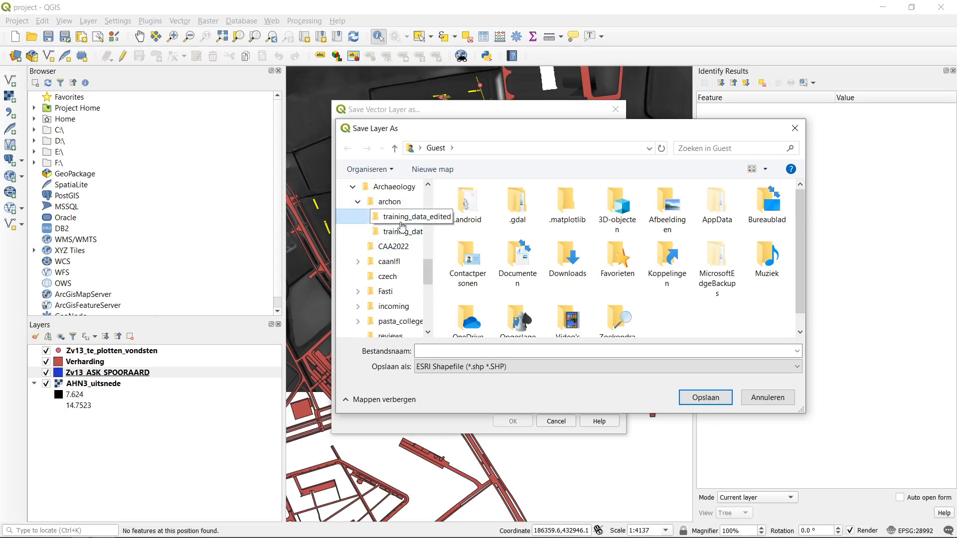
- Name the exported shapefile Zv13_ASK_SPOORDAARD_all_trenches_layer_1 and confirm the save location
left_click(500, 353)
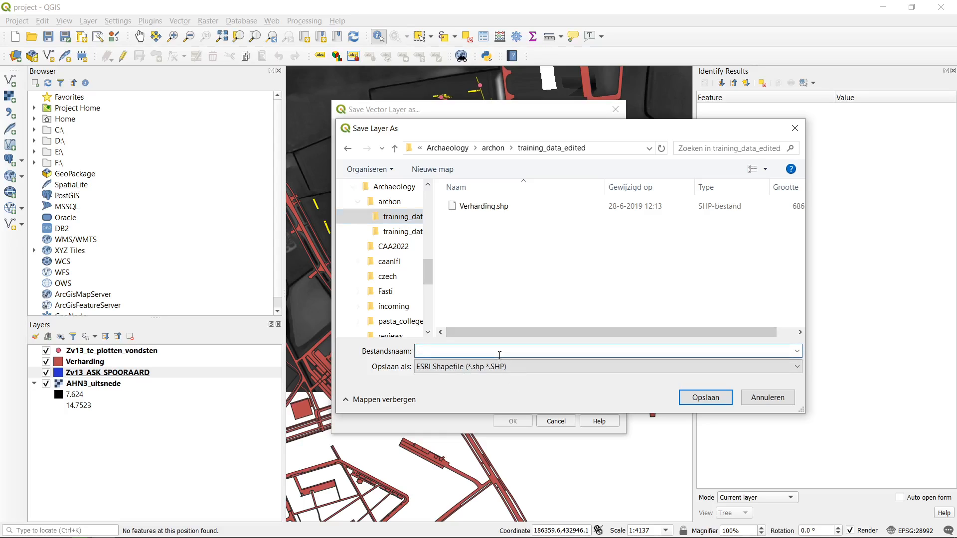
type("Z")
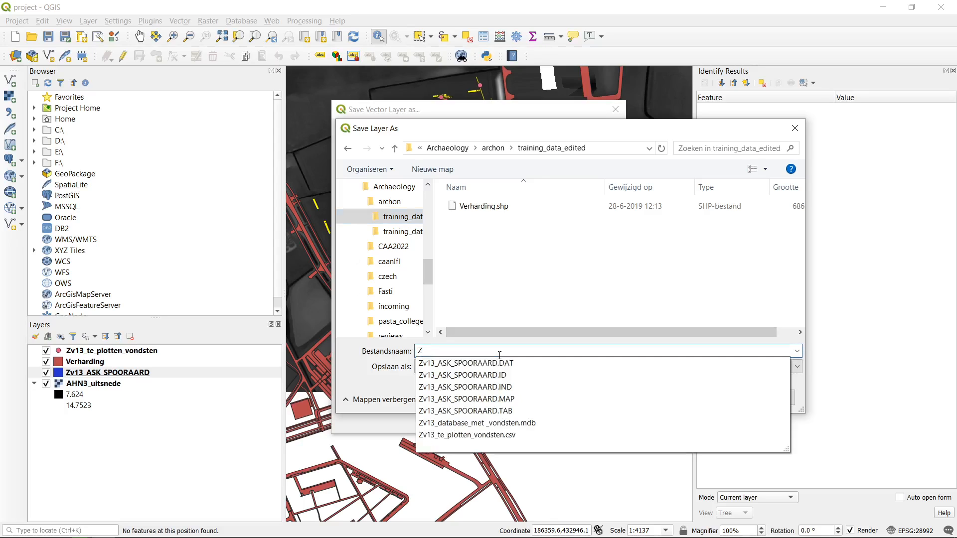
type("v13_ASK")
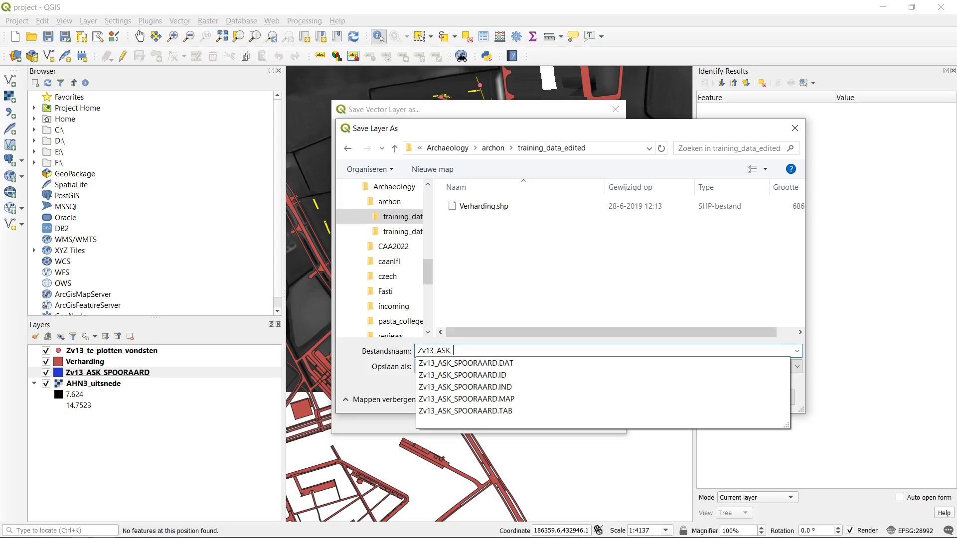
type("_SPOORDAARD")
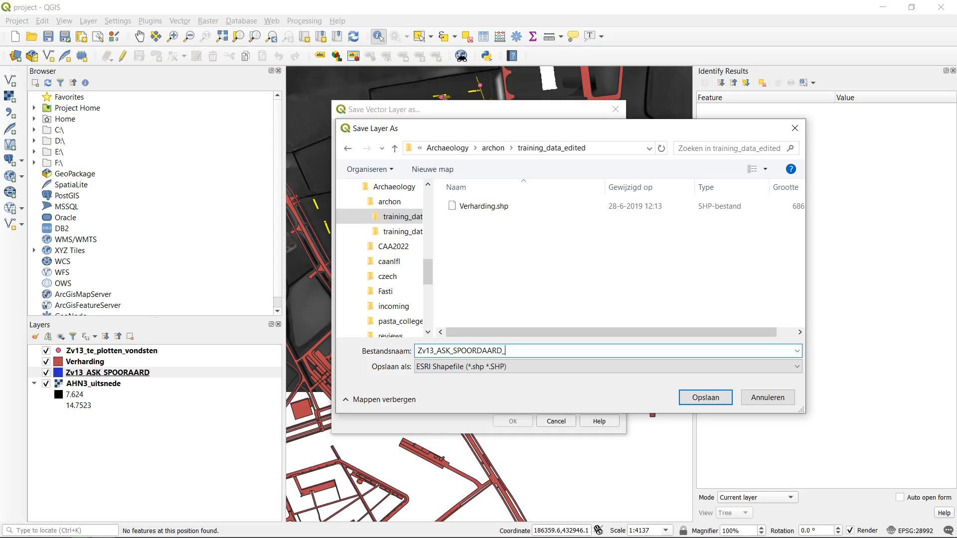
type("_all_trenches_layer_1")
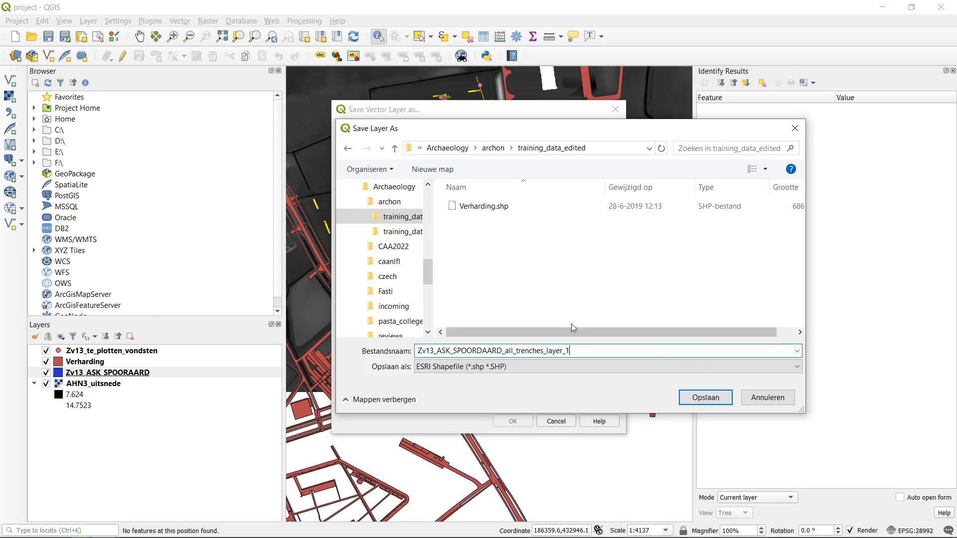
left_click(706, 398)
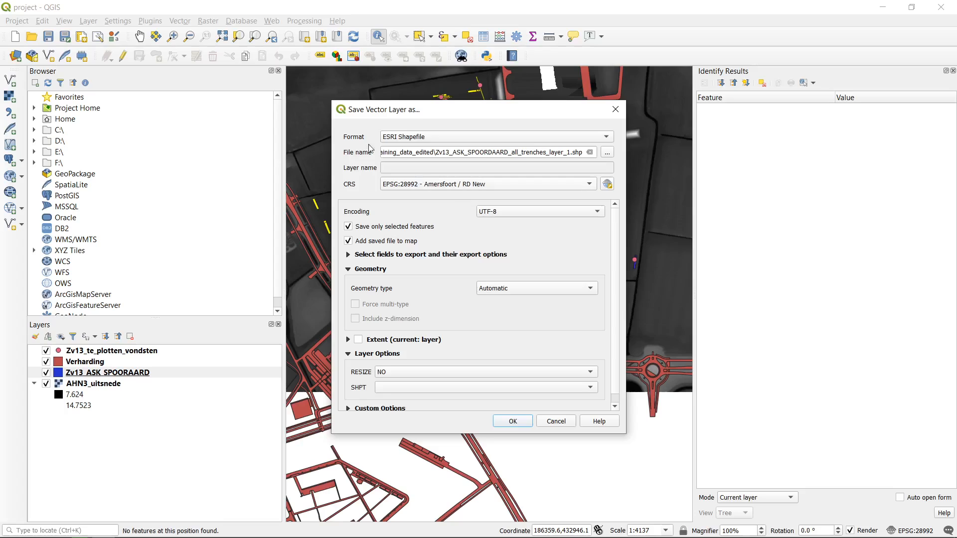
- Keep EPSG:28992 - Amersfoort / RD New as the CRS and export the selected features, adding the saved file to the map
left_click(592, 186)
left_click(592, 185)
scroll(473, 310, "down", 1)
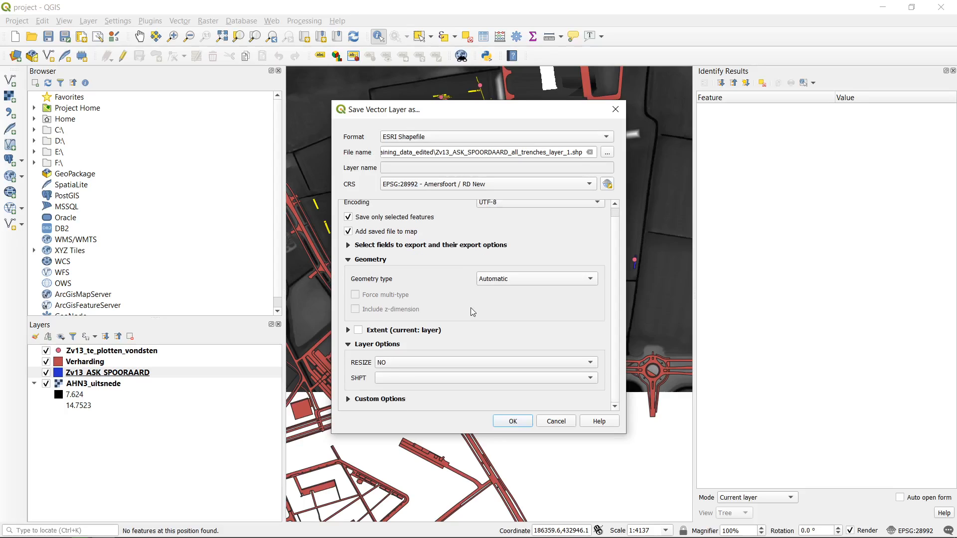
left_click(523, 421)
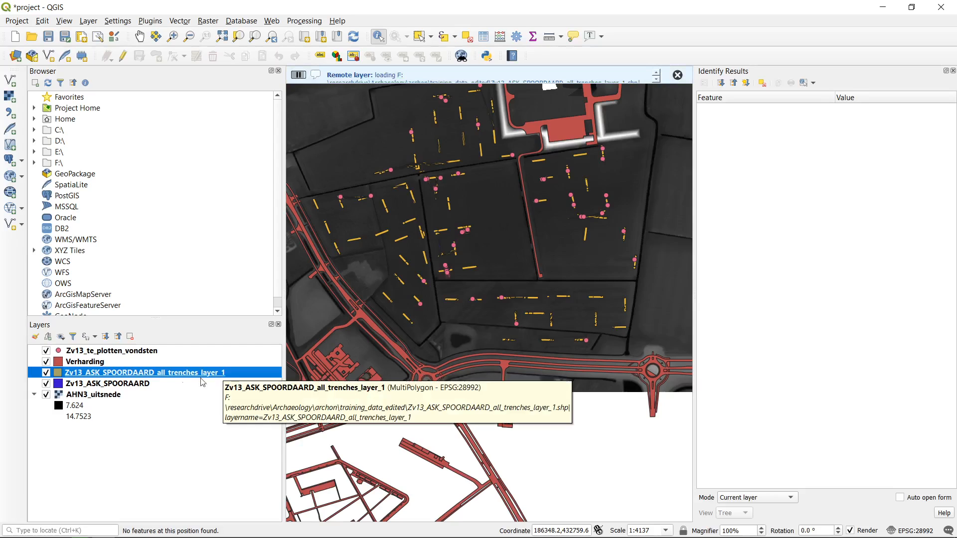
- Hide the original Zv13_ASK_SPOORAARD layer and inspect the exported trenches up close
left_click(45, 383)
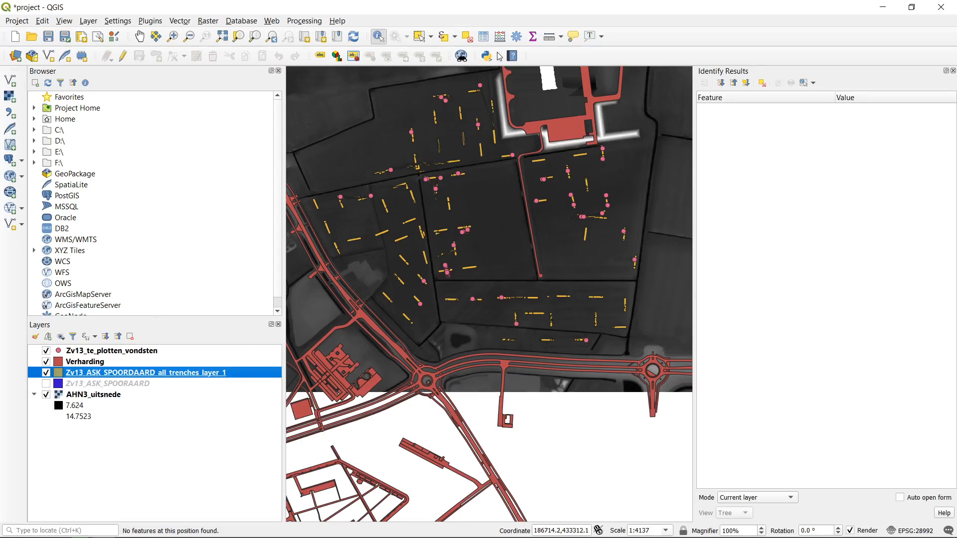
left_click(172, 36)
left_click_drag(427, 202, 492, 271)
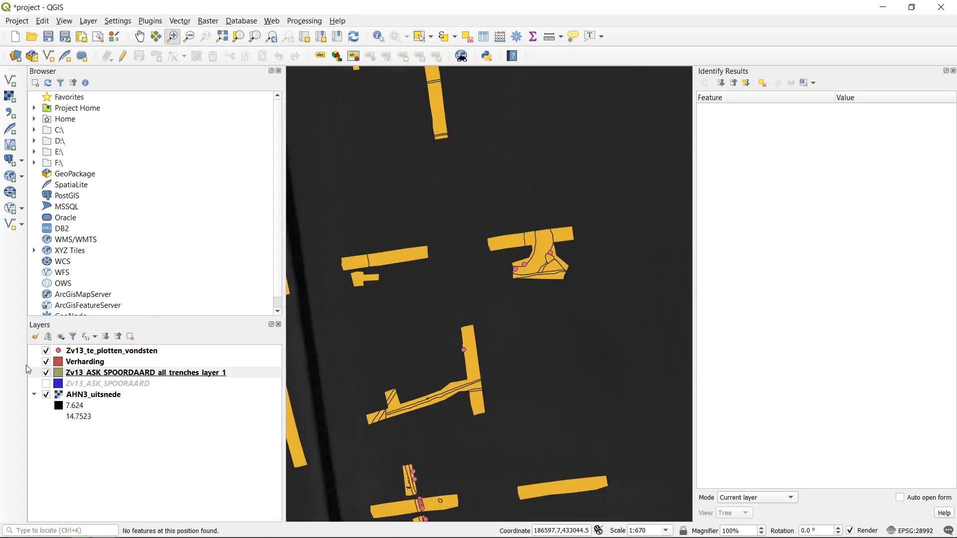
- Toggle the visibility of the Zv13_ASK_SPOORAARD layer to compare it with the all-trenches layer
left_click(46, 383)
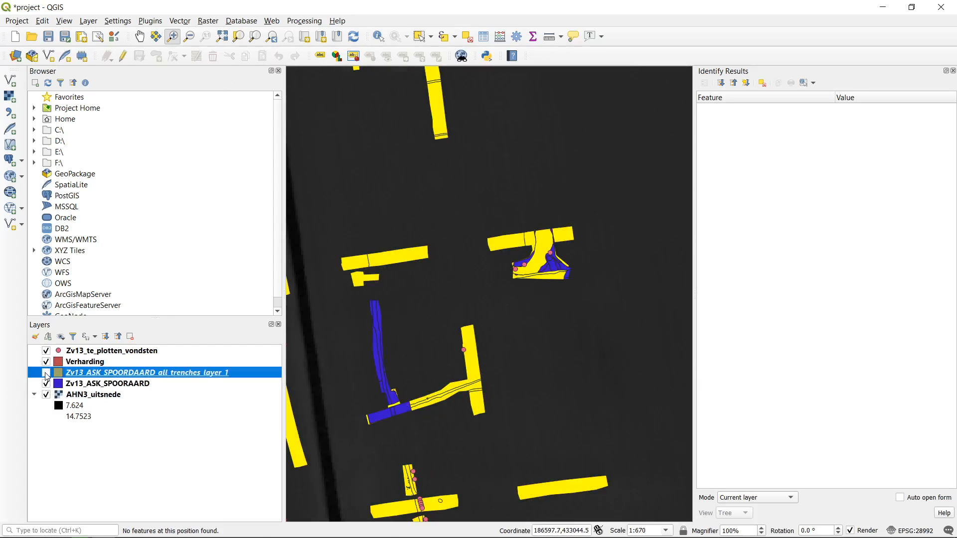
left_click(46, 383)
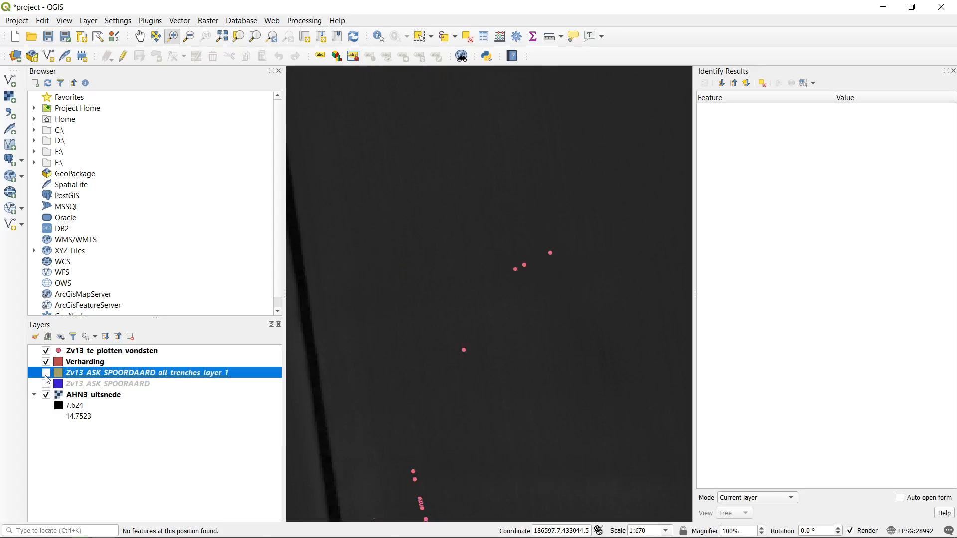
- Select all polygons of the trench containing three find points and view only the selected features in the layer's attribute table
left_click_drag(478, 198, 629, 318)
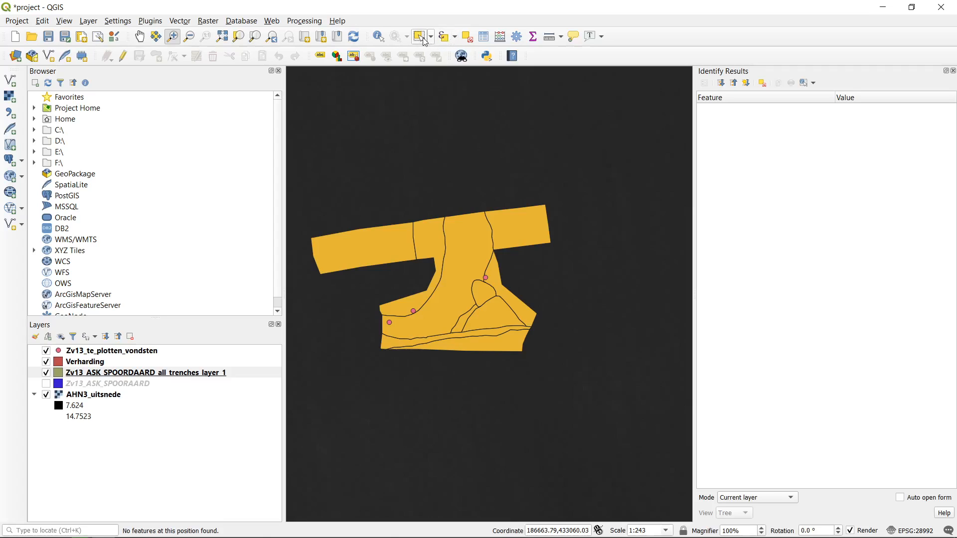
left_click(420, 36)
left_click_drag(580, 399, 294, 142)
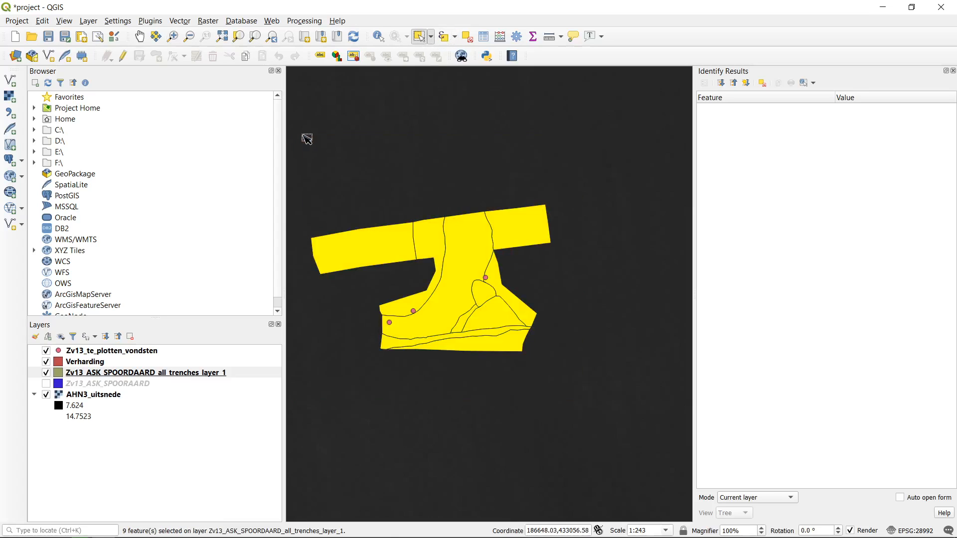
right_click(104, 378)
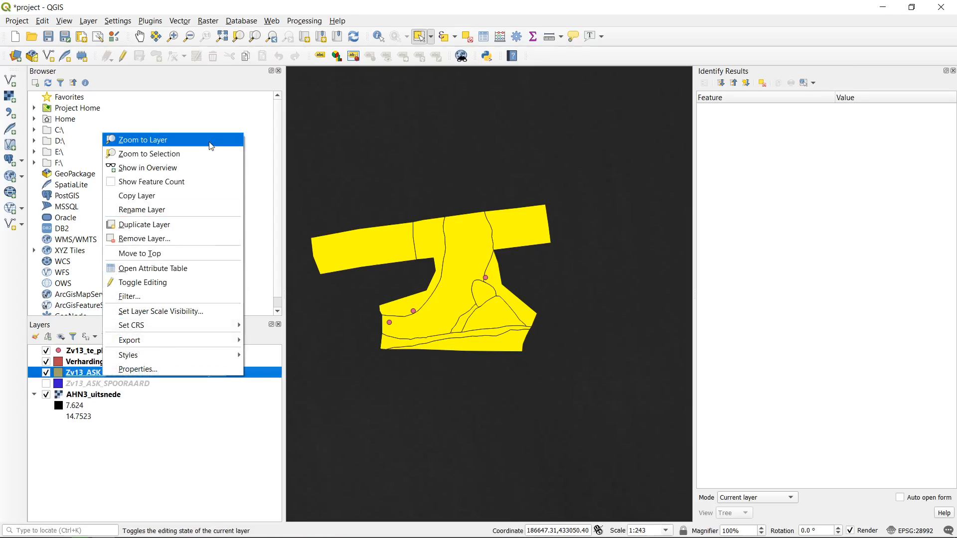
left_click(194, 270)
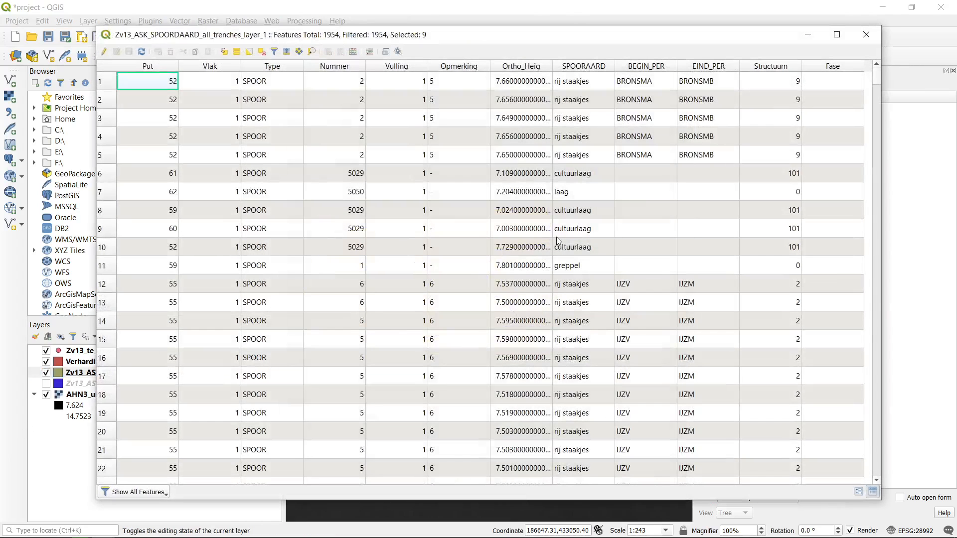
left_click(156, 493)
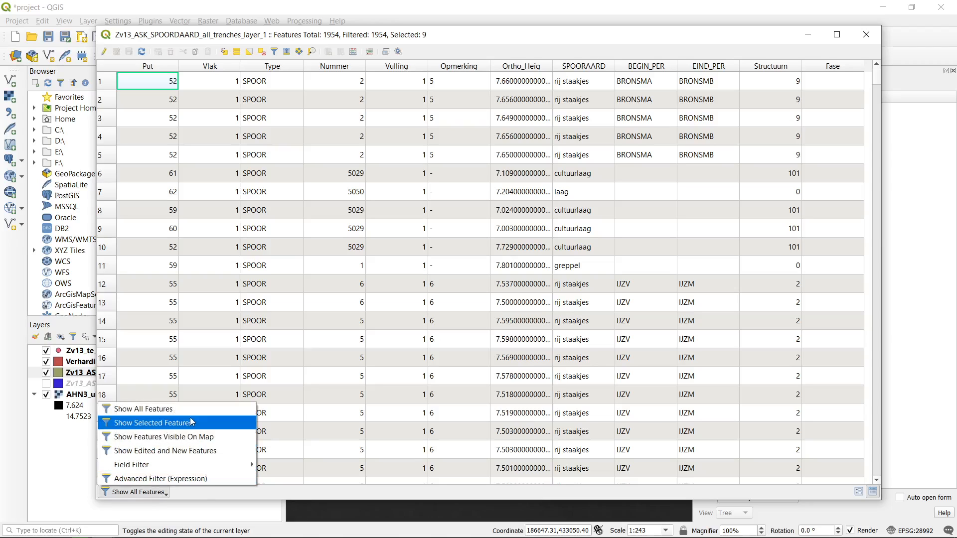
left_click(165, 423)
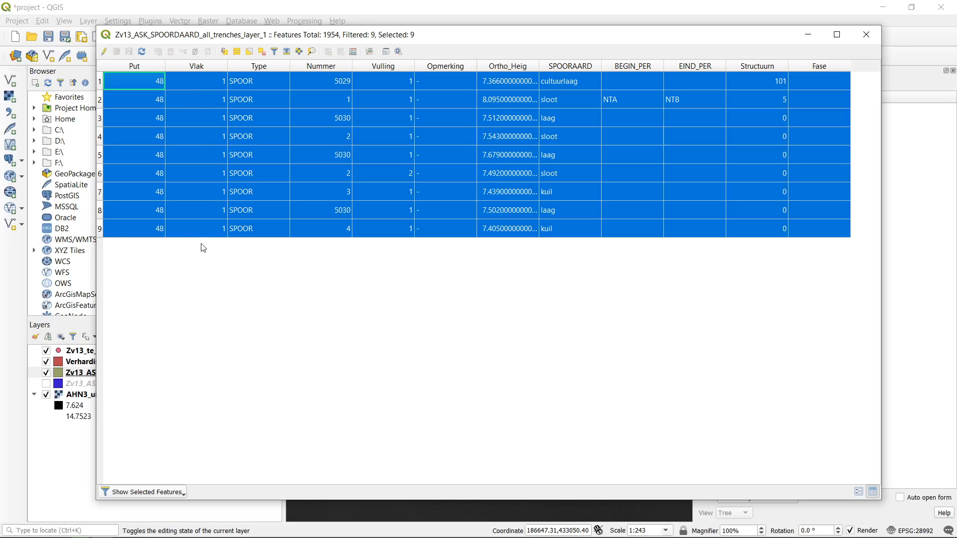
left_click(866, 35)
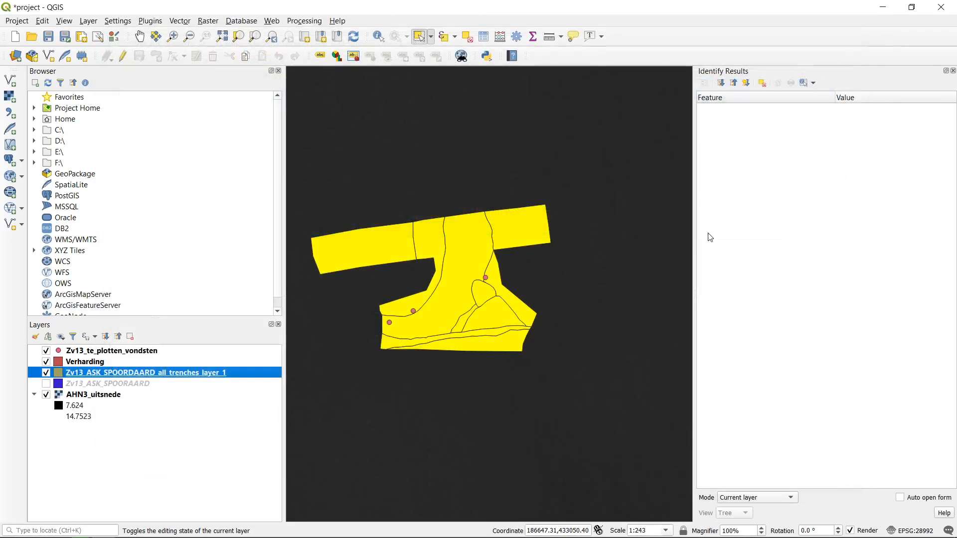
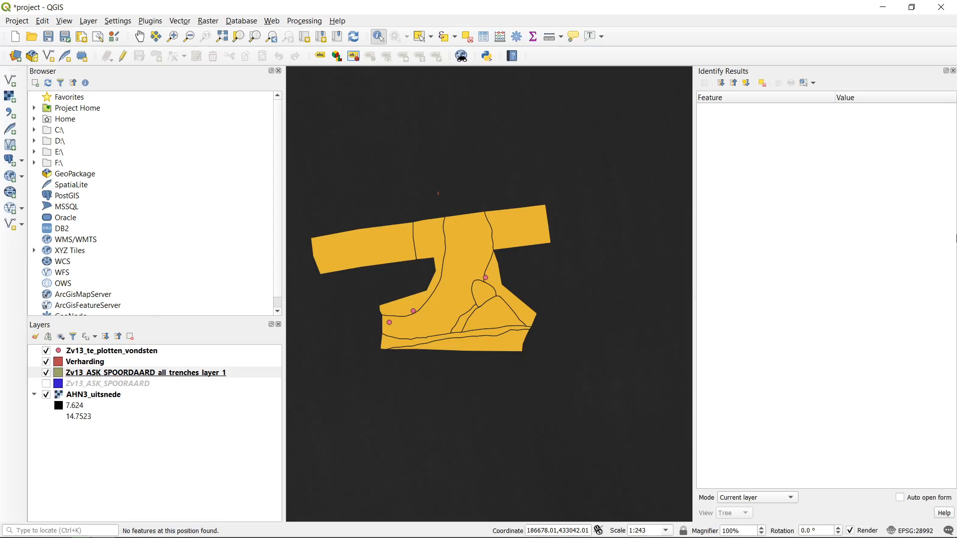
- Open the symbology properties of the Zv13_ASK_SPOORDAARD_all_trenches_layer_1 layer in an enlarged, repositioned dialog
key("Down")
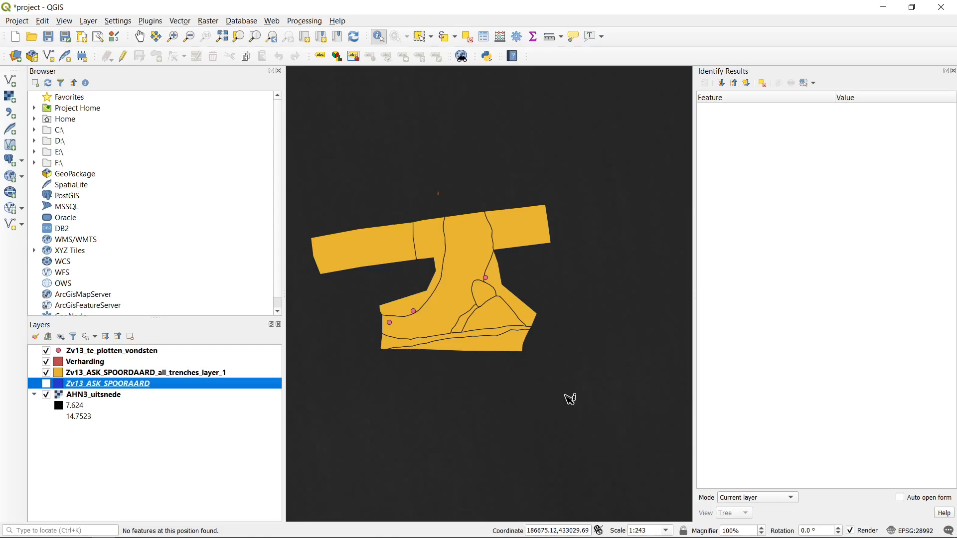
left_click(209, 375)
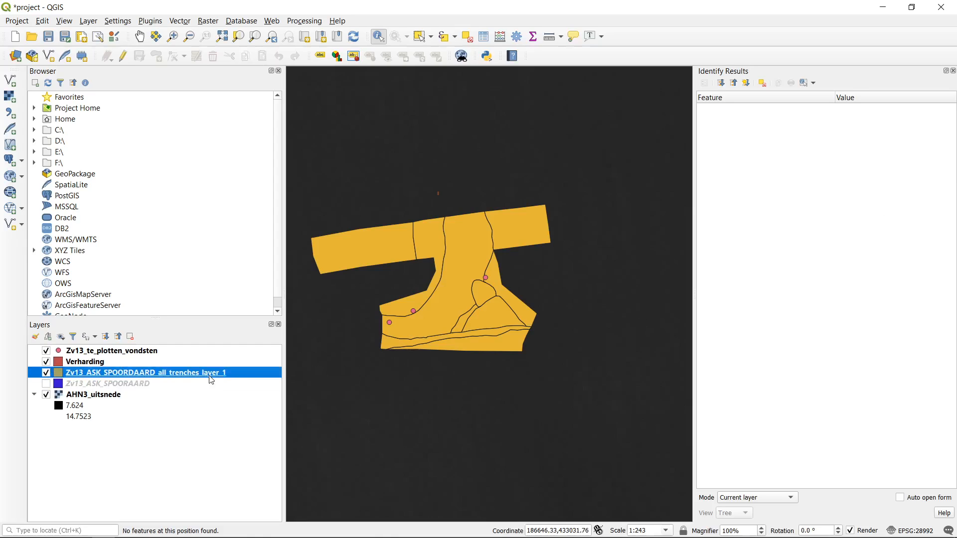
right_click(211, 380)
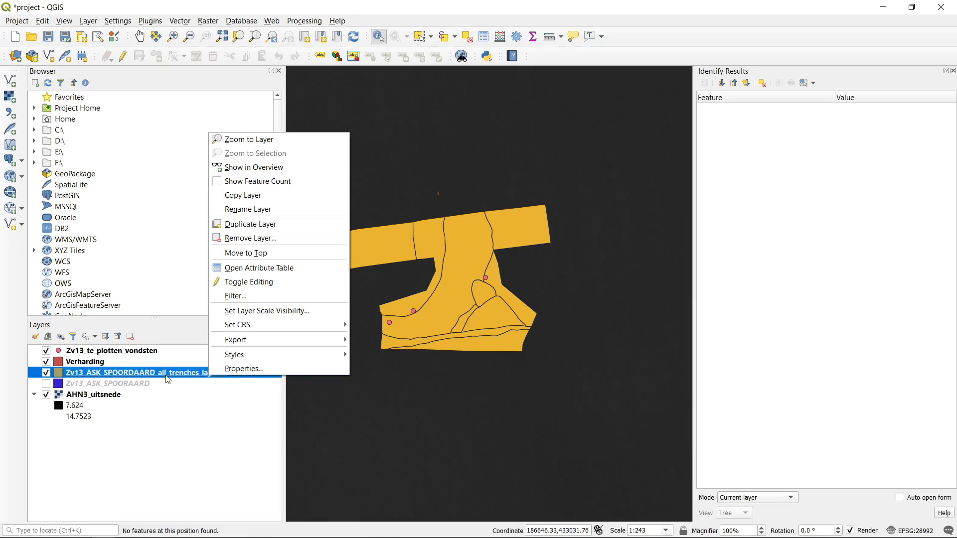
left_click(228, 369)
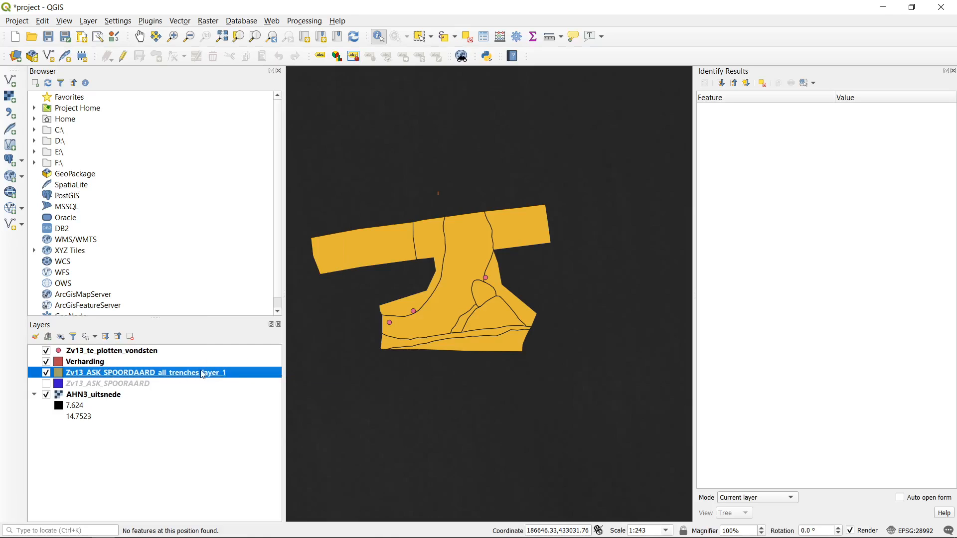
left_click_drag(523, 82, 479, 49)
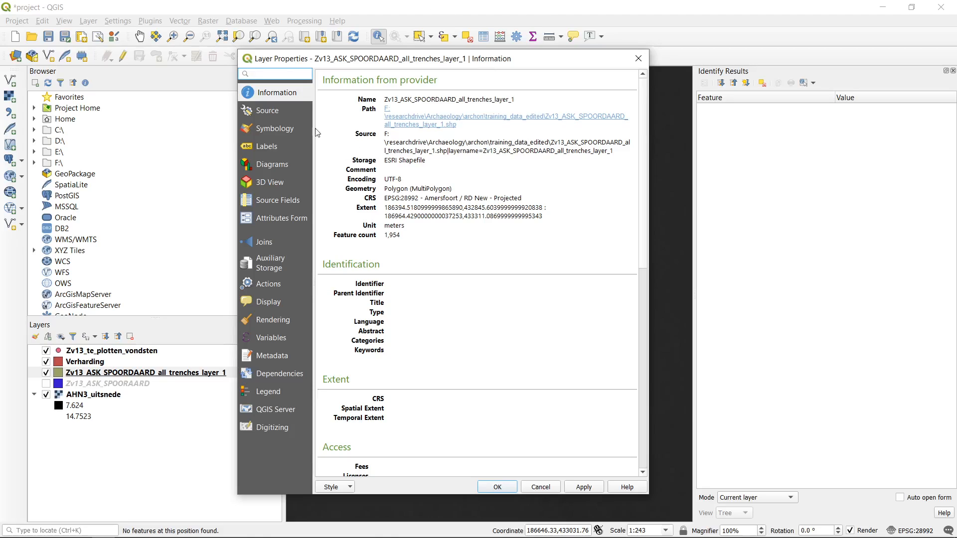
left_click(264, 131)
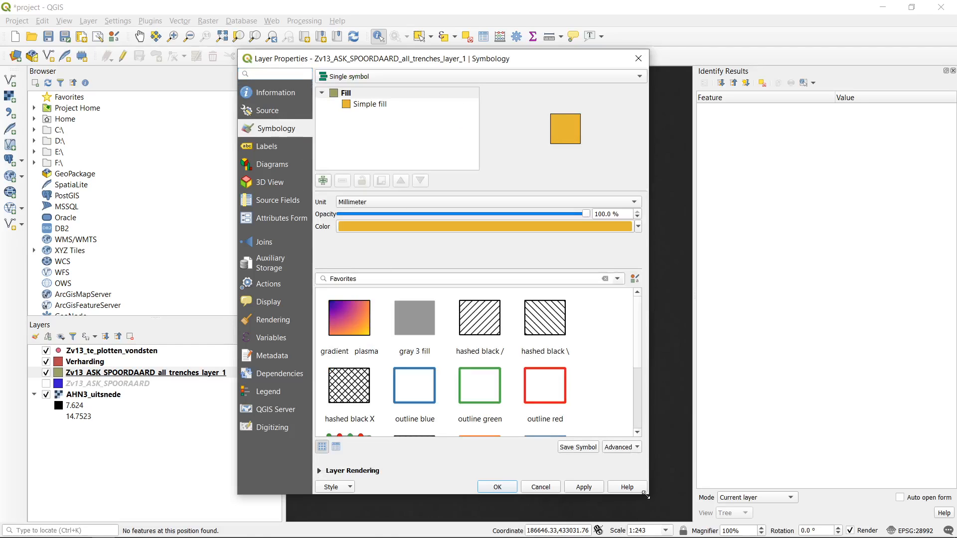
left_click_drag(645, 495, 742, 501)
left_click_drag(596, 68, 540, 57)
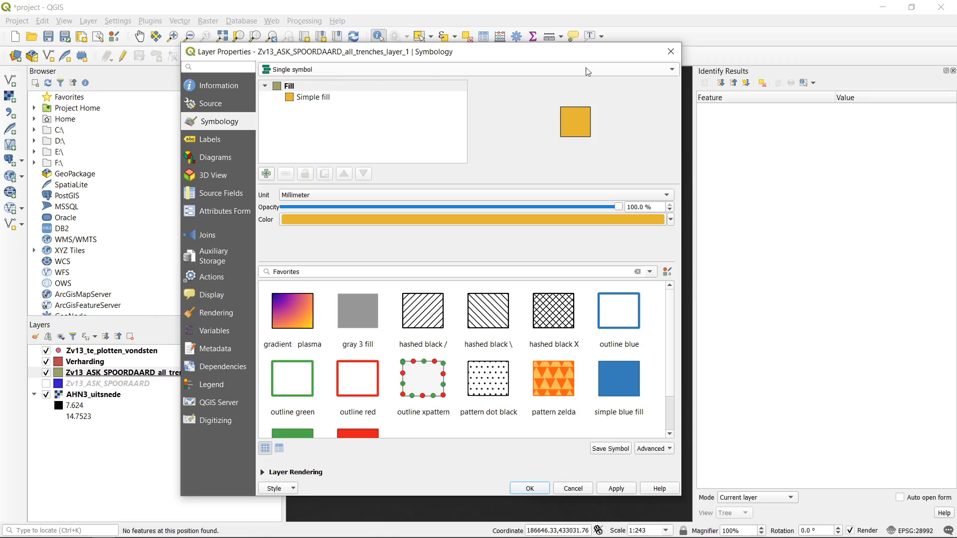
- Review the available symbology types for the layer and keep Single symbol
left_click(666, 72)
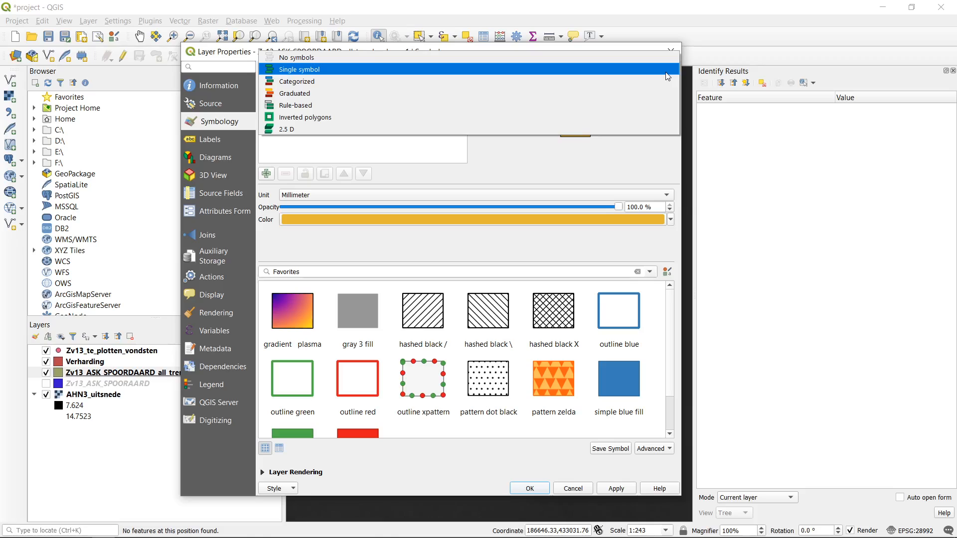
left_click(667, 76)
left_click(672, 69)
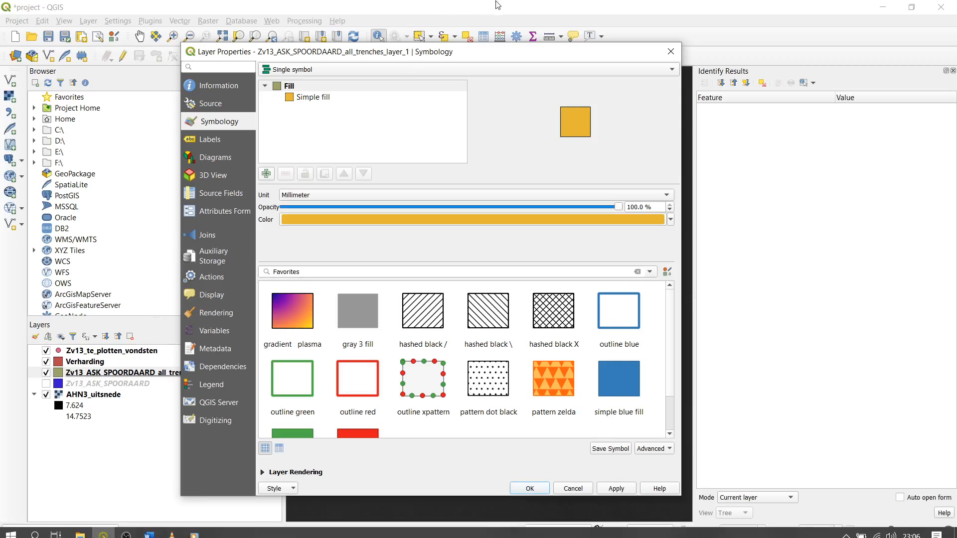
left_click(669, 69)
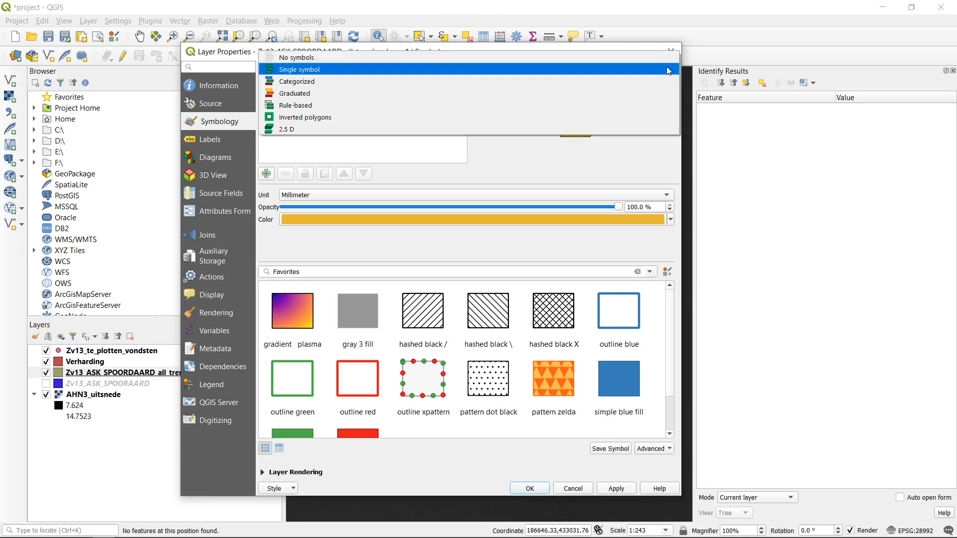
left_click(343, 70)
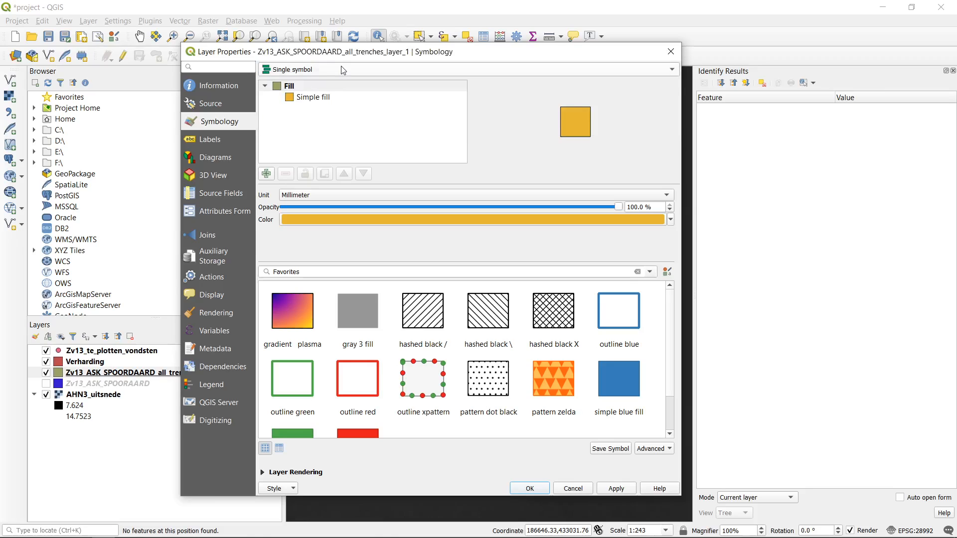
- Compare the settings of the Fill symbol with those of its Simple fill component
left_click(307, 89)
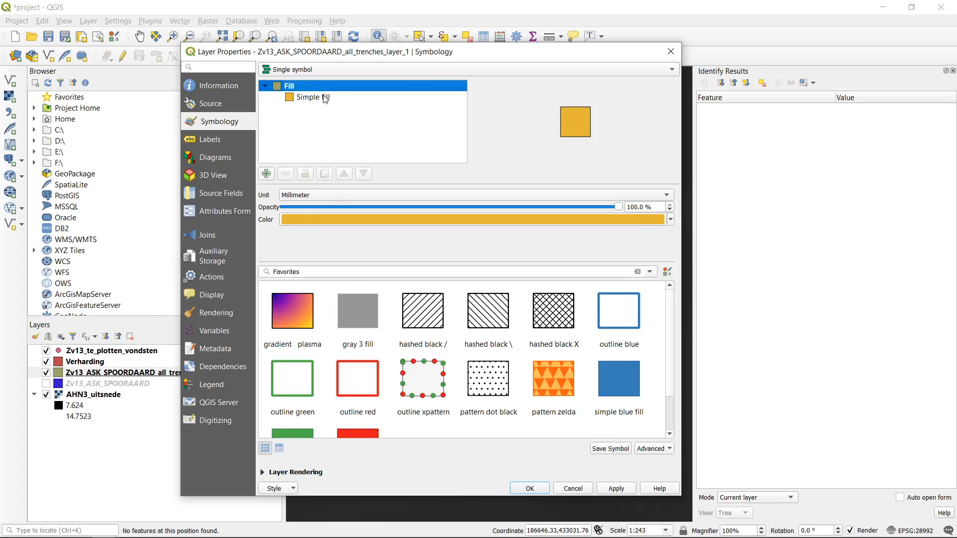
left_click(326, 97)
left_click(324, 84)
left_click(329, 97)
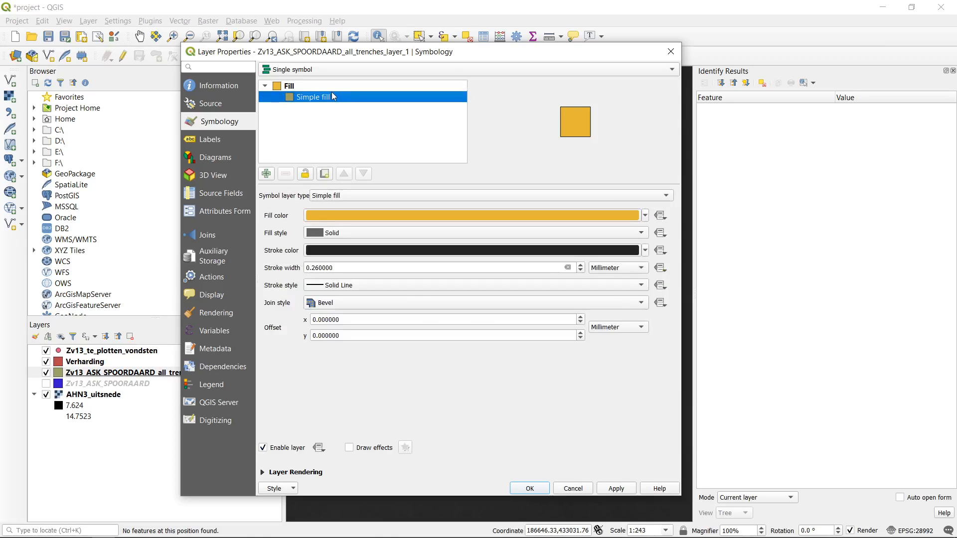
key("Up")
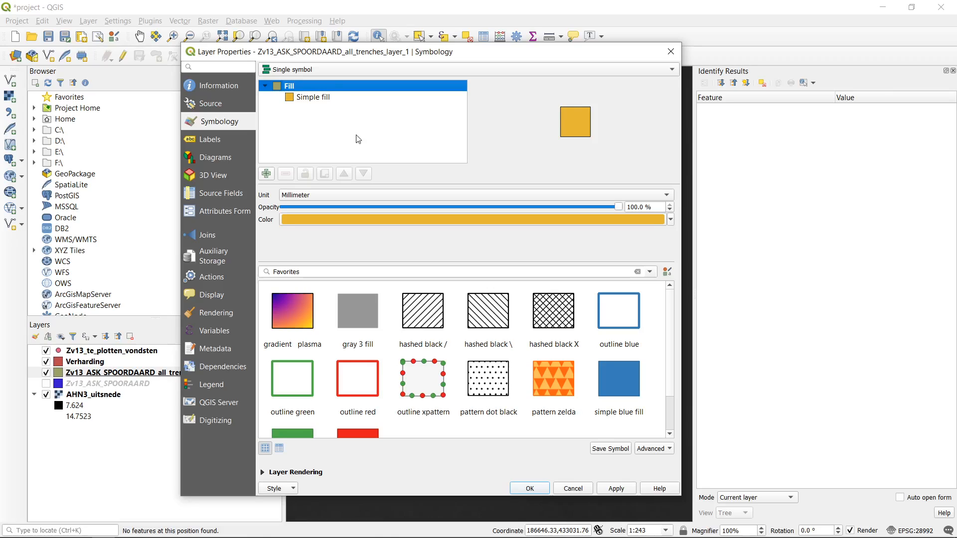
left_click(301, 97)
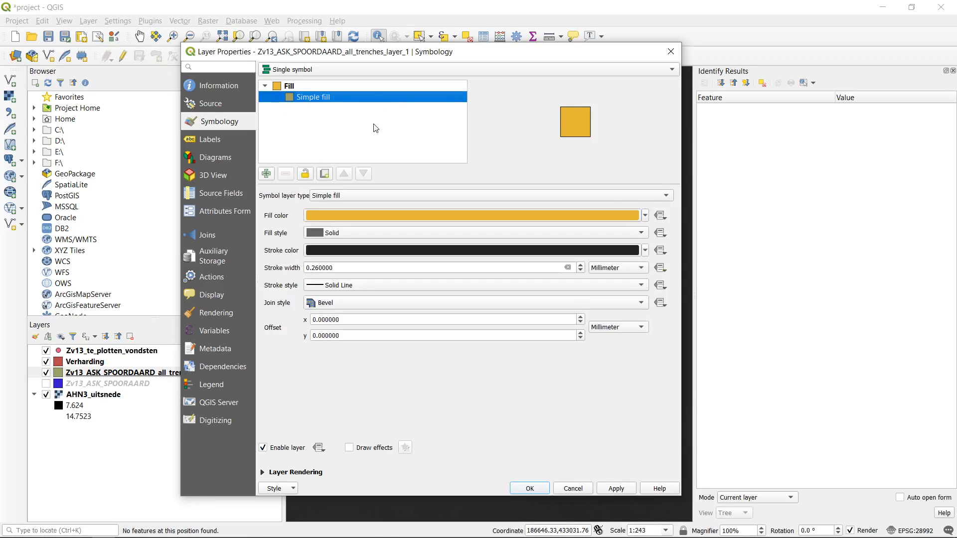
- Try Line pattern fill as the symbol layer type and return it to Simple fill
left_click(332, 196)
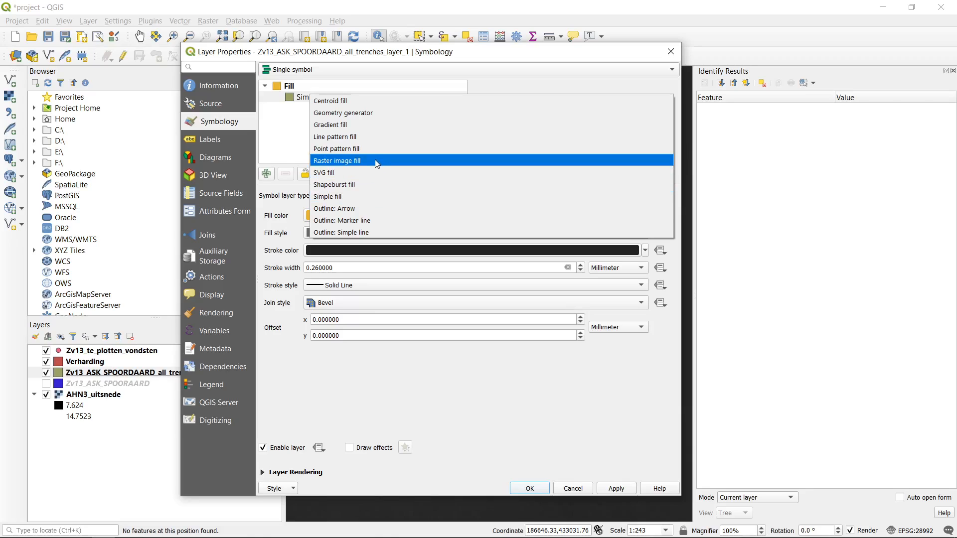
left_click(371, 135)
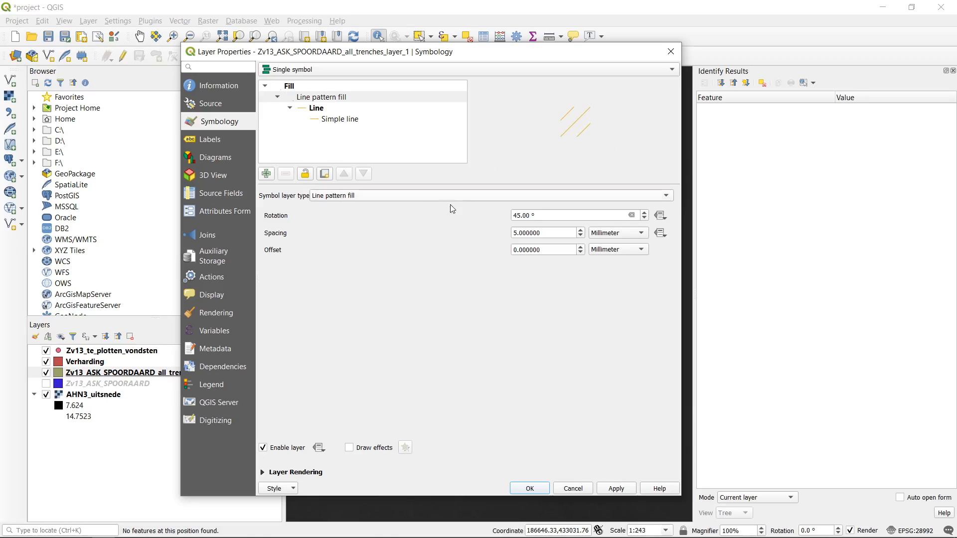
left_click(424, 196)
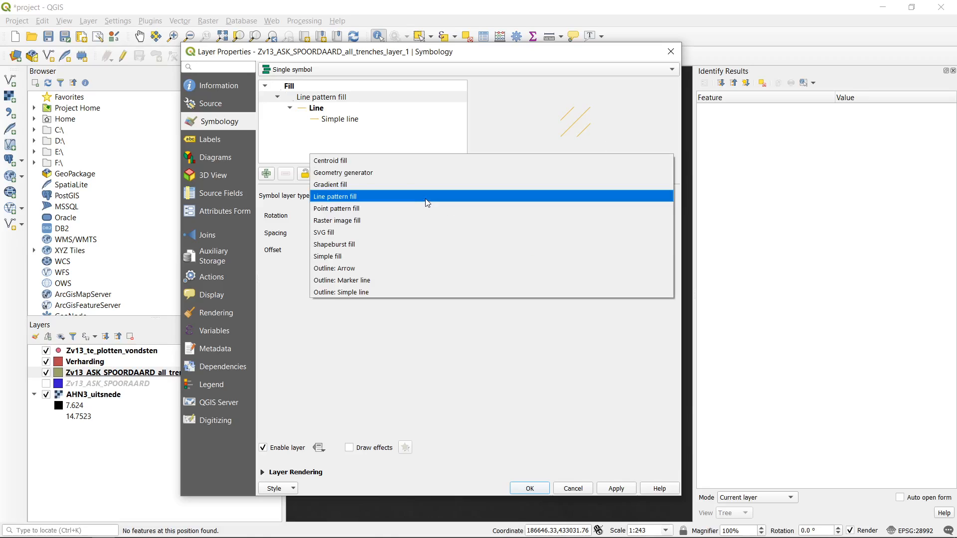
left_click(398, 257)
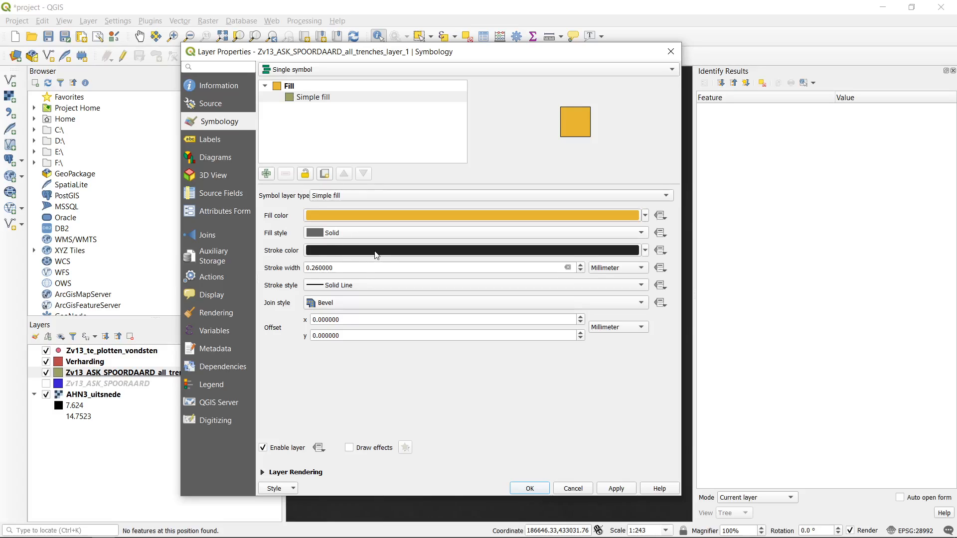
left_click(363, 268)
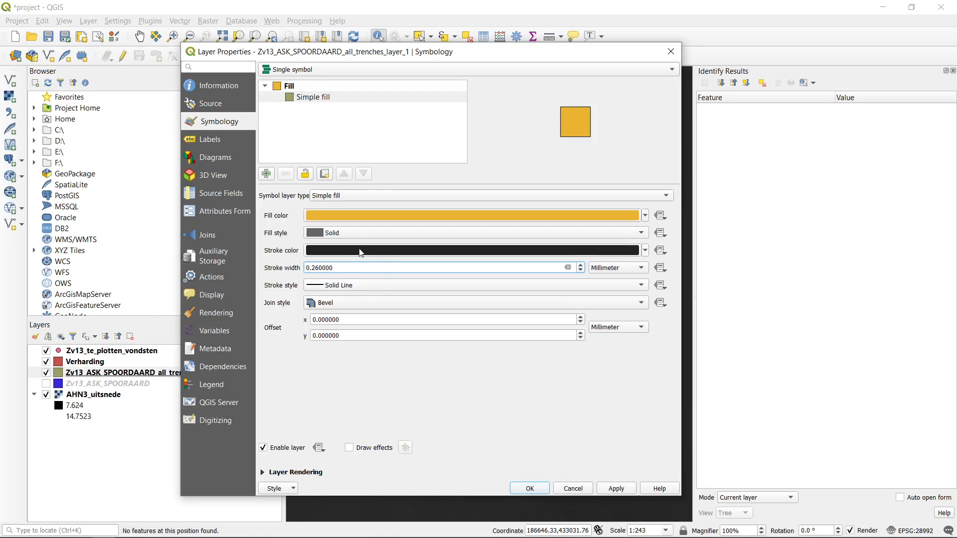
- Switch the layer's symbology to Categorized, based on the SPOORAARD column
left_click(350, 76)
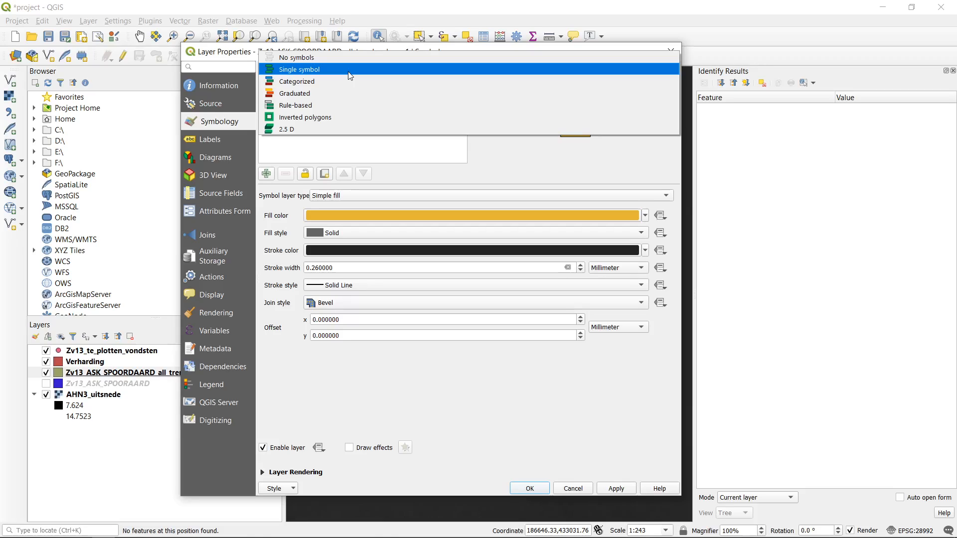
left_click(321, 85)
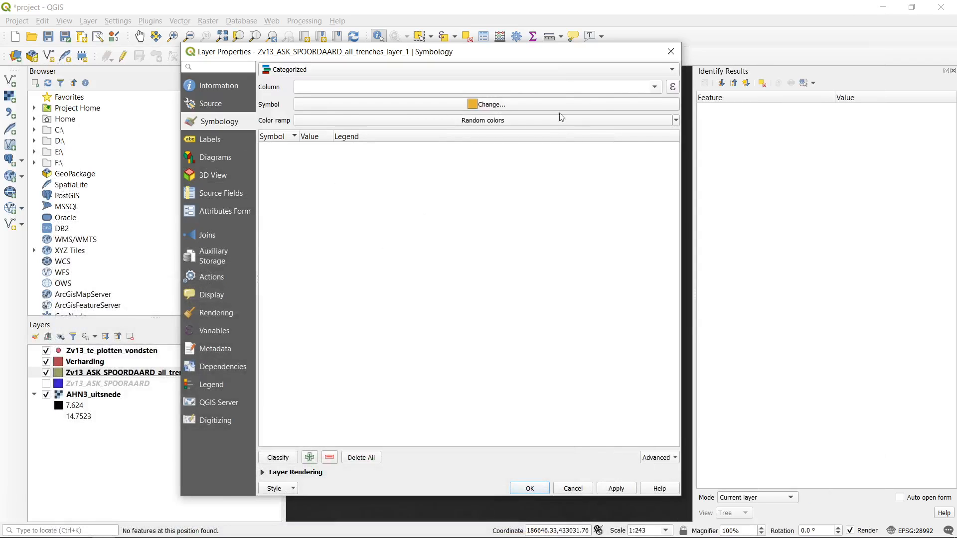
left_click(654, 87)
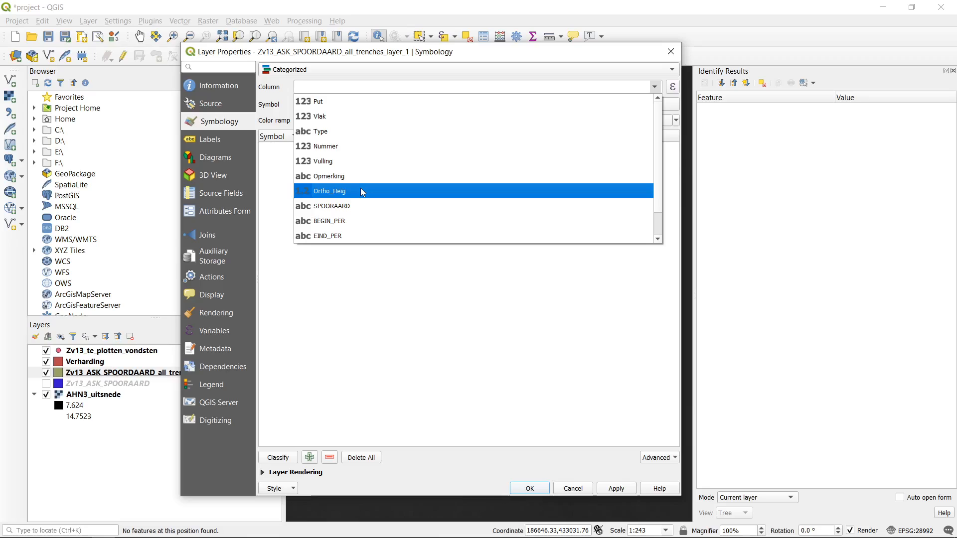
scroll(361, 189, "down", 1)
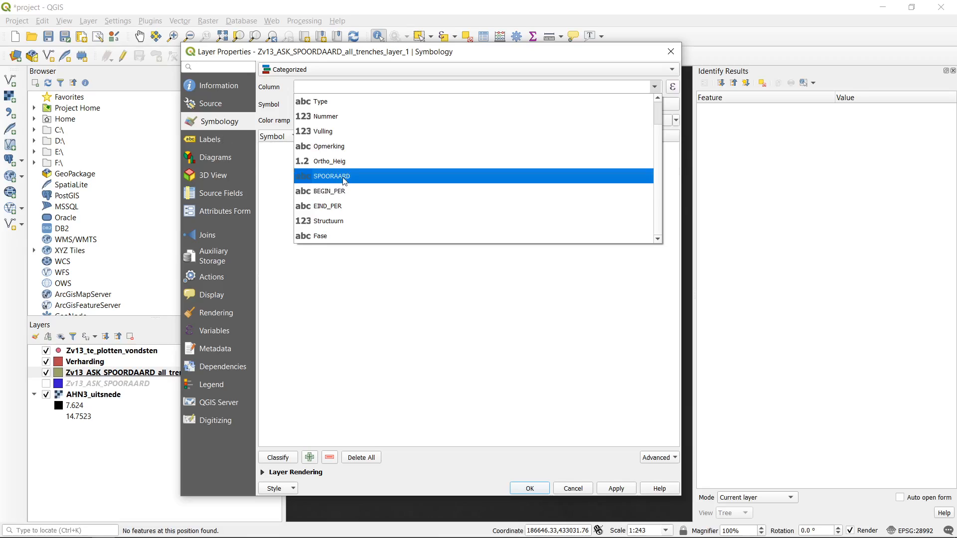
scroll(359, 107, "up", 1)
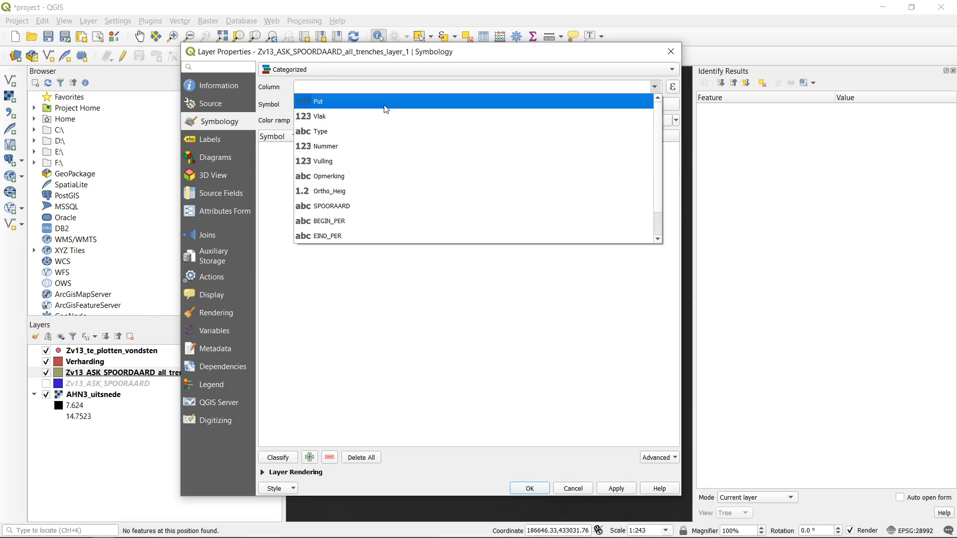
scroll(385, 109, "down", 1)
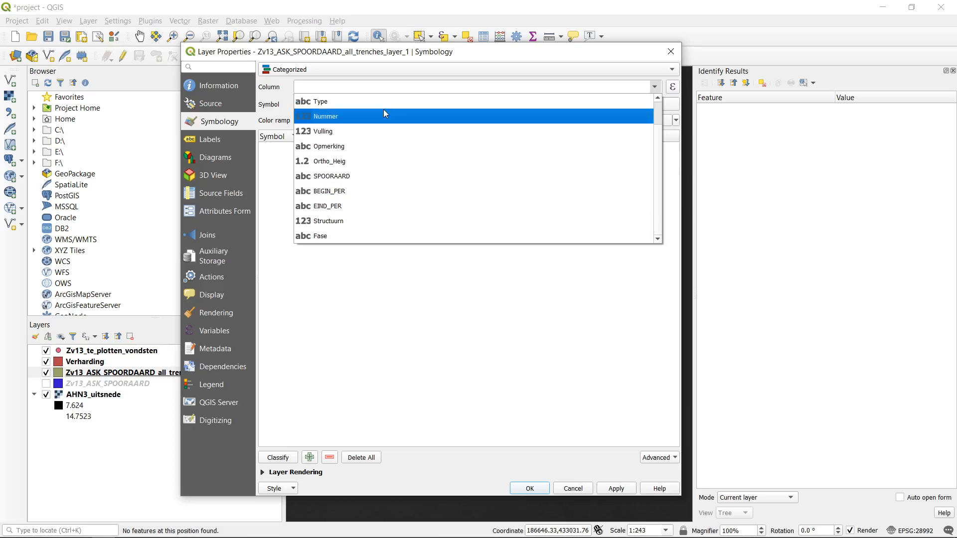
left_click(337, 180)
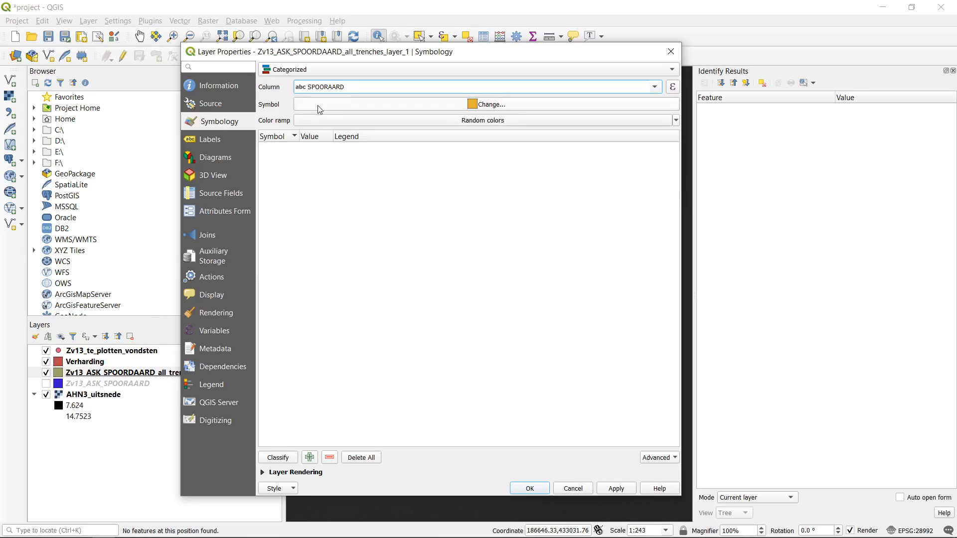
- Classify the SPOORAARD values into categories with random colors, widening the Value column to fit the full category names
left_click(279, 458)
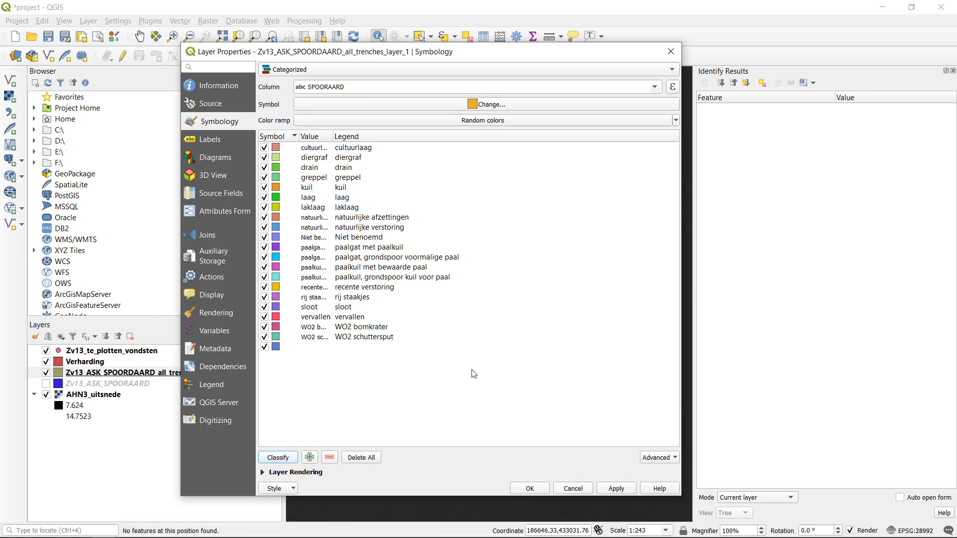
left_click_drag(334, 135, 456, 164)
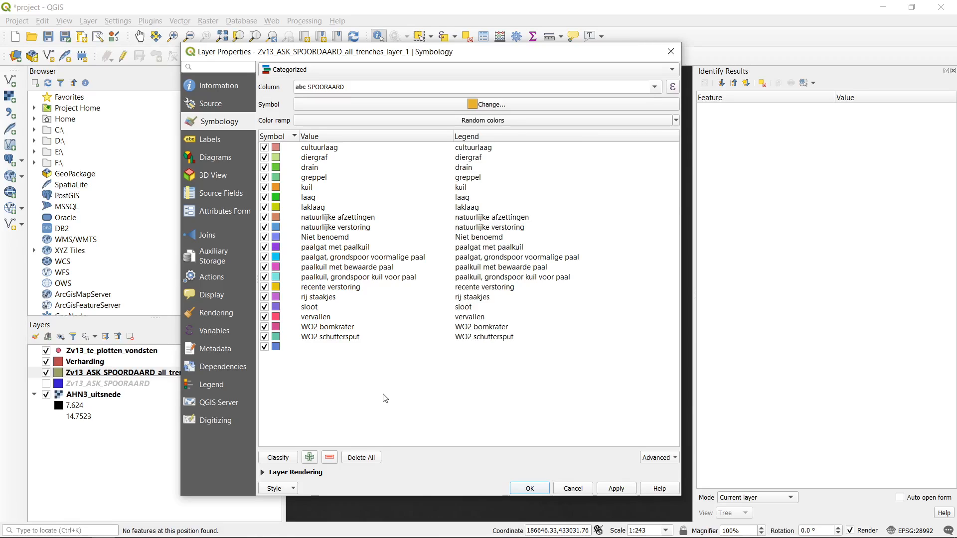
left_click(282, 457)
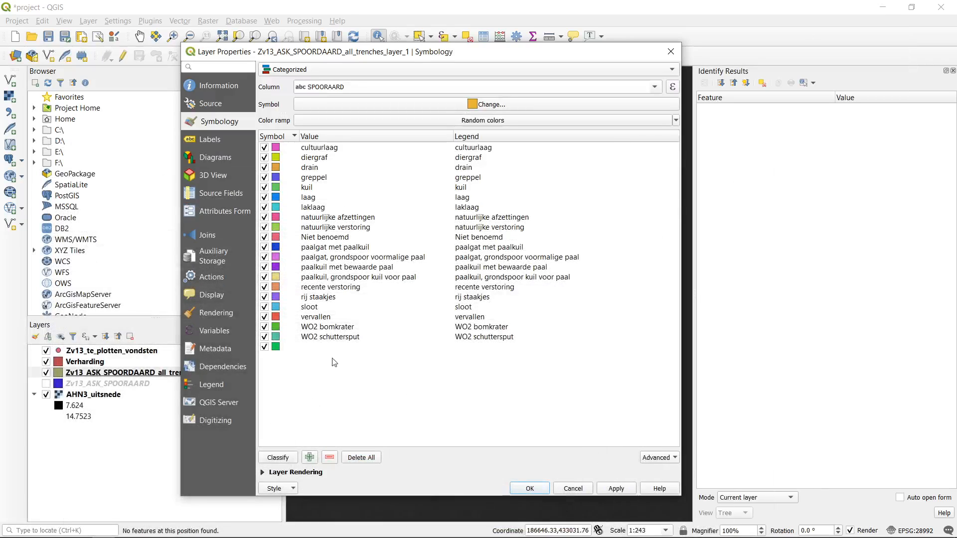
- Disable the display of the category without a value at the end of the class list
left_click(312, 347)
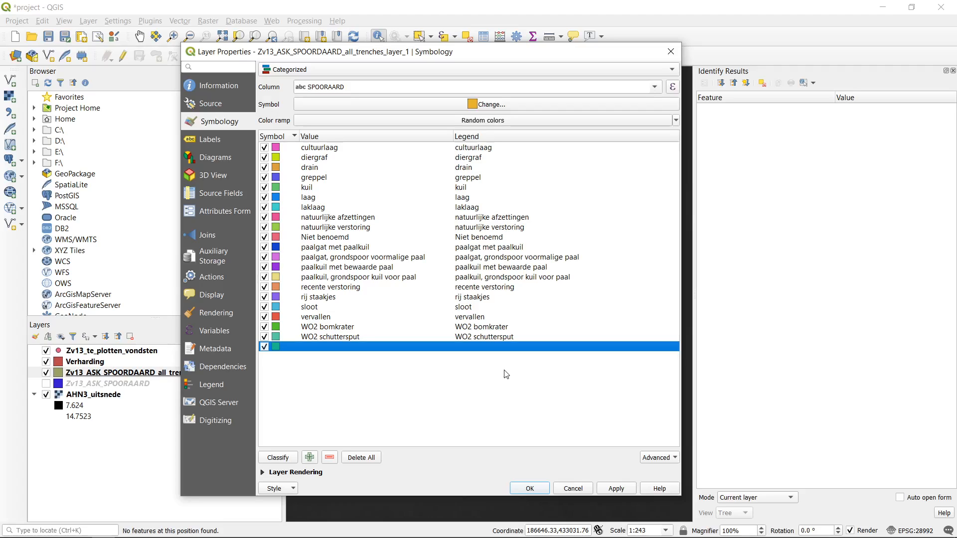
left_click(276, 369)
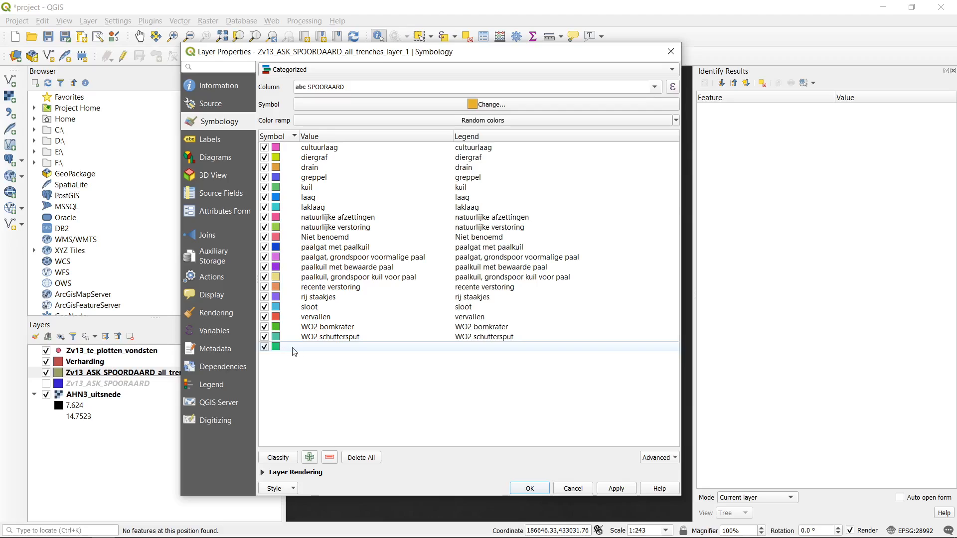
left_click(265, 347)
- Shuffle the random category colors twice and look at the symbol settings of the cultuurlaag category without changing them
left_click(511, 122)
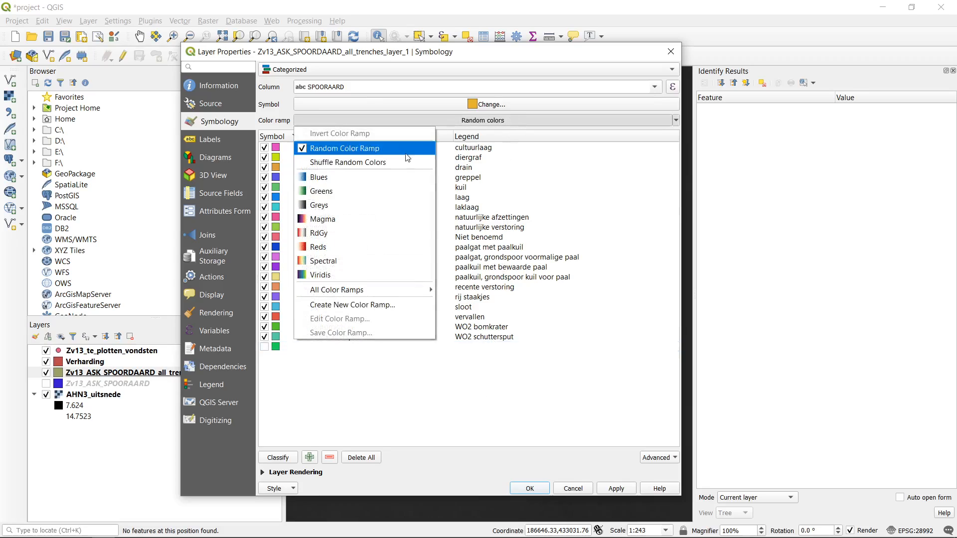
left_click(373, 162)
left_click(405, 121)
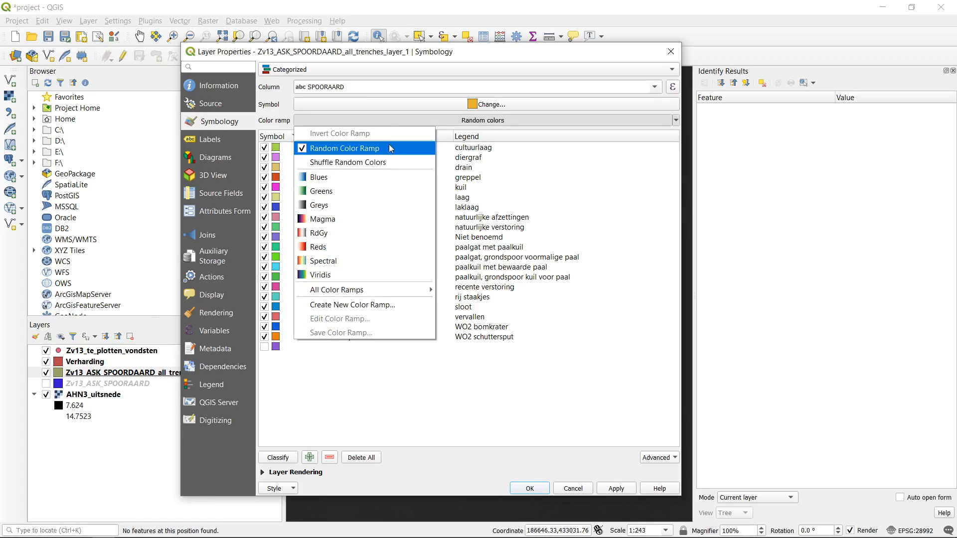
left_click(378, 160)
left_click(392, 124)
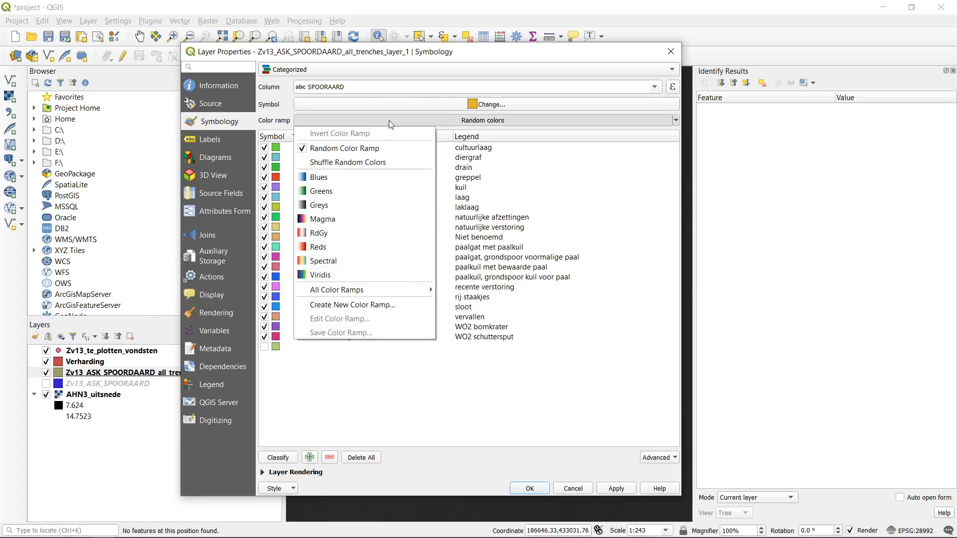
left_click(392, 125)
double_click(276, 150)
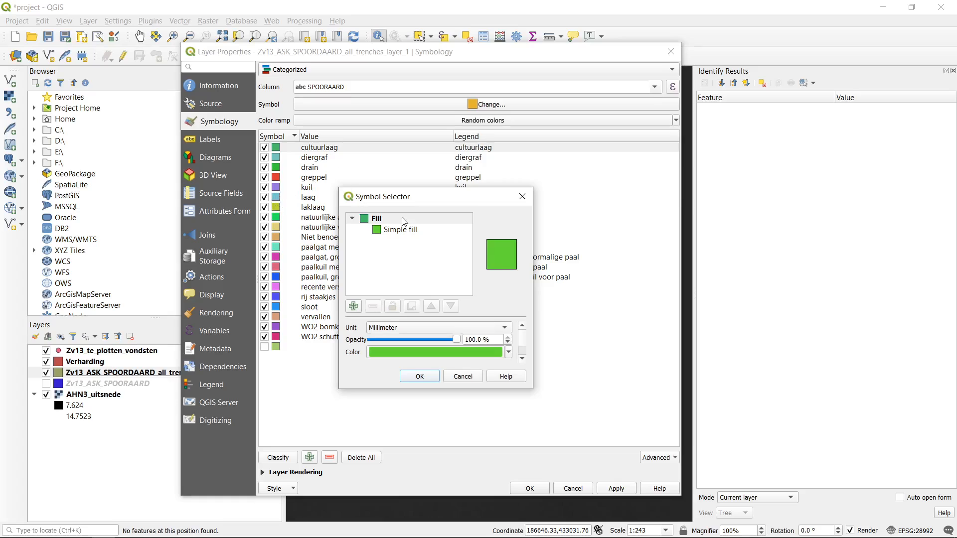
left_click(529, 198)
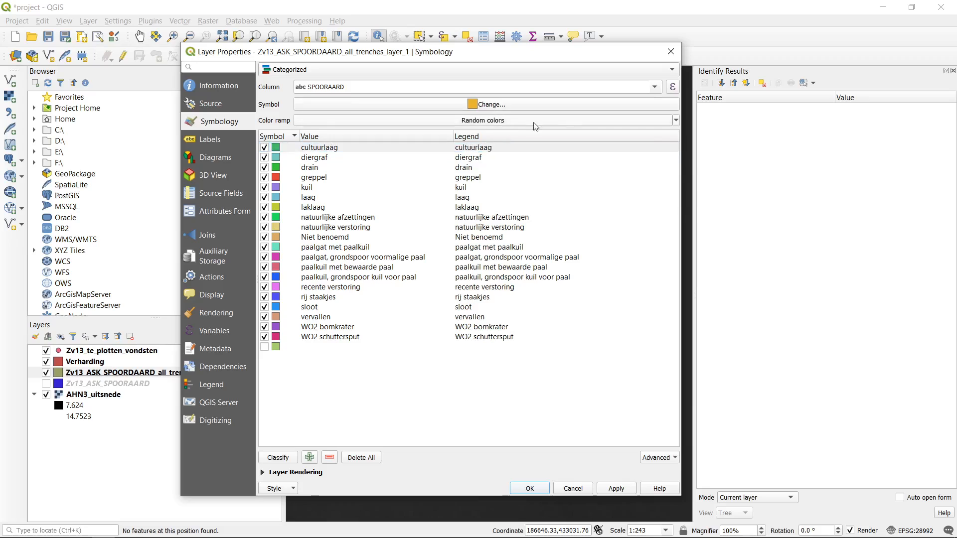
- Color the SPOORAARD categories with the Spectral color ramp
left_click(675, 121)
left_click(676, 122)
left_click(676, 121)
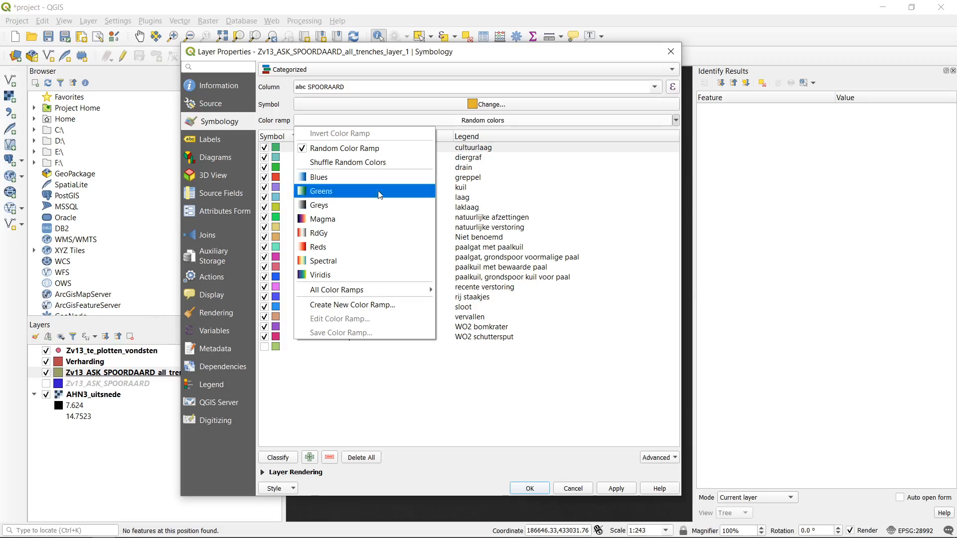
left_click(368, 264)
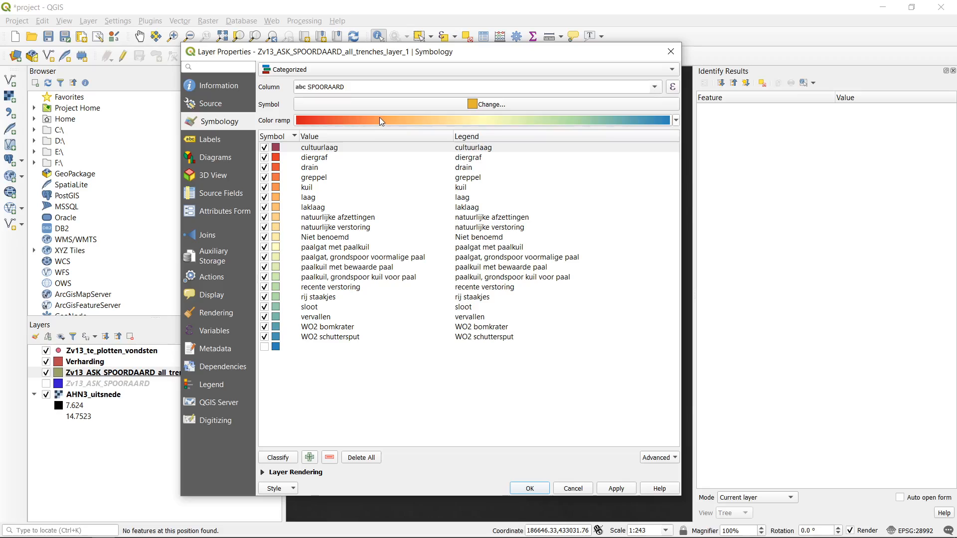
- Review the Spectral ramp's gradient stops and the full list of color ramps, and accept the categorized symbology with Spectral
left_click(648, 120)
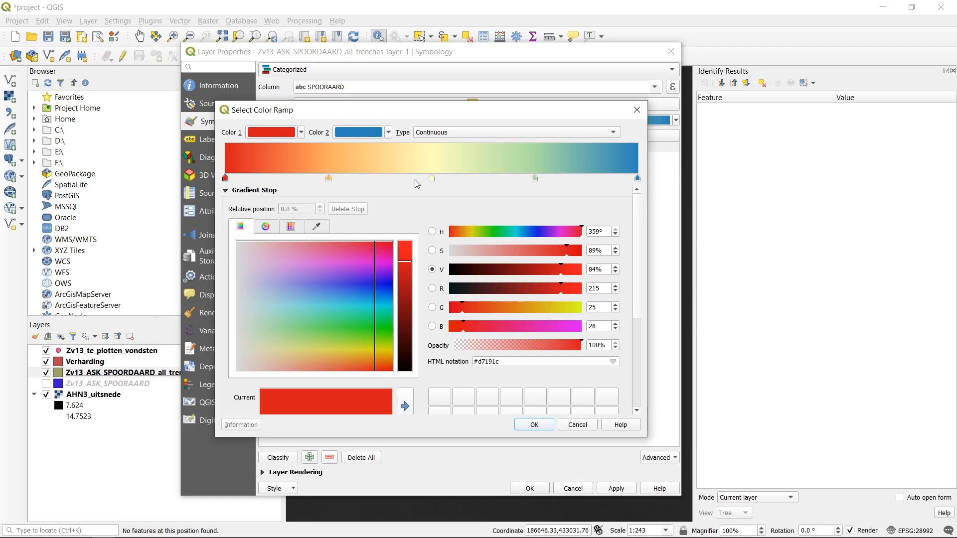
left_click(637, 112)
left_click(676, 120)
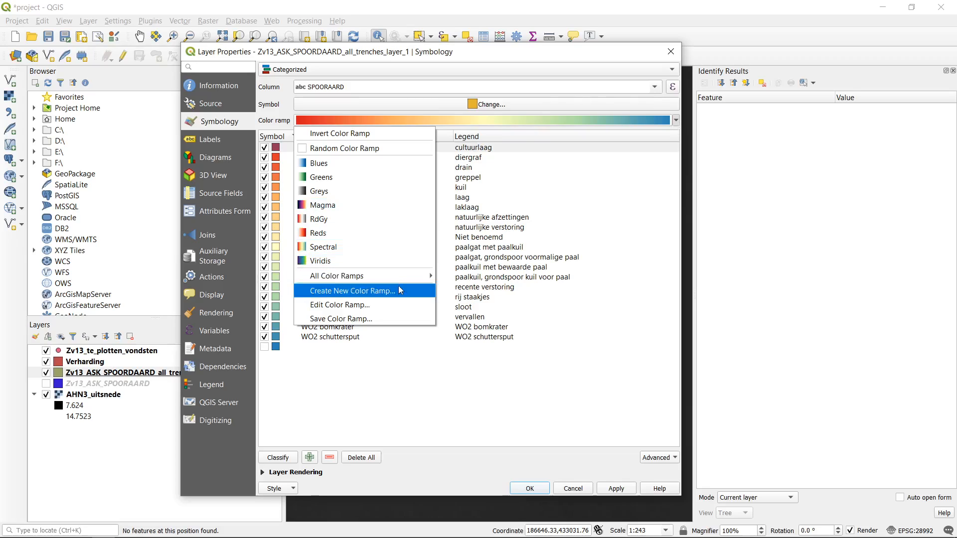
mouse_move(401, 283)
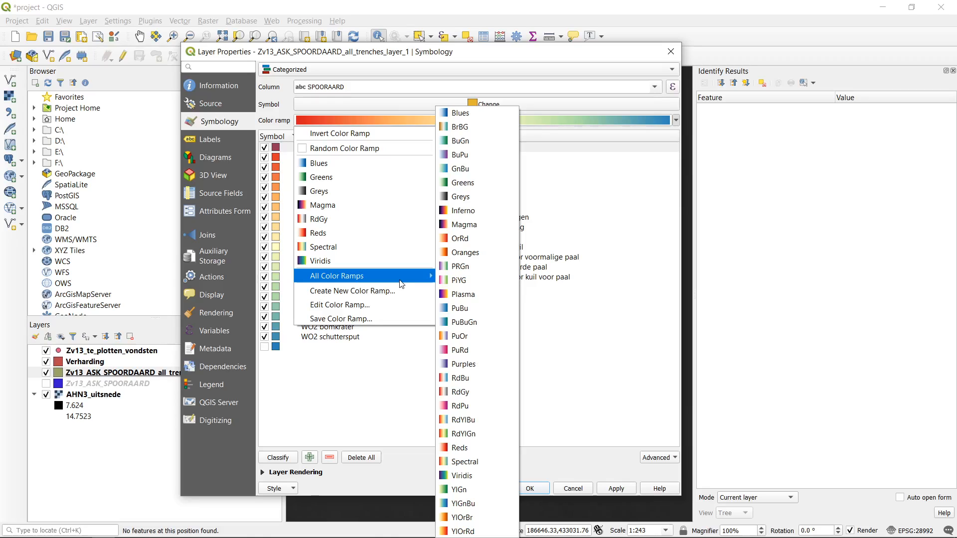
left_click(337, 400)
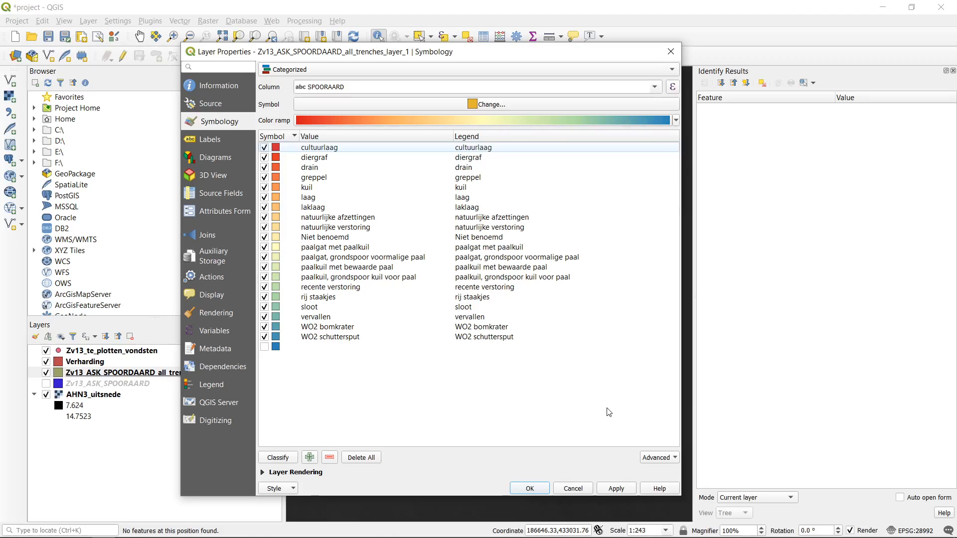
left_click(543, 491)
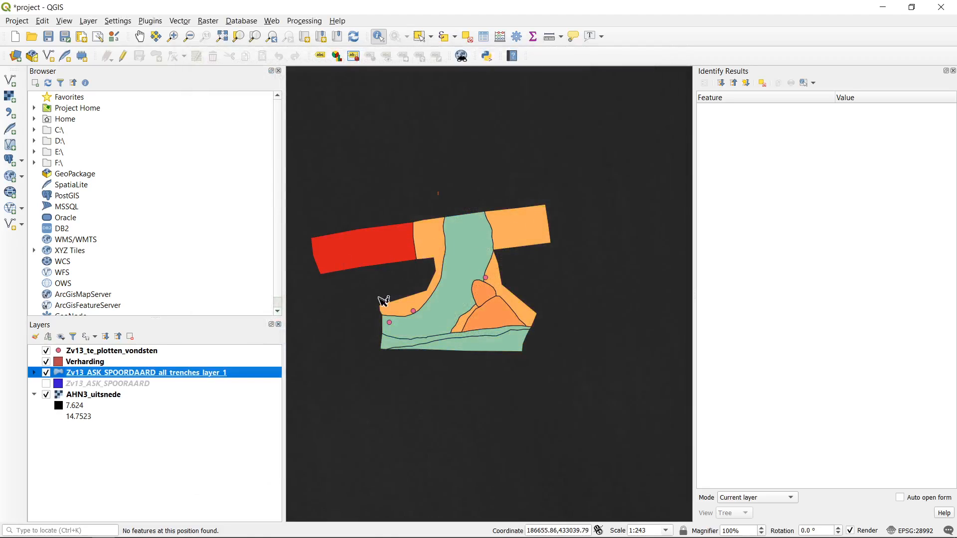
- Identify several differently colored trench polygons on the map and compare their SPOORAARD attribute values
left_click(521, 229)
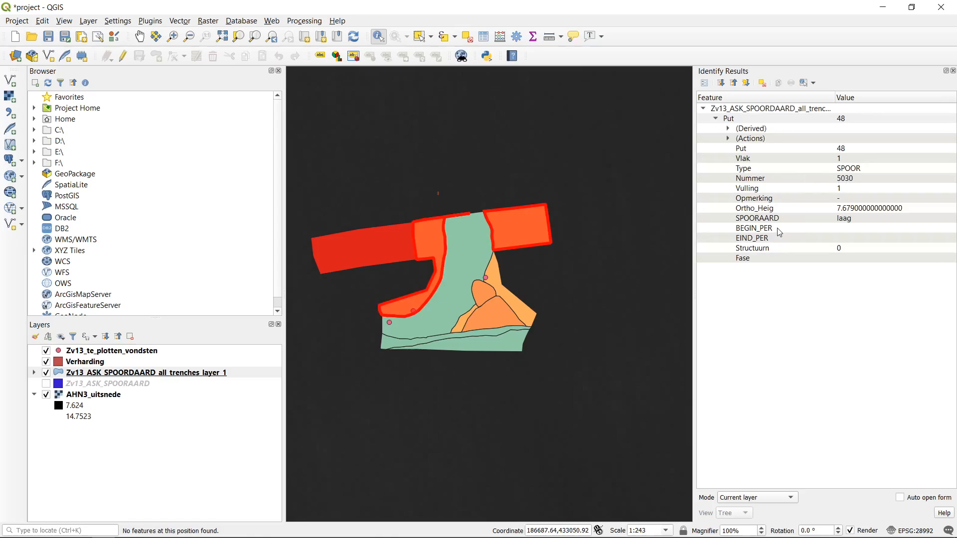
left_click(793, 219)
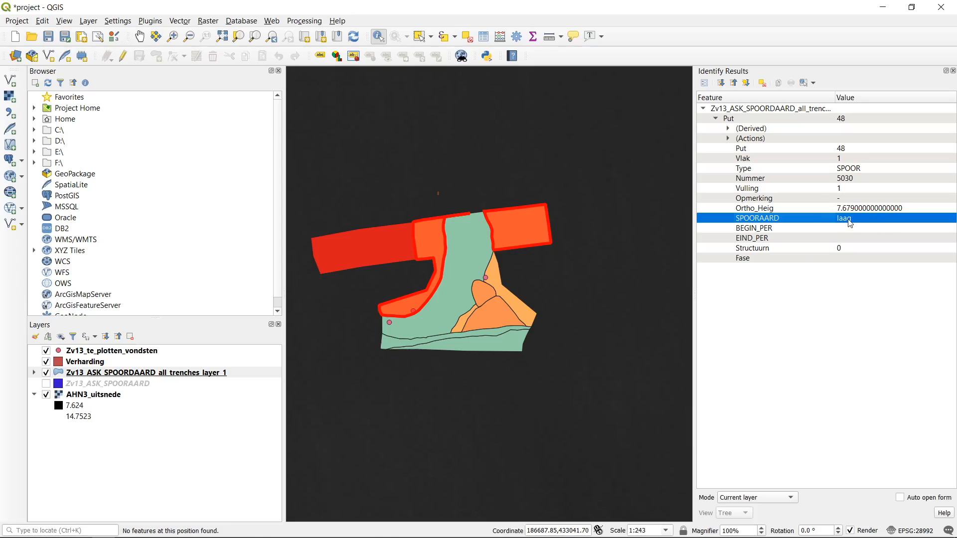
left_click(491, 251)
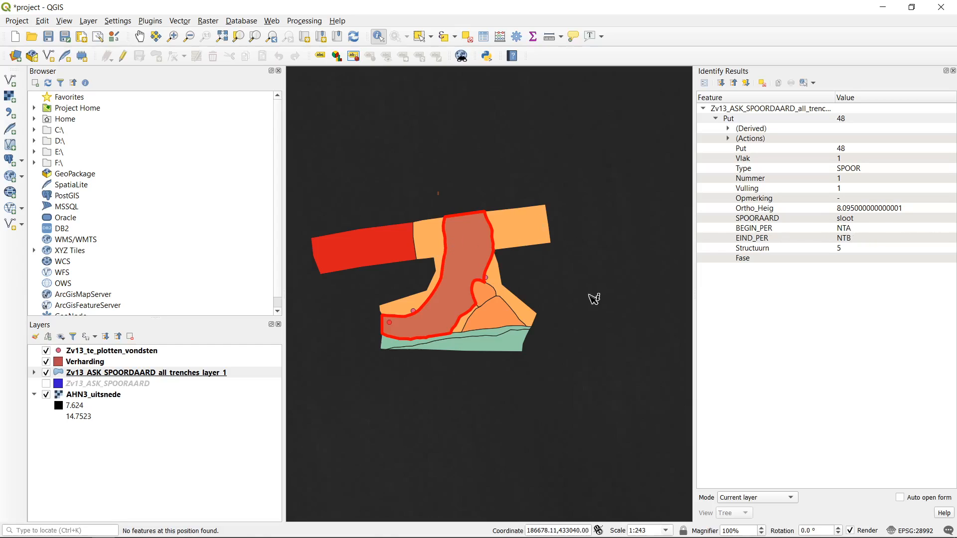
left_click(522, 313)
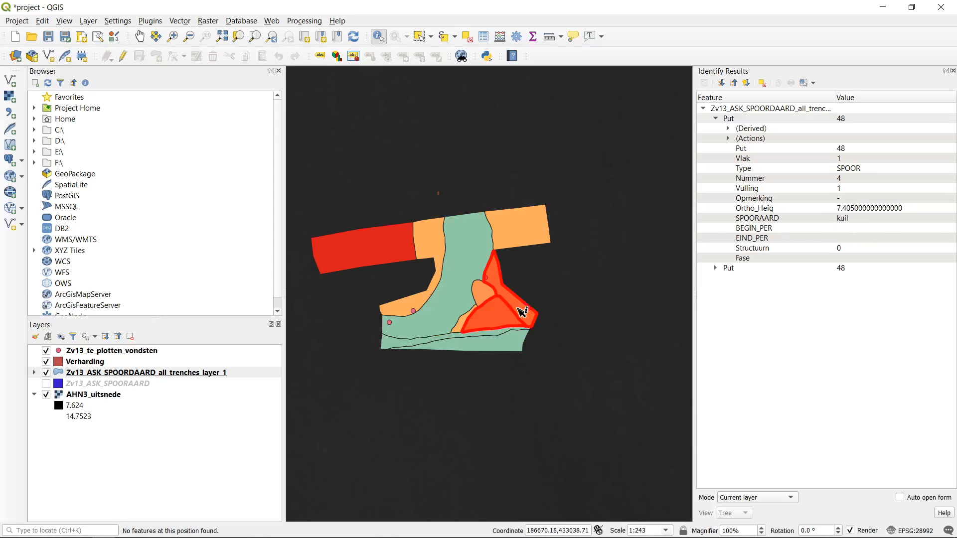
left_click(482, 252)
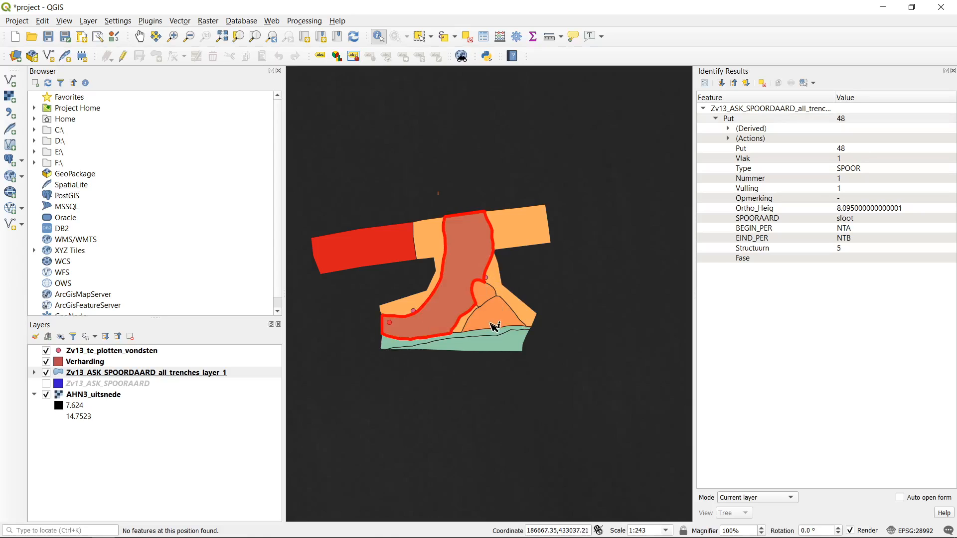
left_click(491, 342)
left_click(503, 318)
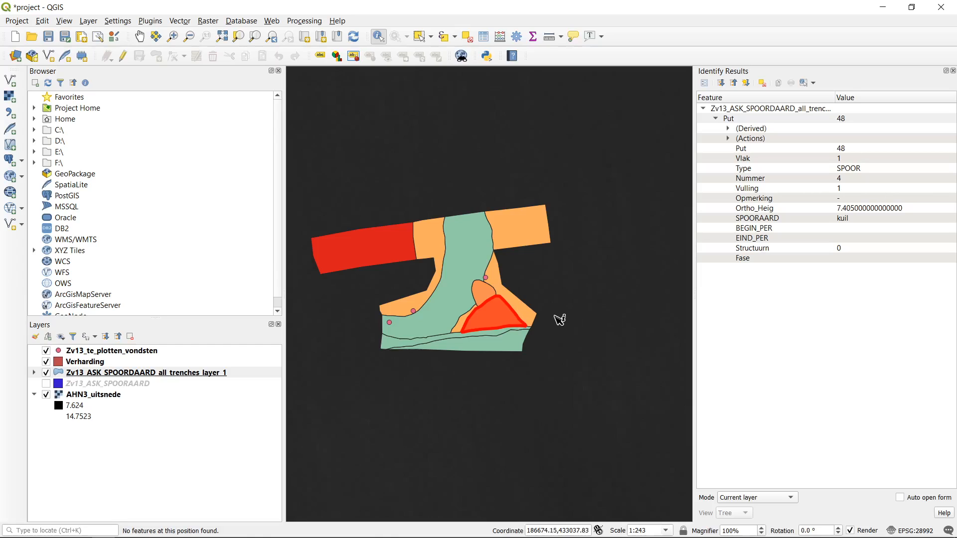
left_click(533, 315)
left_click(595, 257)
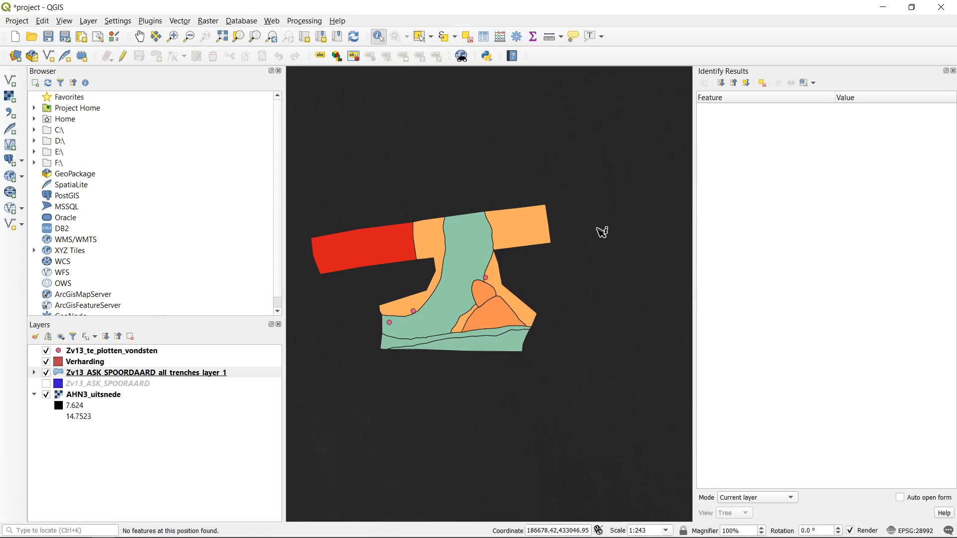
- Examine the categorized colors of the other trenches across the excavation area
scroll(601, 232, "down", 3)
scroll(453, 154, "up", 2)
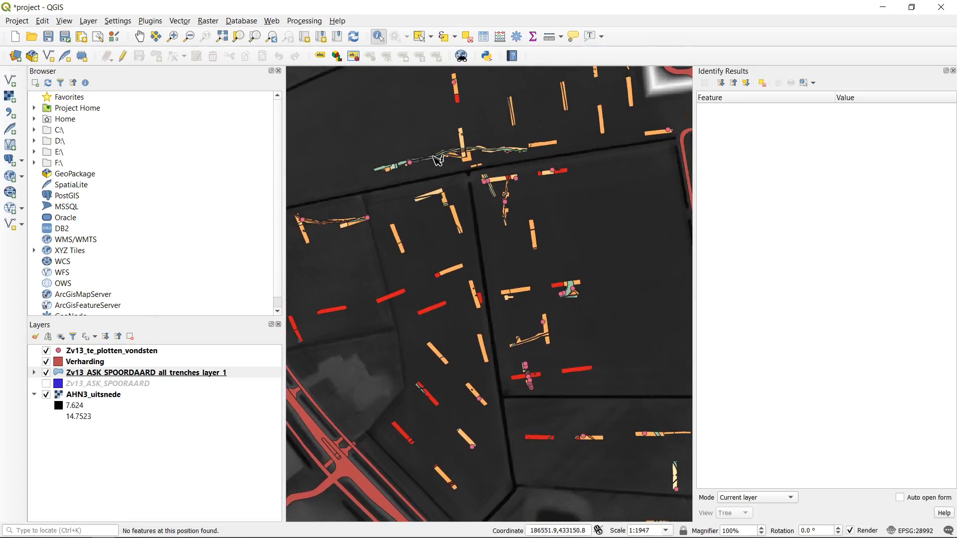
left_click_drag(539, 327, 508, 214)
left_click_drag(545, 269, 410, 233)
scroll(400, 228, "down", 1)
left_click_drag(604, 224, 412, 183)
left_click_drag(598, 319, 294, 162)
left_click_drag(519, 168, 420, 286)
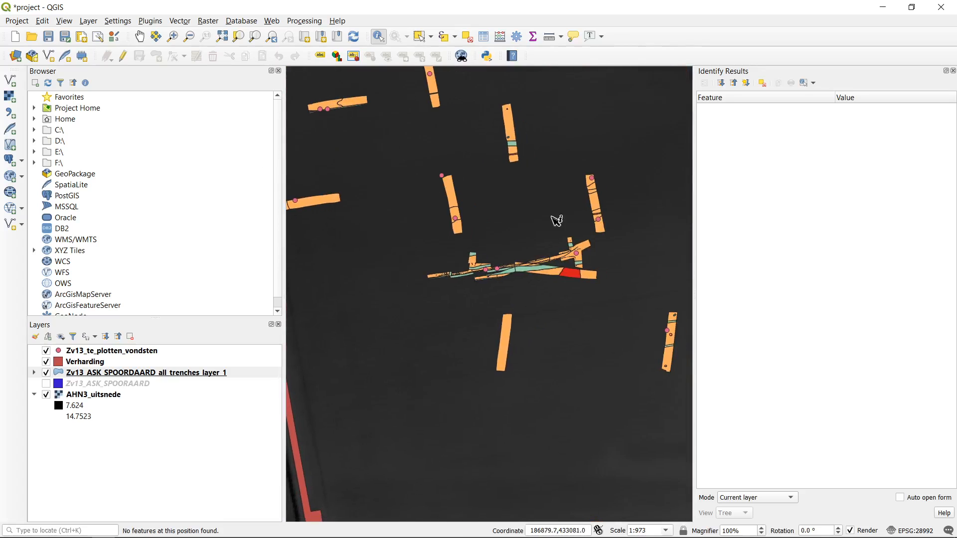
left_click_drag(576, 197, 554, 222)
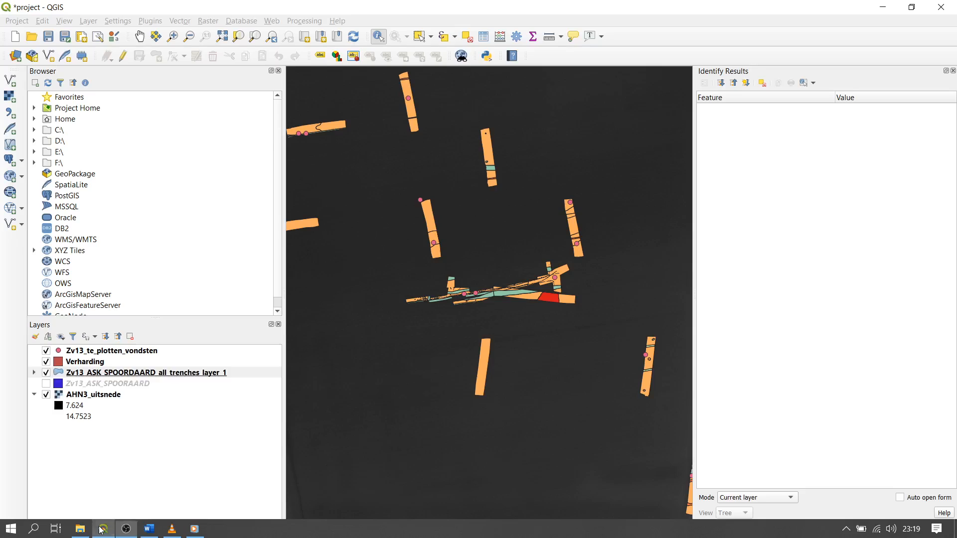
left_click(104, 528)
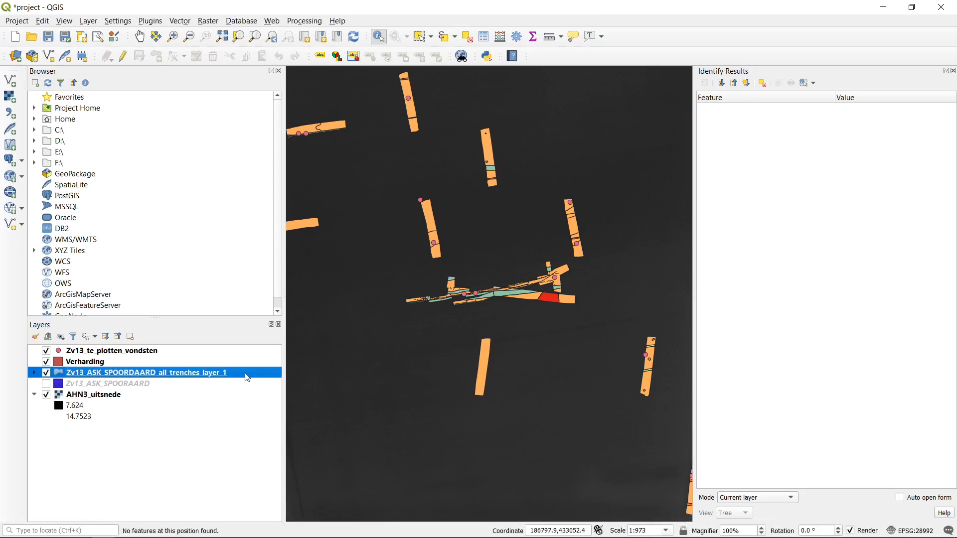
- Expand the legend of Zv13_ASK_SPOORDAARD_all_trenches_layer_1 and enlarge the layer list to fit all its categories
left_click(34, 373)
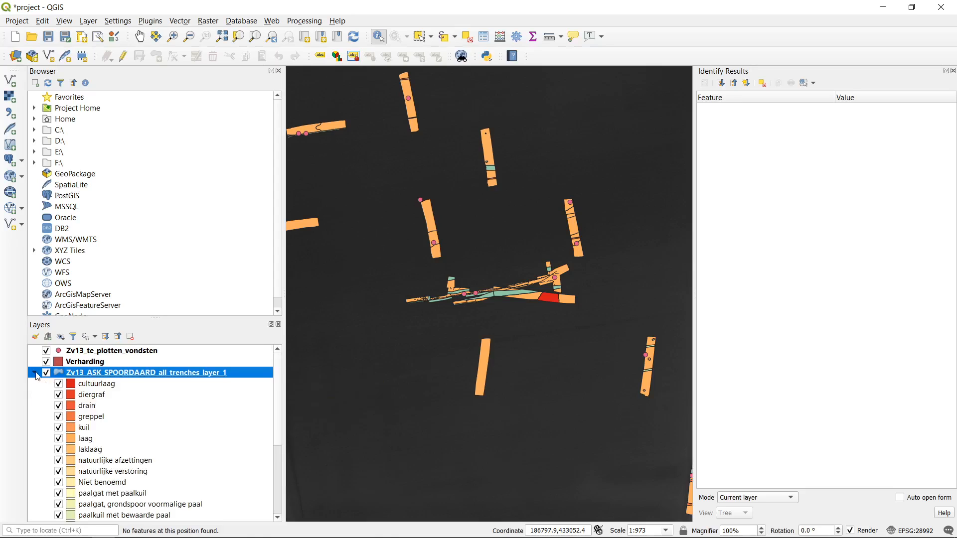
left_click_drag(144, 316, 153, 216)
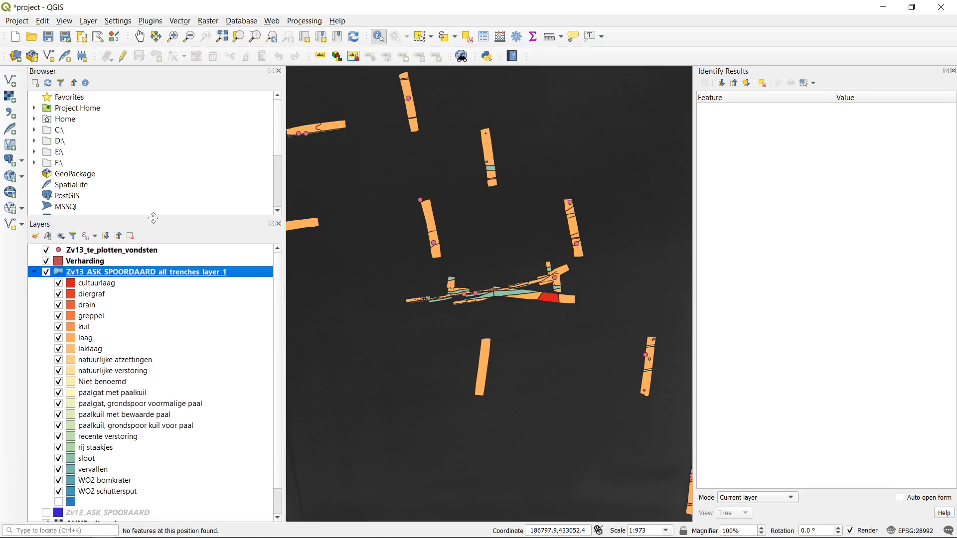
left_click(110, 284)
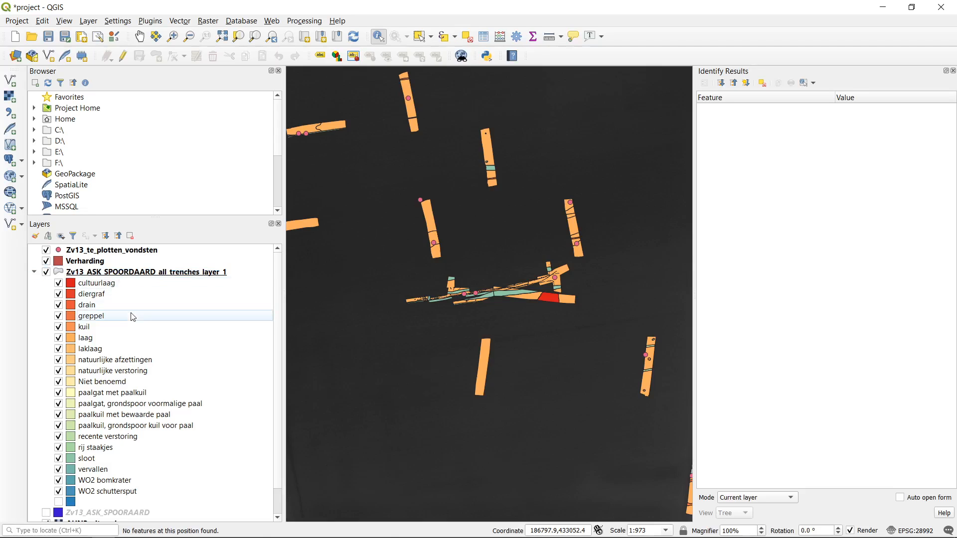
scroll(121, 387, "down", 1)
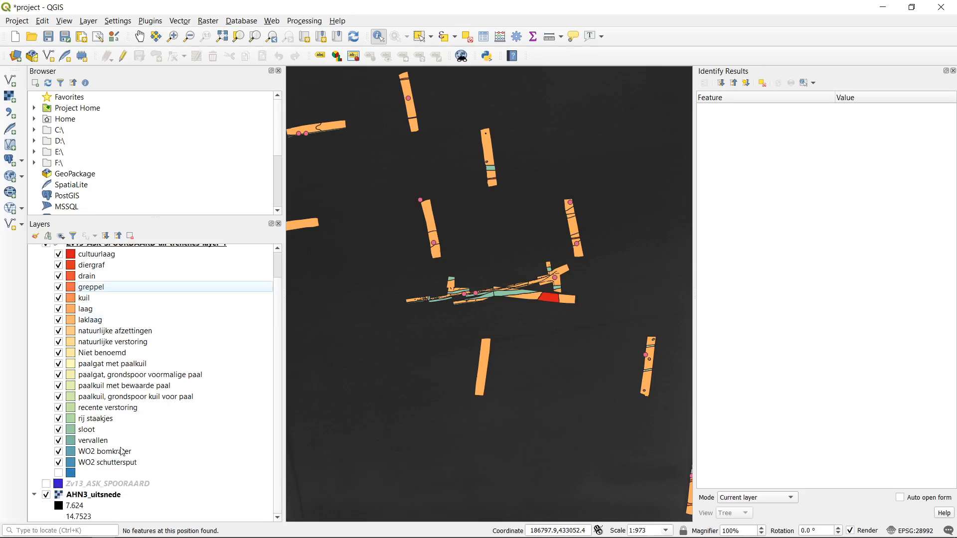
- Hide the sloot, rij staakjes, recente verstoring and paalkuil, grondspoor kuil voor paal categories on the map and show them again
left_click(59, 430)
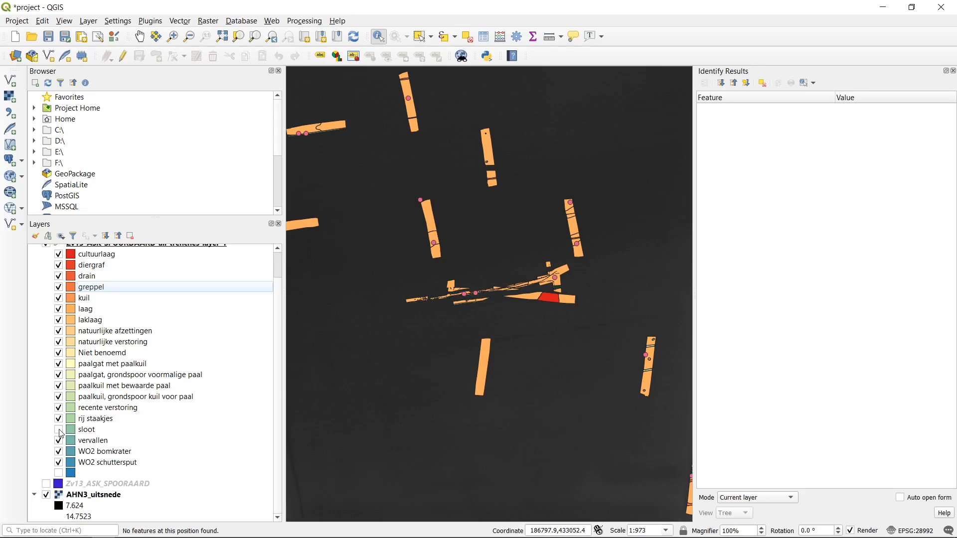
left_click(59, 429)
left_click(59, 418)
left_click(58, 408)
left_click(58, 397)
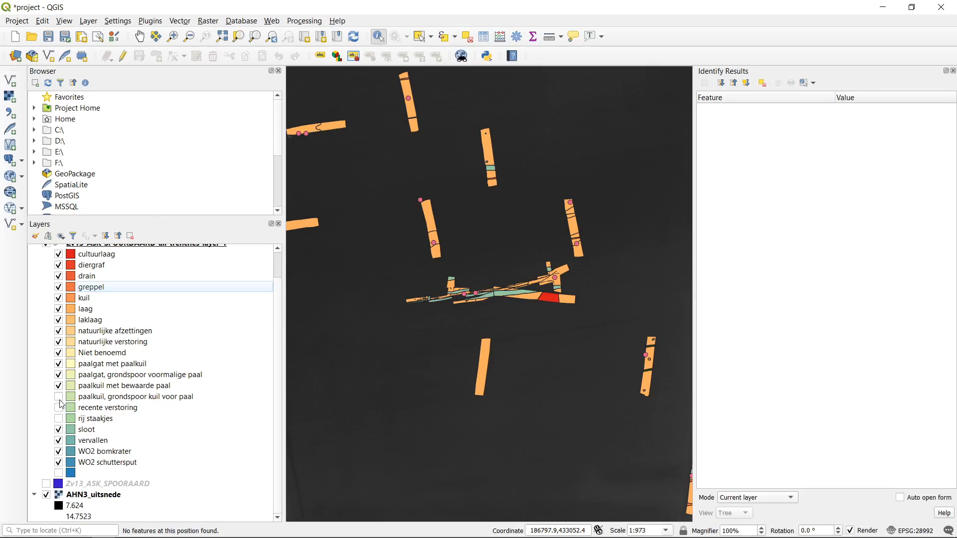
left_click(59, 419)
left_click(58, 408)
left_click(59, 397)
left_click(58, 429)
left_click(59, 430)
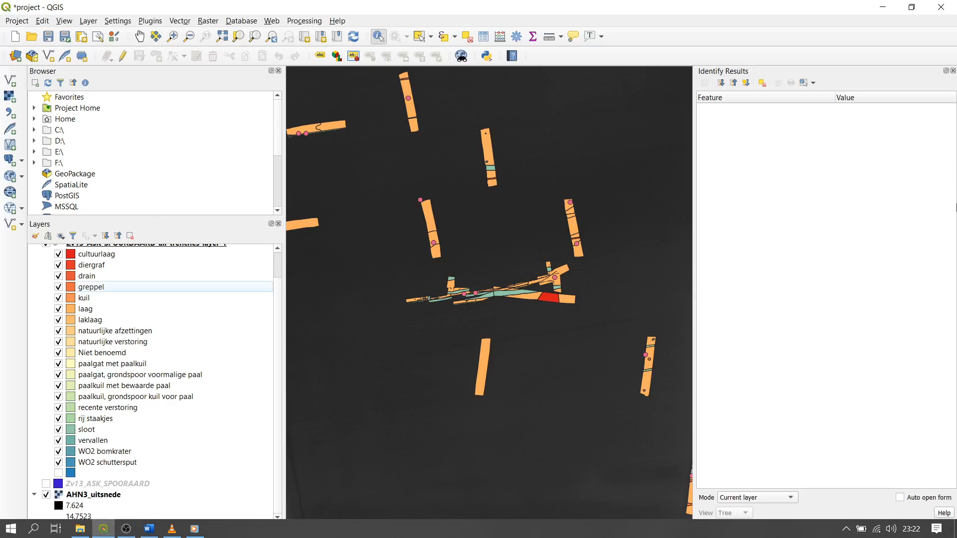
- Collapse the category legend of Zv13_ASK_SPOORDAARD_all_trenches_layer_1
scroll(305, 331, "up", 1)
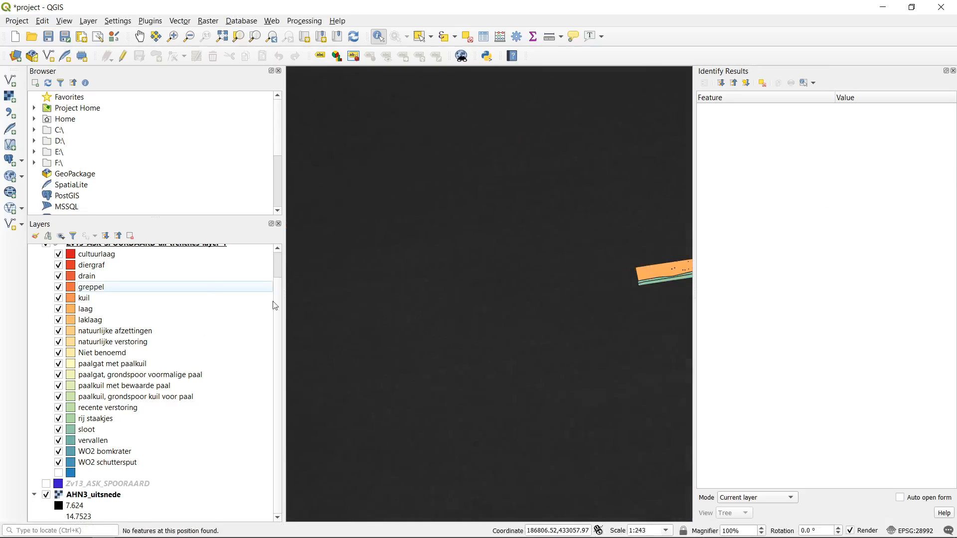
scroll(203, 297, "up", 2)
scroll(449, 256, "down", 1)
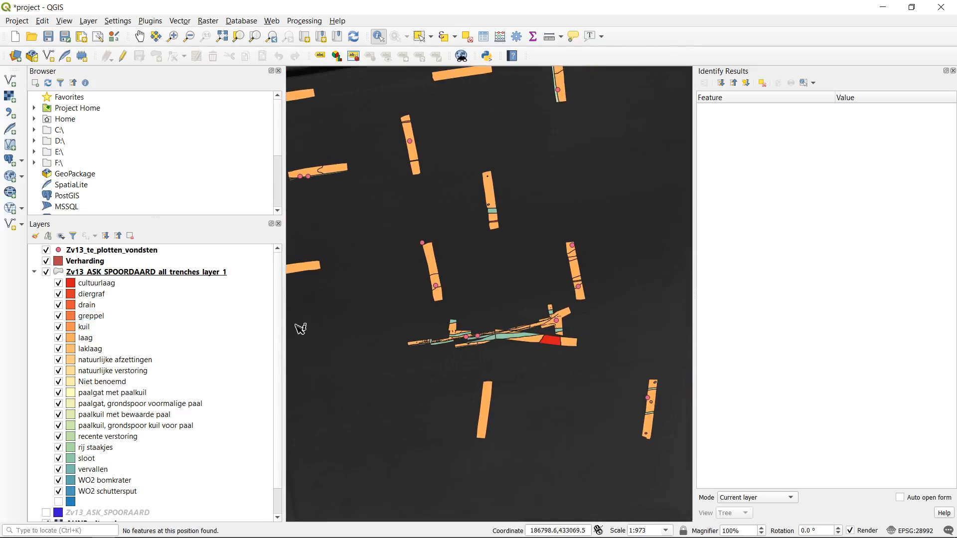
left_click(34, 272)
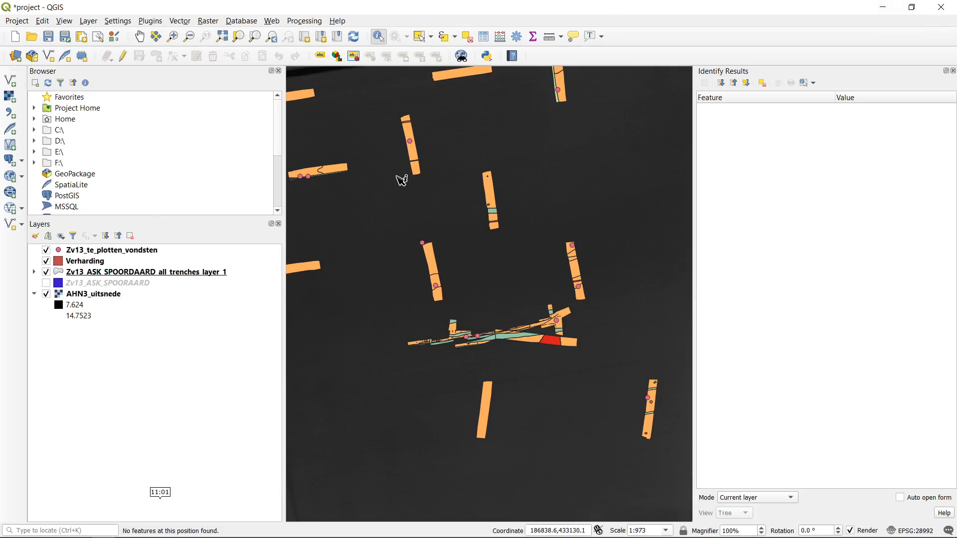
- Open the symbology properties of the AHN3_uitsnede raster layer, and enlarge and reposition the dialog
left_click(118, 297)
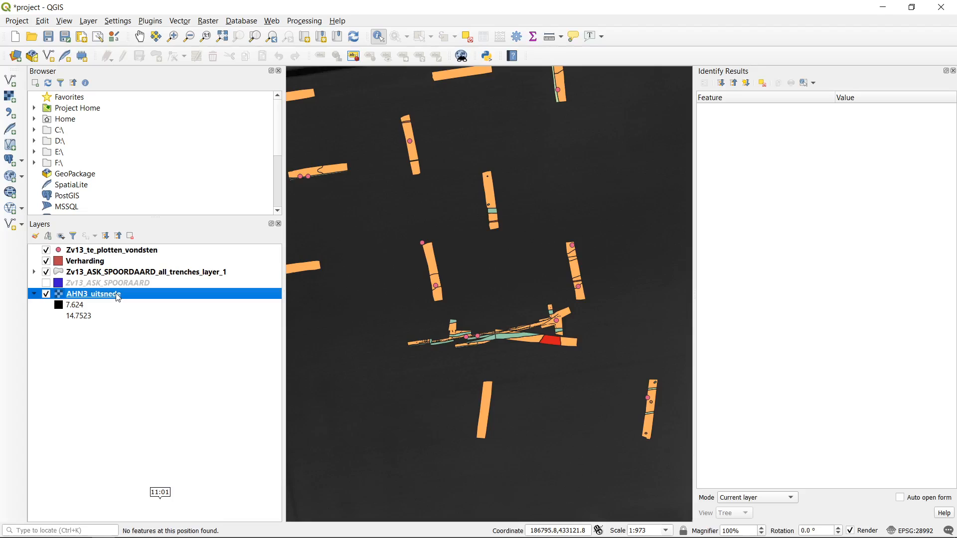
right_click(118, 297)
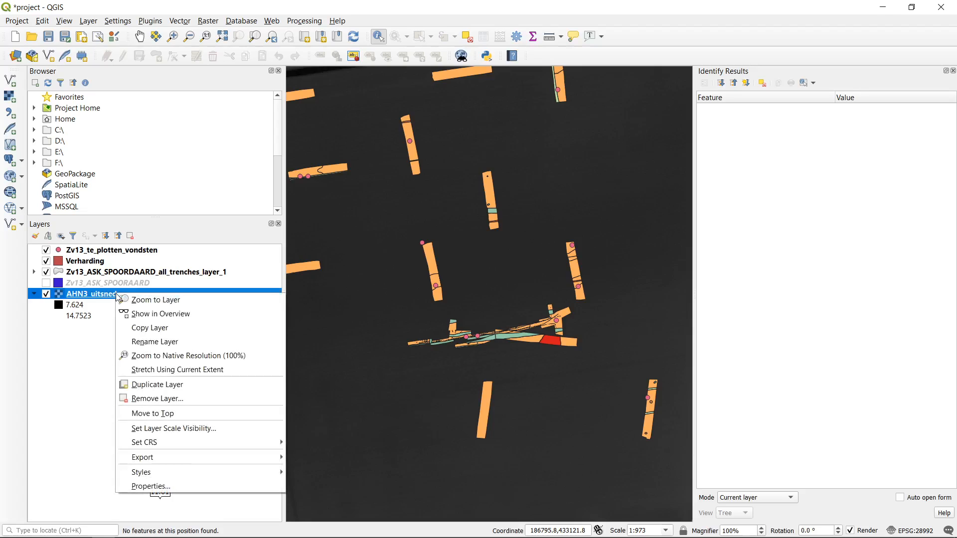
left_click(151, 485)
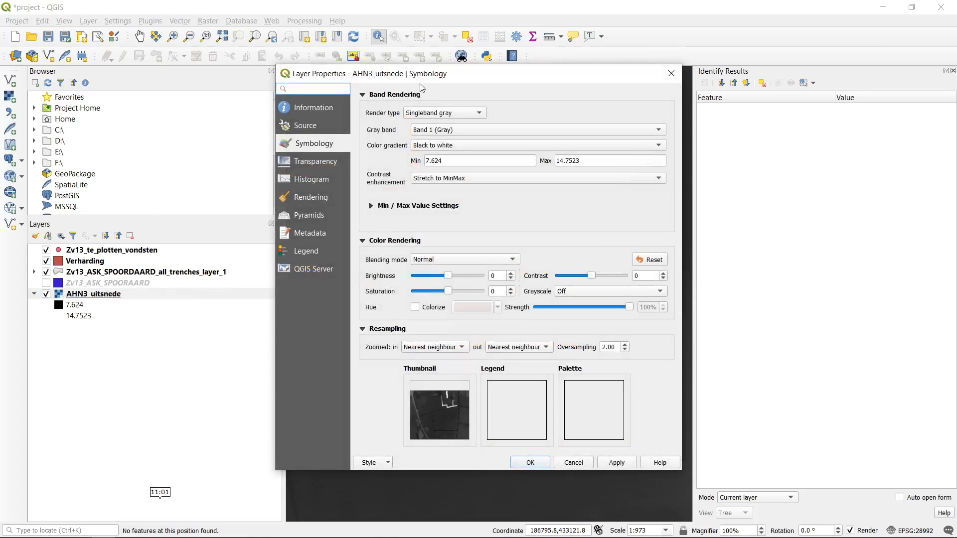
left_click_drag(427, 80, 402, 63)
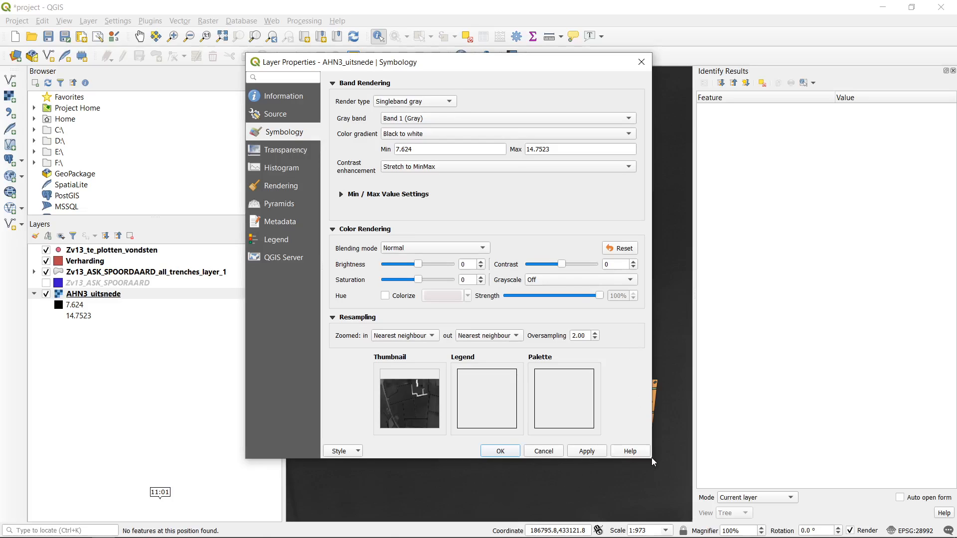
left_click_drag(653, 463, 760, 490)
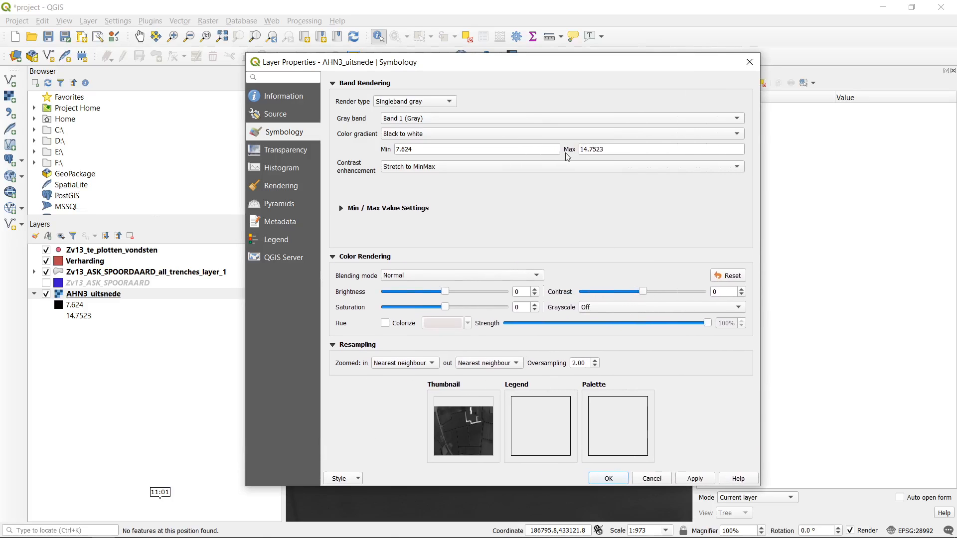
left_click_drag(499, 71, 457, 66)
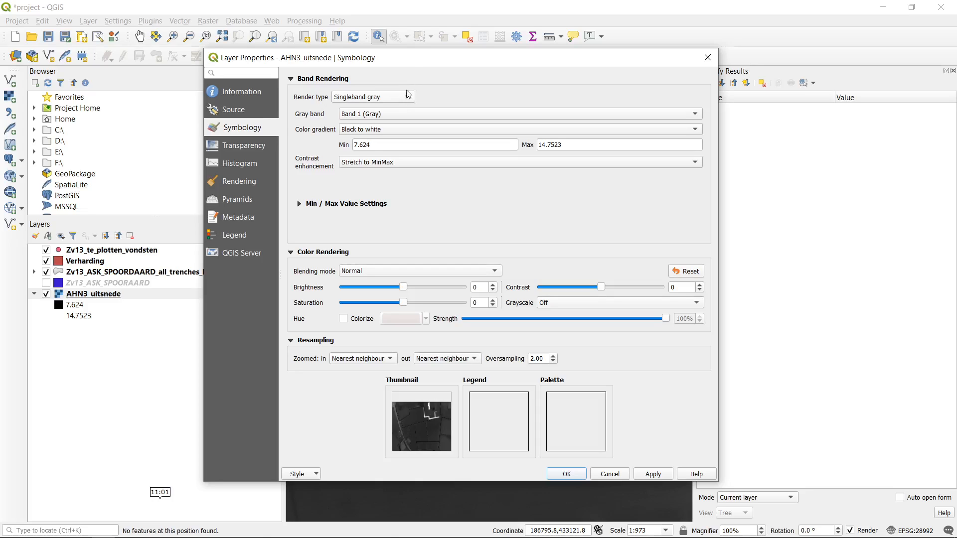
left_click_drag(412, 60, 435, 20)
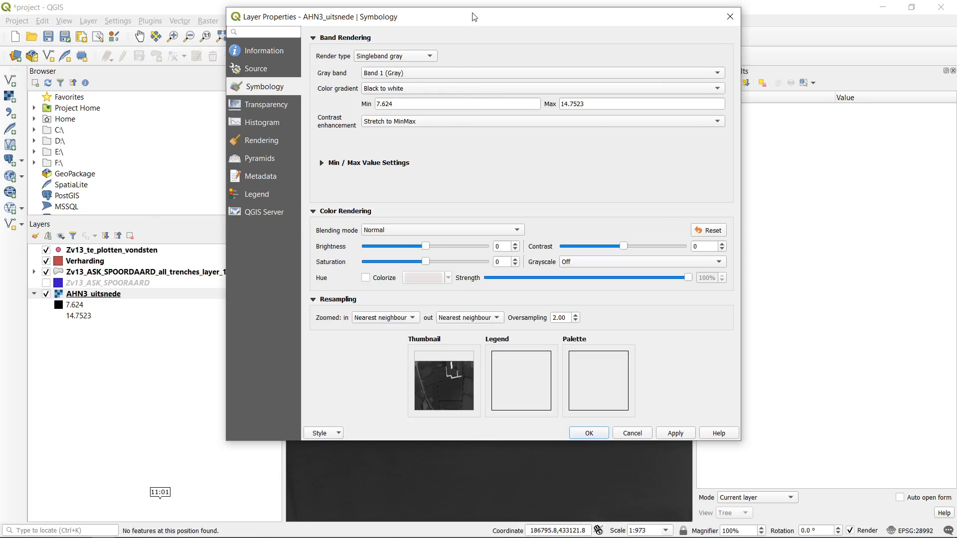
left_click_drag(479, 18, 518, 42)
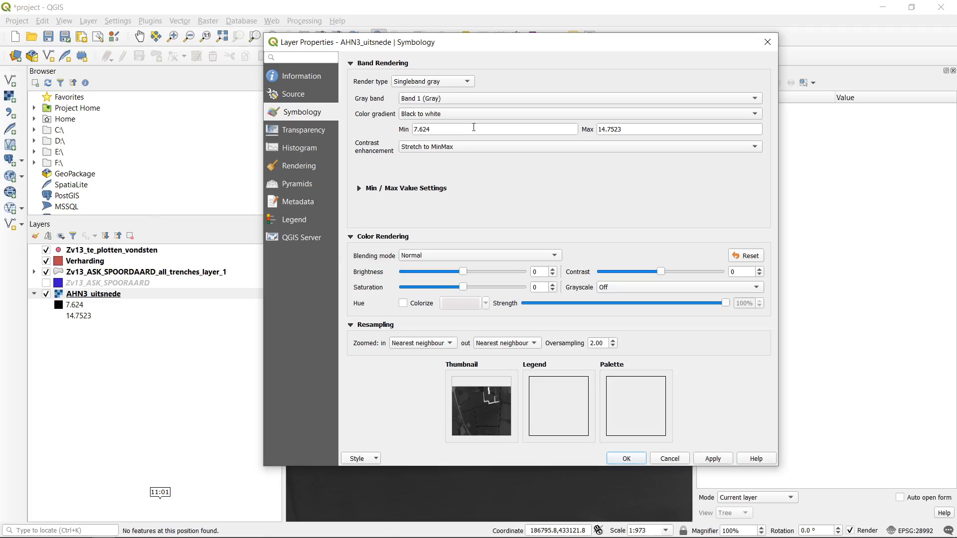
- Try the Multiband color and Paletted/Unique values render types on AHN3_uitsnede and examine their band options
left_click(678, 130)
left_click(436, 82)
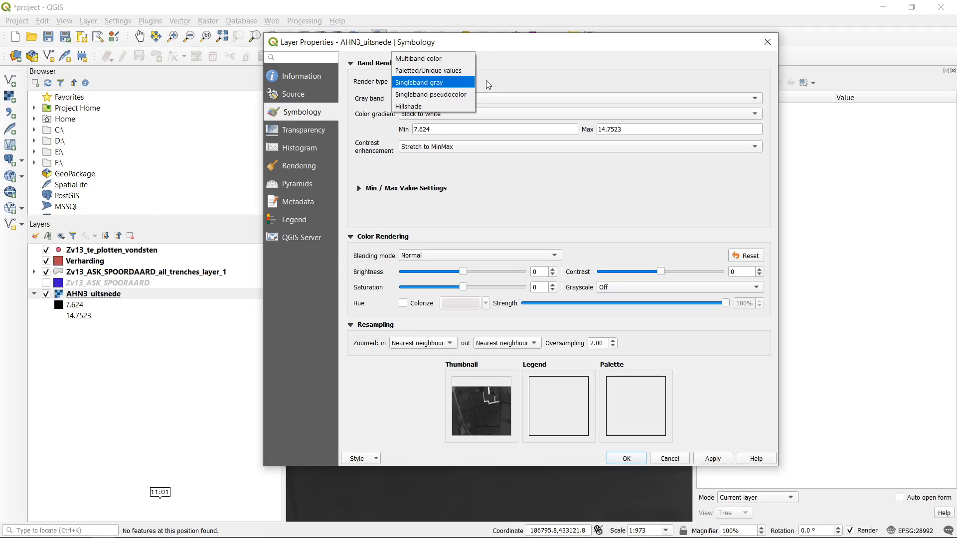
left_click(465, 58)
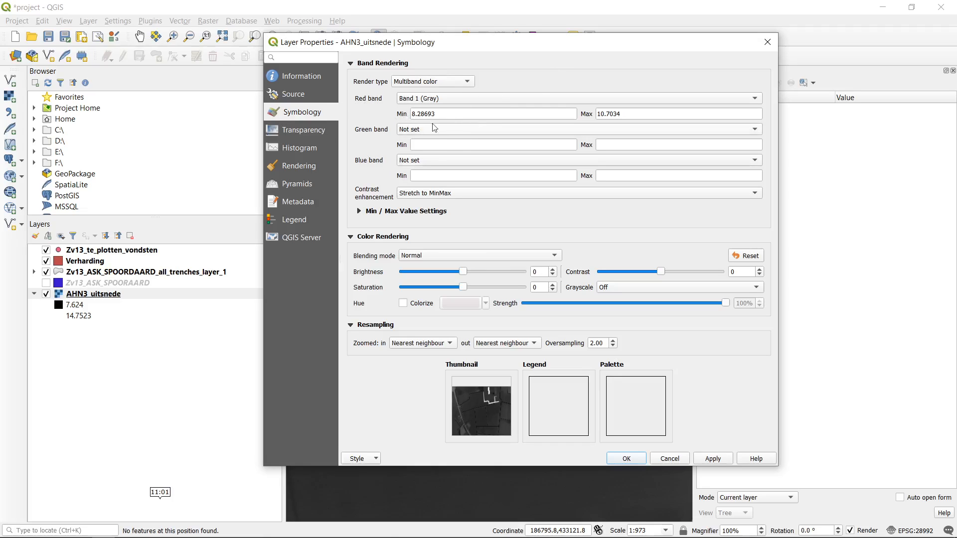
left_click(482, 130)
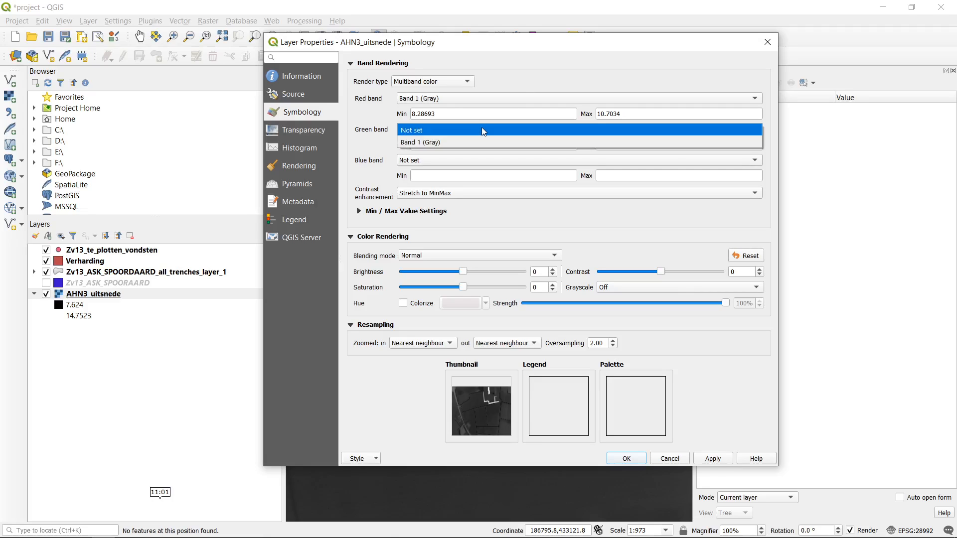
left_click(481, 129)
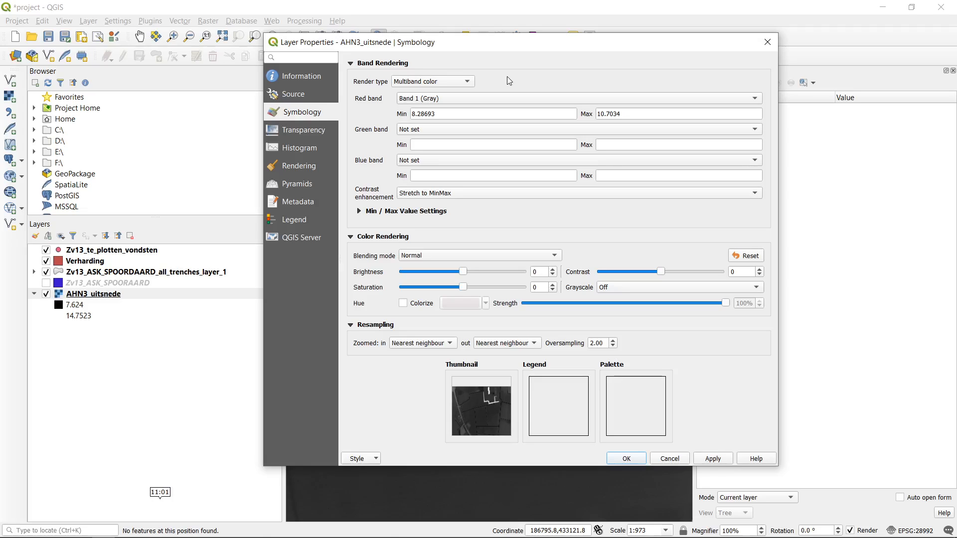
left_click(468, 82)
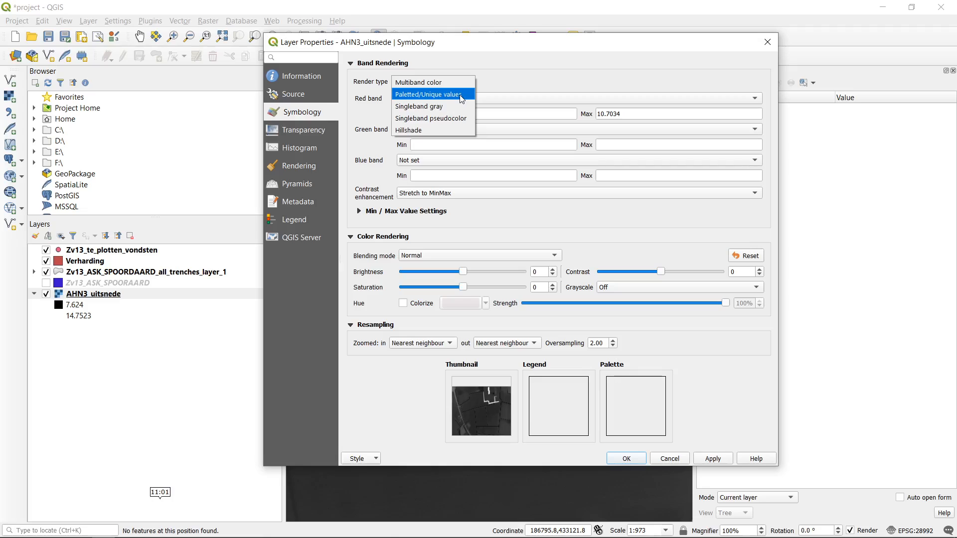
left_click(460, 95)
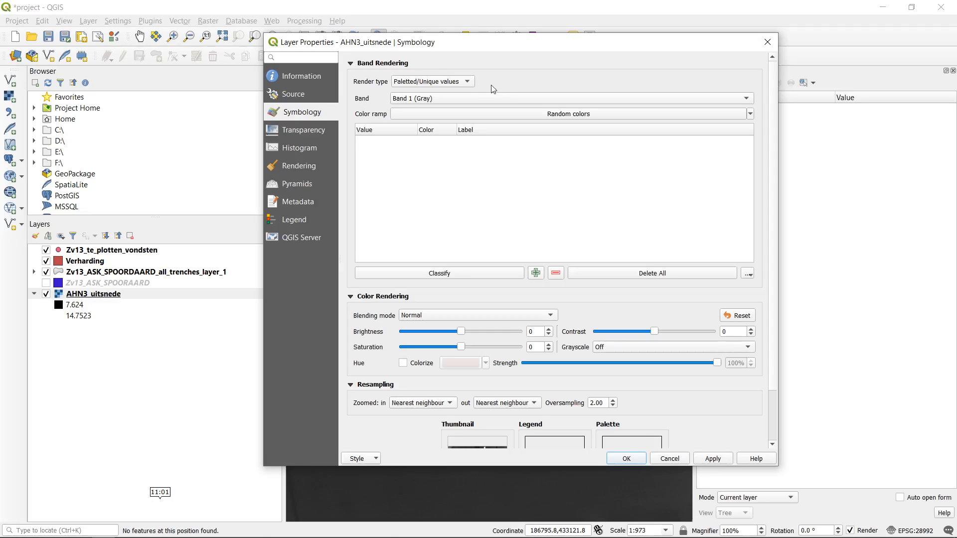
- Set the AHN3_uitsnede render type to Singleband pseudocolor and review its minimum and maximum value settings
left_click(468, 82)
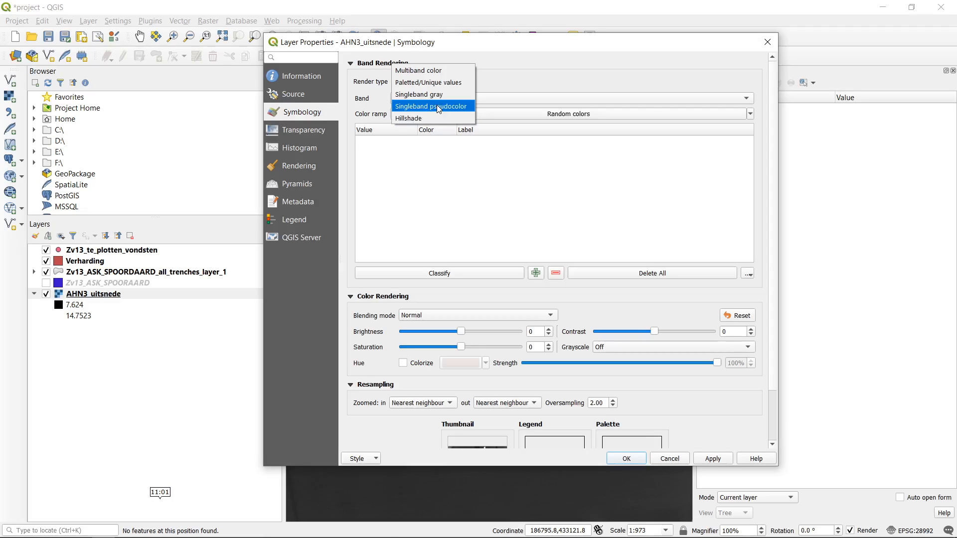
left_click(438, 109)
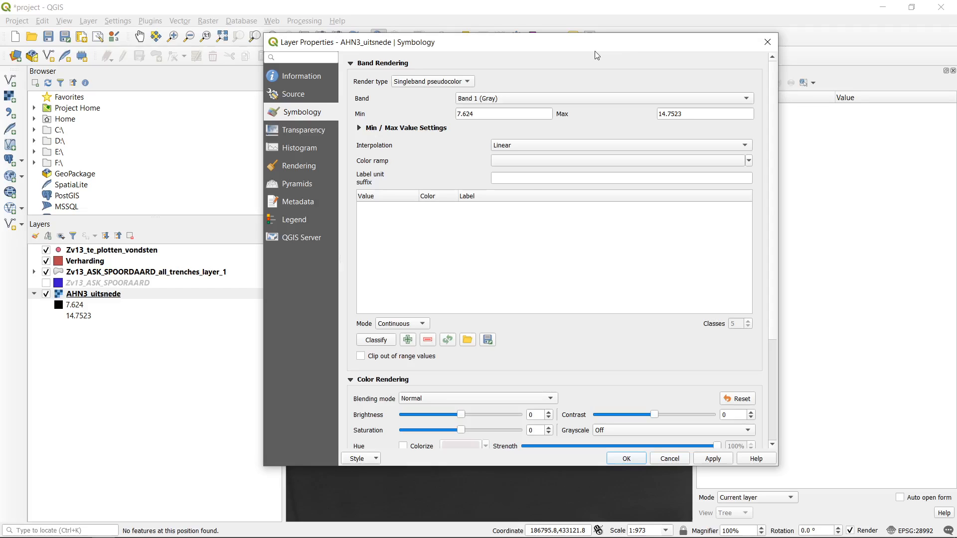
left_click(505, 113)
left_click(360, 129)
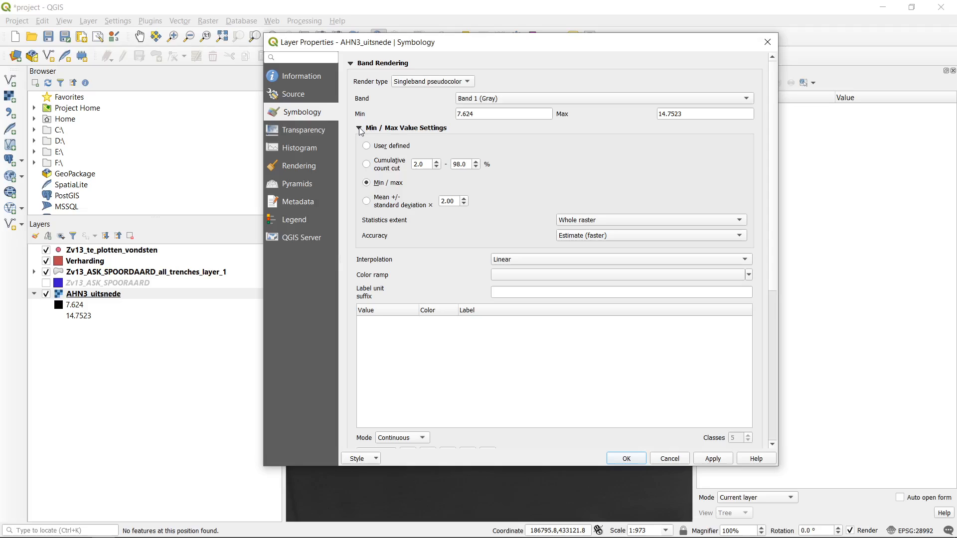
left_click(359, 129)
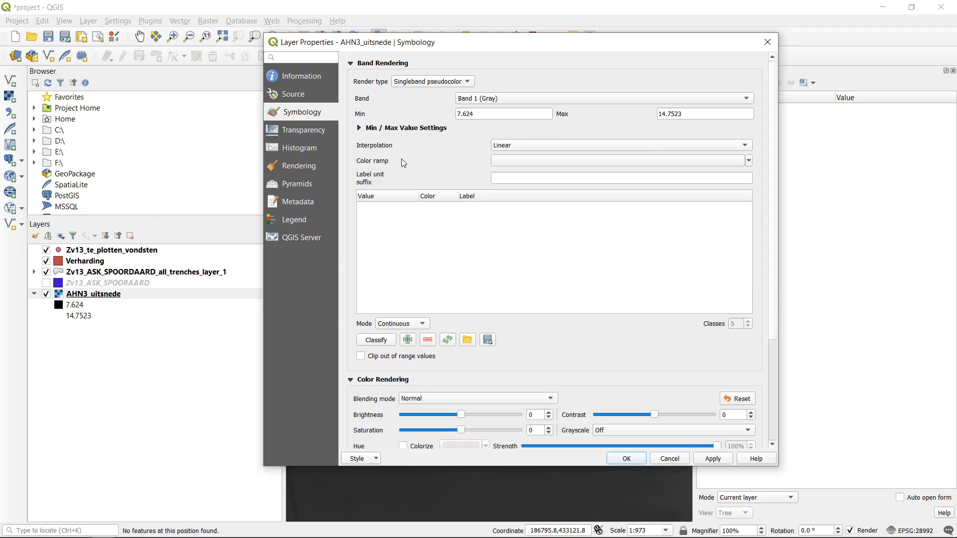
- Color the elevation raster with the Greens color ramp using Linear interpolation, and enlarge the dialog to review the value classes
left_click(613, 145)
left_click(748, 162)
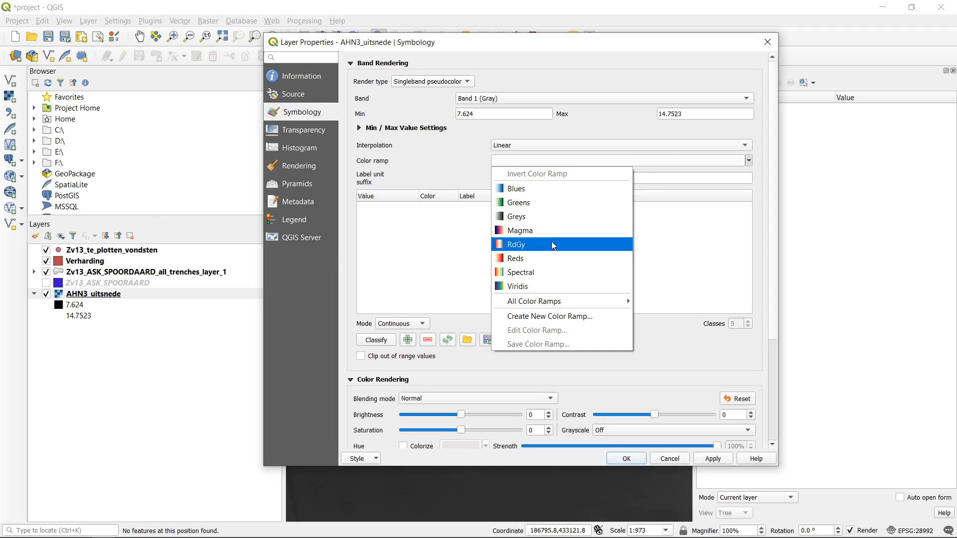
left_click(559, 203)
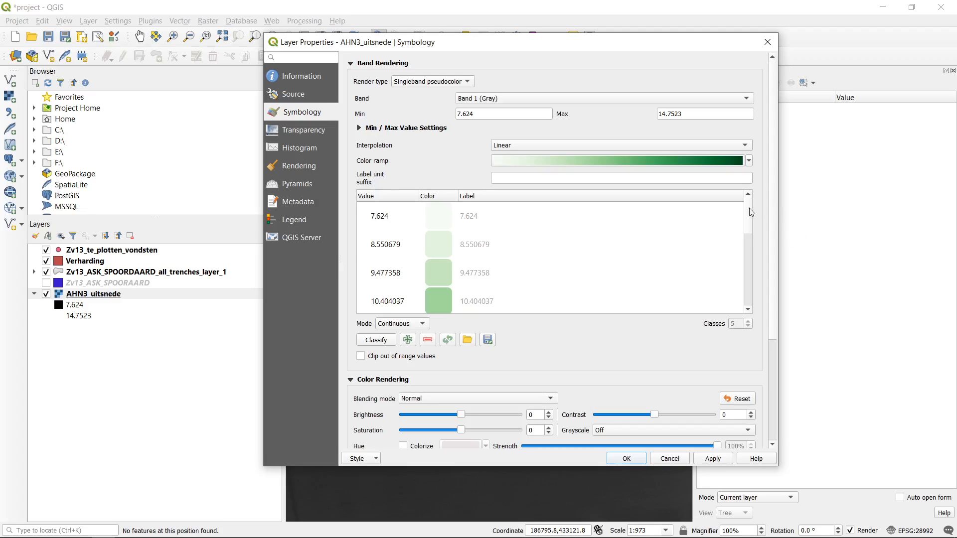
mouse_move(749, 217)
left_mouse_down()
mouse_move(743, 303)
mouse_move(742, 215)
left_mouse_up()
left_click_drag(776, 468, 881, 509)
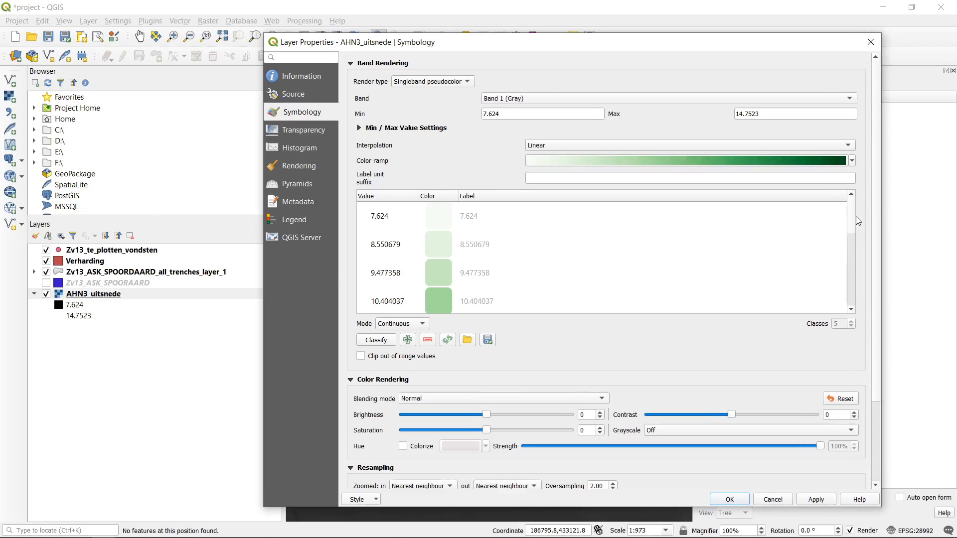
mouse_move(853, 210)
left_mouse_down()
mouse_move(851, 280)
mouse_move(847, 196)
left_mouse_up()
- Keep the Continuous classification mode, accept the pseudocolor styling and view the whole AHN3_uitsnede raster on the map
left_click(422, 325)
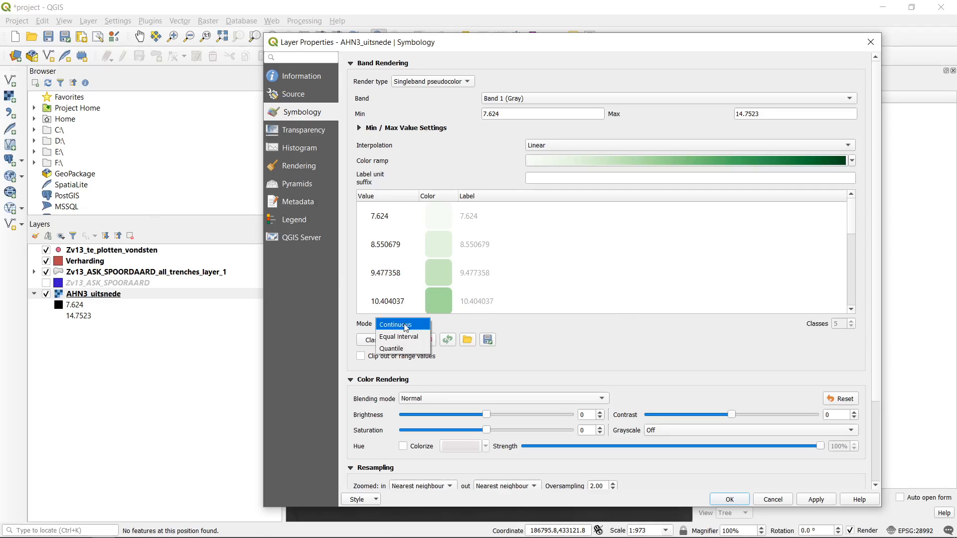
left_click(600, 330)
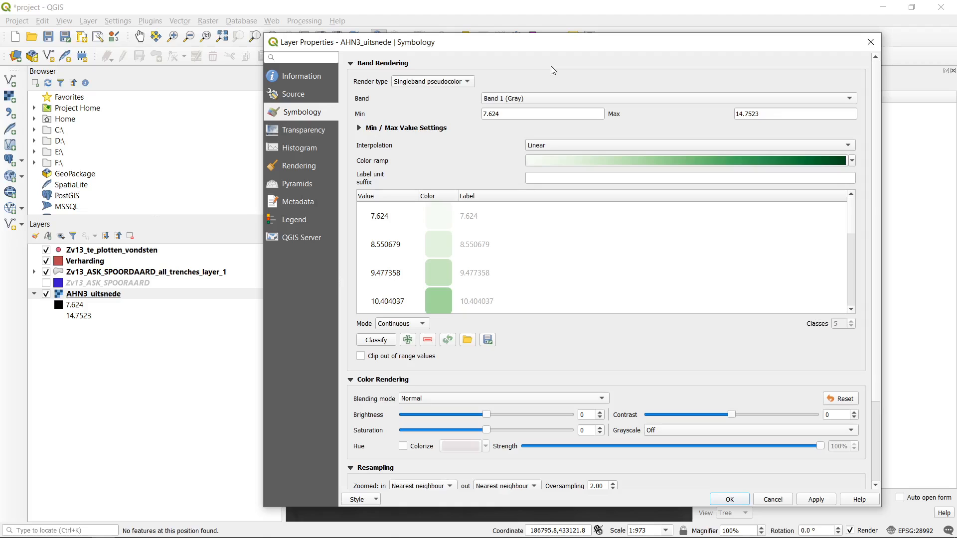
left_click(729, 499)
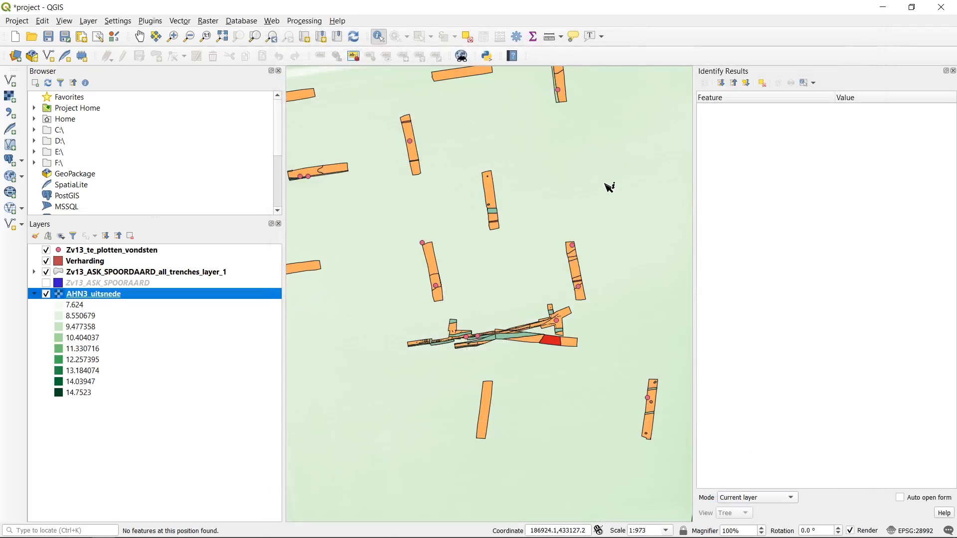
scroll(495, 247, "down", 2)
scroll(493, 247, "down", 1)
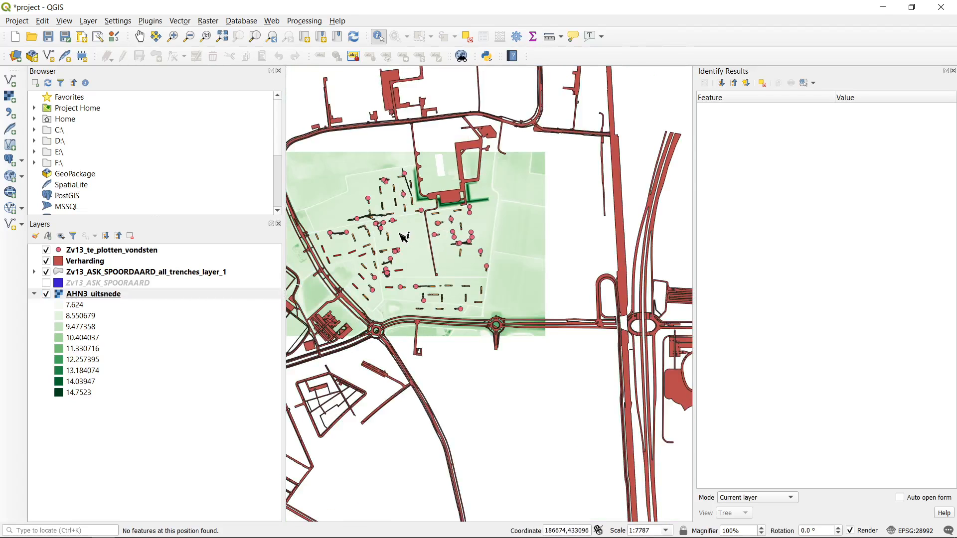
- Identify the AHN3_uitsnede elevation value on the dark green embankment beside the large paved area
scroll(558, 179, "up", 1)
scroll(561, 178, "up", 1)
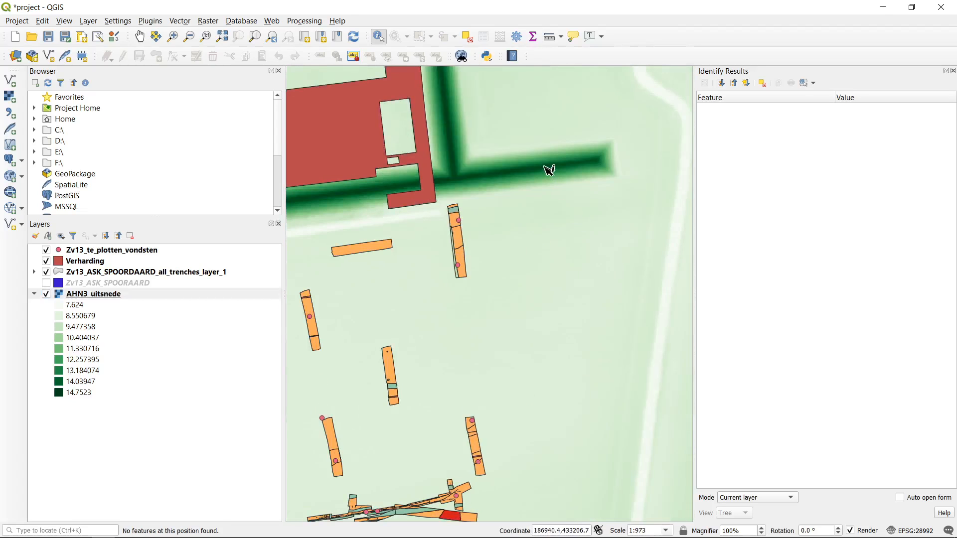
scroll(549, 166, "up", 1)
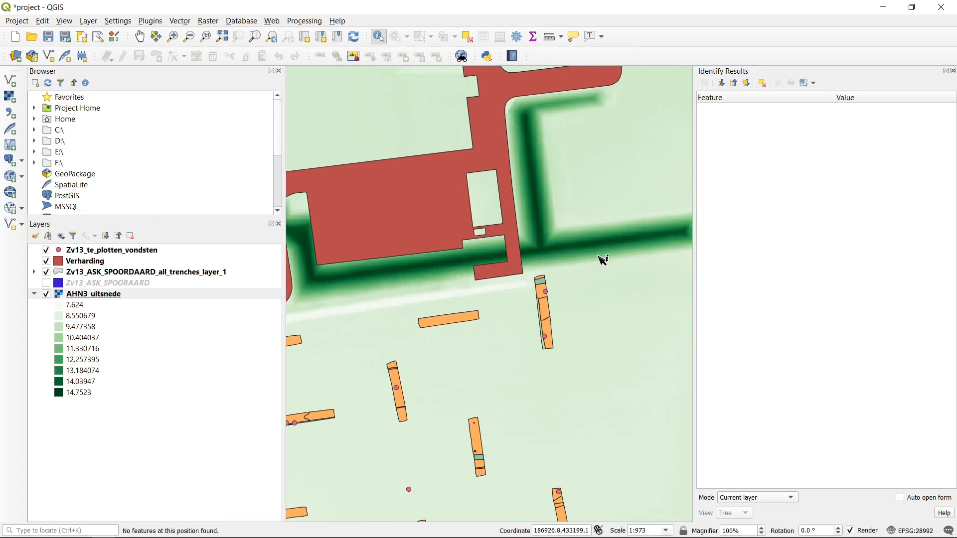
left_click(597, 249)
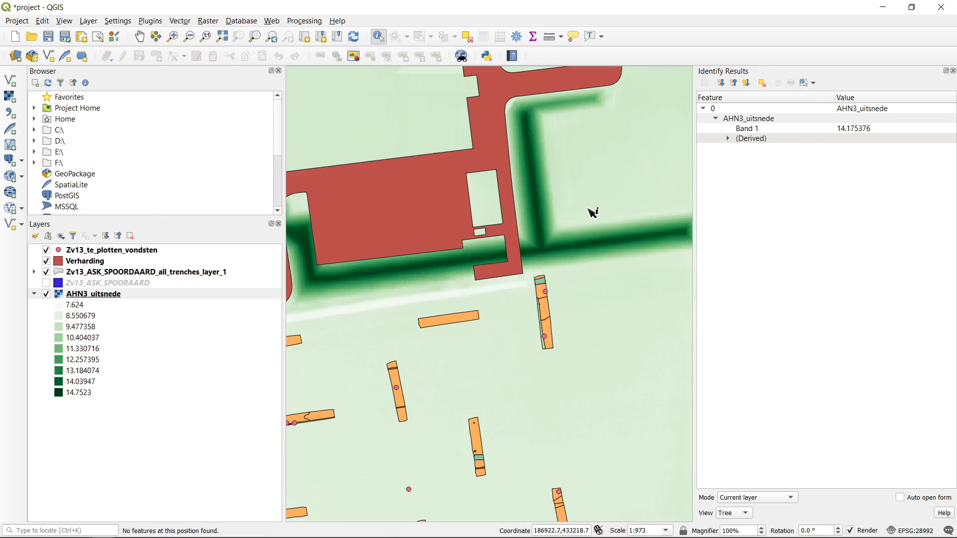
scroll(493, 220, "down", 1)
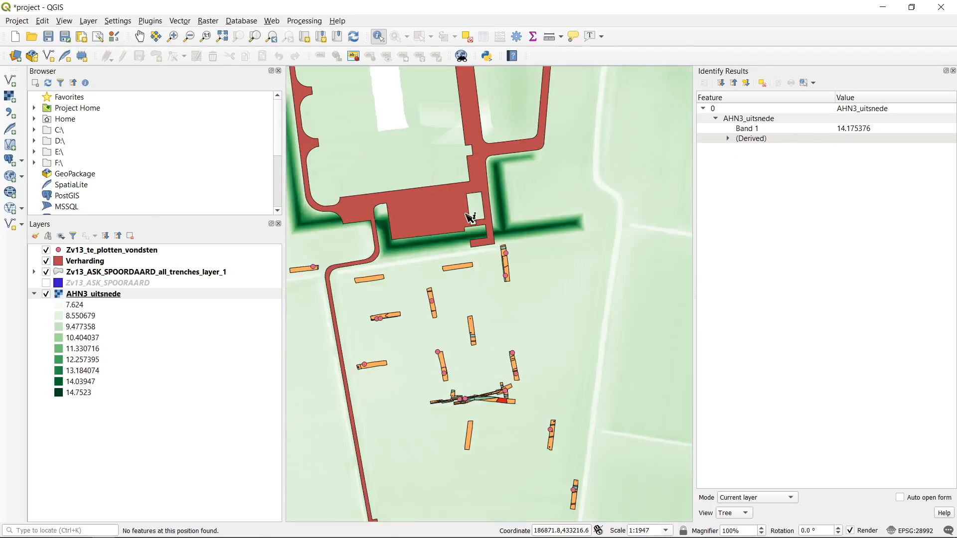
scroll(438, 226, "down", 1)
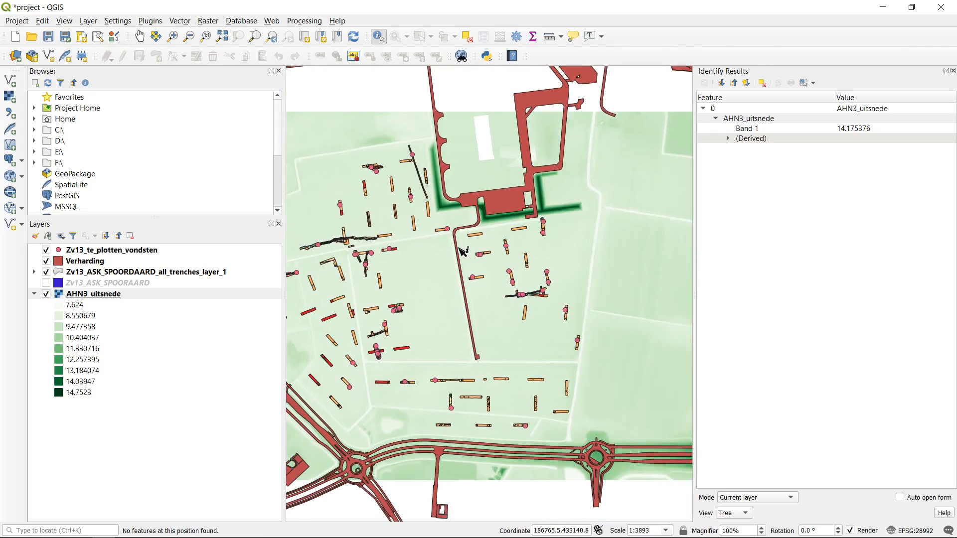
left_click_drag(452, 258, 431, 272)
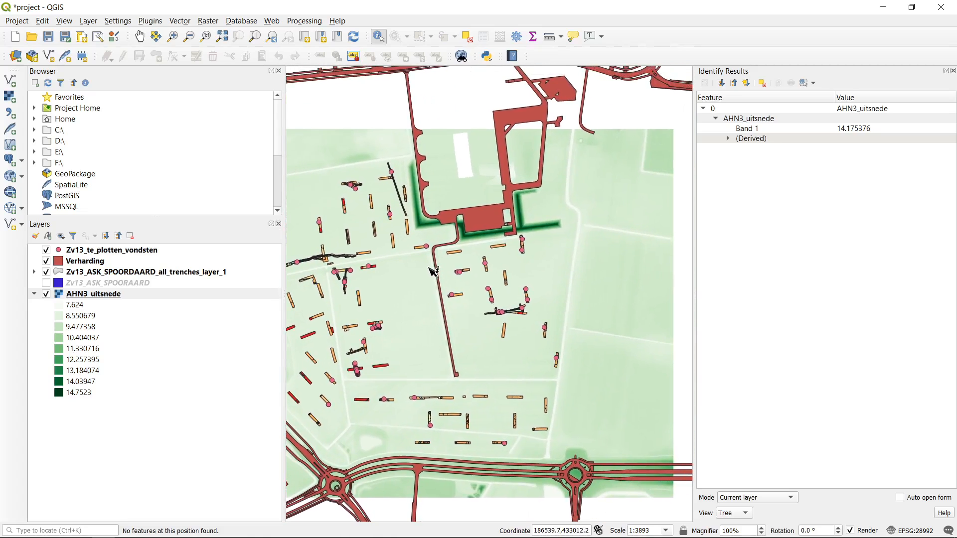
- Sample the raster elevation on the flat ground south of the embankment's eastern arm and on the embankment itself
scroll(553, 244, "up", 1)
left_click(546, 240)
left_click(538, 260)
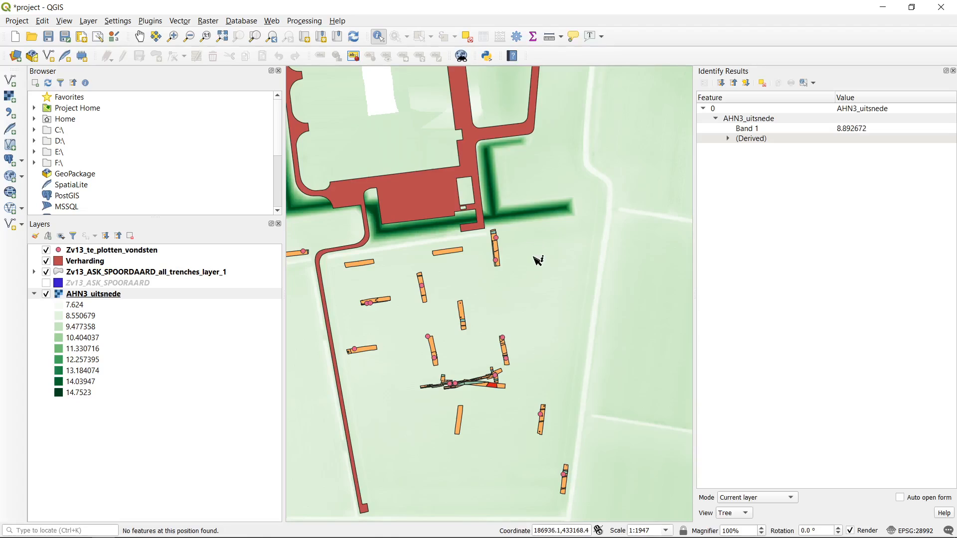
left_click(542, 243)
left_click(531, 218)
scroll(527, 216, "down", 1)
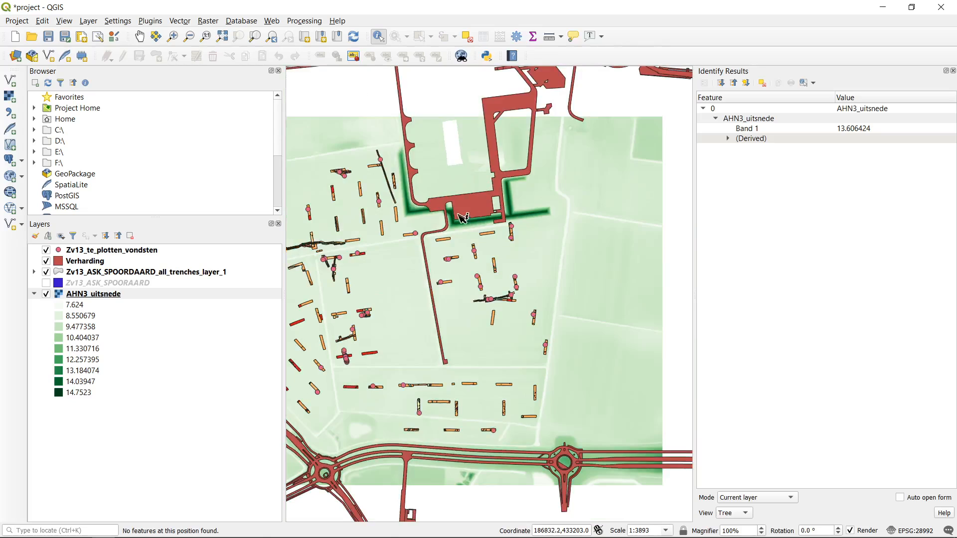
left_click_drag(374, 294, 462, 222)
left_click_drag(499, 177, 518, 256)
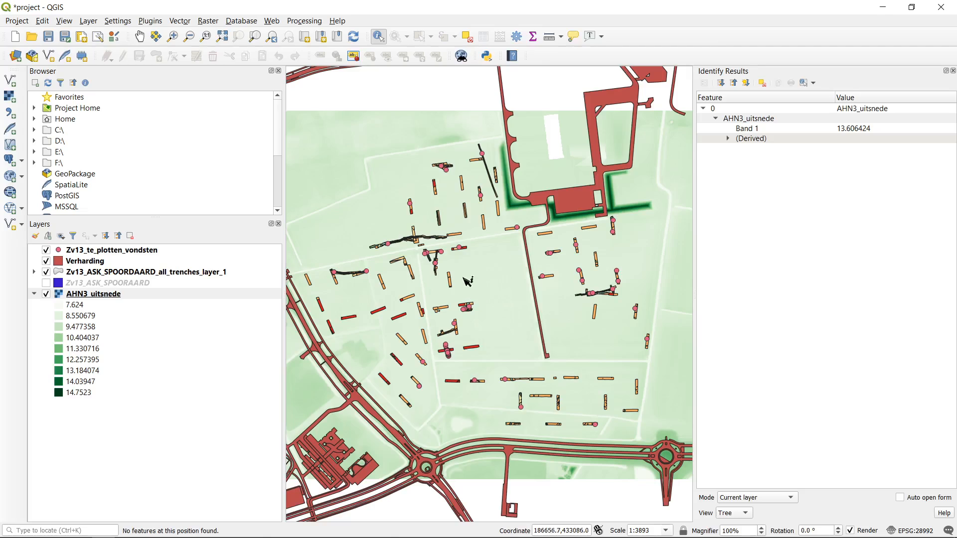
left_click_drag(498, 285, 474, 292)
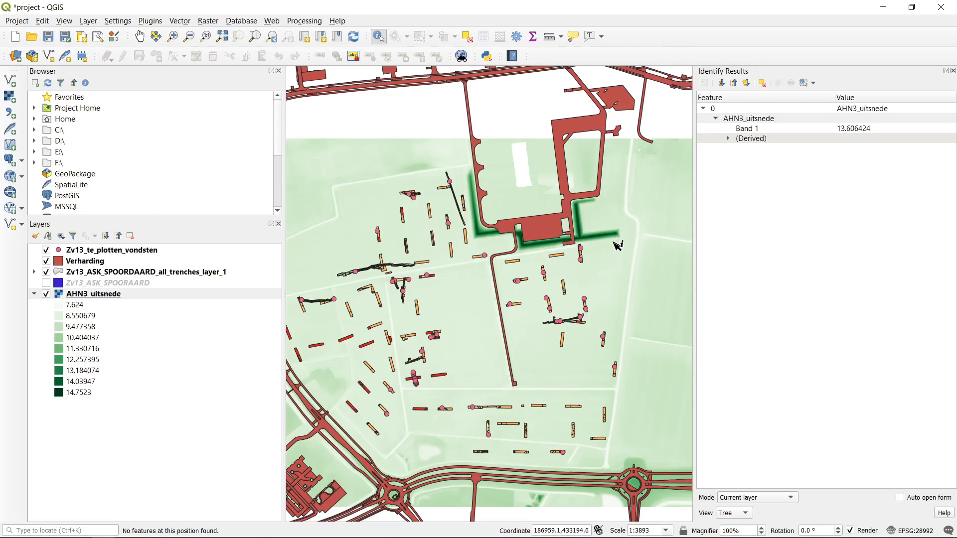
- Compare elevation values at the foot, slope and crest near the eastern tip of the embankment
scroll(618, 239, "up", 1)
scroll(626, 231, "up", 1)
scroll(626, 232, "up", 1)
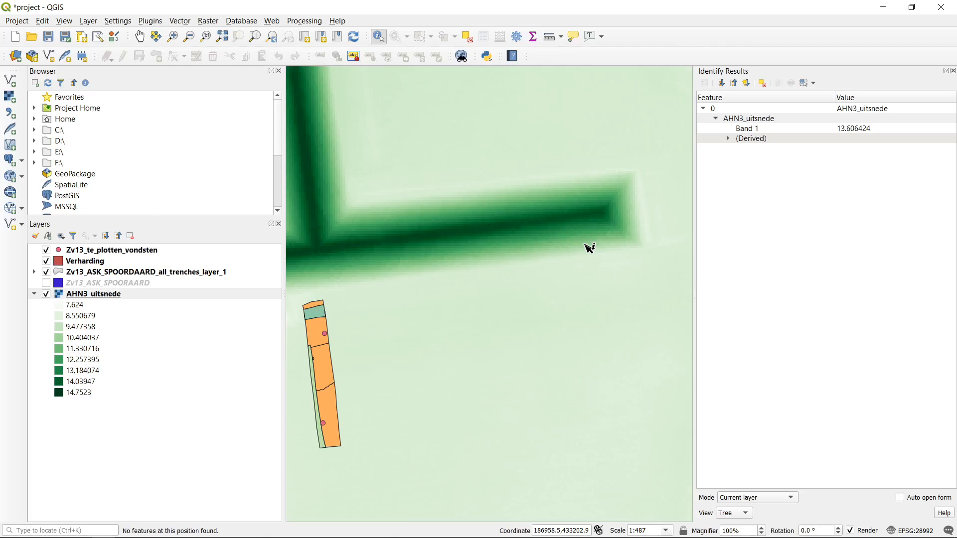
left_click(635, 245)
left_click(586, 252)
left_click(568, 228)
left_click(567, 221)
left_click(583, 218)
scroll(631, 229, "down", 1)
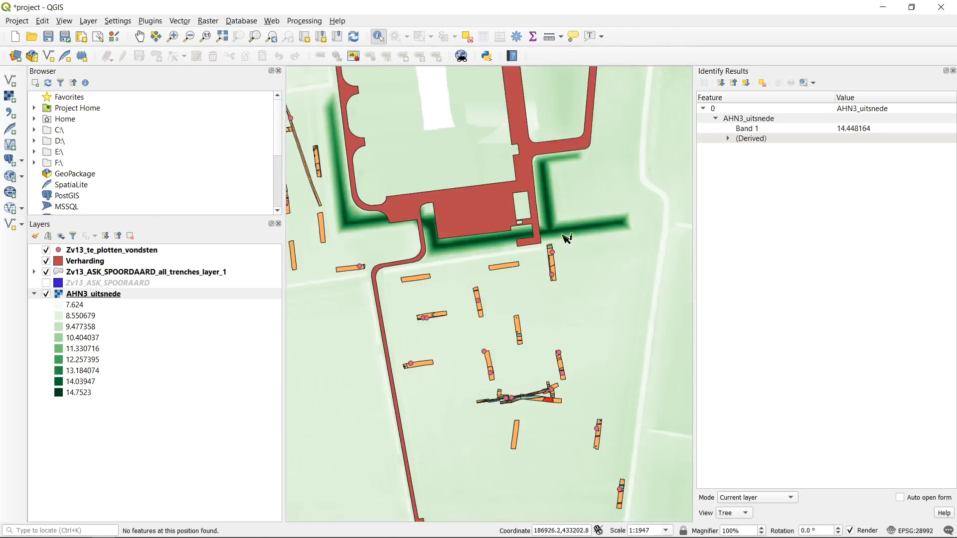
scroll(544, 282, "down", 1)
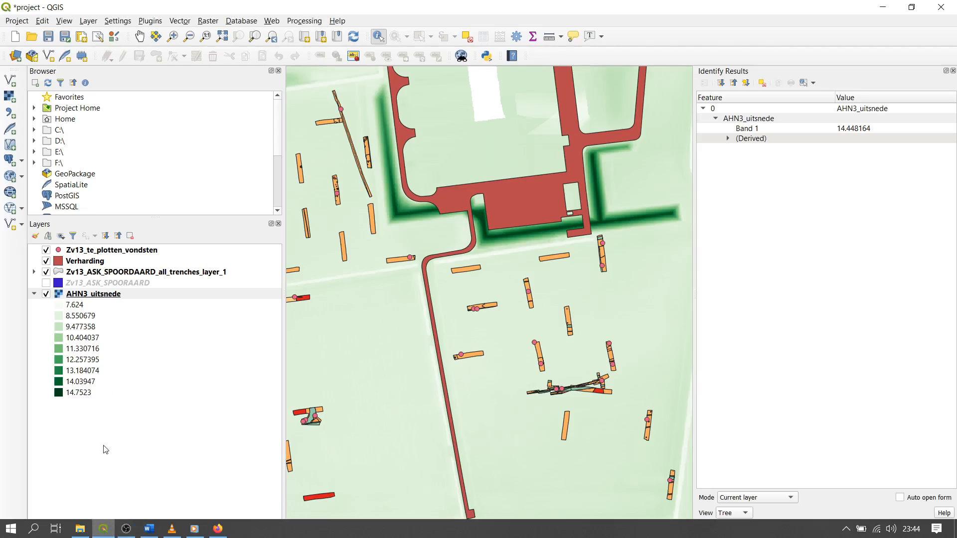
- Open the AHN3_uitsnede symbology properties and set the maximum value of the pseudocolor range to 12
right_click(106, 294)
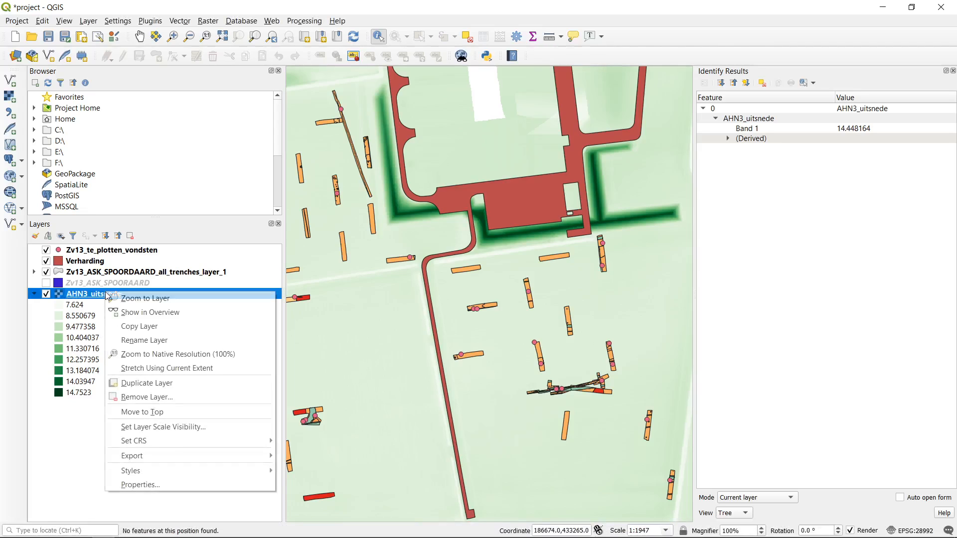
left_click(155, 484)
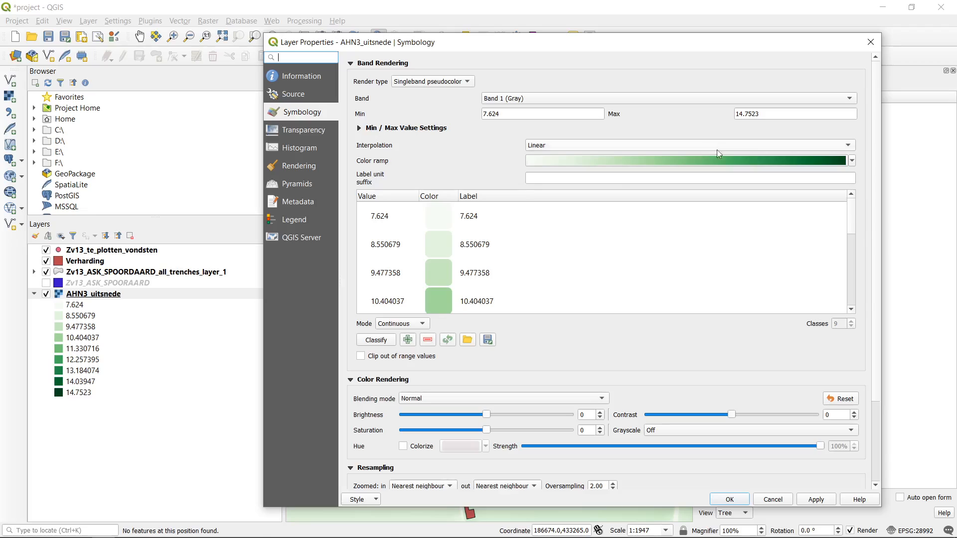
double_click(778, 114)
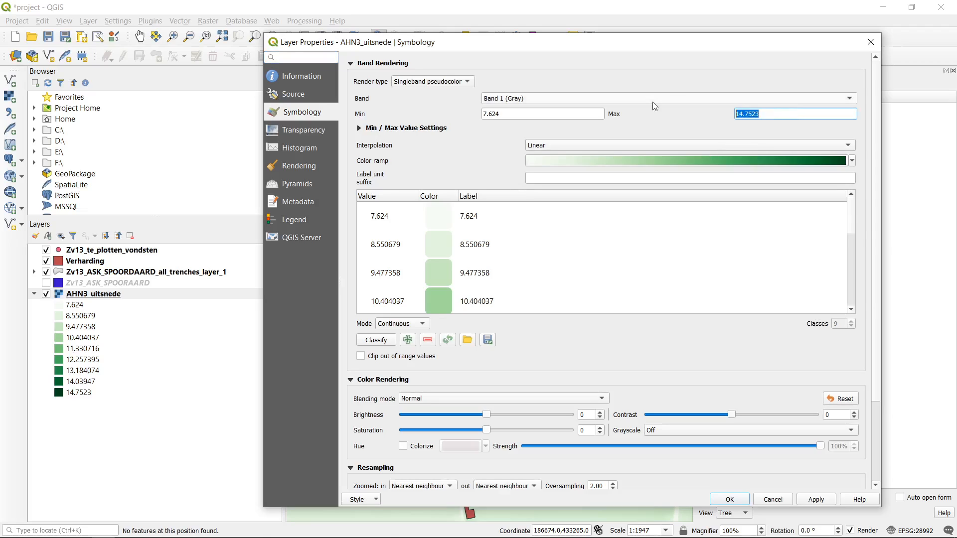
type("12")
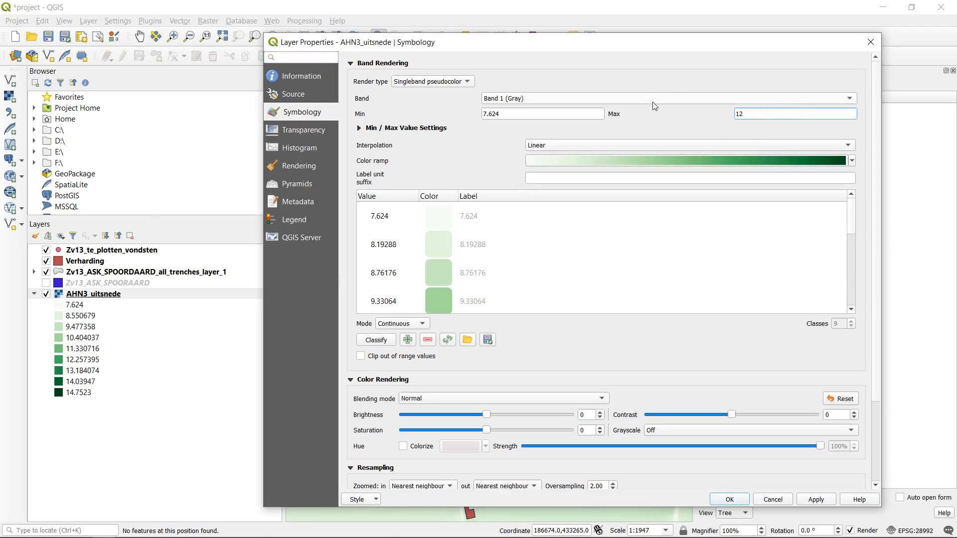
- Switch the elevation raster's color ramp to RdYlGn and accept the new styling
left_click(852, 161)
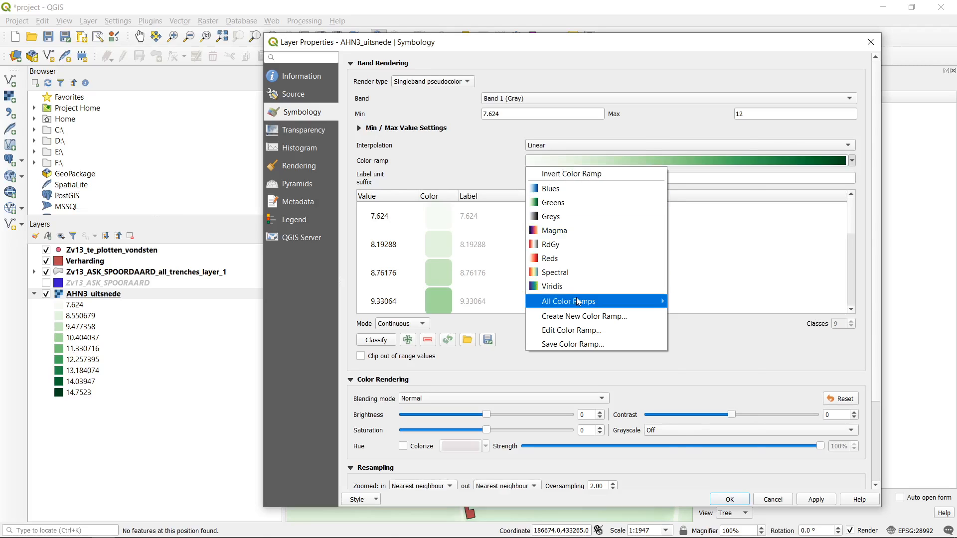
mouse_move(578, 302)
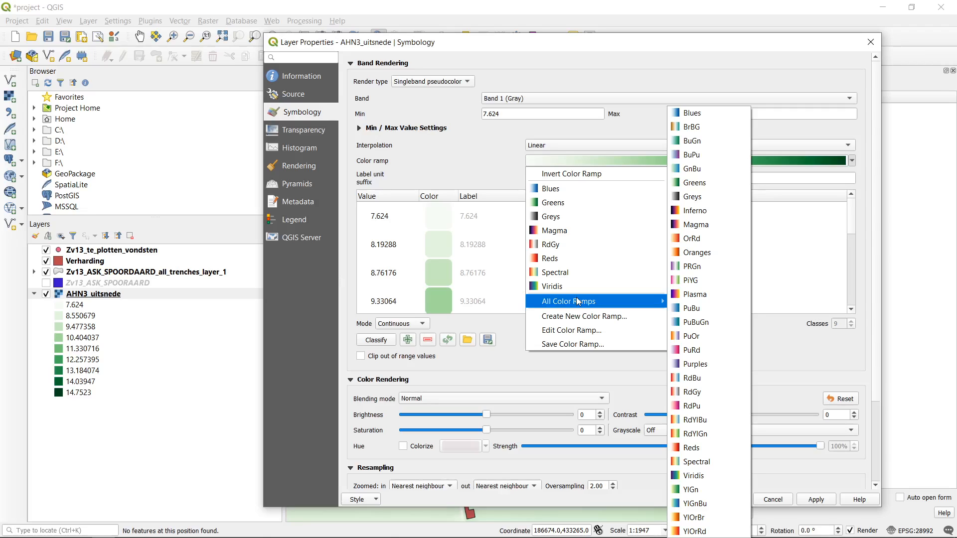
left_click(725, 433)
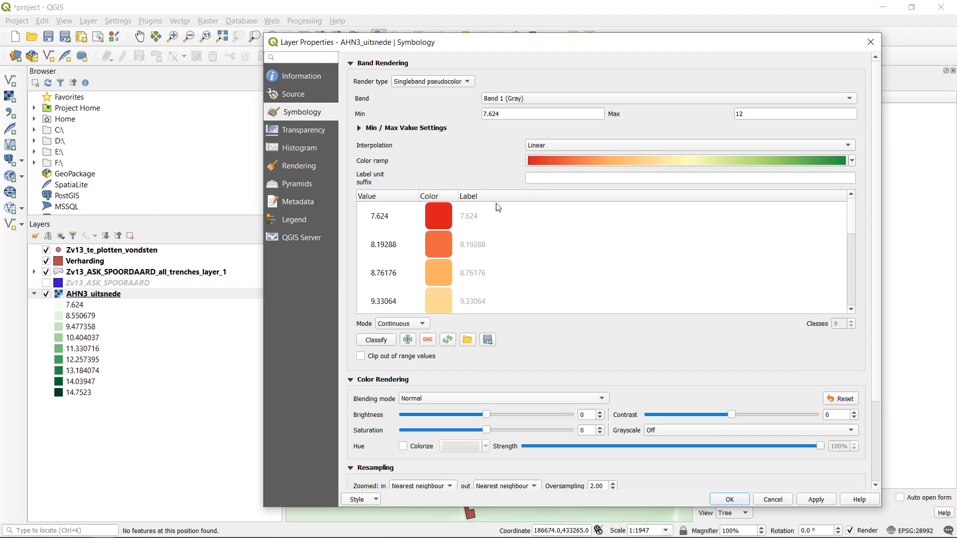
left_click(729, 499)
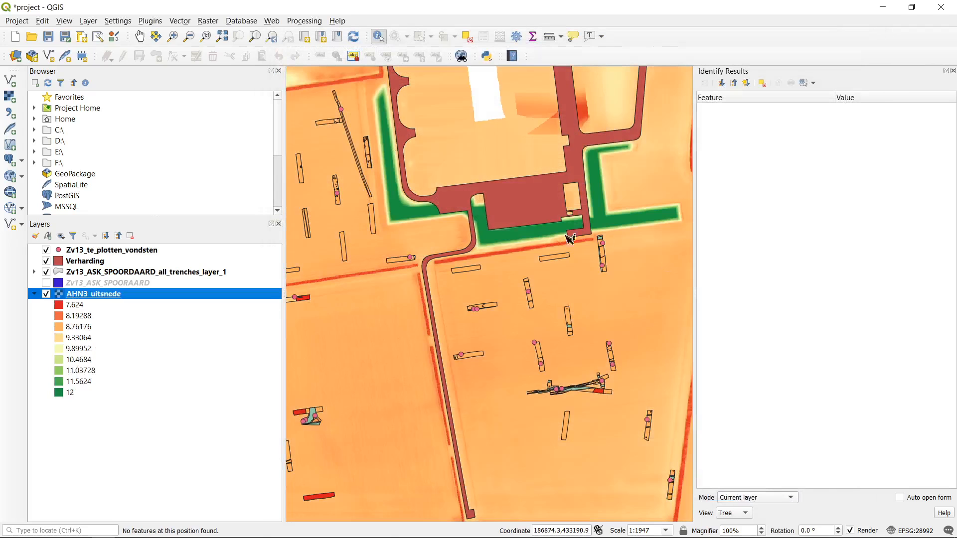
- Examine the recolored embankment beside the paved area and compare it with the value classes in the legend
scroll(641, 188, "up", 2)
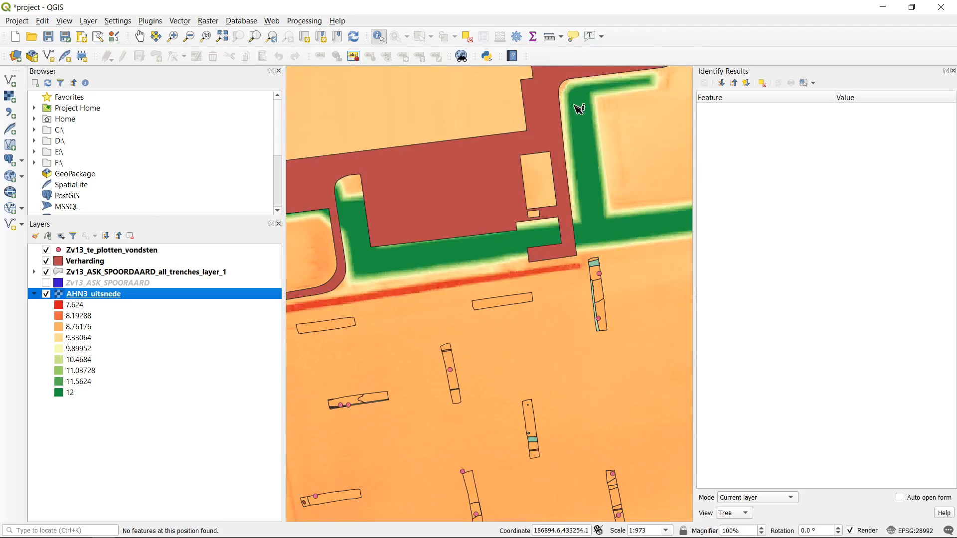
left_click_drag(648, 233, 554, 235)
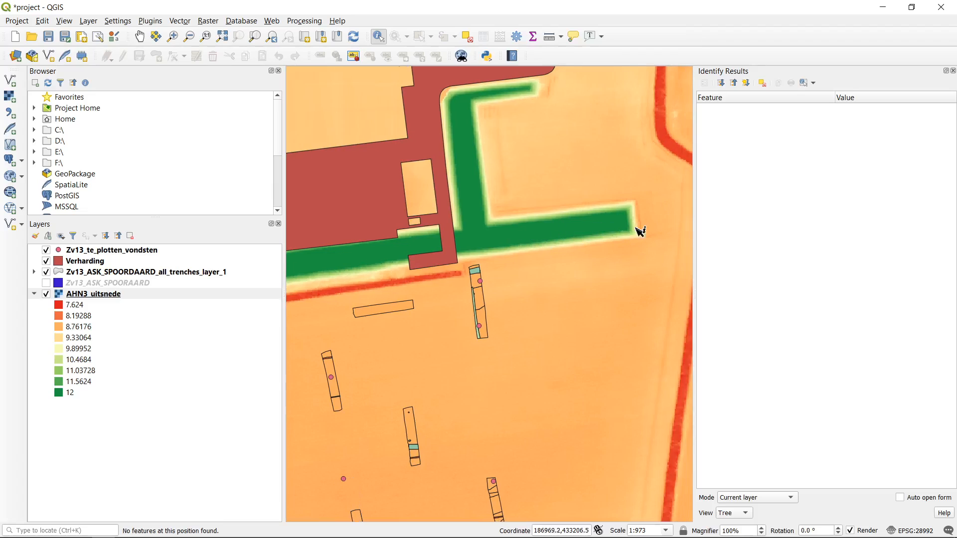
left_click(99, 395)
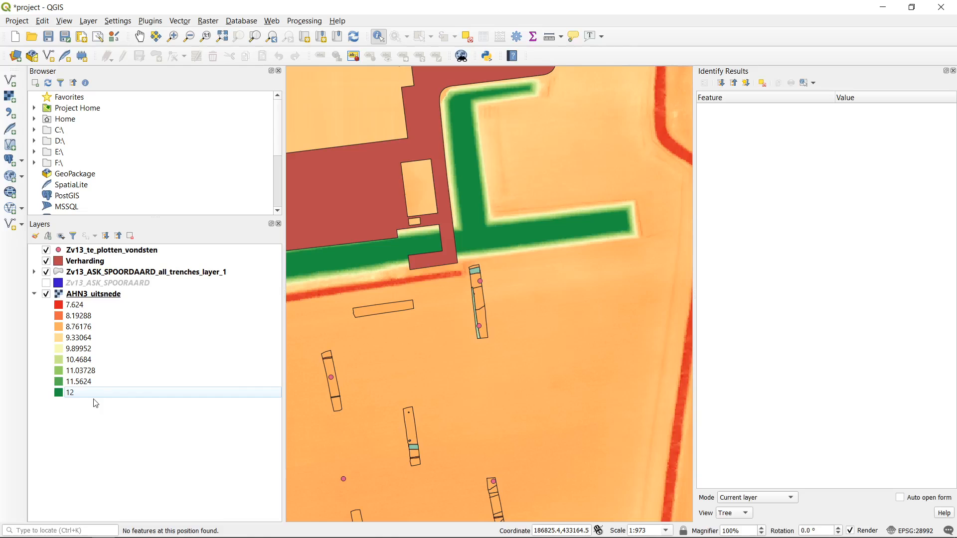
scroll(670, 202, "down", 1)
left_click_drag(499, 232, 678, 164)
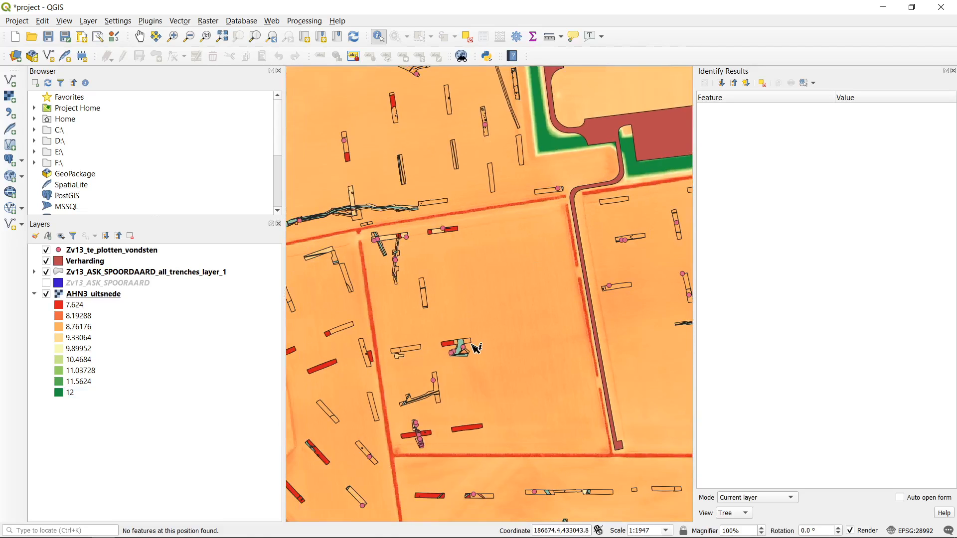
- Examine the recolored relief and ditches around the trenches in the central and southern fields
left_click_drag(471, 342, 496, 241)
scroll(561, 255, "up", 1)
scroll(560, 205, "down", 1)
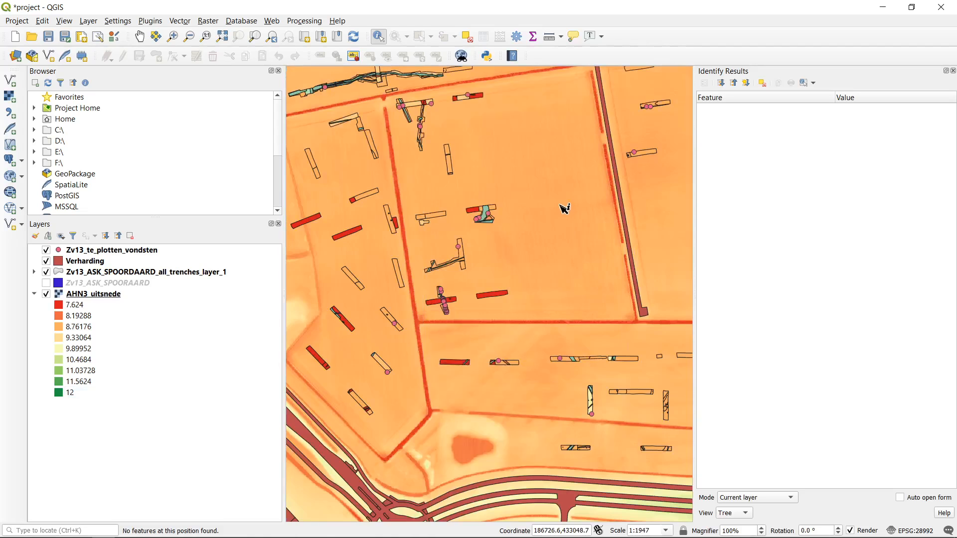
left_click_drag(560, 205, 553, 226)
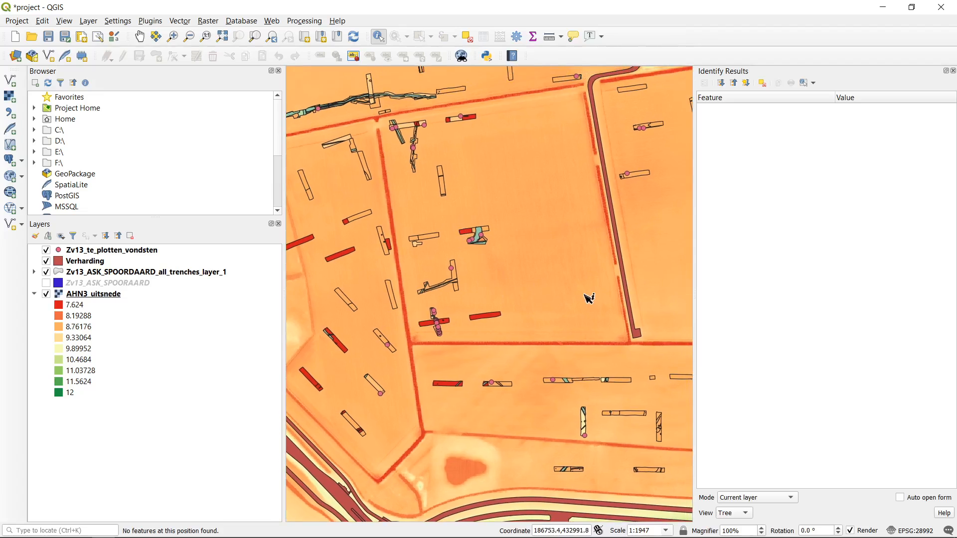
left_click_drag(589, 299, 556, 261)
scroll(538, 341, "up", 1)
left_click_drag(581, 344, 570, 297)
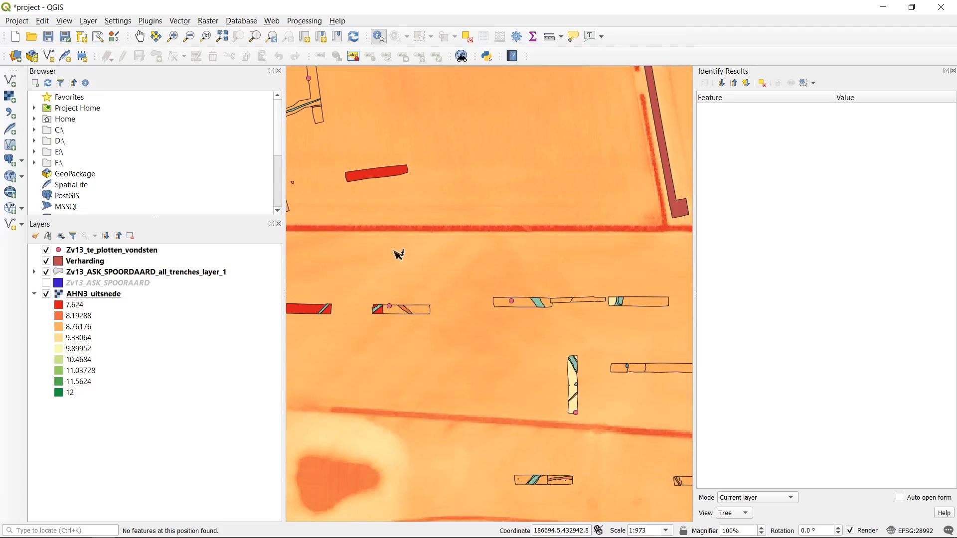
scroll(431, 131, "down", 1)
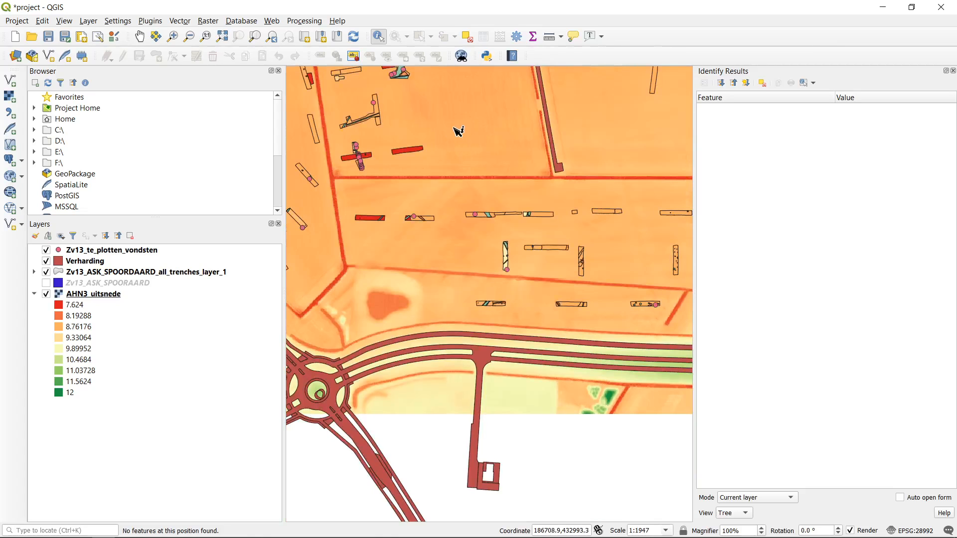
- Compare the categorized trench polygons with the elevation colors across the western fields and the fields north of the main road
left_click_drag(418, 166, 320, 207)
mouse_move(475, 166)
left_mouse_down()
mouse_move(445, 207)
mouse_move(480, 277)
left_mouse_up()
left_click_drag(439, 194, 554, 326)
mouse_move(483, 320)
left_mouse_down()
mouse_move(646, 312)
mouse_move(522, 254)
left_mouse_up()
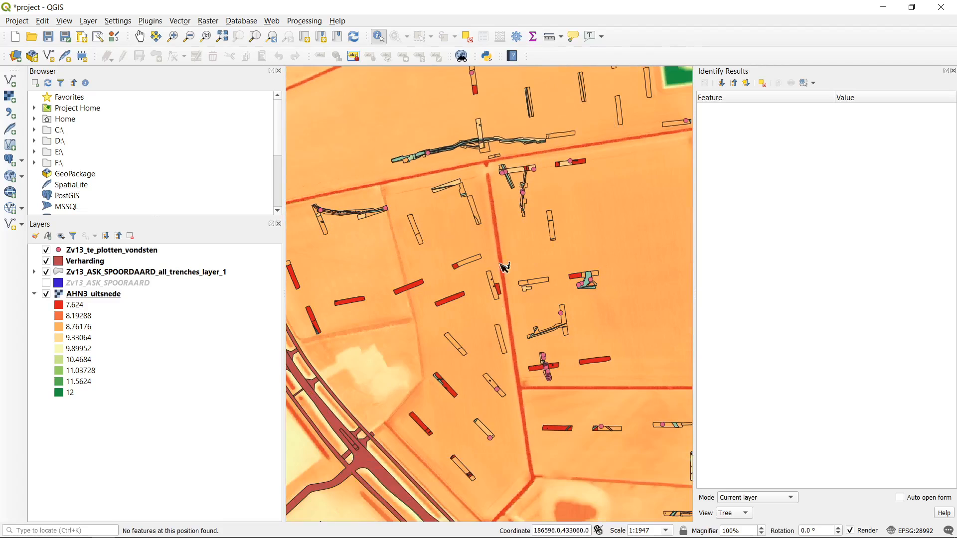
mouse_move(485, 297)
left_mouse_down()
mouse_move(533, 201)
mouse_move(462, 208)
left_mouse_up()
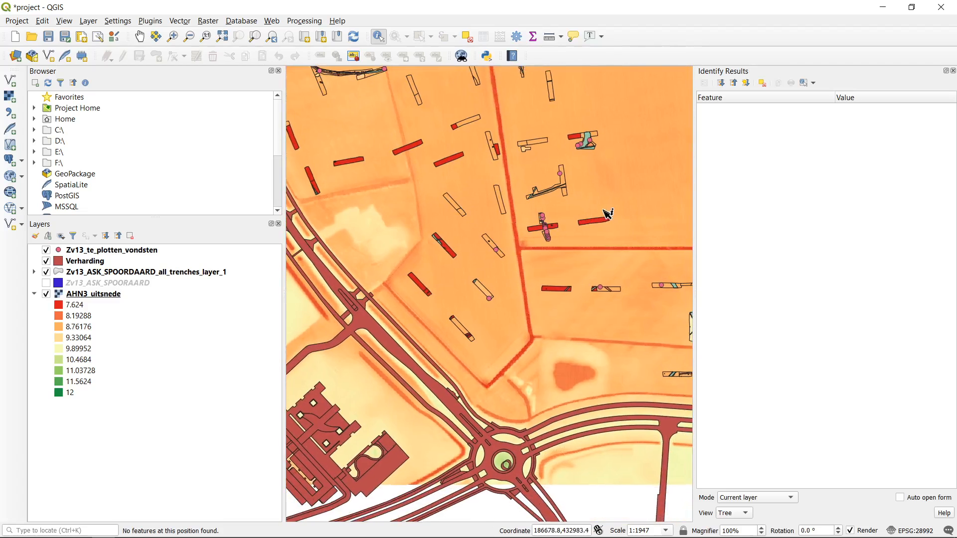
mouse_move(608, 215)
left_mouse_down()
mouse_move(557, 165)
mouse_move(554, 190)
left_mouse_up()
scroll(533, 147, "up", 1)
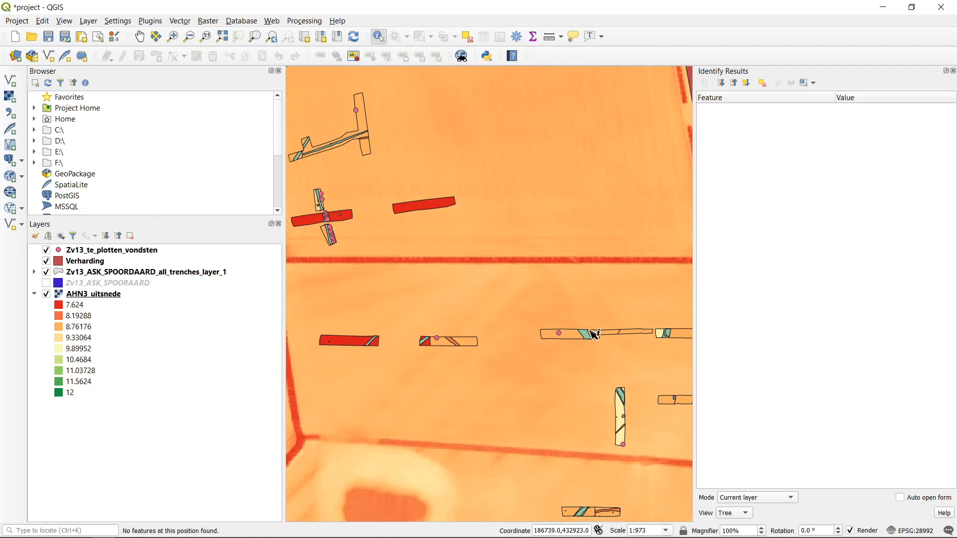
scroll(587, 331, "down", 1)
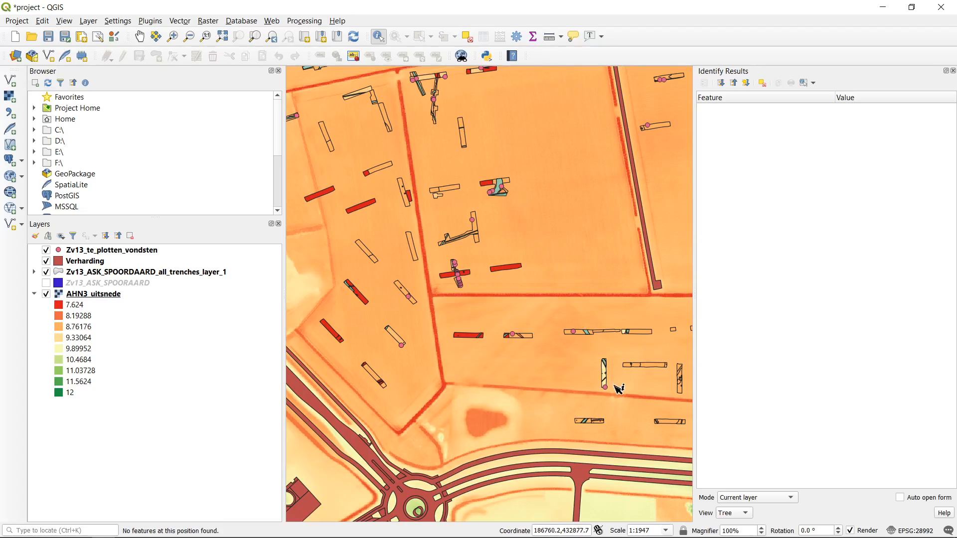
left_click_drag(616, 268, 553, 272)
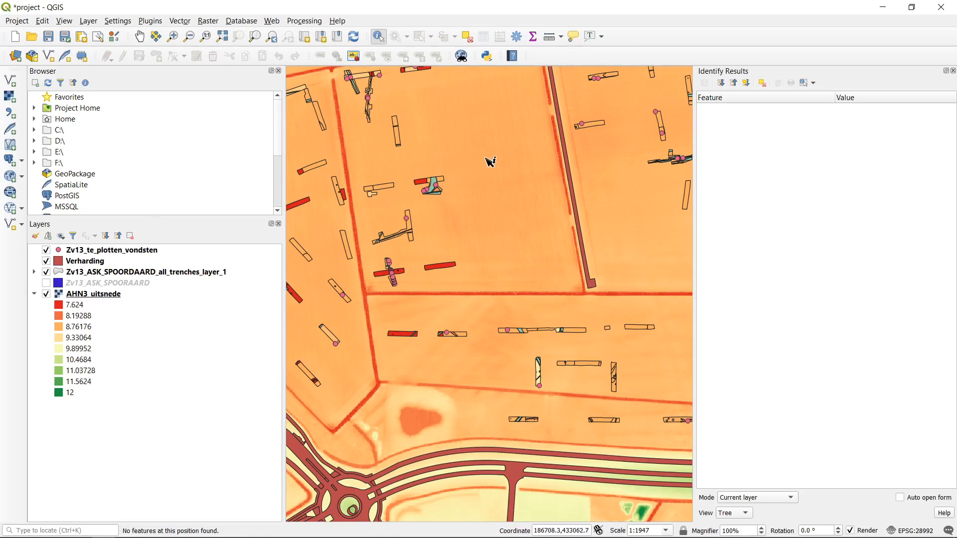
left_click_drag(491, 184, 523, 217)
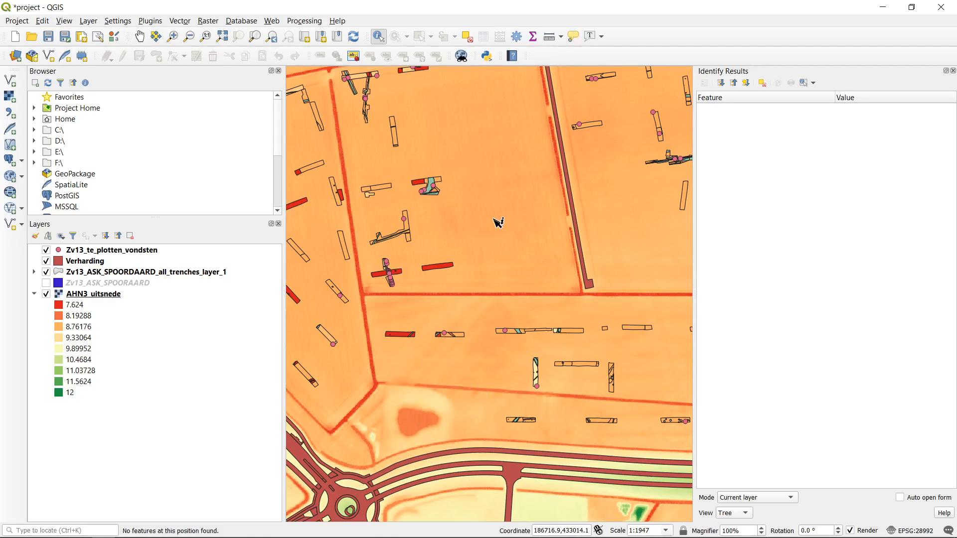
- Examine the linearly interpolated elevation colors around the trenches in the southern fields and near the main road's roundabout
left_click_drag(494, 219, 656, 153)
left_click_drag(584, 212, 510, 240)
left_click_drag(560, 164, 418, 124)
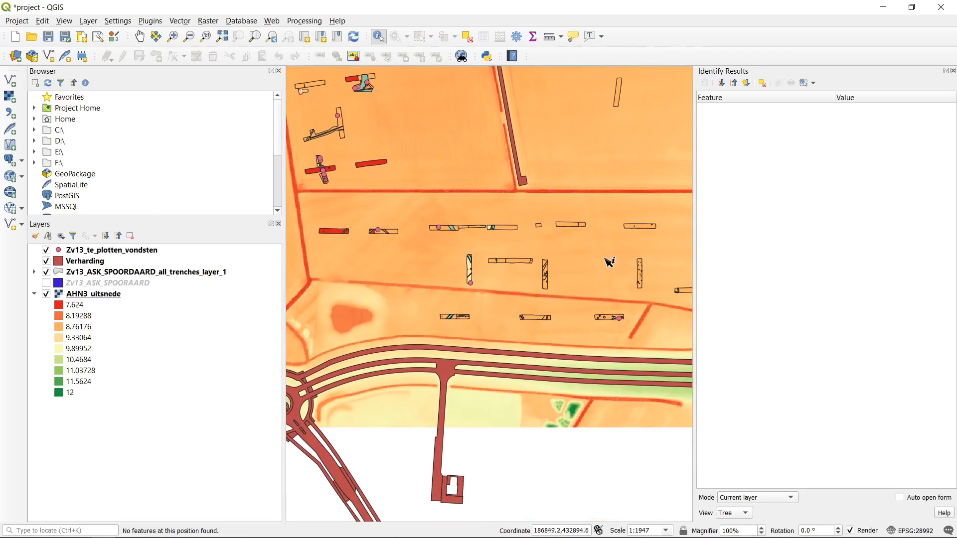
left_click_drag(408, 202, 561, 254)
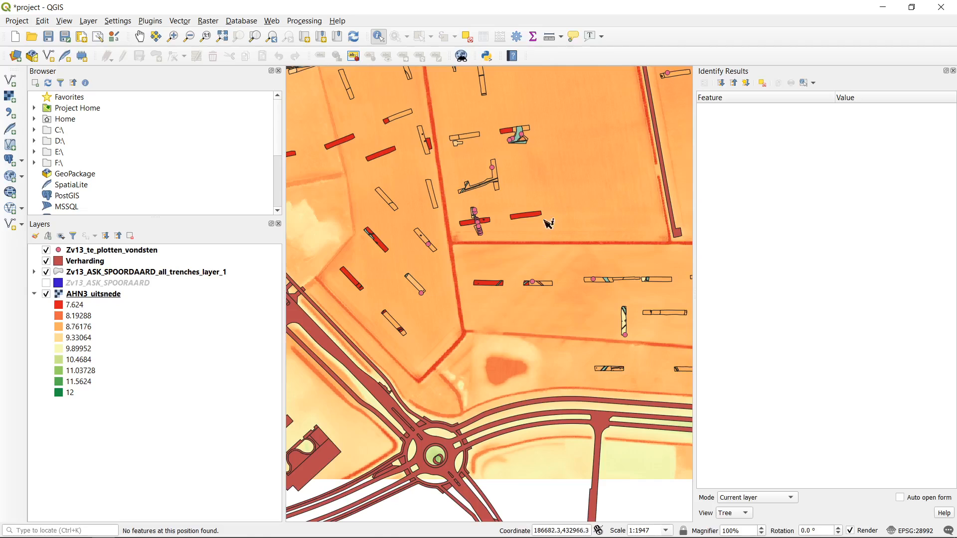
left_click_drag(570, 194, 531, 209)
left_click_drag(679, 208, 643, 210)
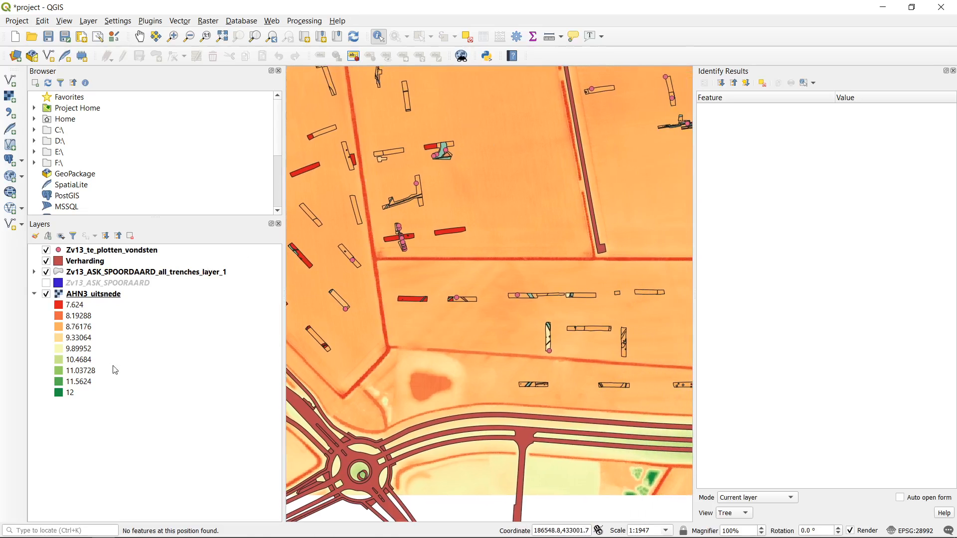
- Open the symbology settings of the AHN3_uitsnede layer and set the color interpolation to Discrete
right_click(127, 297)
left_click(179, 486)
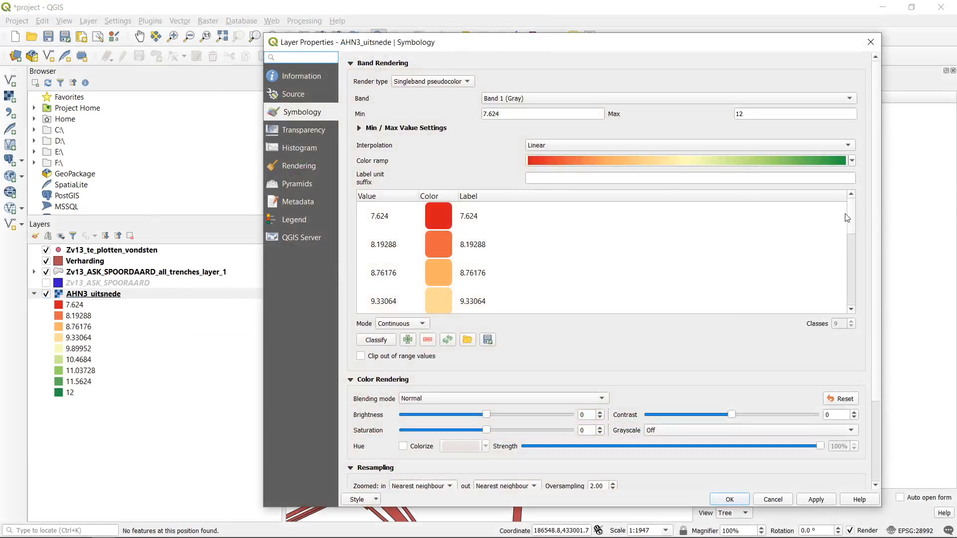
left_click_drag(761, 50, 673, 58)
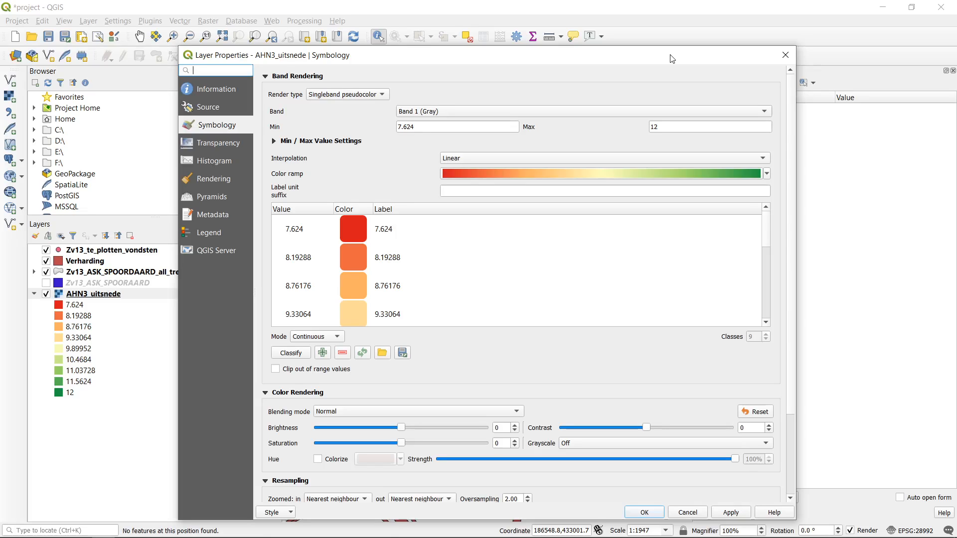
left_click_drag(672, 59, 651, 27)
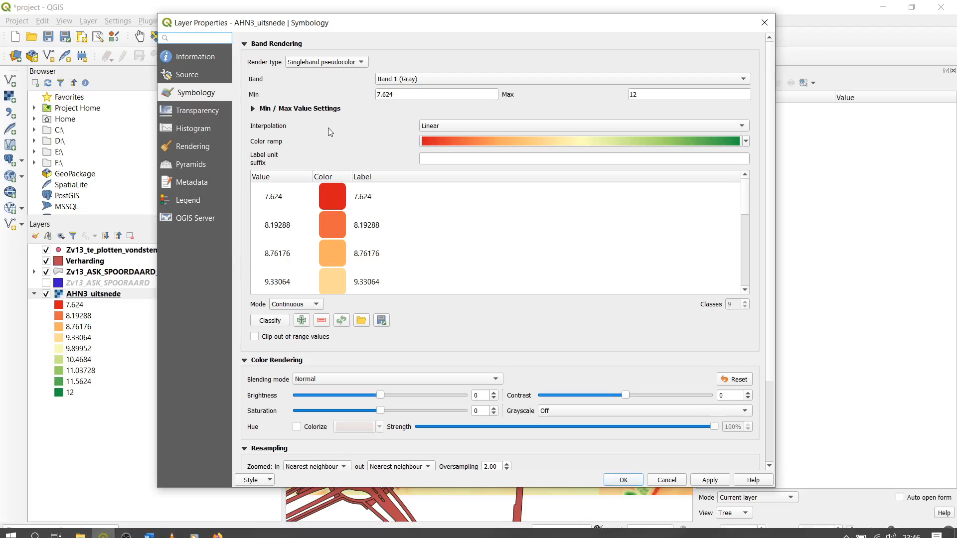
left_click(455, 126)
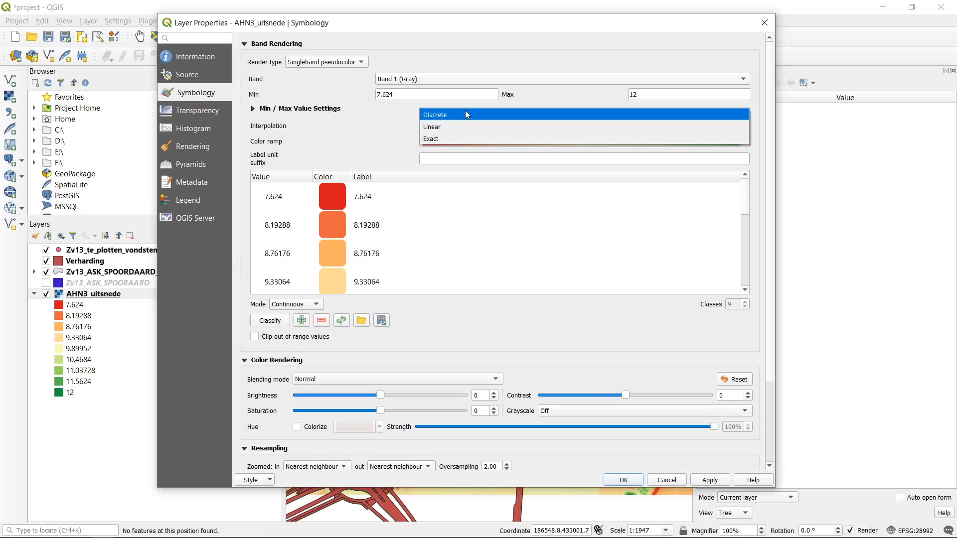
left_click(465, 114)
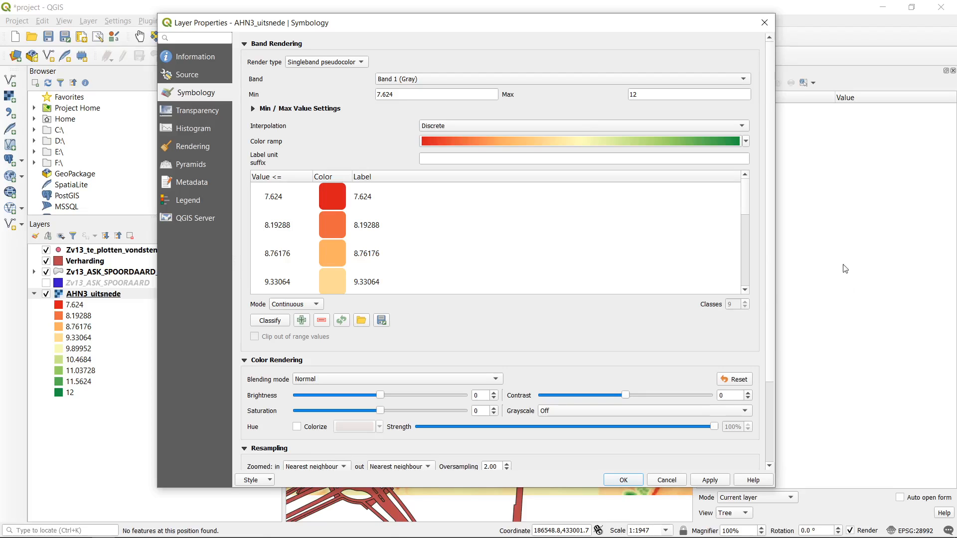
- Switch the interpolation to Linear and back to Discrete to regenerate the class labels, and accept the styling
mouse_move(746, 205)
left_mouse_down()
mouse_move(745, 280)
mouse_move(745, 195)
left_mouse_up()
left_click(480, 124)
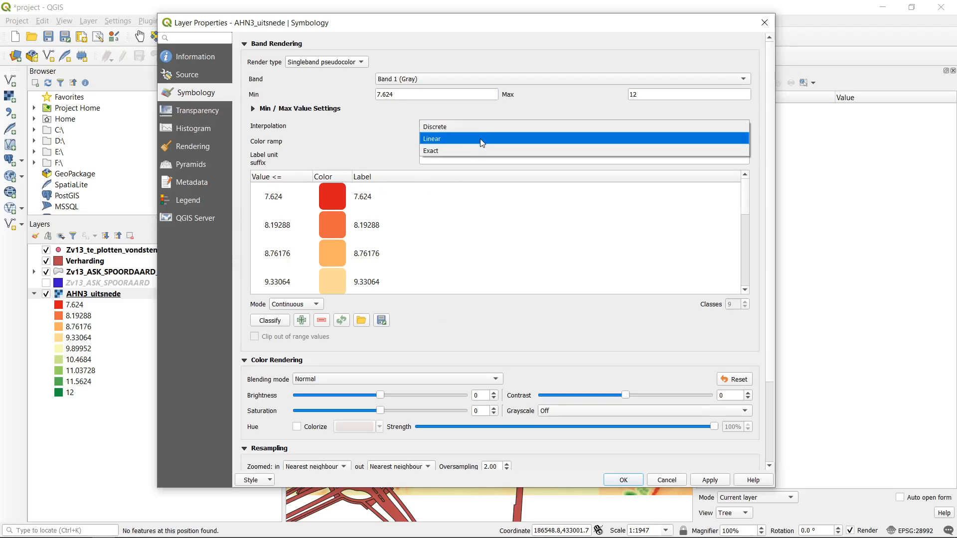
left_click(480, 140)
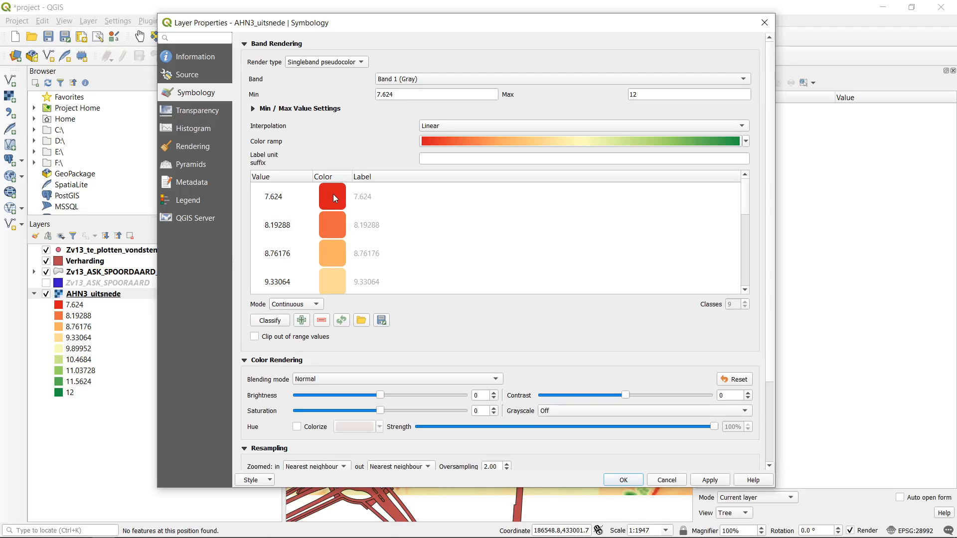
left_click(474, 124)
left_click(473, 115)
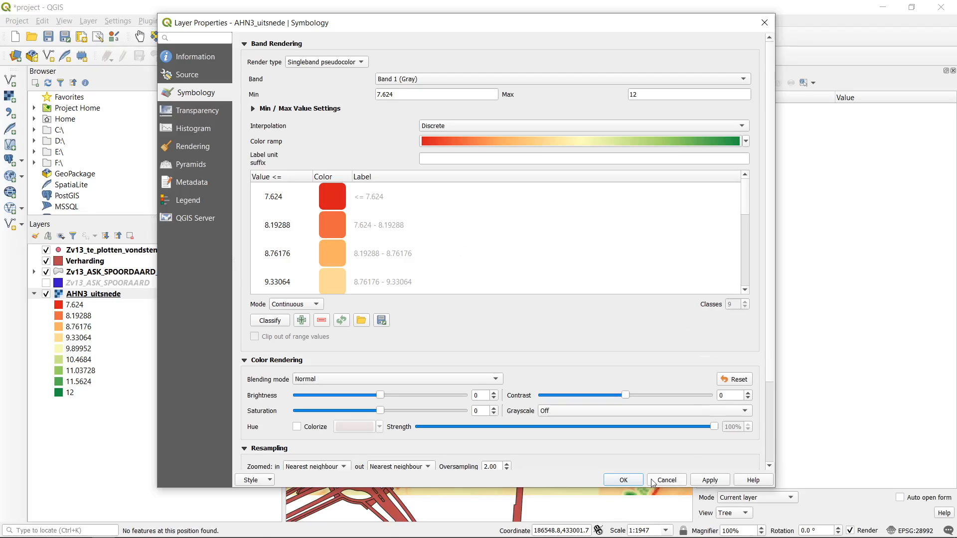
left_click(624, 480)
- Examine the discrete elevation classes in the central field, around the paved northern site and in the eastern trench field
scroll(517, 265, "up", 2)
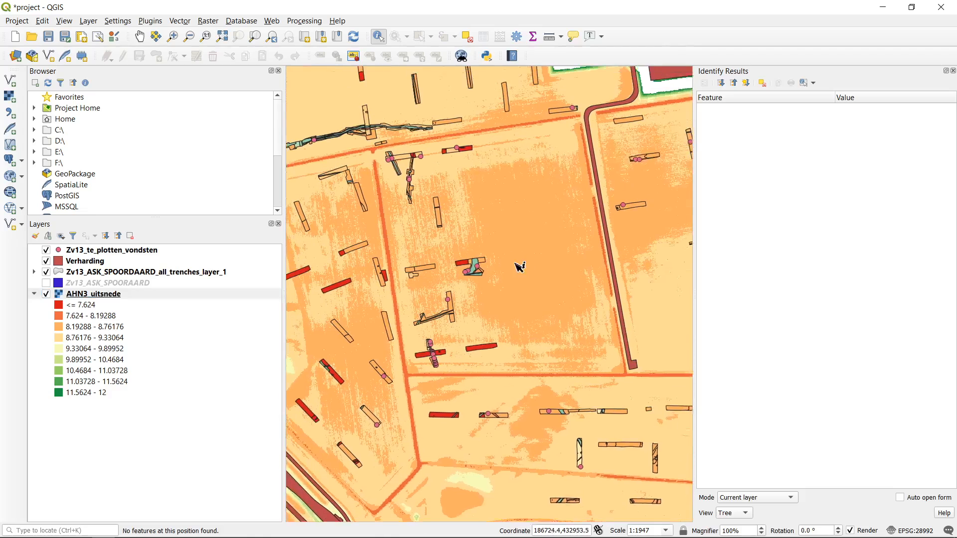
left_click_drag(502, 216, 479, 259)
left_click_drag(522, 230, 331, 306)
left_click_drag(541, 325, 541, 242)
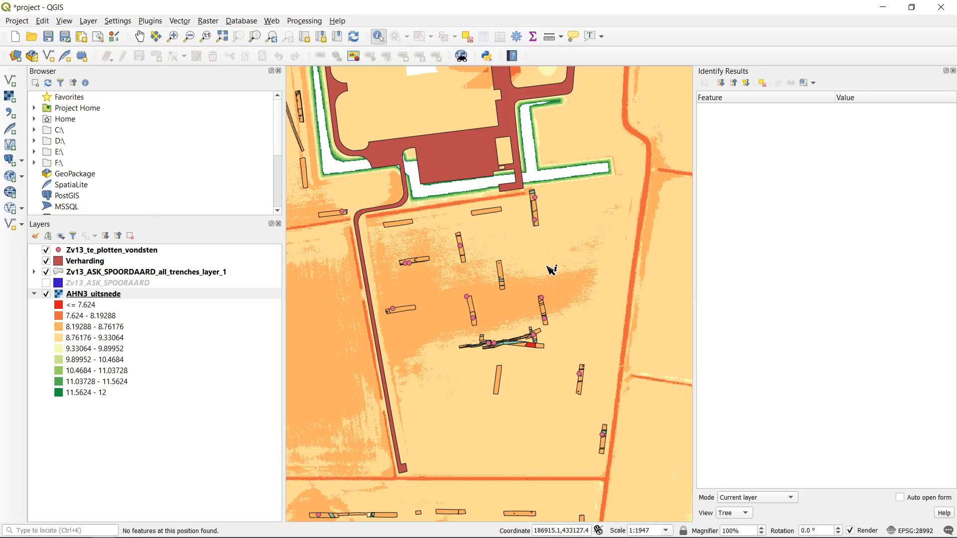
left_click_drag(470, 289, 573, 241)
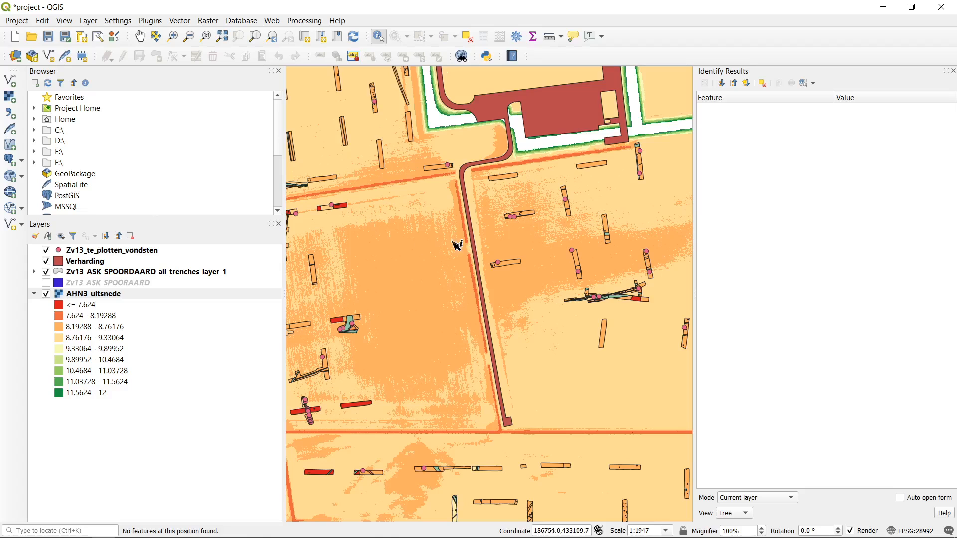
left_click_drag(377, 254, 531, 248)
left_click_drag(504, 375, 492, 213)
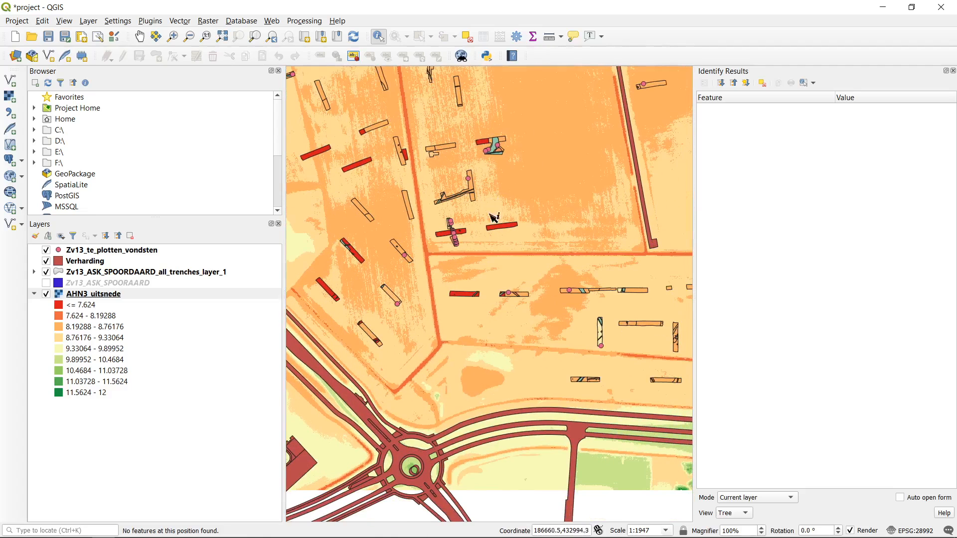
- Compare the trenches with the discrete elevation classes in the western and southern fields near the roundabout
left_click_drag(582, 314, 559, 267)
left_click_drag(555, 168, 576, 223)
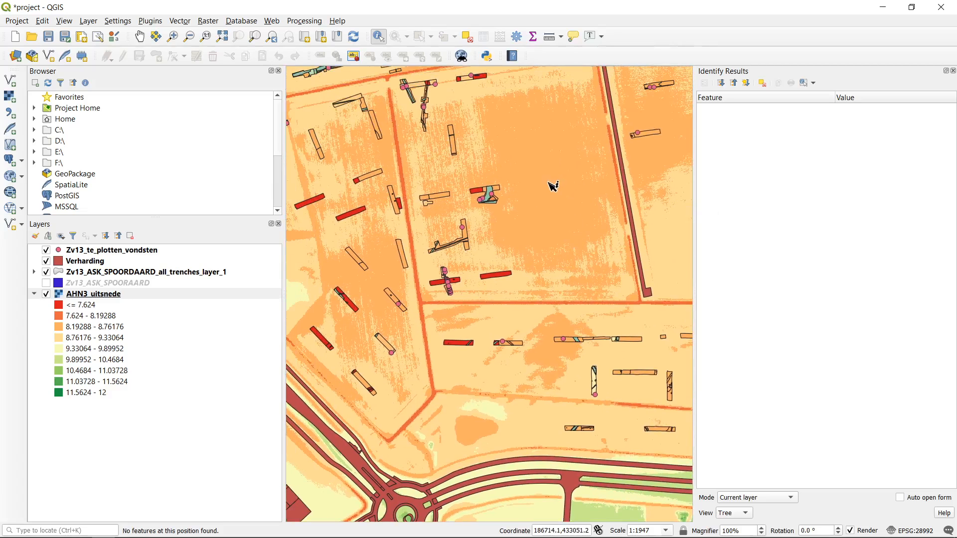
left_click_drag(551, 185, 504, 193)
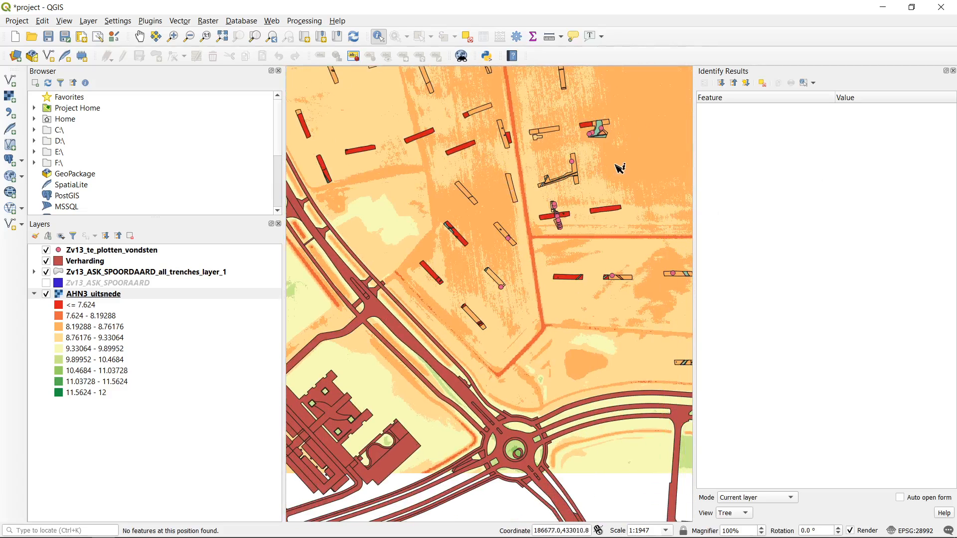
left_click_drag(619, 167, 469, 223)
left_click_drag(445, 162, 489, 259)
left_click_drag(452, 225, 484, 338)
left_click_drag(522, 300, 556, 151)
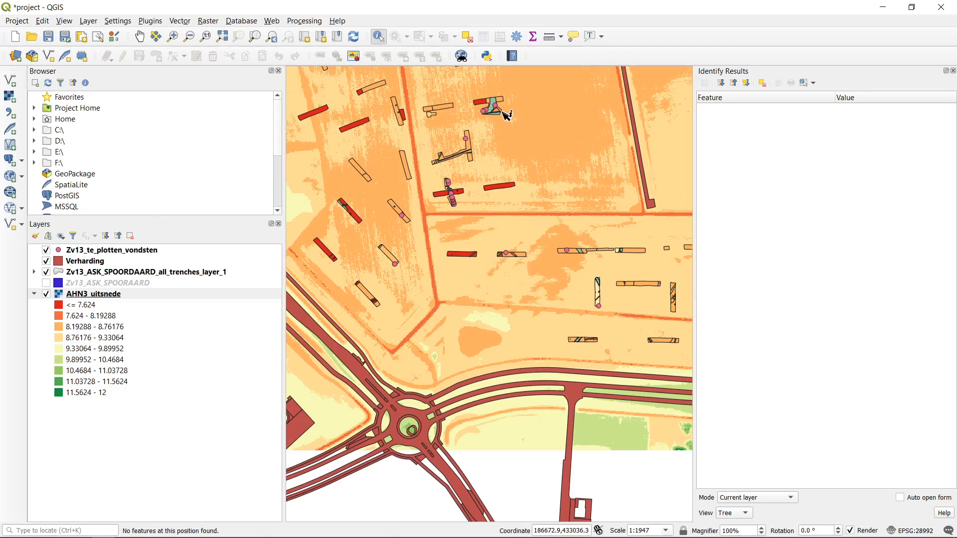
- Set the AHN3_uitsnede raster's color interpolation to Exact, accept the styling and check the result on the map
right_click(140, 297)
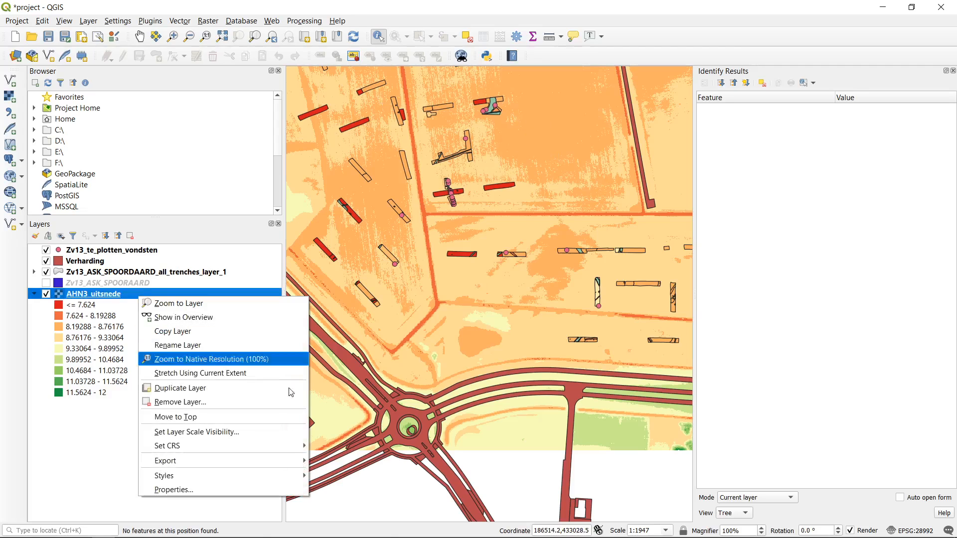
left_click(292, 490)
left_click(474, 127)
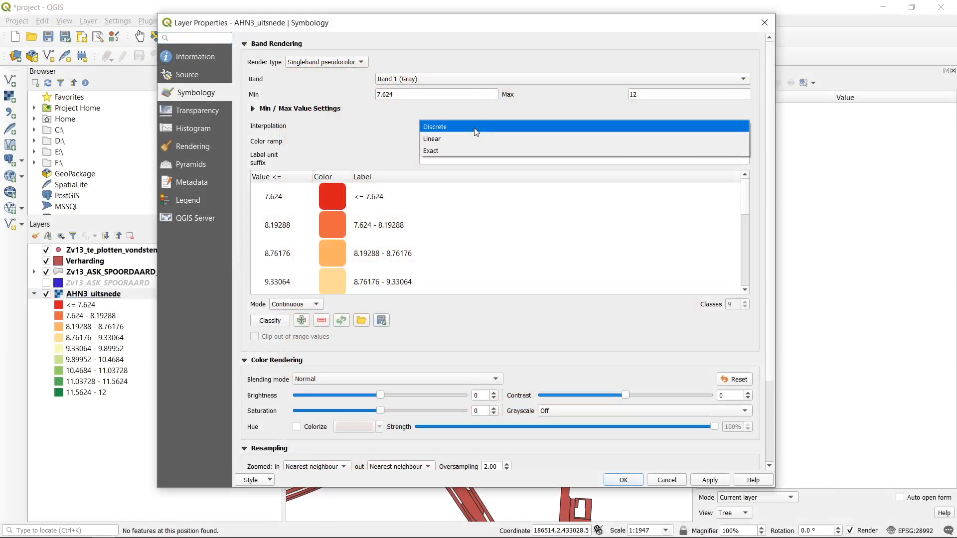
left_click(457, 149)
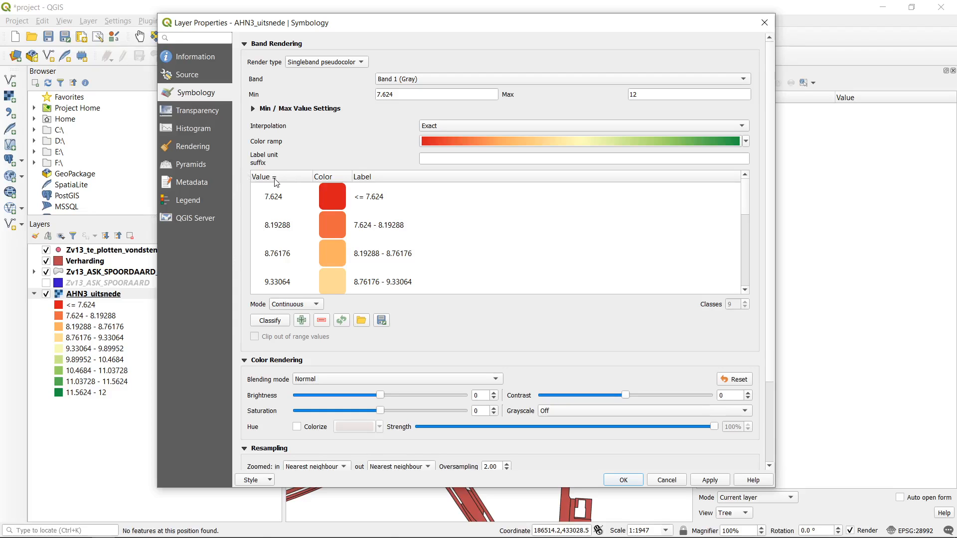
left_click(629, 481)
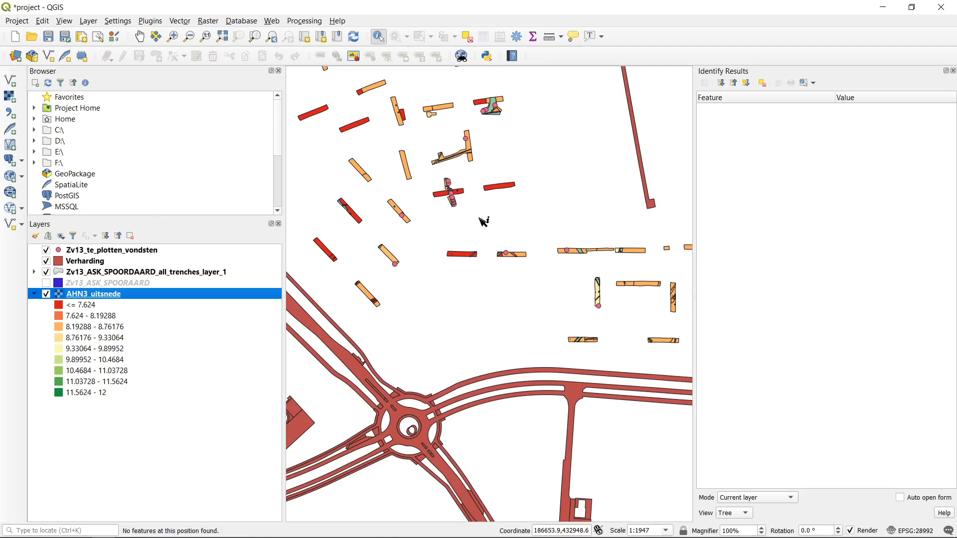
scroll(470, 215, "down", 1)
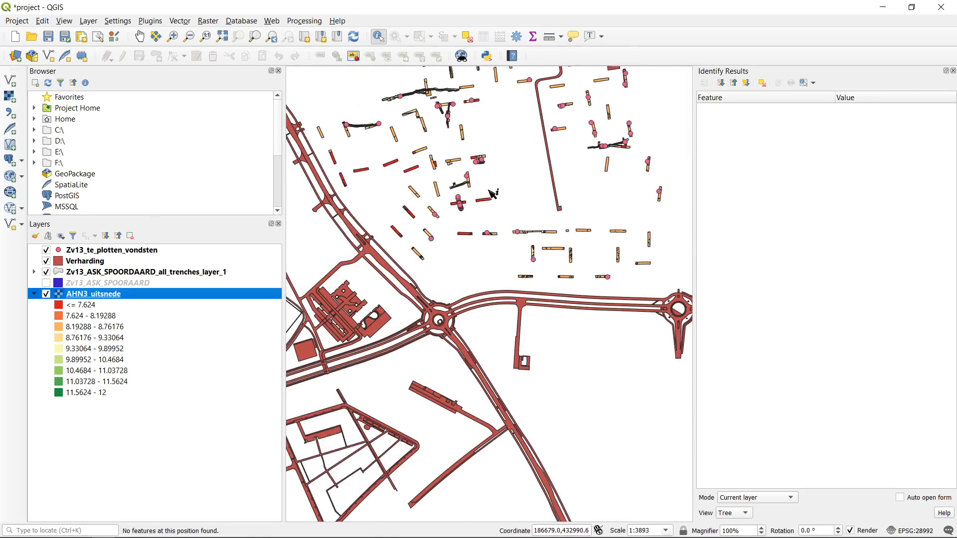
scroll(493, 194, "up", 1)
- Reopen the AHN3_uitsnede symbology settings and set the color interpolation to Linear
right_click(163, 294)
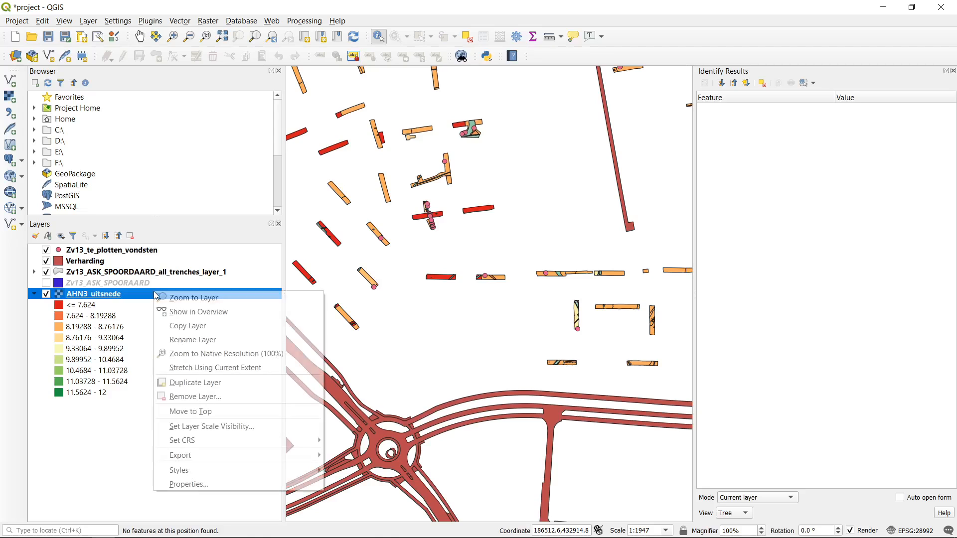
left_click(219, 485)
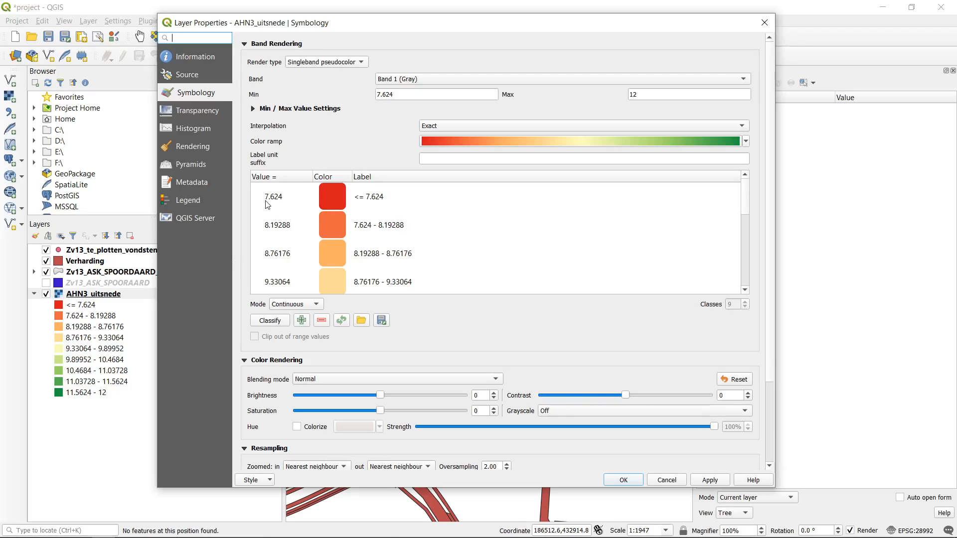
left_click(432, 127)
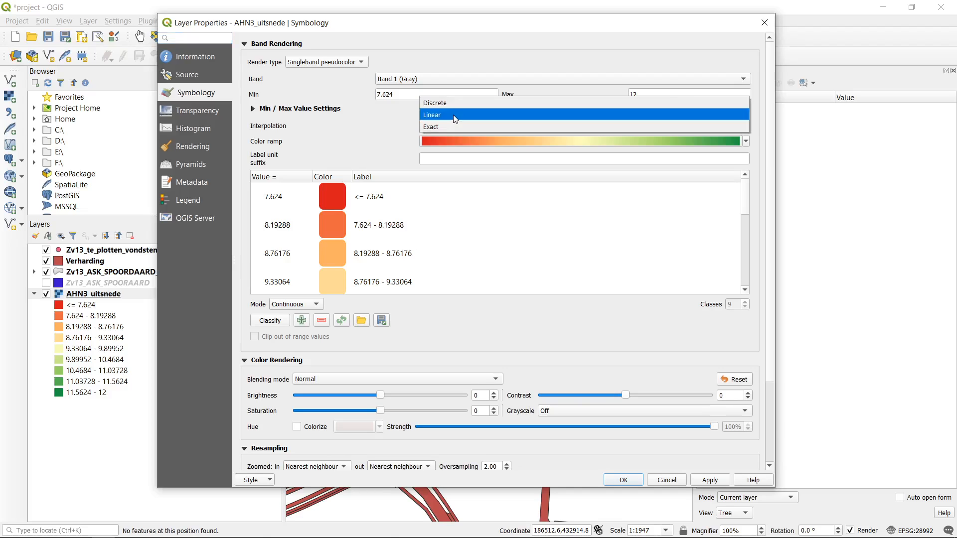
left_click(454, 116)
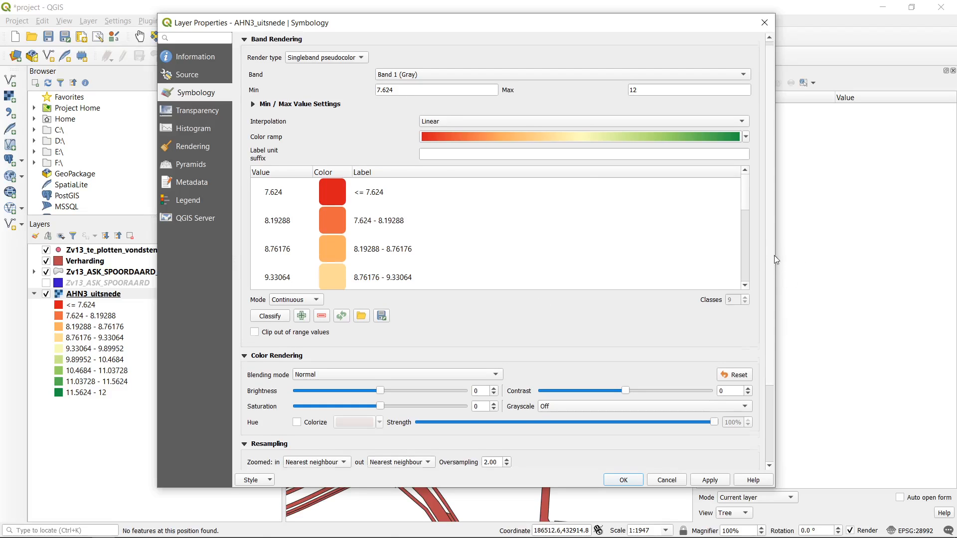
- Review the blending modes while keeping Normal, increase the raster's contrast to roughly halfway above neutral, and accept the styling
left_click_drag(770, 255, 779, 360)
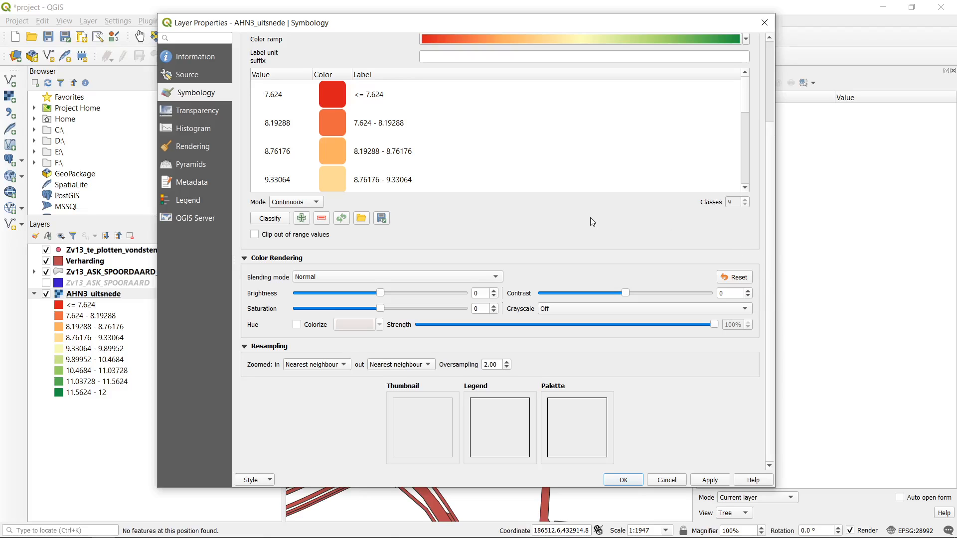
left_click(448, 277)
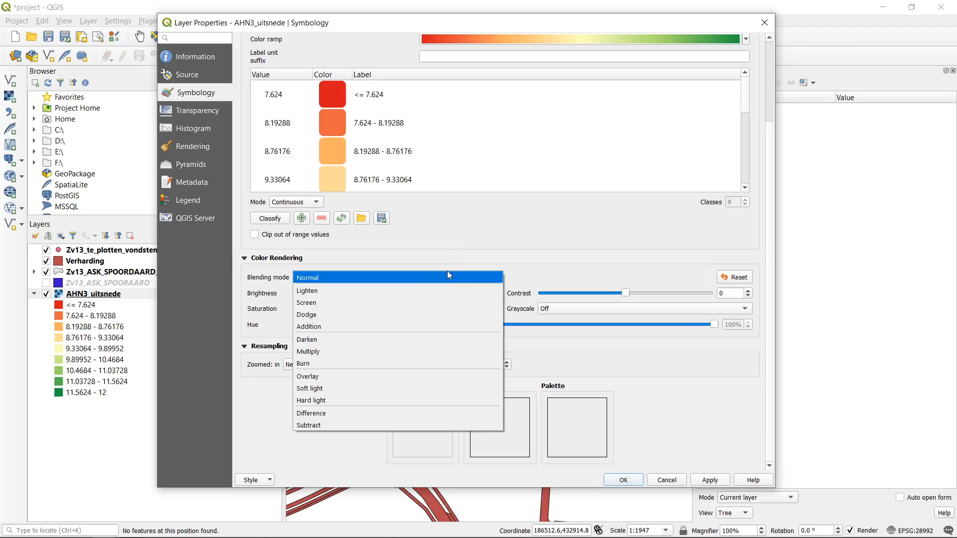
left_click(495, 239)
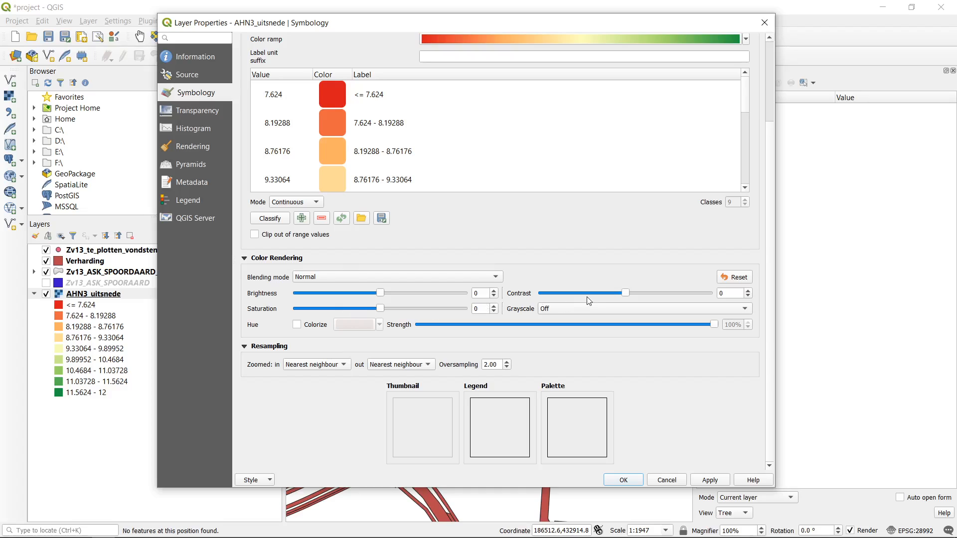
left_click_drag(626, 294, 672, 297)
left_click(625, 480)
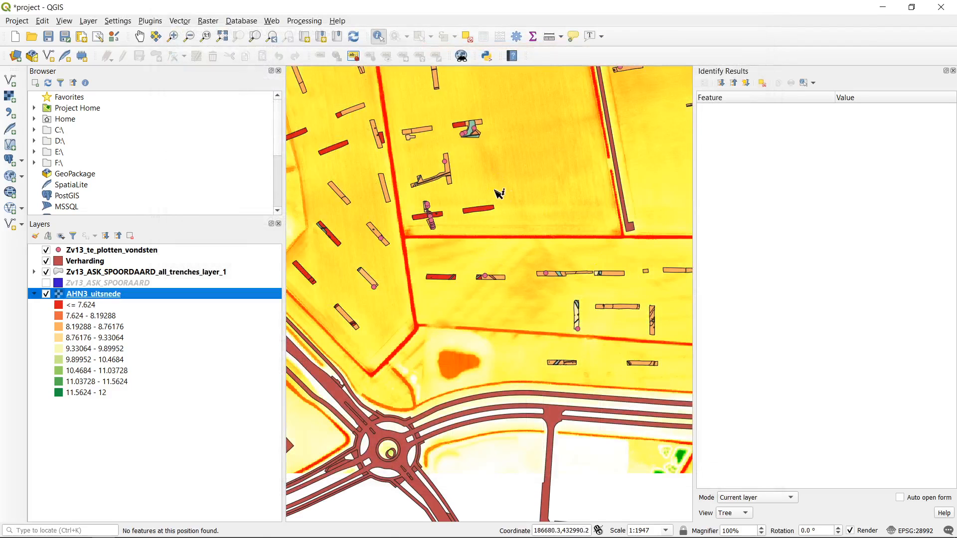
- Examine the higher-contrast elevation colors across the trench fields, the paved northern site and the roads
left_click_drag(530, 232, 502, 288)
left_click_drag(489, 181, 464, 251)
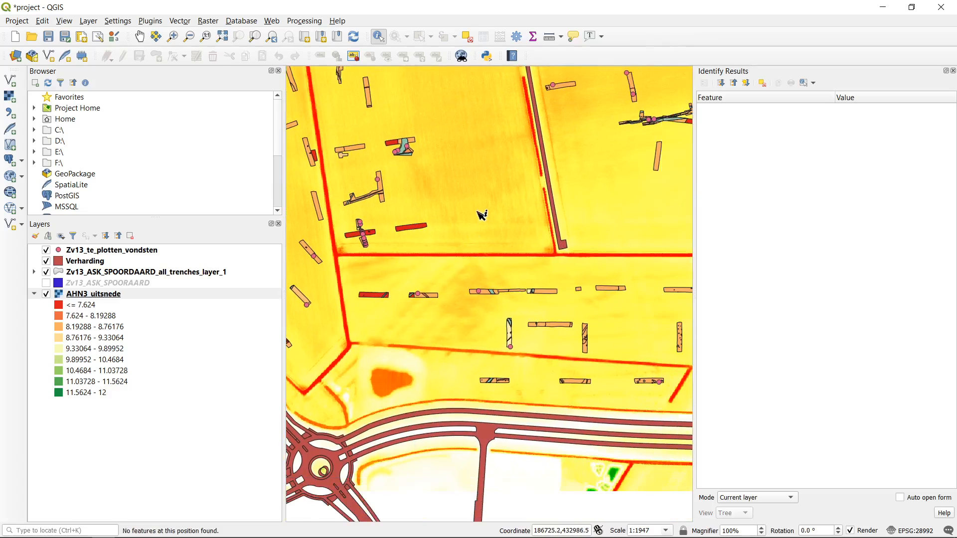
left_click_drag(508, 150, 468, 370)
scroll(427, 276, "down", 1)
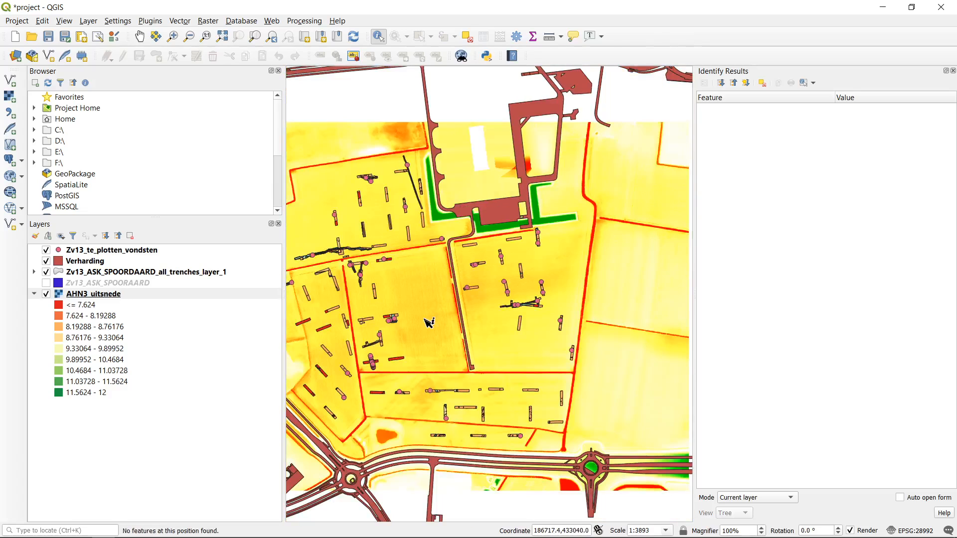
left_click_drag(433, 316, 514, 244)
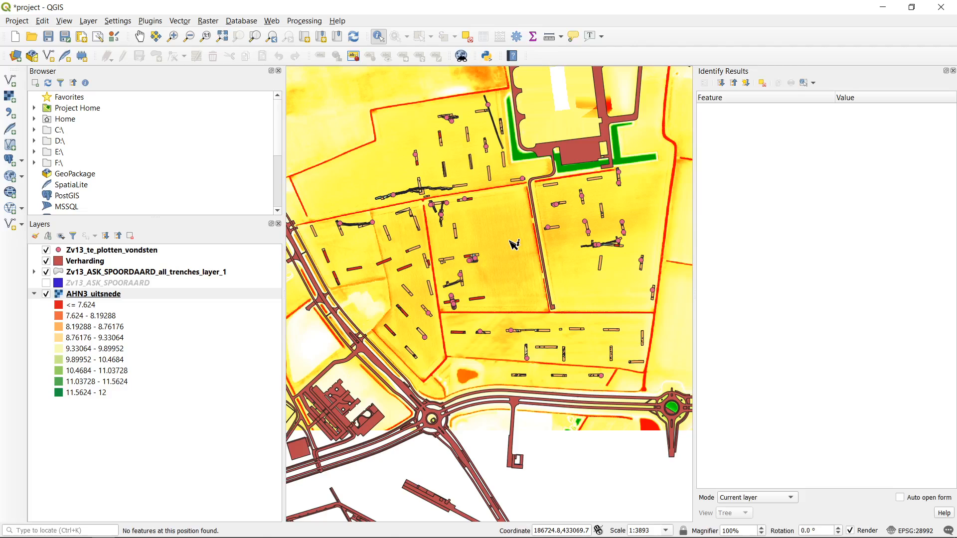
- Reset the AHN3_uitsnede raster's contrast to 0 in its symbology settings and accept the styling
right_click(155, 296)
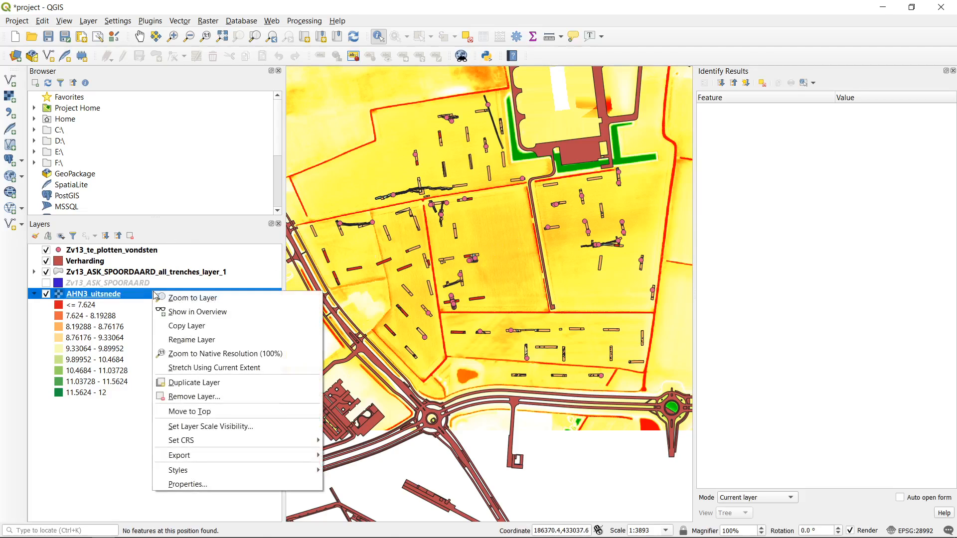
left_click(204, 484)
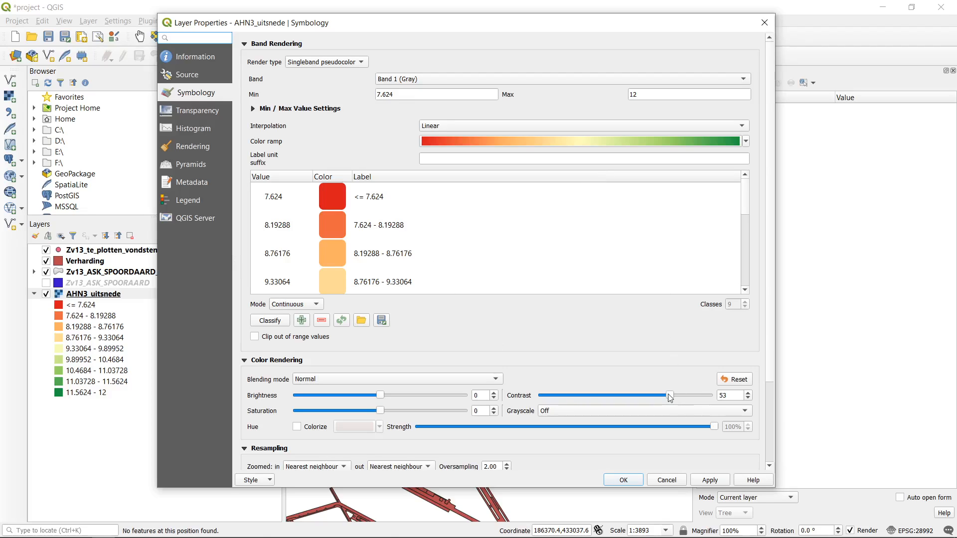
left_click_drag(735, 396, 703, 396)
type("0")
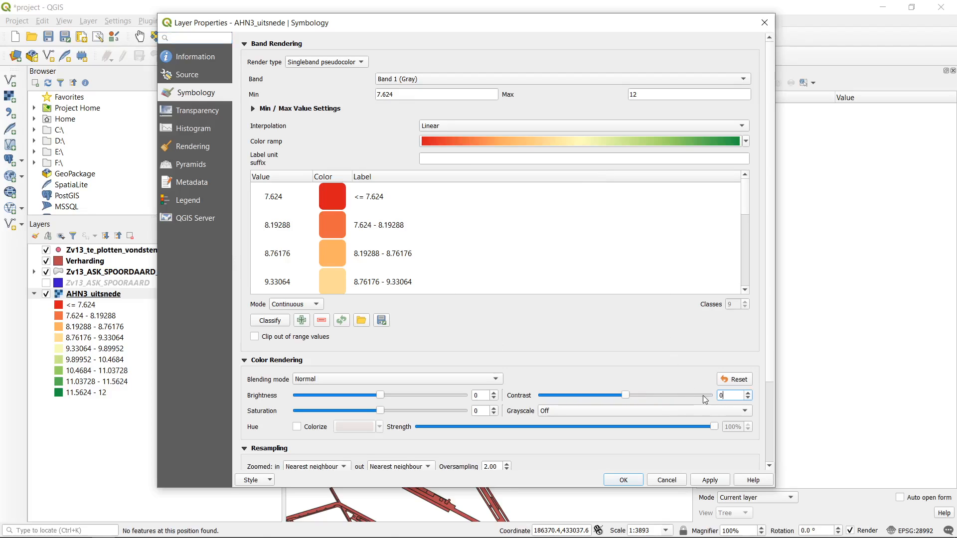
key("Return")
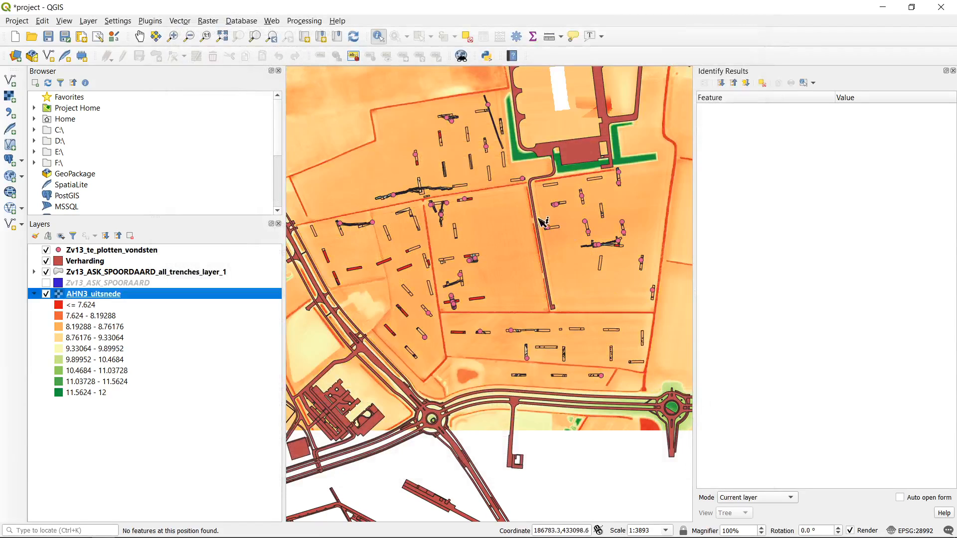
- Open the symbology settings of Zv13_te_plotten_vondsten, keeping the find points in the narrow trench visible beside the dialog
left_click_drag(540, 195, 544, 255)
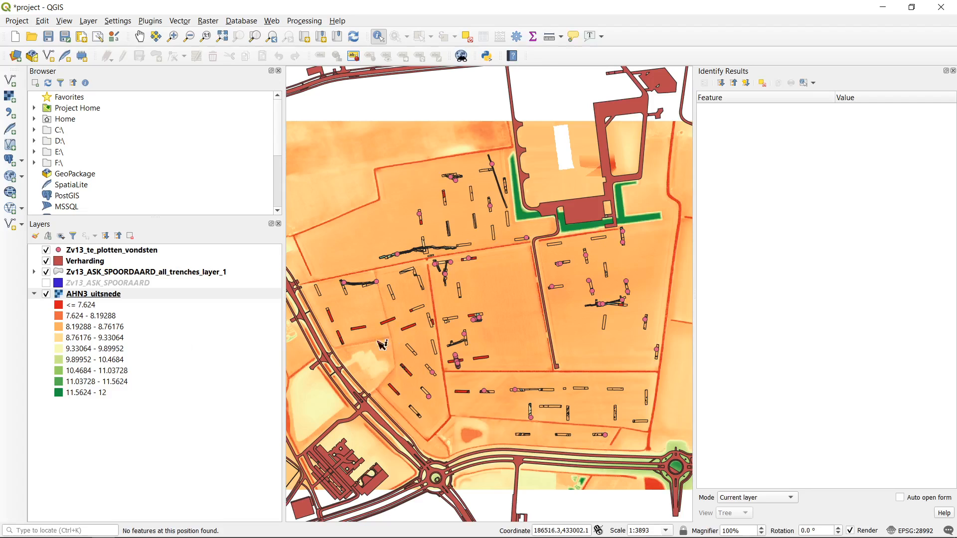
scroll(459, 346, "up", 1)
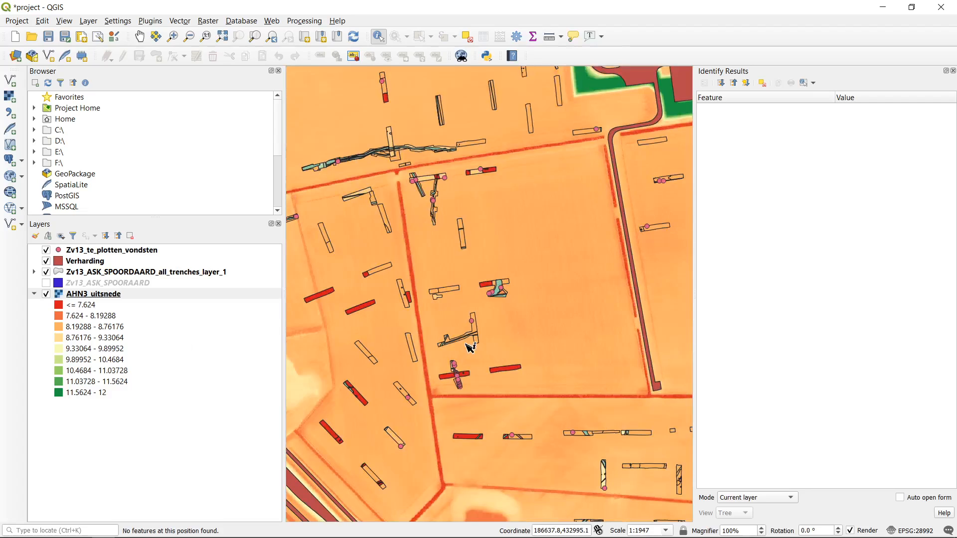
left_click(118, 250)
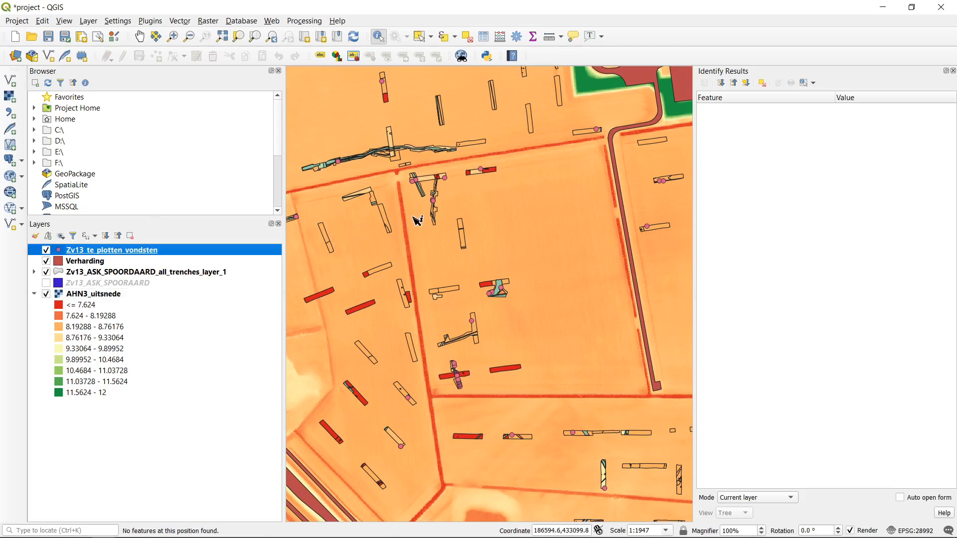
scroll(416, 212, "up", 3)
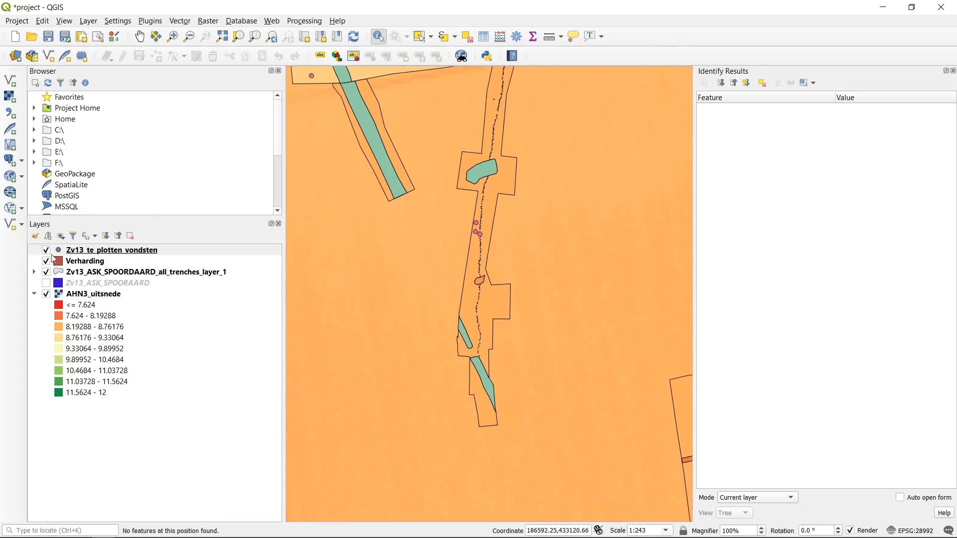
left_click(134, 251)
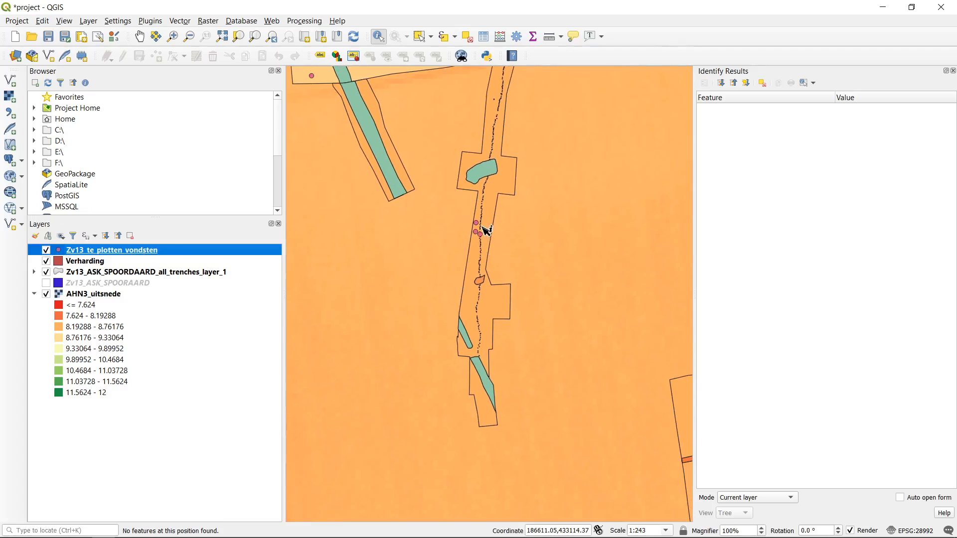
scroll(475, 230, "up", 2)
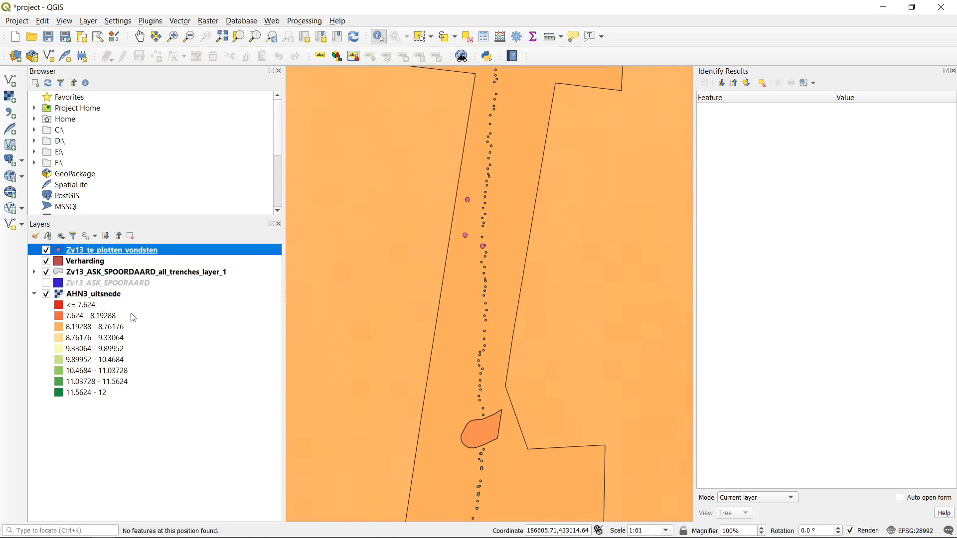
right_click(112, 255)
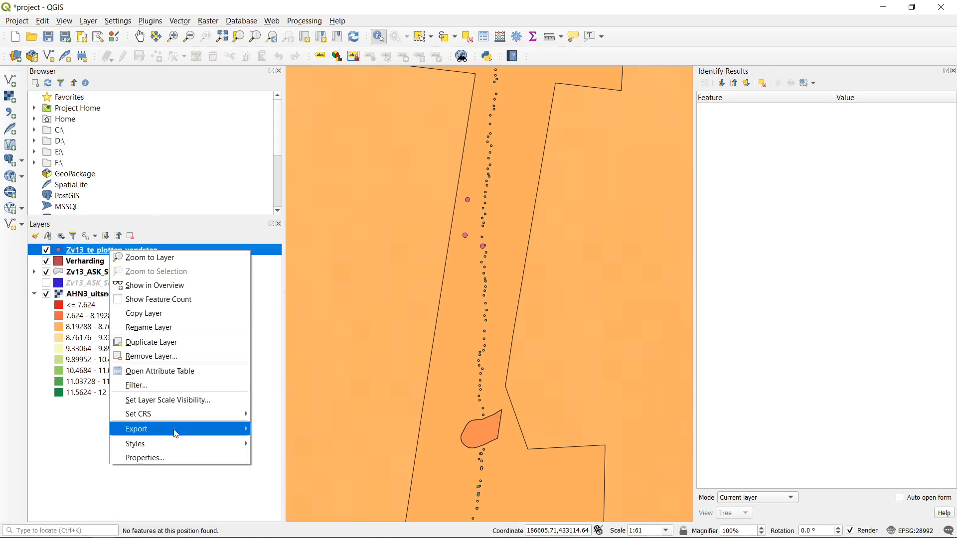
right_click(126, 251)
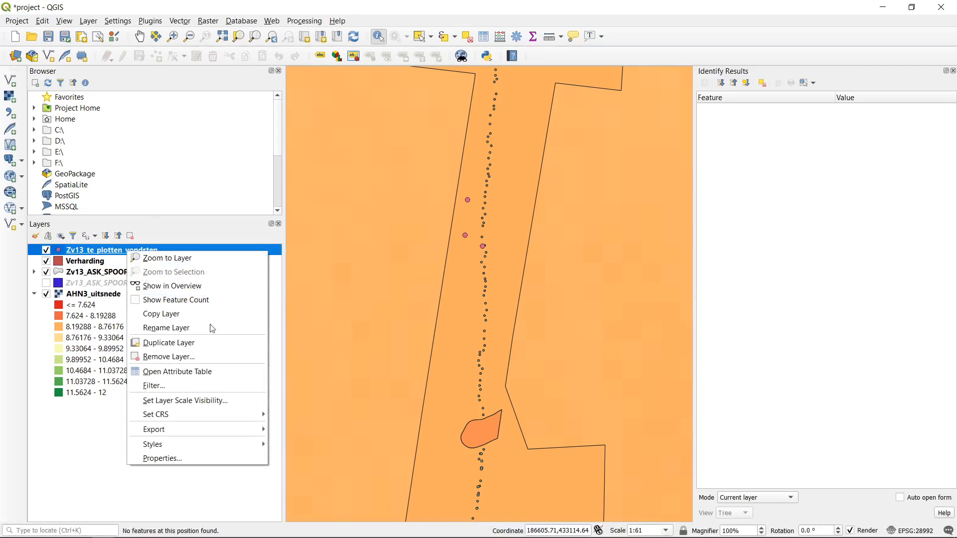
left_click(238, 464)
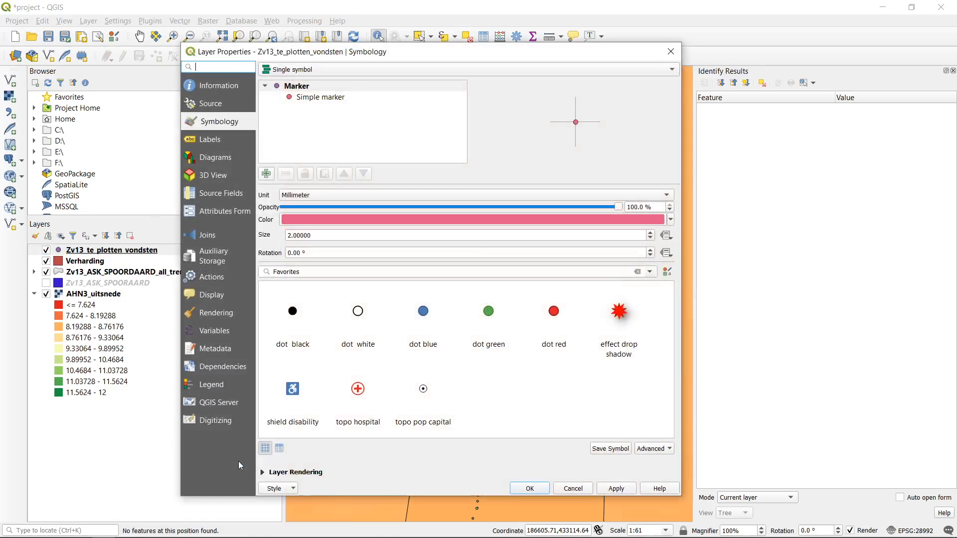
left_click_drag(379, 53, 630, 48)
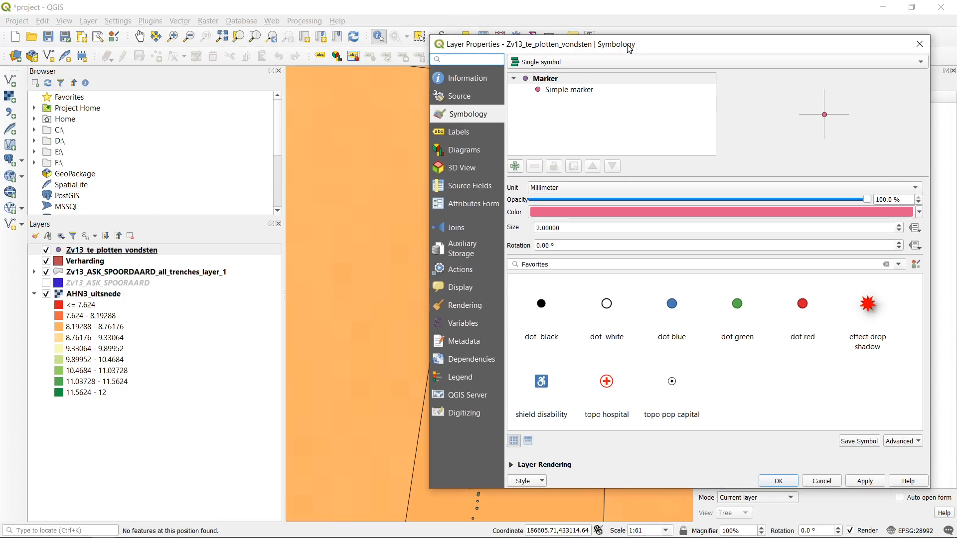
left_click_drag(629, 48, 736, 47)
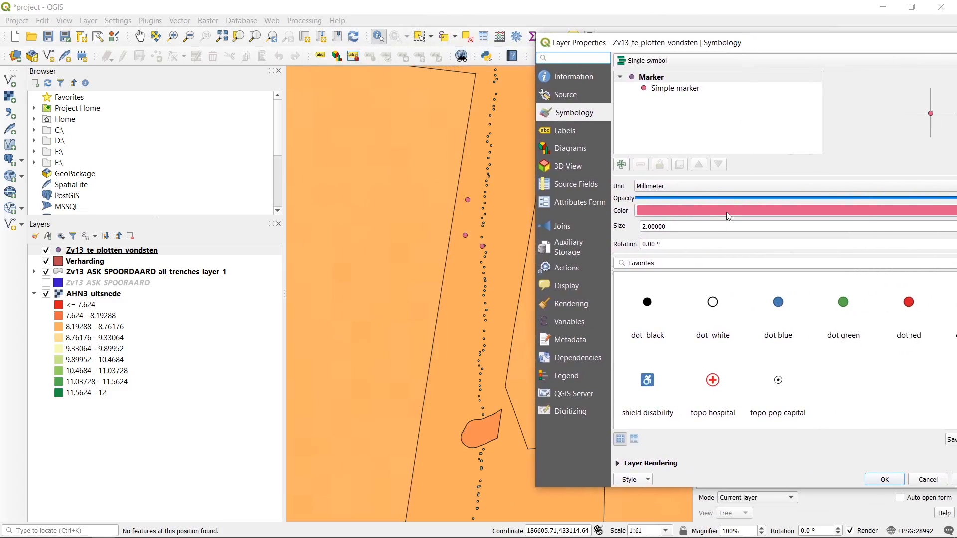
- Try the dot red and effect drop shadow marker presets for the finds, applying the drop shadow one to the map
left_click(727, 215)
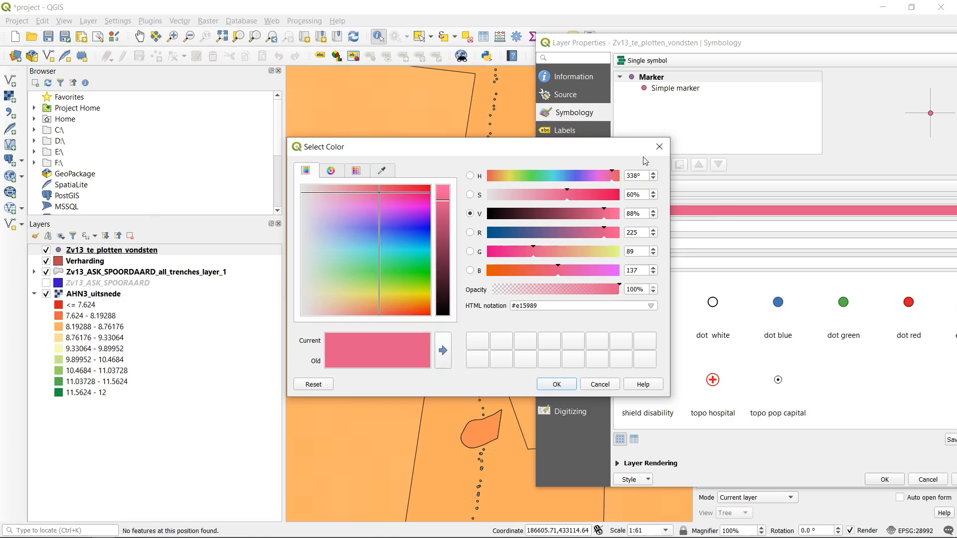
left_click(658, 146)
left_click(905, 309)
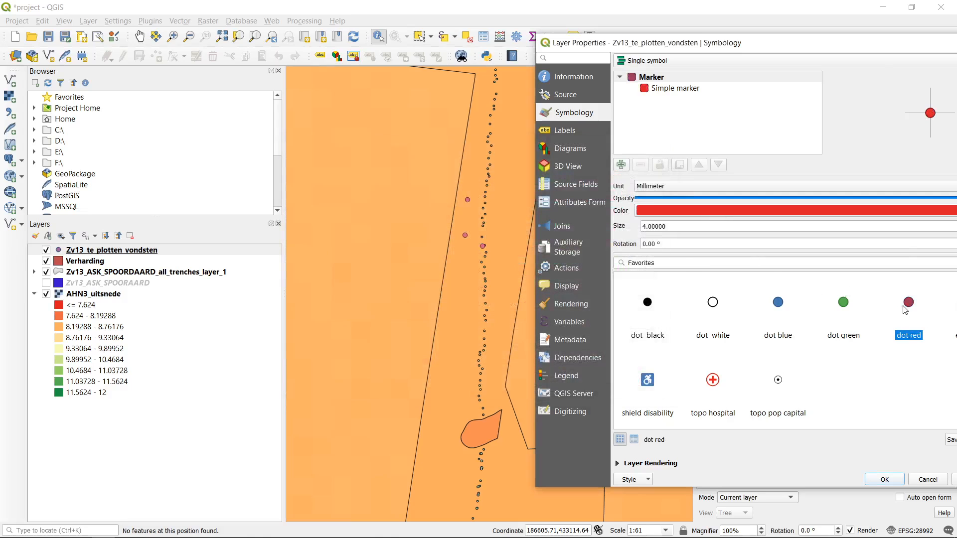
mouse_move(870, 47)
left_mouse_down()
mouse_move(493, 73)
mouse_move(261, 58)
left_mouse_up()
left_click(906, 308)
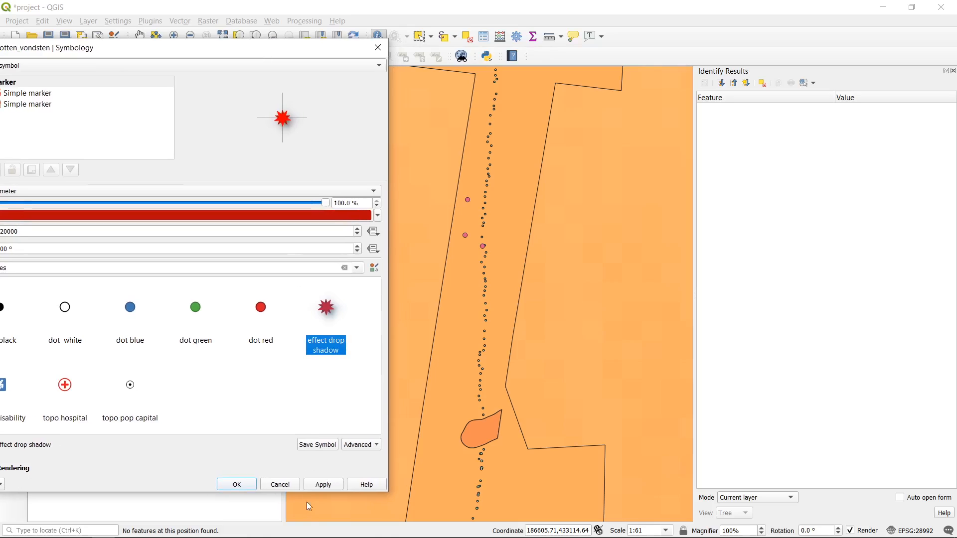
left_click(323, 485)
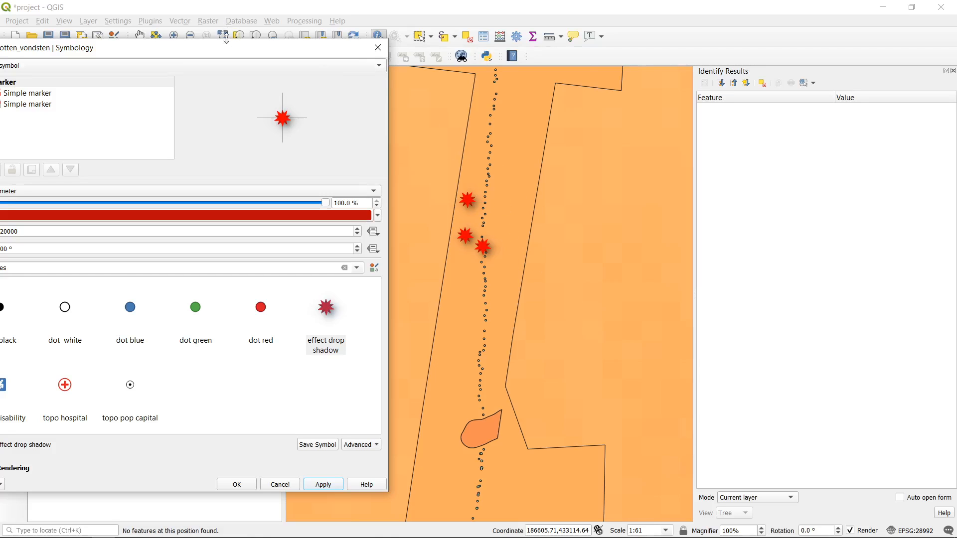
left_click_drag(241, 50, 865, 78)
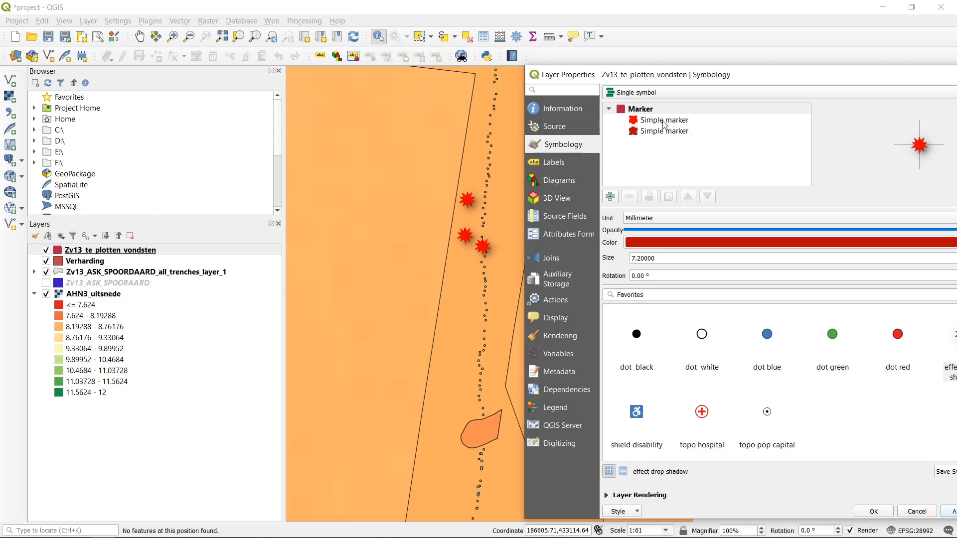
- Keep the single symbol renderer and apply the dot black marker preset to the find points
left_click(657, 92)
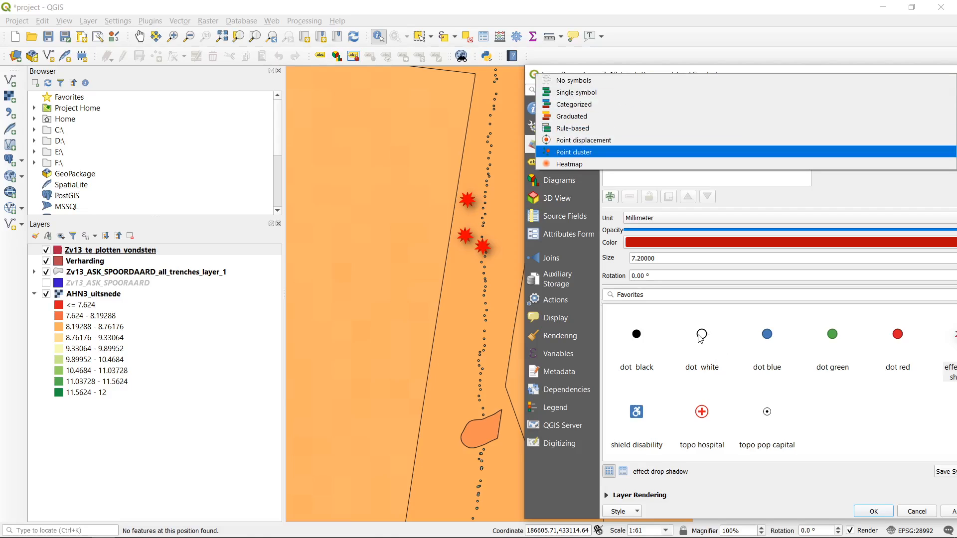
left_click(642, 349)
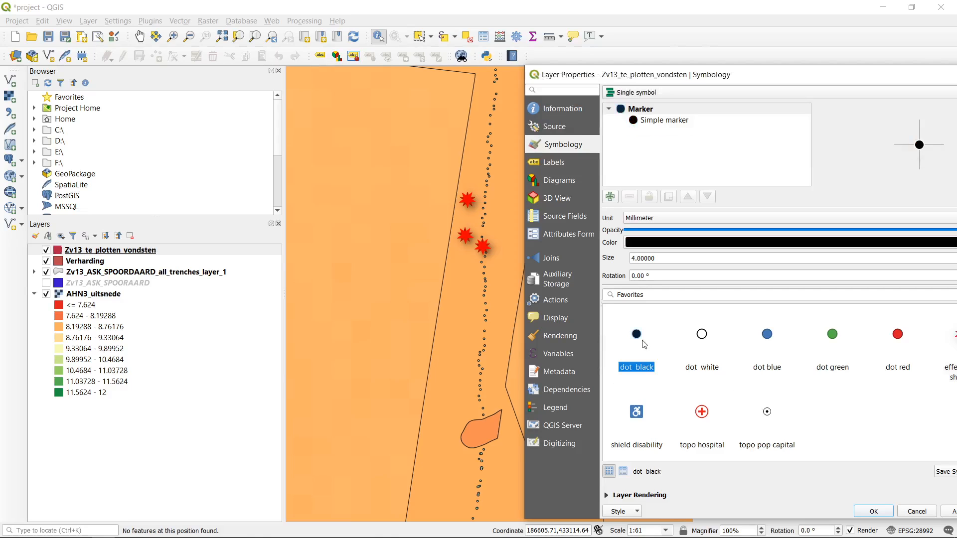
left_click_drag(738, 69, 476, 36)
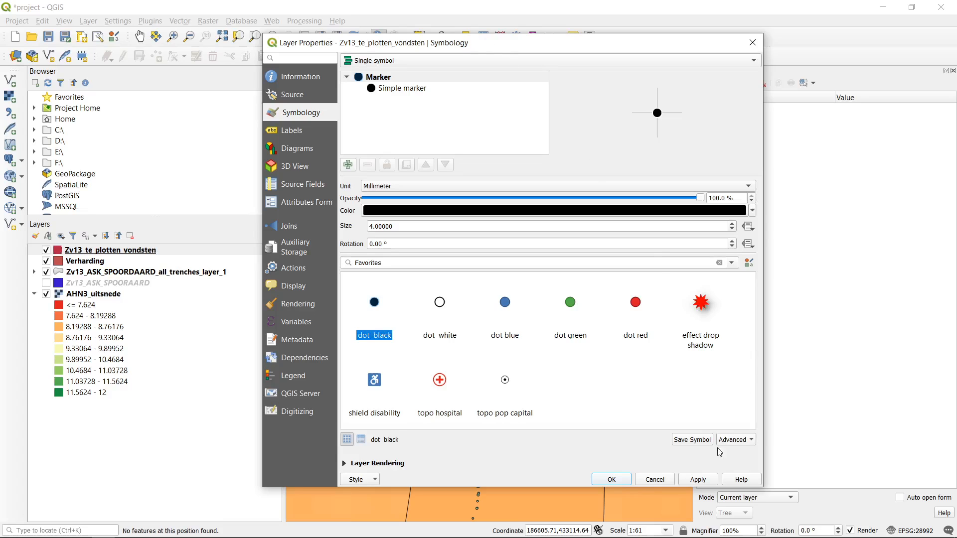
left_click(697, 480)
left_click_drag(617, 43, 874, 51)
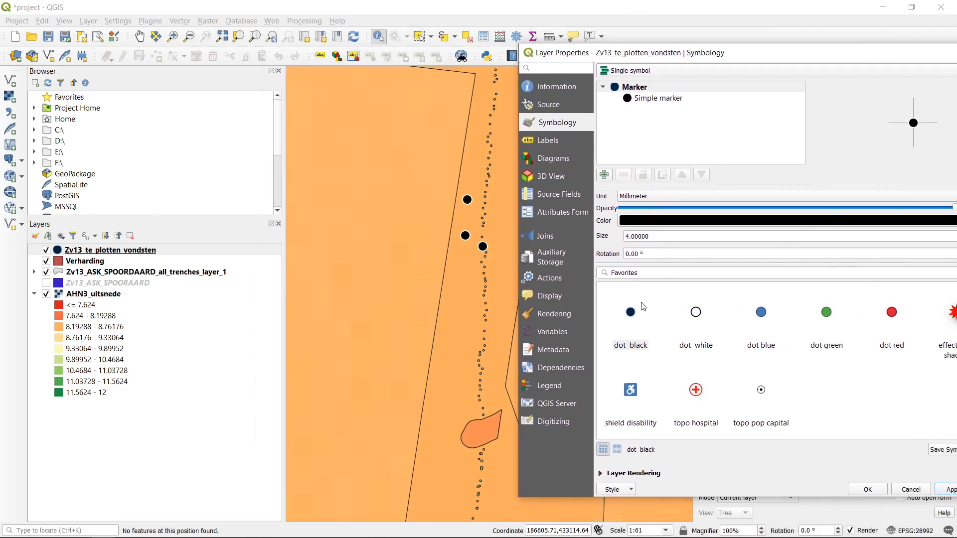
left_click(631, 312)
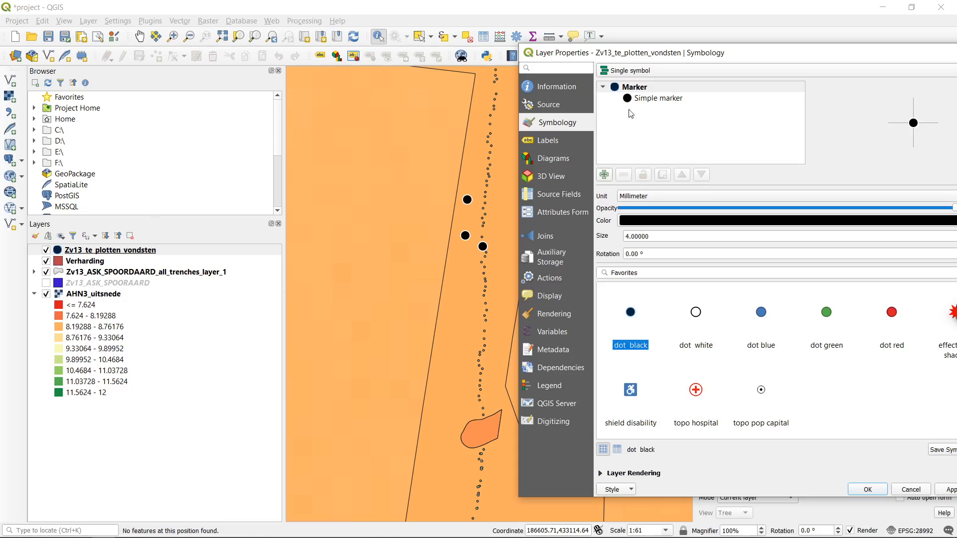
- Enable single labels for the Zv13_te_plotten_vondsten layer
left_click_drag(685, 61, 525, 53)
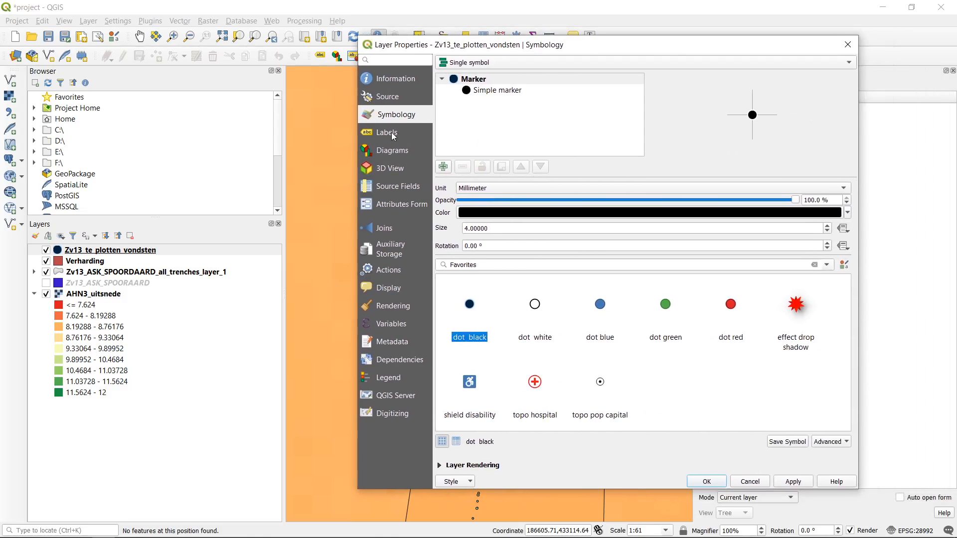
left_click(393, 133)
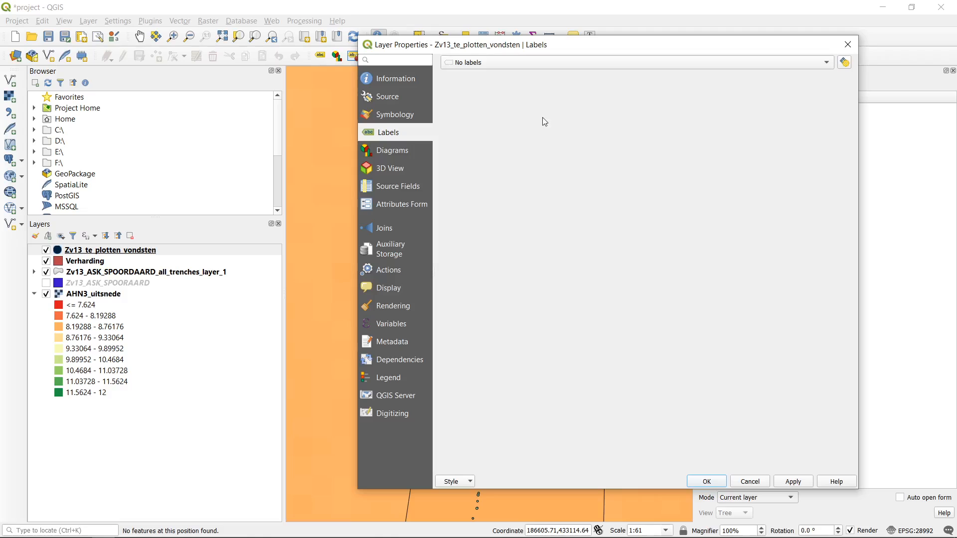
left_click(591, 64)
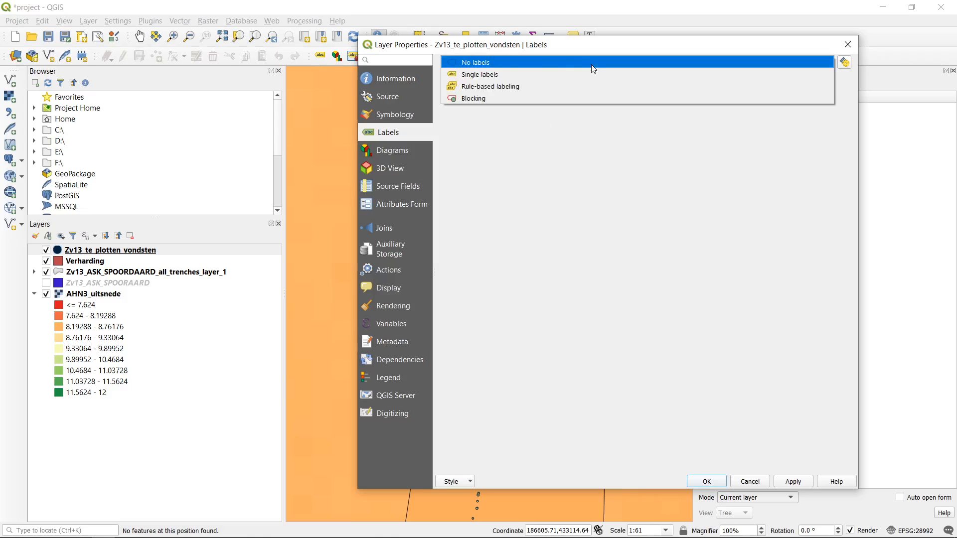
left_click(780, 64)
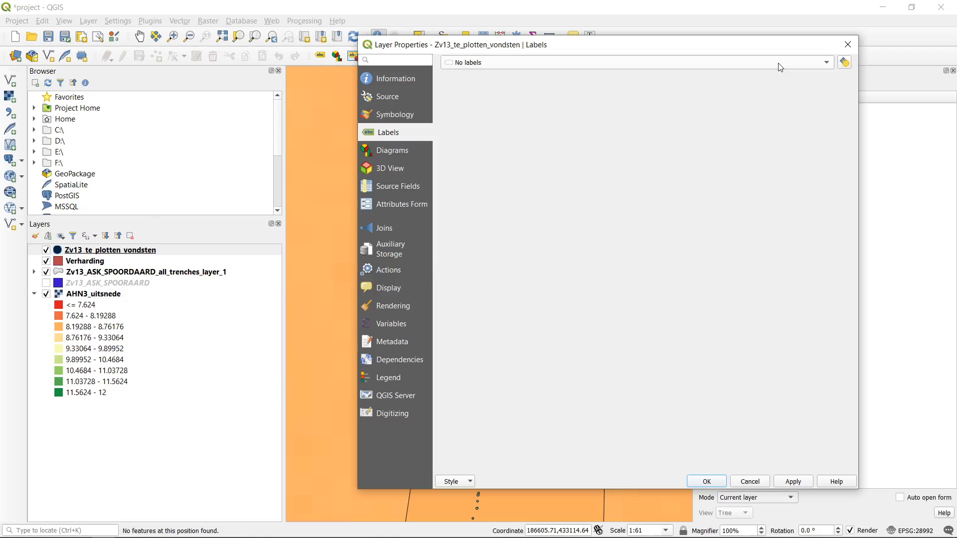
left_click(780, 64)
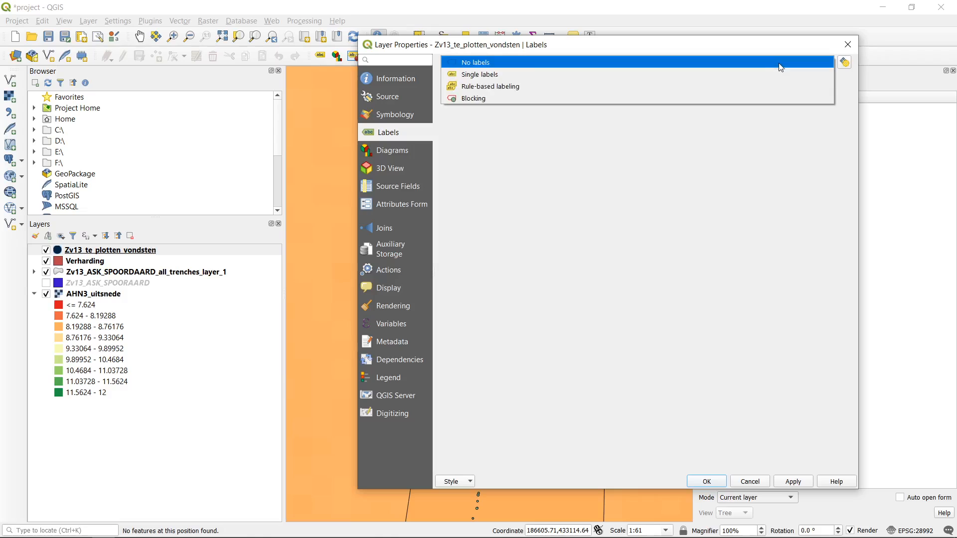
left_click(522, 78)
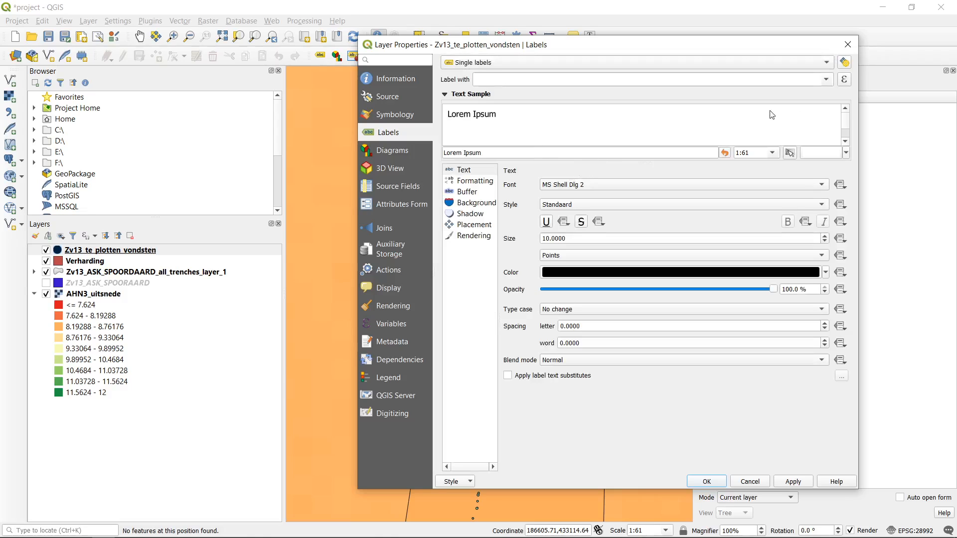
- Set the find points' labels to use the vondstnummer field
left_click(827, 80)
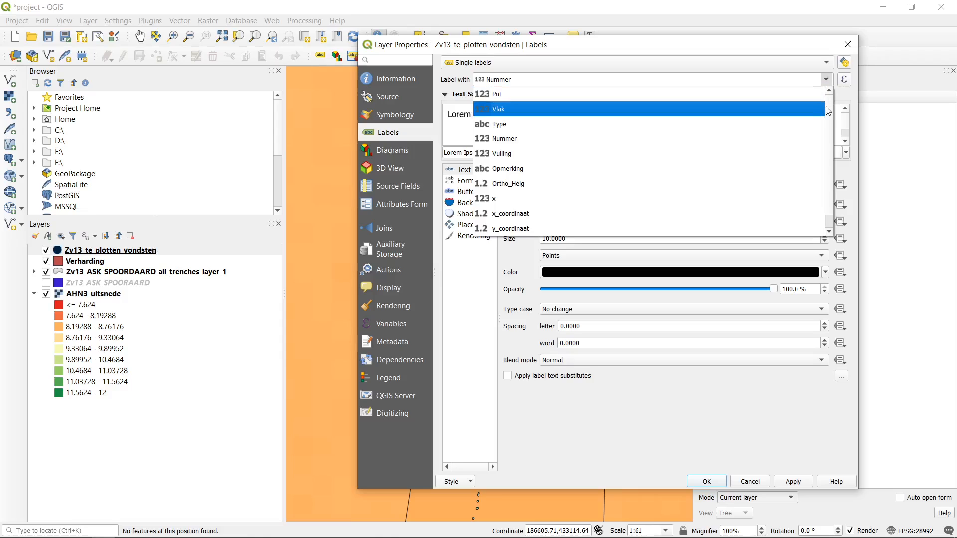
left_click_drag(828, 108, 832, 154)
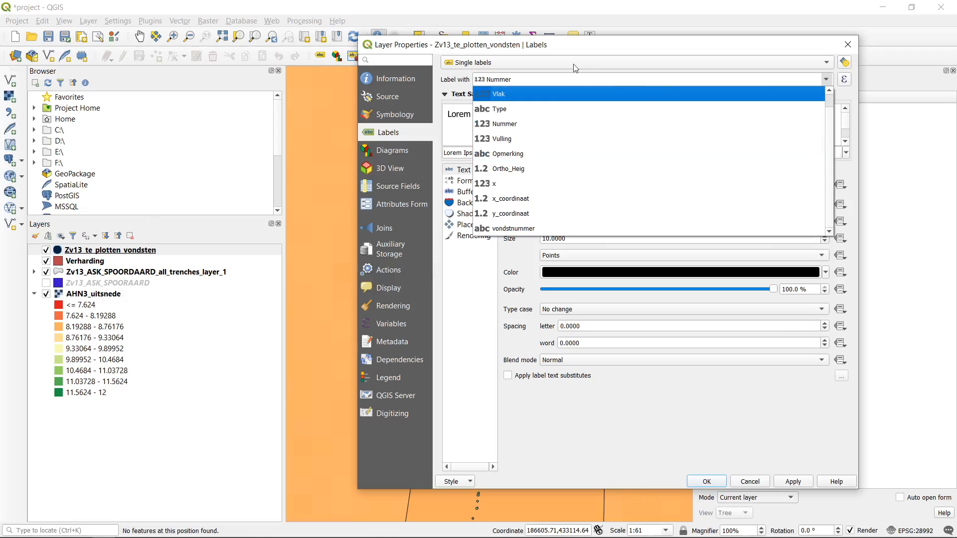
scroll(522, 210, "up", 1)
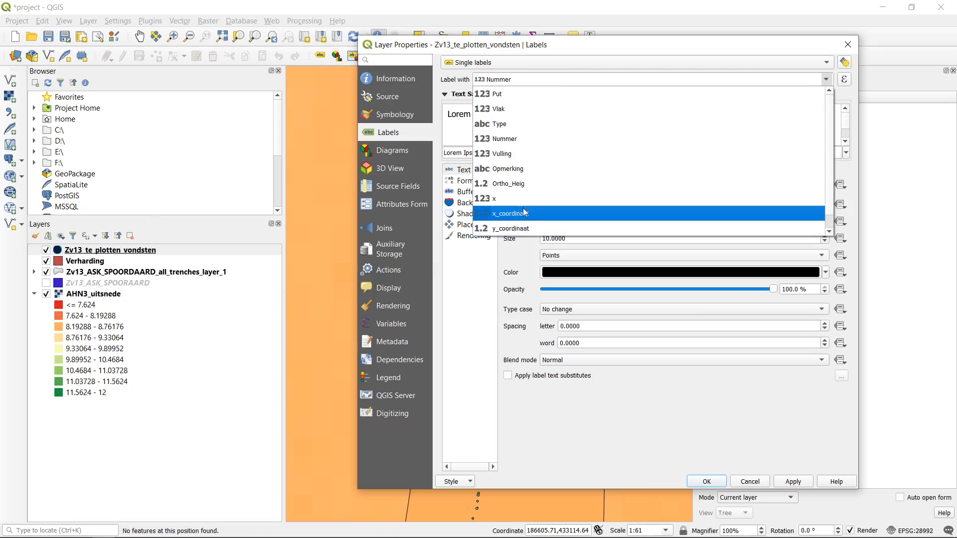
scroll(528, 171, "down", 1)
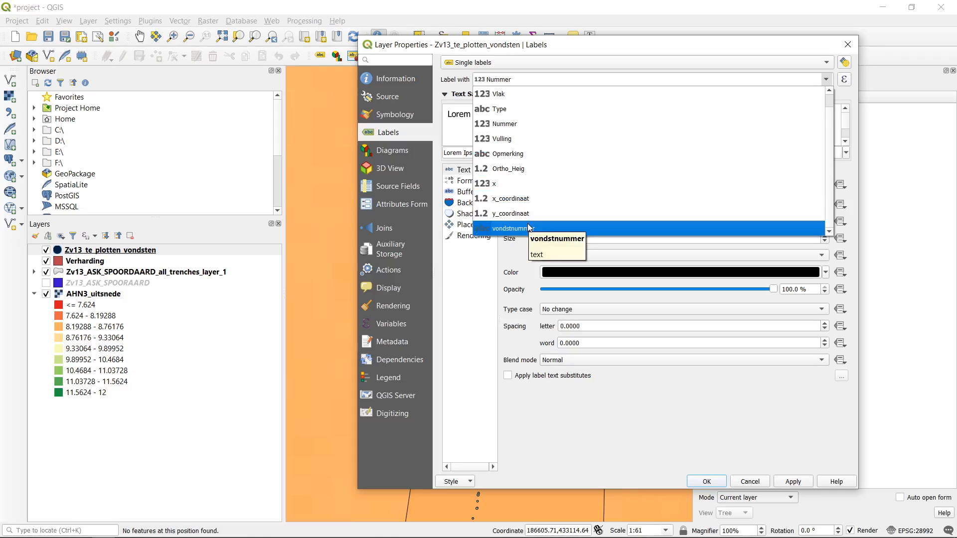
left_click(514, 230)
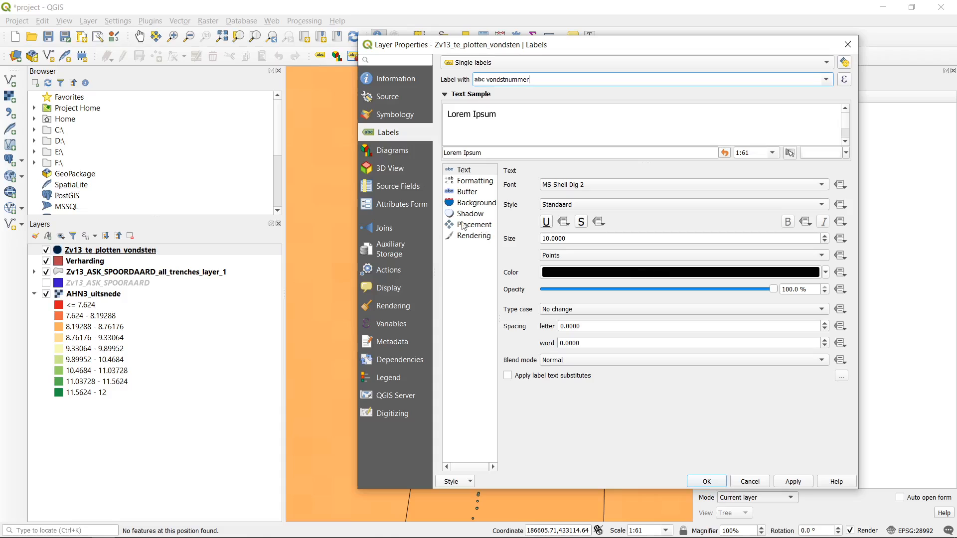
- Review the labels' formatting, buffer, background and shadow options, keep the defaults, and apply the labels to the map
left_click(467, 185)
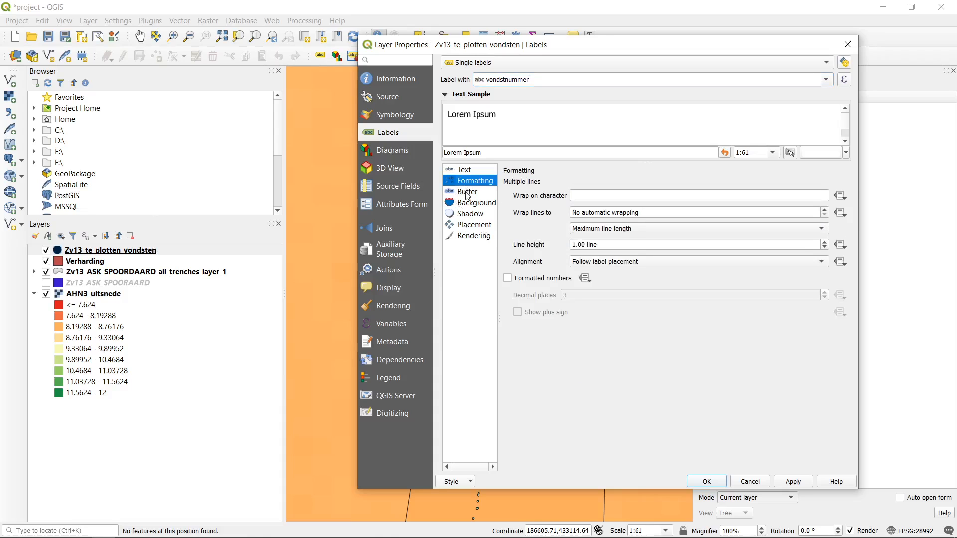
left_click(467, 193)
left_click(476, 204)
left_click(474, 215)
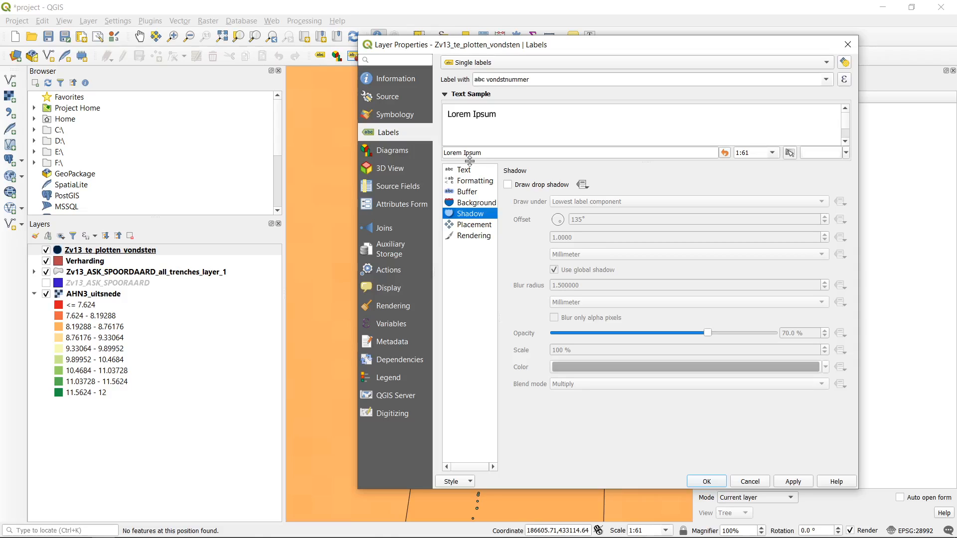
left_click(474, 172)
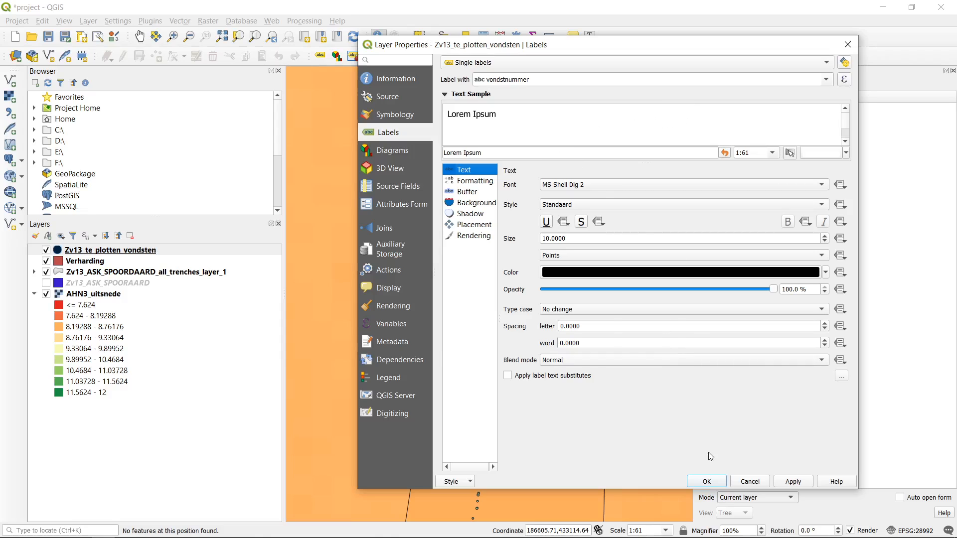
left_click(707, 481)
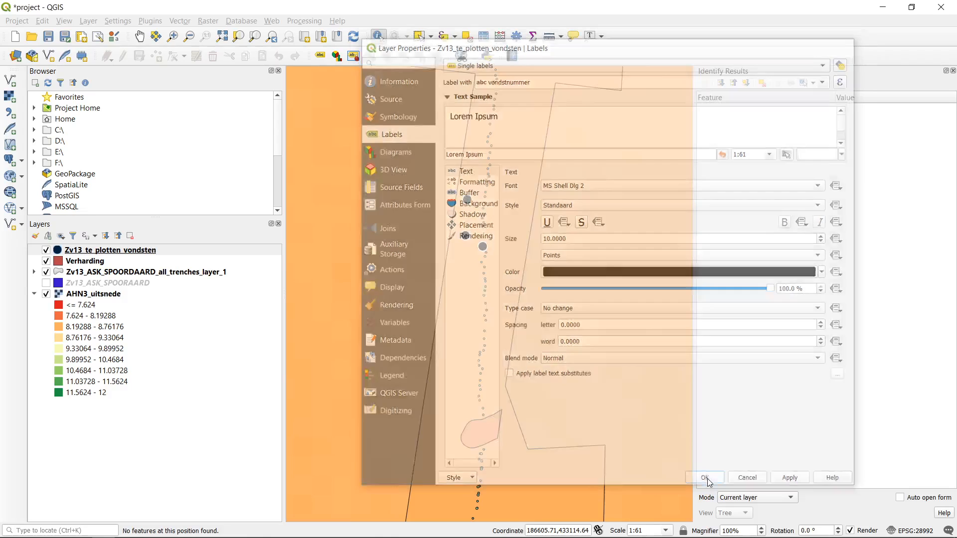
- Examine the find number labels in the narrow trench and in the trenches south of it at several map scales
left_click_drag(547, 177, 460, 203)
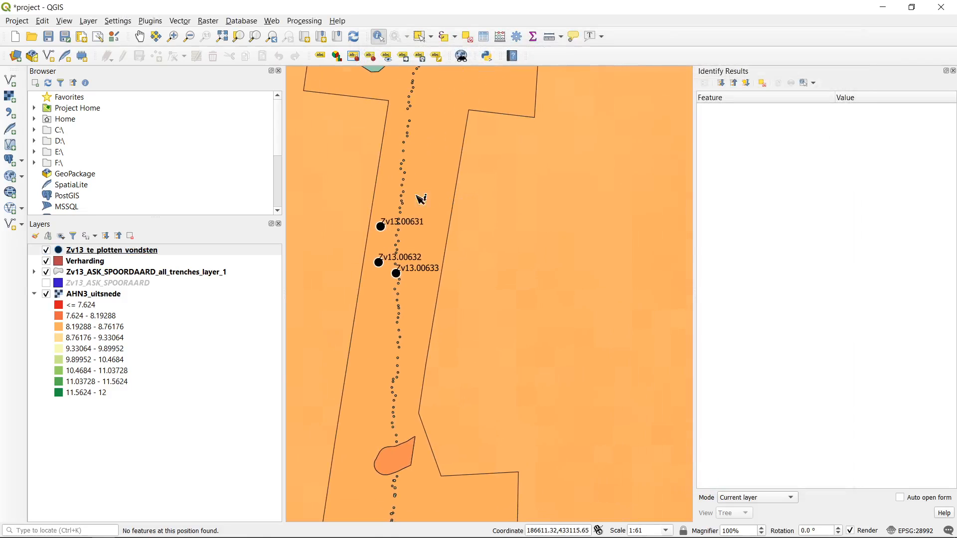
scroll(368, 193, "down", 1)
left_click_drag(385, 88, 459, 188)
left_click_drag(625, 324, 484, 55)
scroll(378, 189, "up", 1)
scroll(434, 188, "down", 2)
scroll(482, 129, "down", 2)
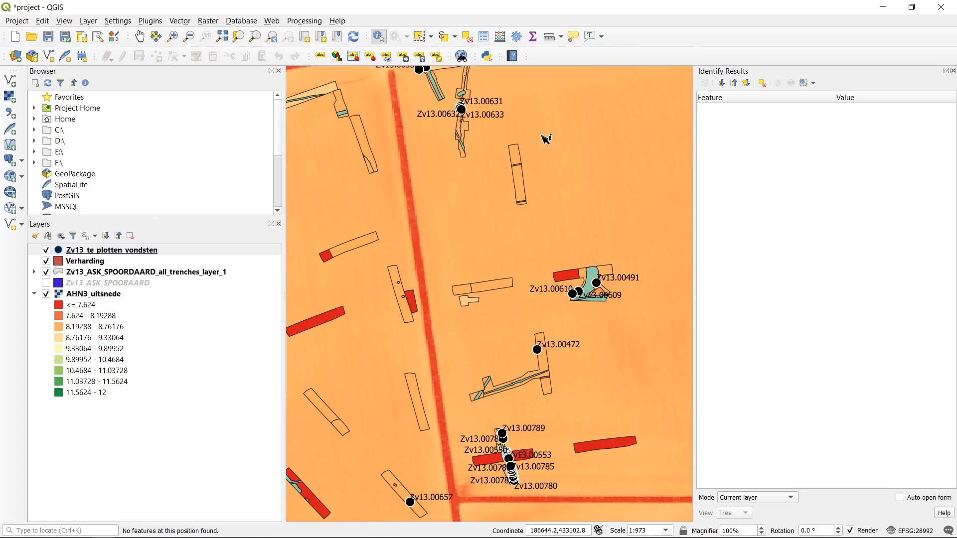
left_click_drag(643, 262, 603, 123)
left_click_drag(534, 290, 549, 235)
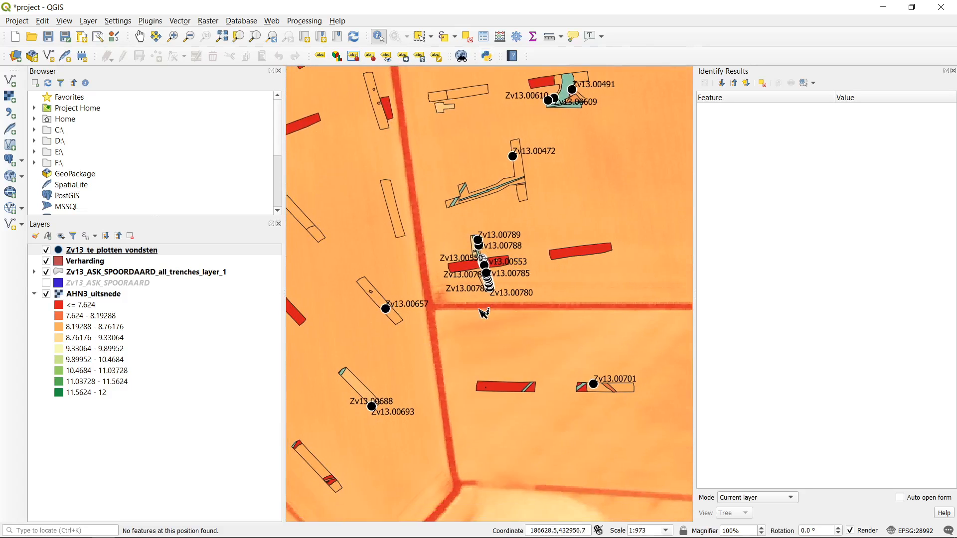
scroll(482, 300, "up", 2)
left_click_drag(544, 203, 558, 249)
scroll(520, 185, "up", 1)
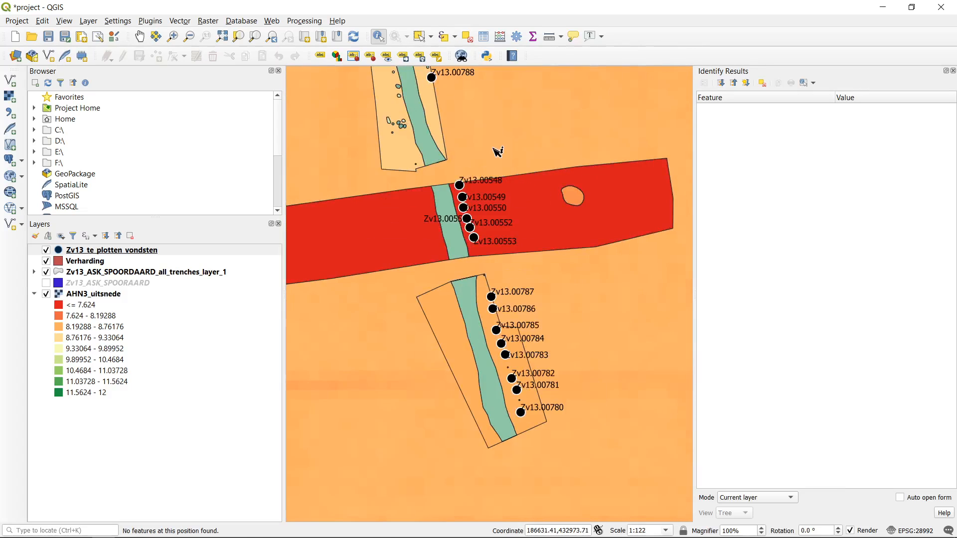
mouse_move(111, 530)
- Examine how the find number labels spread over the whole site and around the northern trenches
scroll(480, 264, "down", 4)
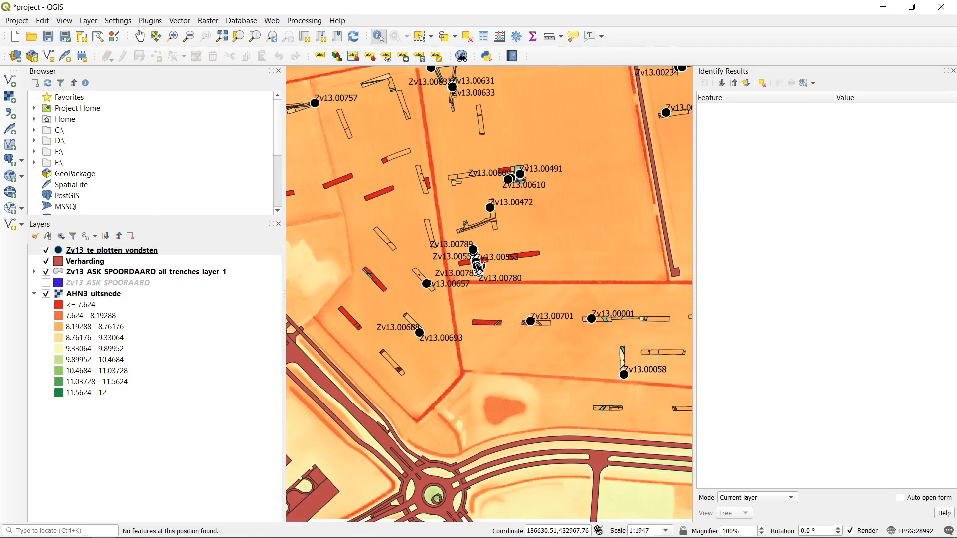
scroll(477, 264, "down", 1)
left_click_drag(492, 219, 464, 270)
scroll(448, 288, "up", 1)
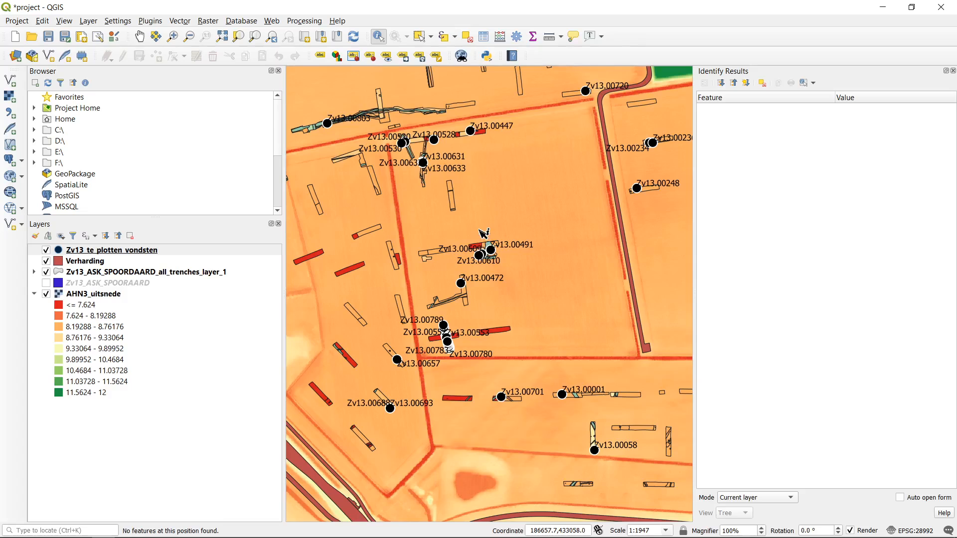
scroll(480, 231, "up", 1)
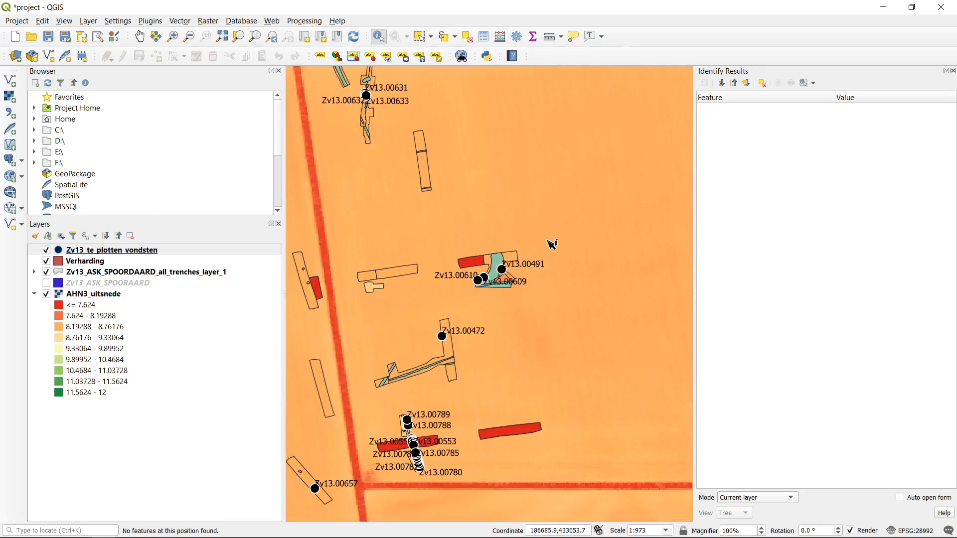
left_click_drag(432, 151, 538, 257)
left_click_drag(512, 197, 491, 246)
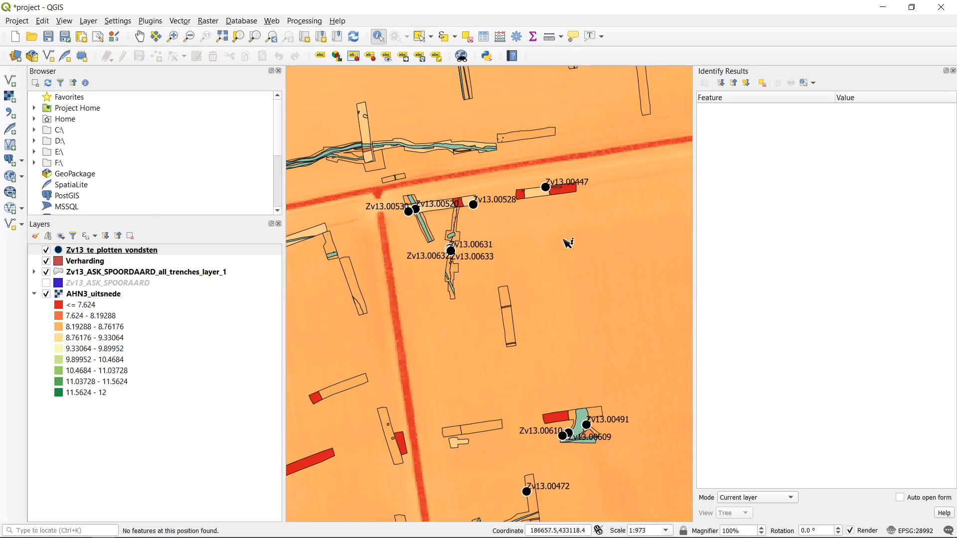
left_click_drag(593, 255, 563, 231)
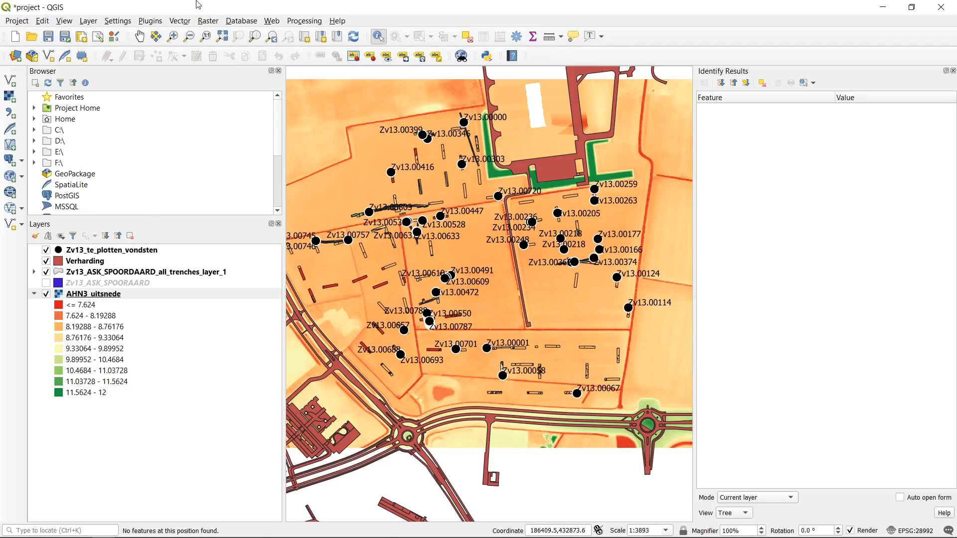
- Close the Identify Results panel and frame the trenches with their labelled finds in the enlarged map view
left_click(953, 71)
scroll(544, 208, "down", 1)
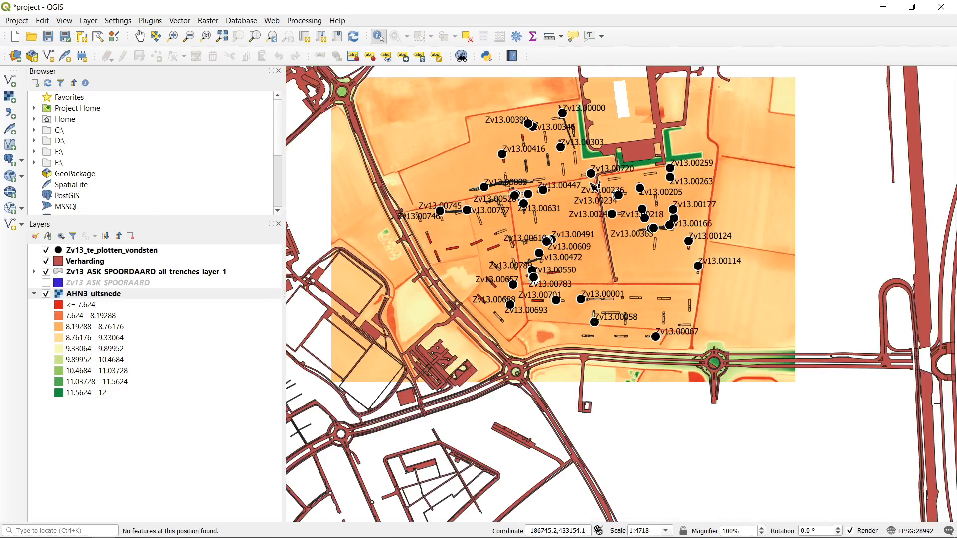
left_click_drag(580, 201, 596, 248)
scroll(595, 245, "up", 1)
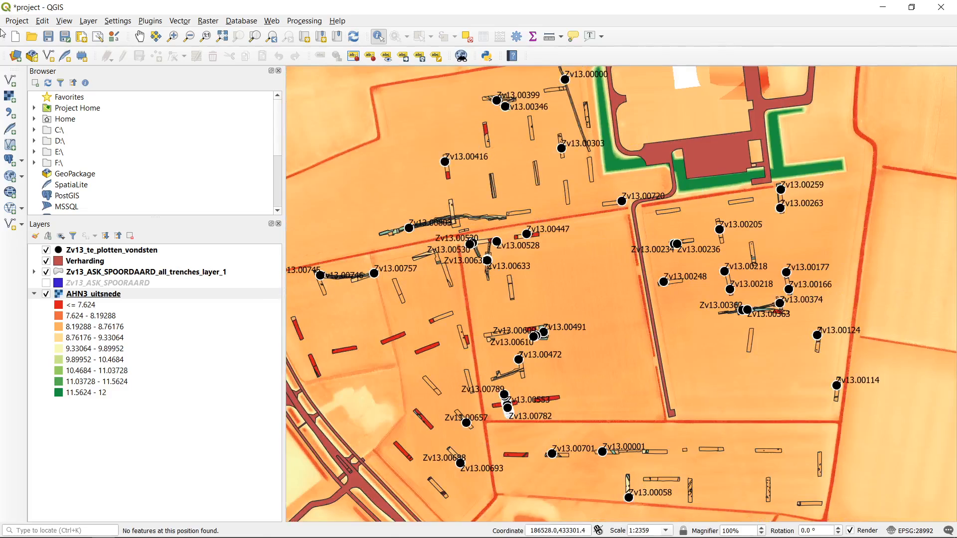
- Create a new print layout titled "temporary" and bring its window to the front
left_click(16, 21)
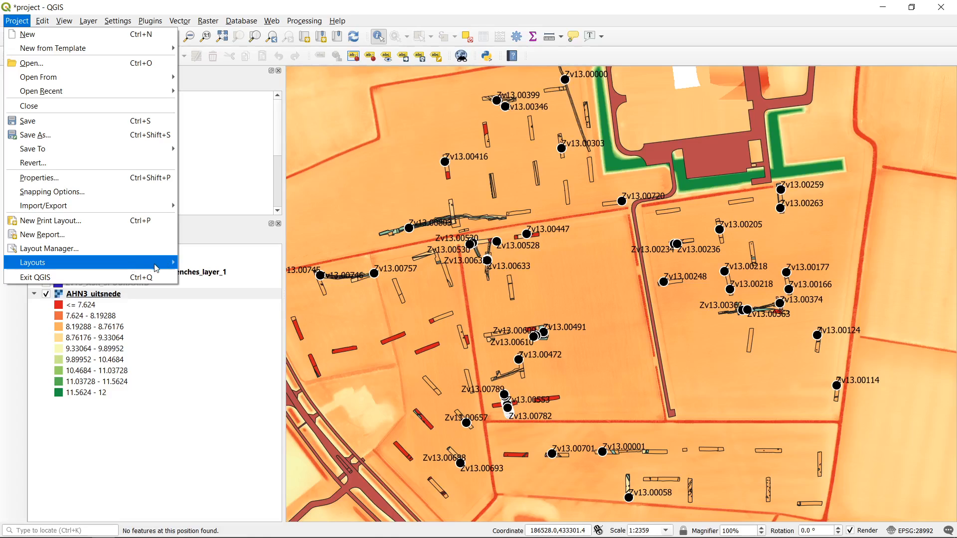
left_click(109, 225)
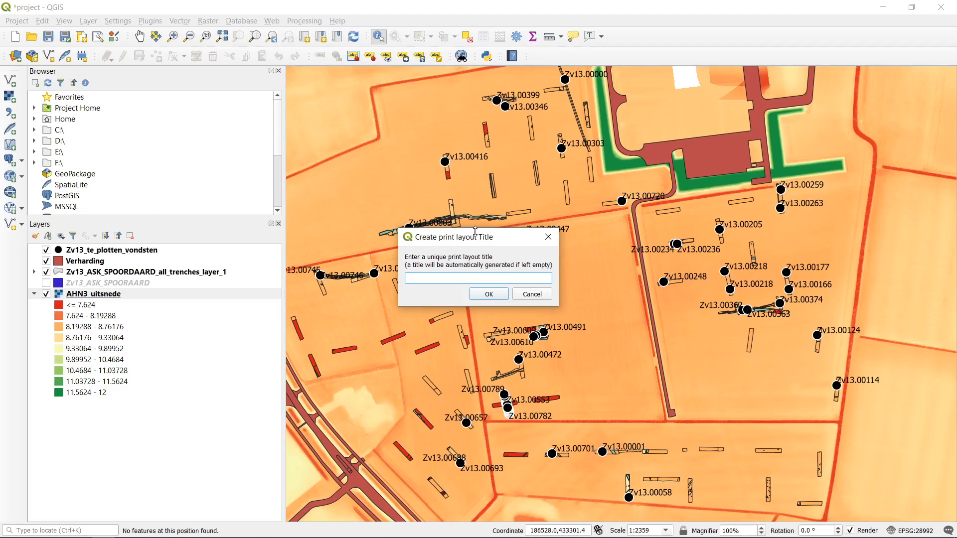
type("temporary")
left_click(483, 295)
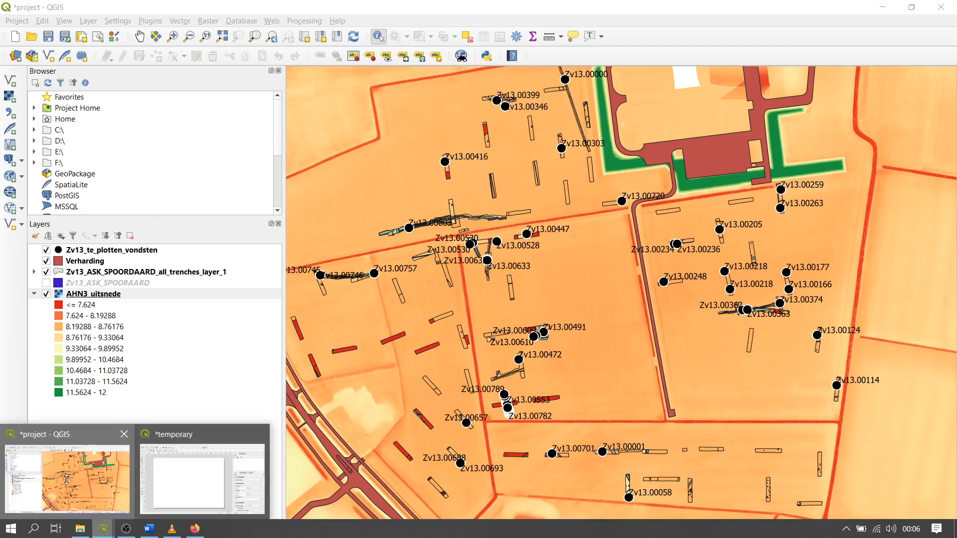
left_click(103, 528)
left_click(103, 529)
left_click(194, 479)
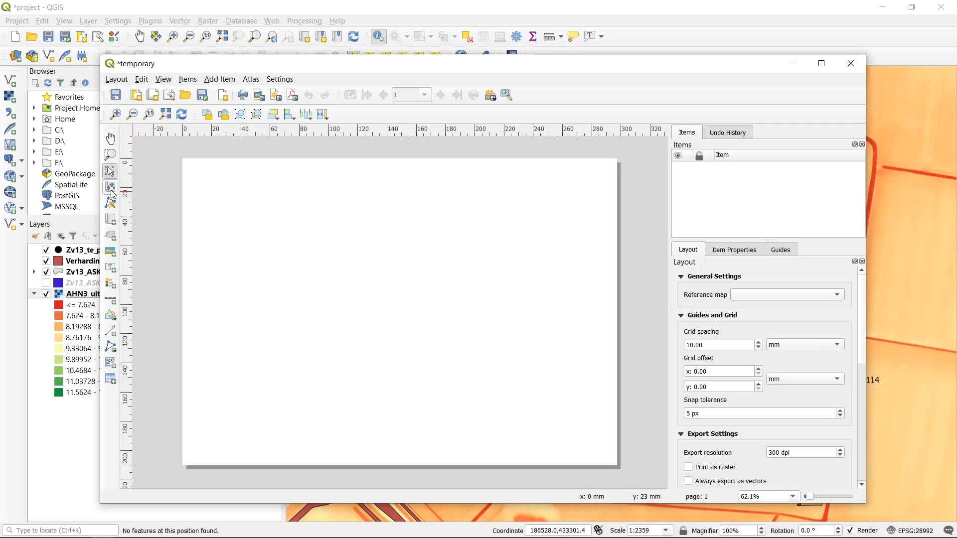
- Add a map to the layout covering nearly the whole page, about 293 by 205 mm
left_click(115, 224)
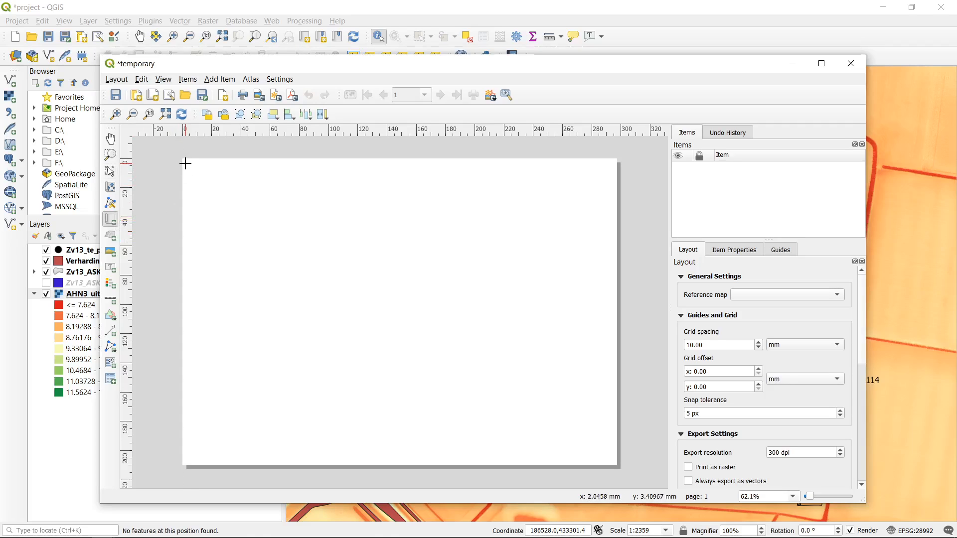
left_click_drag(186, 162, 614, 462)
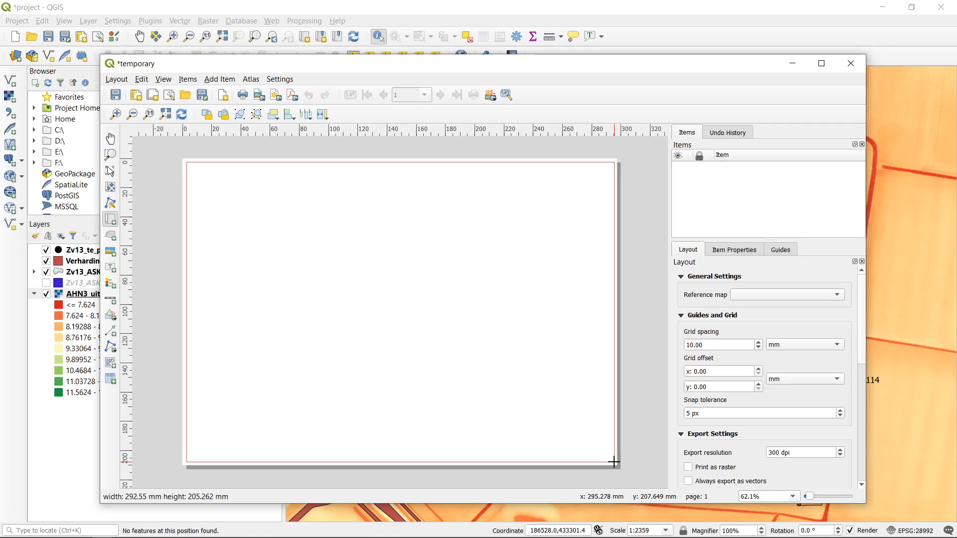
left_click_drag(614, 462, 613, 462)
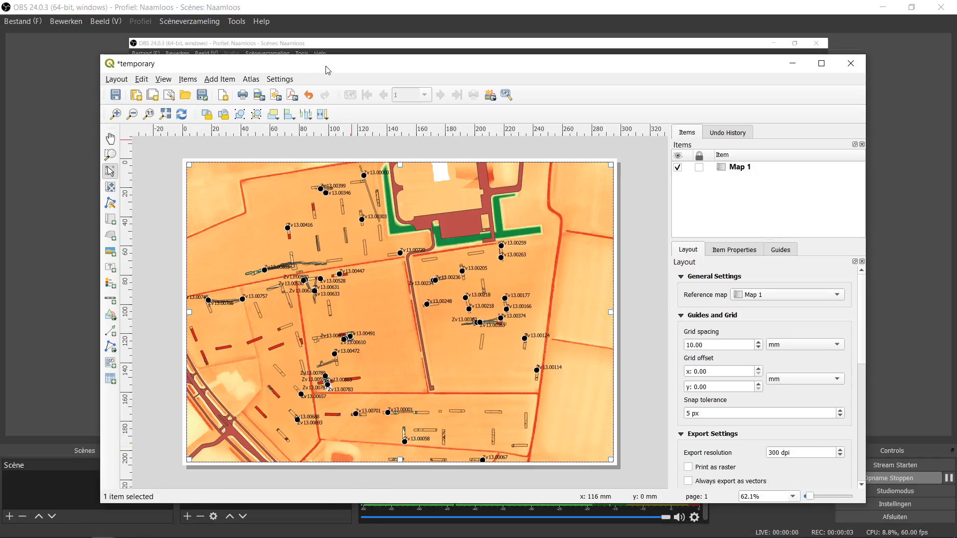
left_click_drag(327, 66, 323, 54)
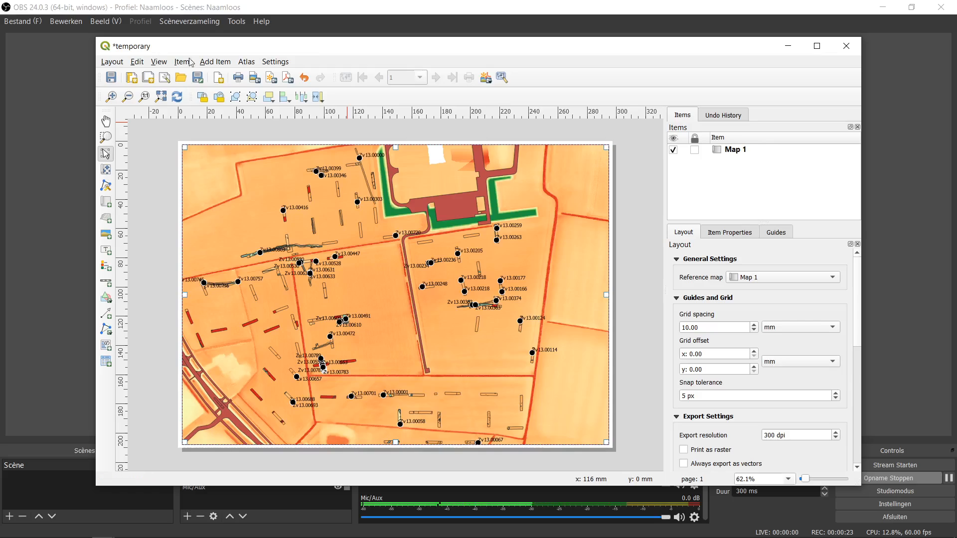
- Inspect the map on the layout page at different zoom levels, from close-ups of the find labels to the full page
left_click(108, 98)
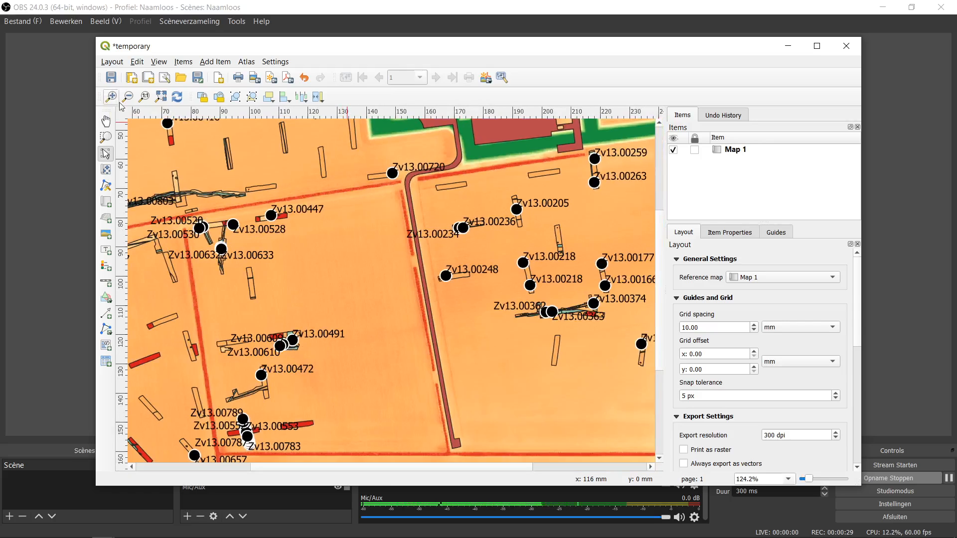
left_click_drag(431, 173, 283, 358)
left_click_drag(425, 233, 360, 207)
left_click_drag(310, 374, 647, 312)
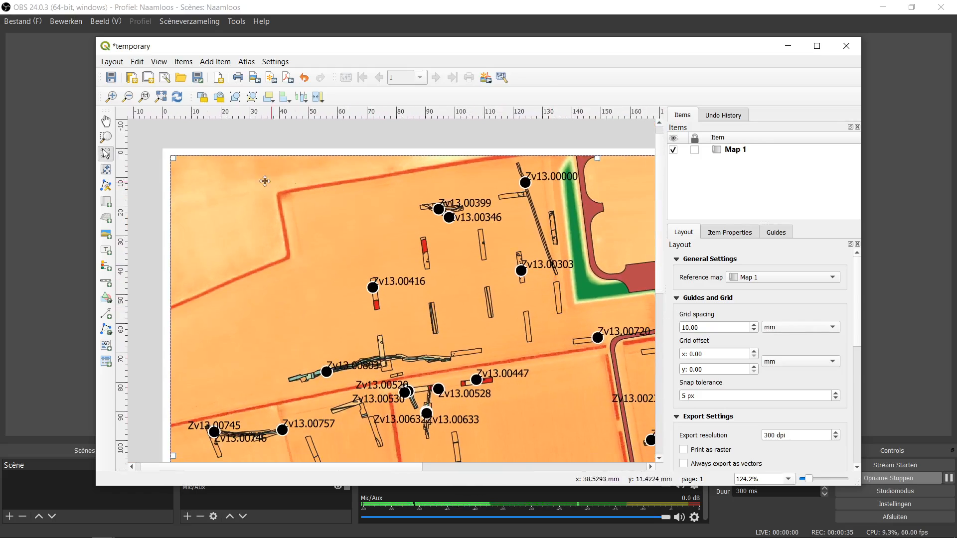
left_click(111, 97)
left_click_drag(349, 240, 629, 368)
left_click_drag(321, 216, 280, 213)
left_click(144, 98)
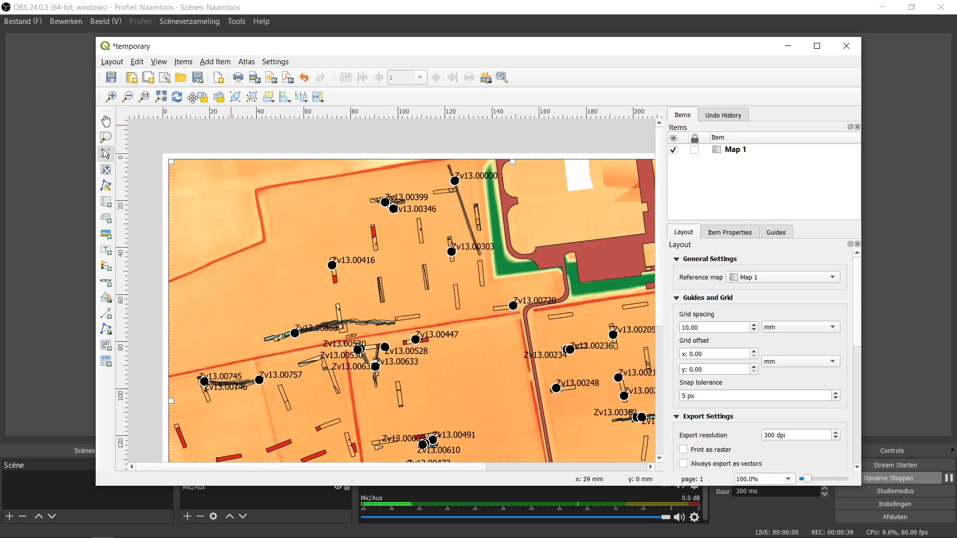
left_click(128, 98)
left_click(128, 98)
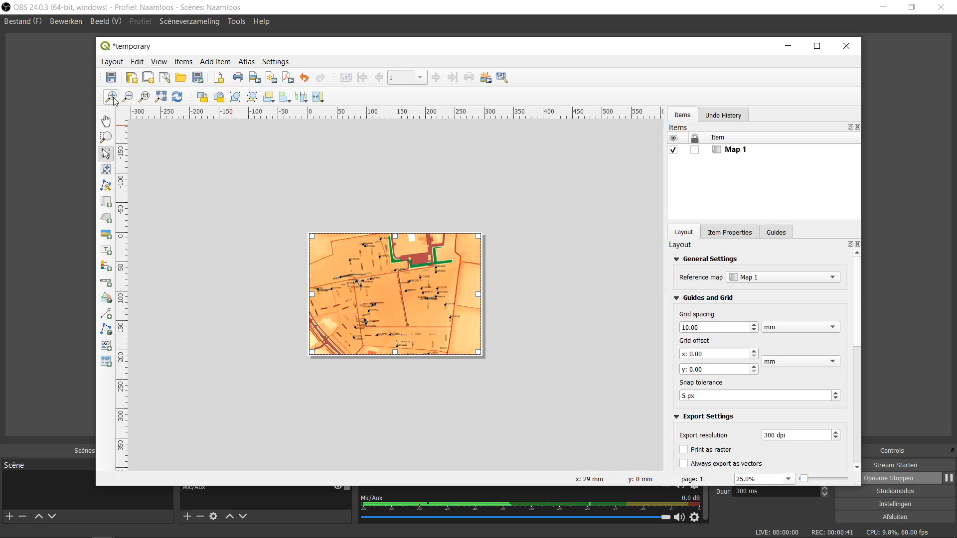
left_click(111, 97)
left_click(111, 97)
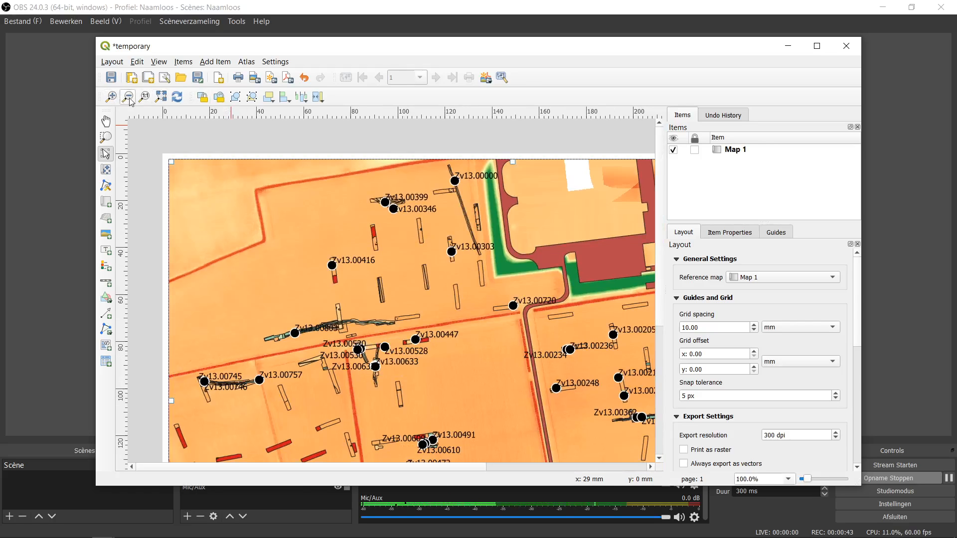
left_click(128, 96)
scroll(384, 295, "up", 1)
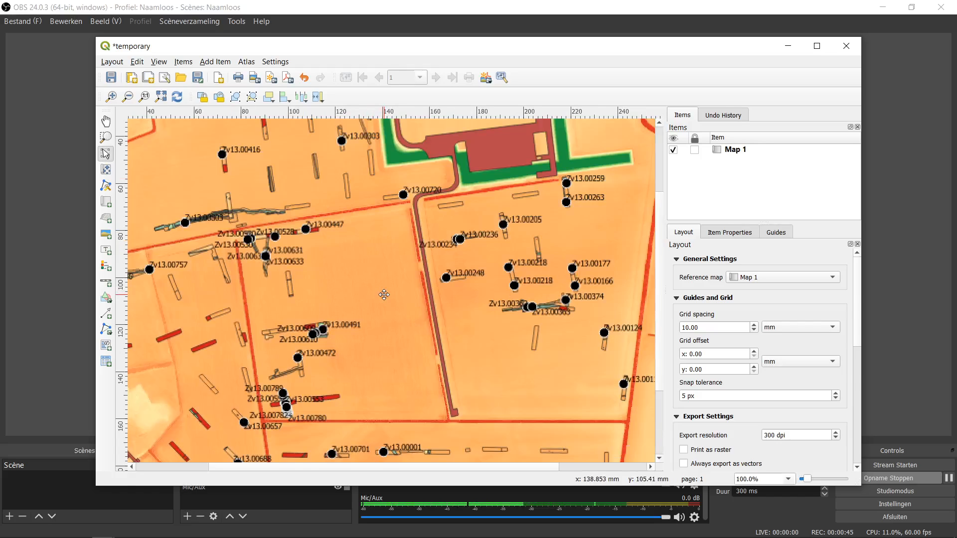
scroll(382, 293, "down", 1)
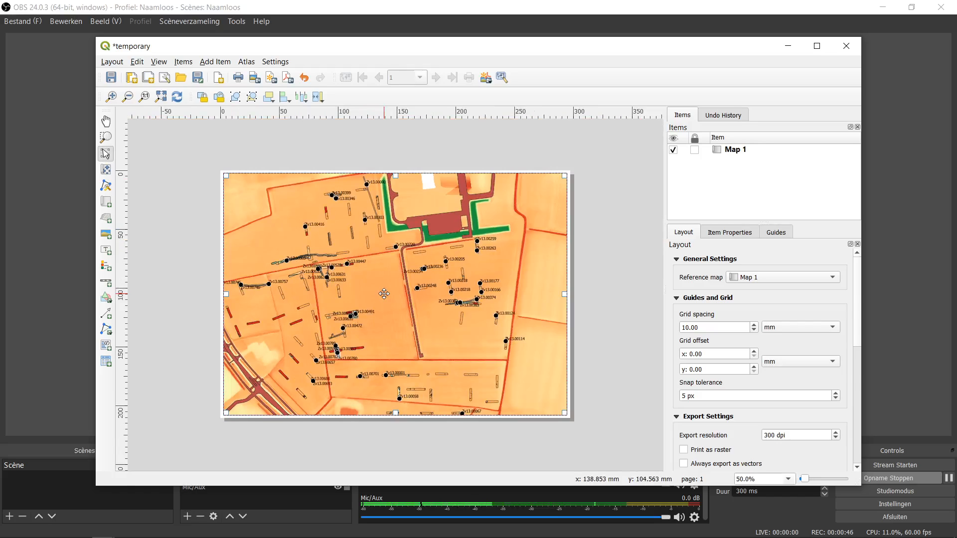
- Shift and rescale the map content within its frame so the whole elevation raster and the surrounding roads are shown
left_click(109, 171)
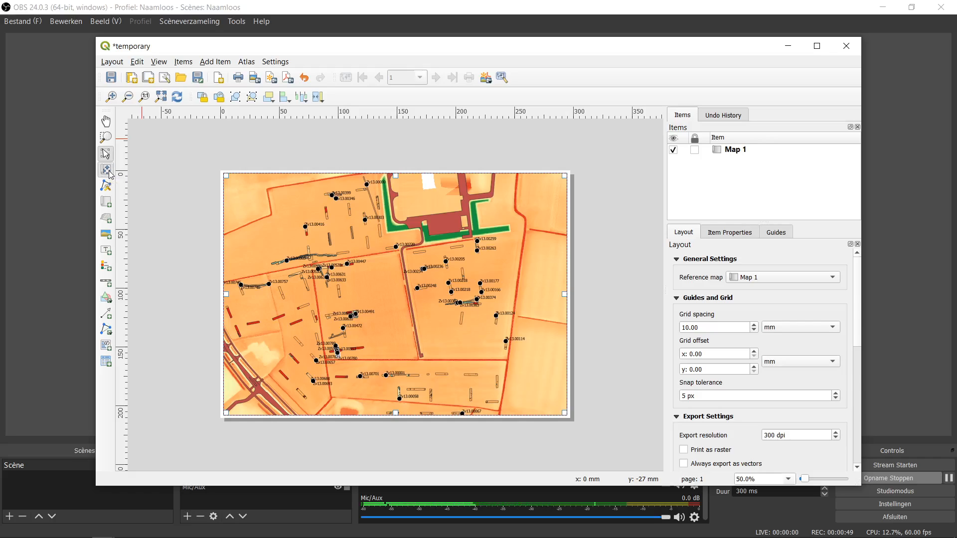
left_click_drag(342, 287, 339, 283)
left_click_drag(384, 307, 380, 267)
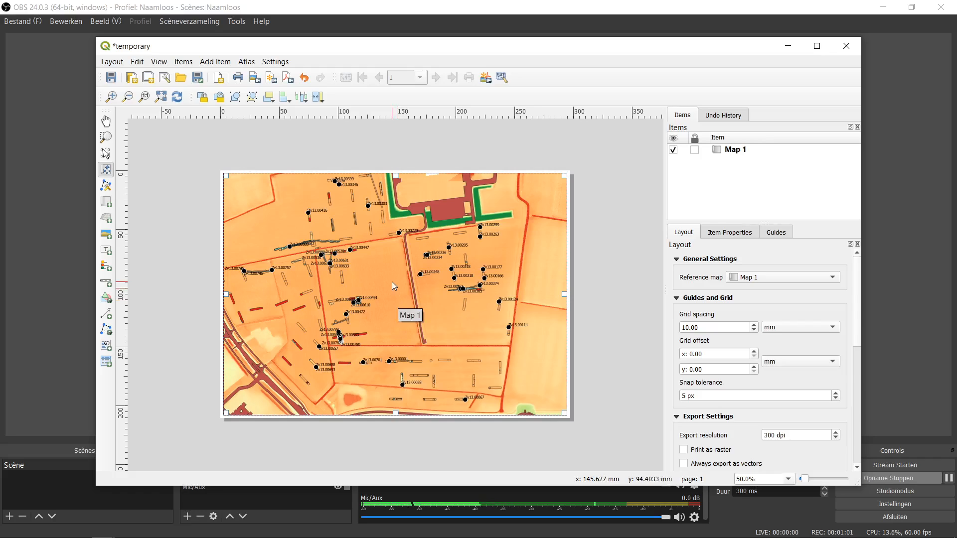
scroll(392, 283, "down", 1)
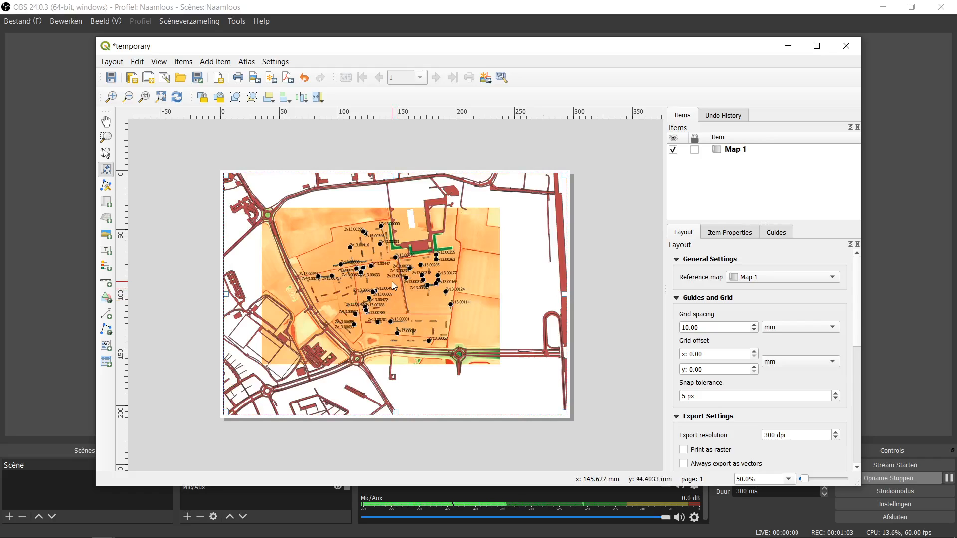
scroll(393, 282, "up", 1)
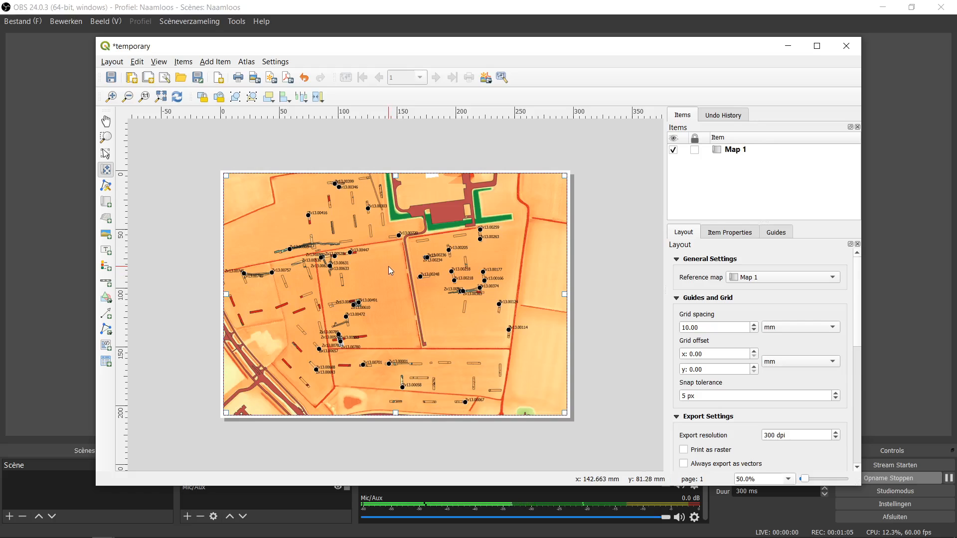
scroll(387, 267, "up", 1)
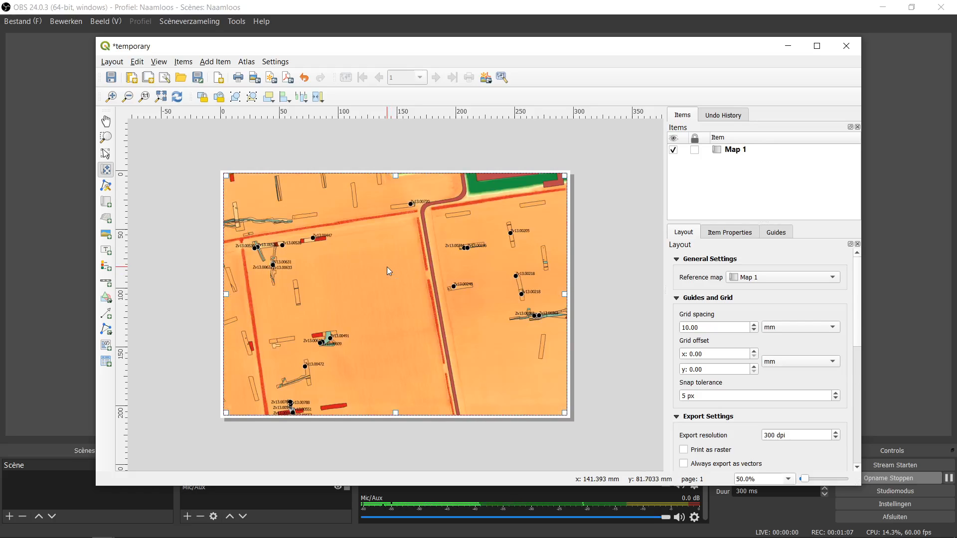
scroll(387, 268, "down", 1)
scroll(387, 260, "down", 1)
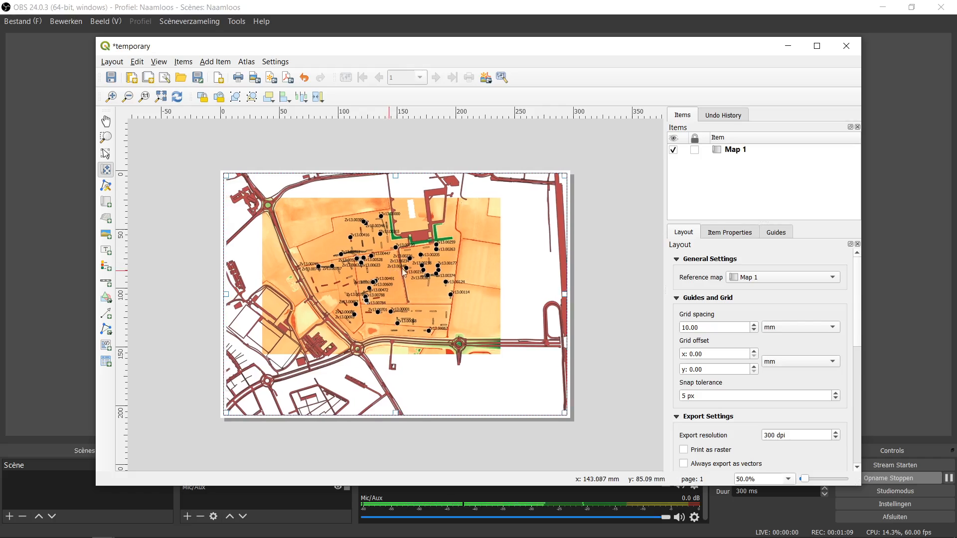
left_click_drag(387, 260, 441, 259)
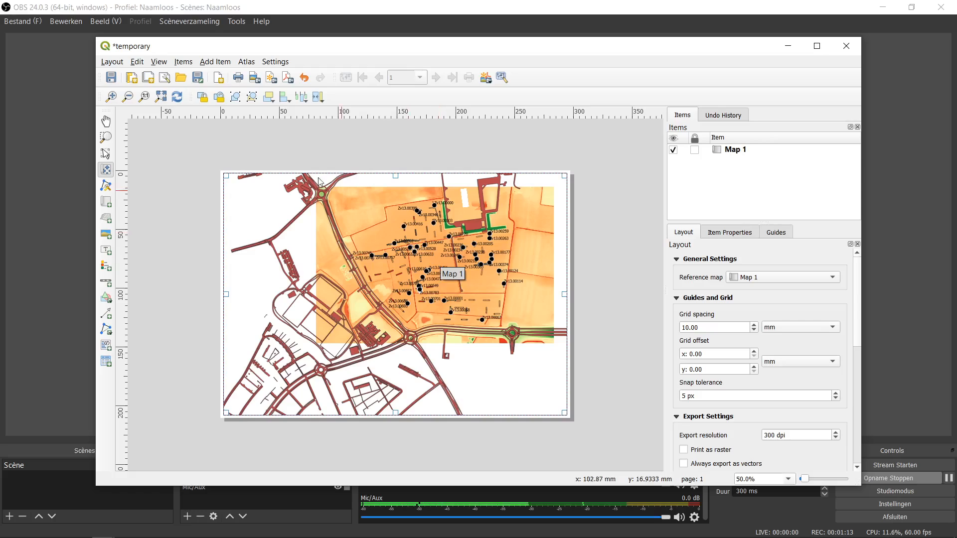
- Examine the raster area with the labelled finds up close on the layout page, returning to the full page
left_click(106, 137)
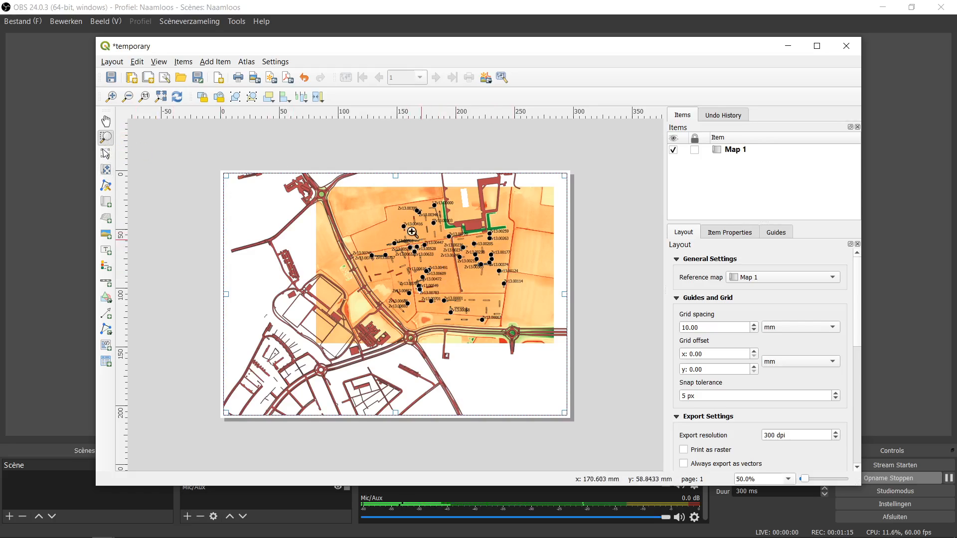
left_click_drag(300, 182, 555, 354)
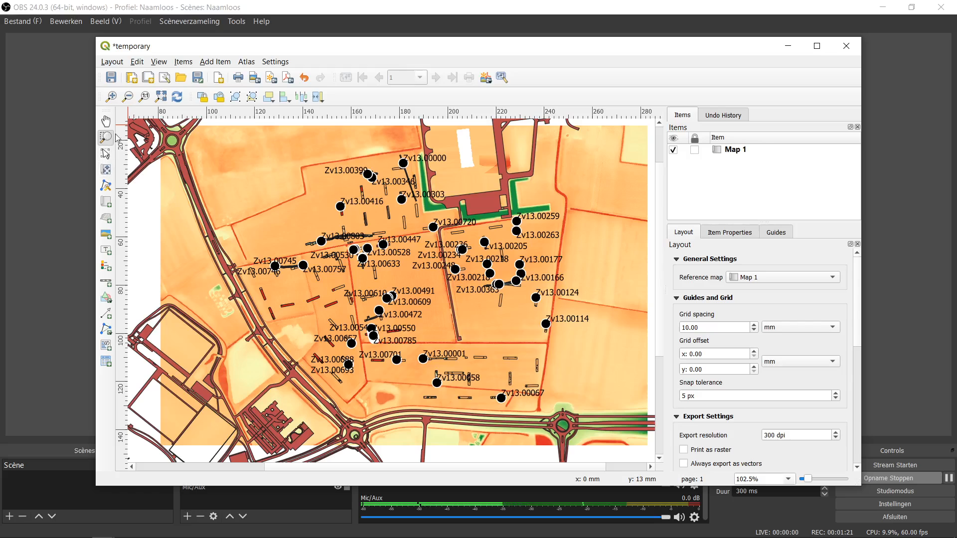
left_click(128, 97)
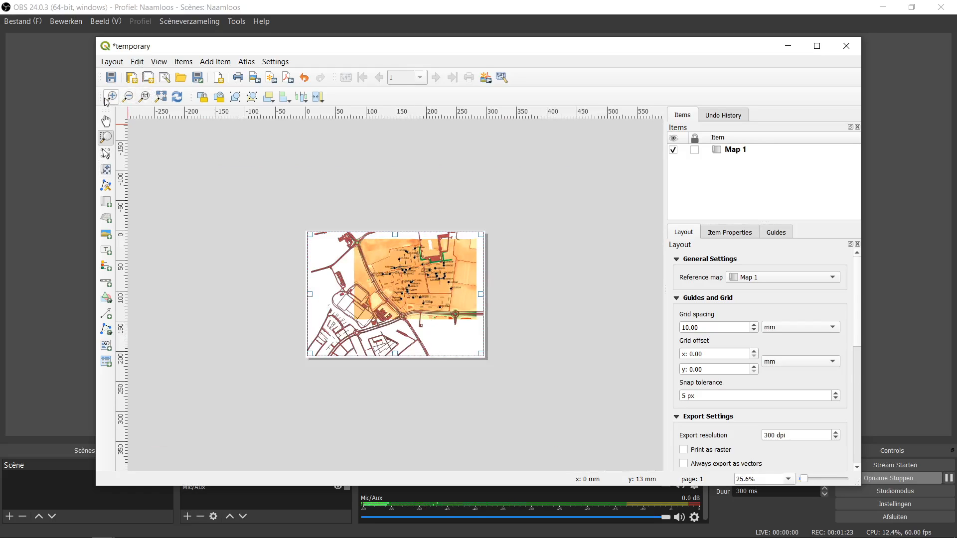
left_click(110, 97)
left_click(128, 97)
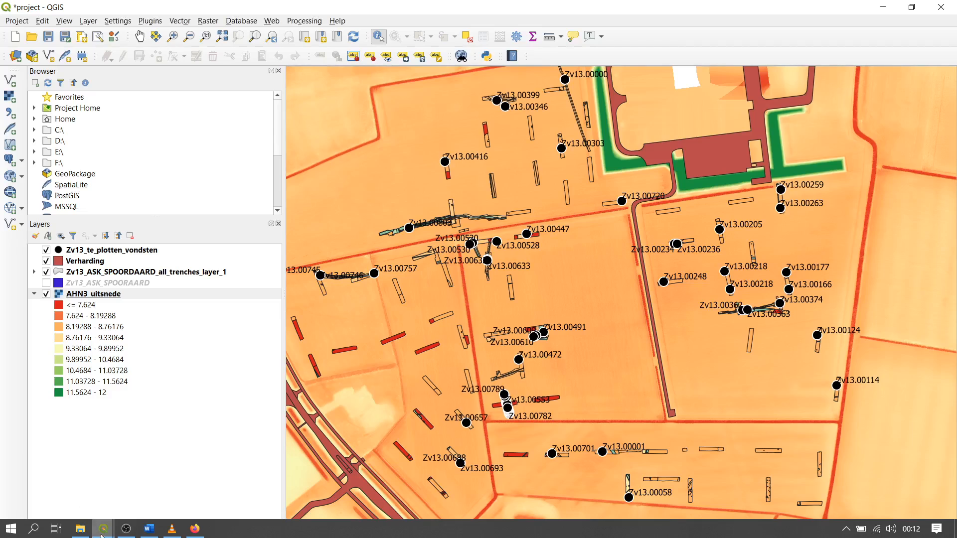
- Bring the "temporary" layout window to the front and add a scale bar near the page's lower right corner
mouse_move(102, 533)
left_click(199, 464)
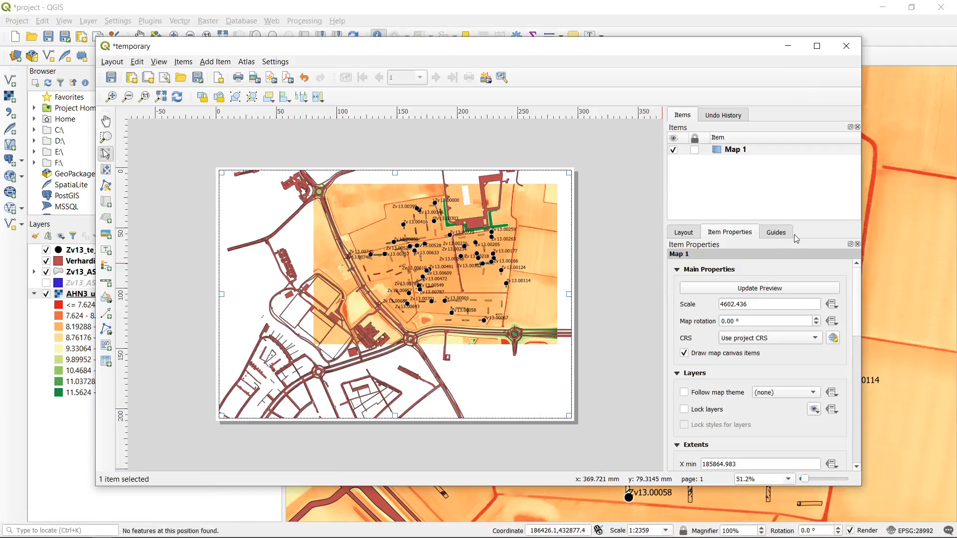
left_click(762, 156)
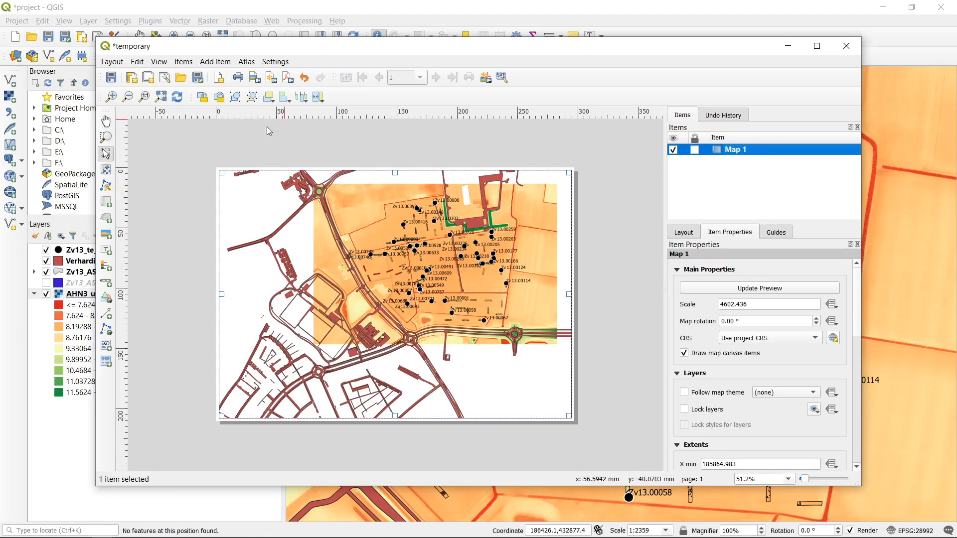
left_click(107, 285)
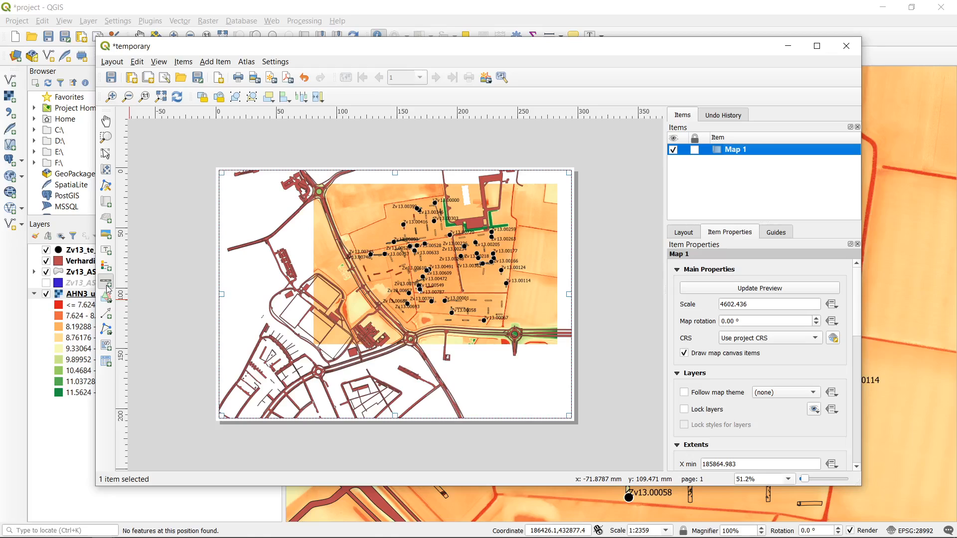
left_click_drag(441, 394, 567, 417)
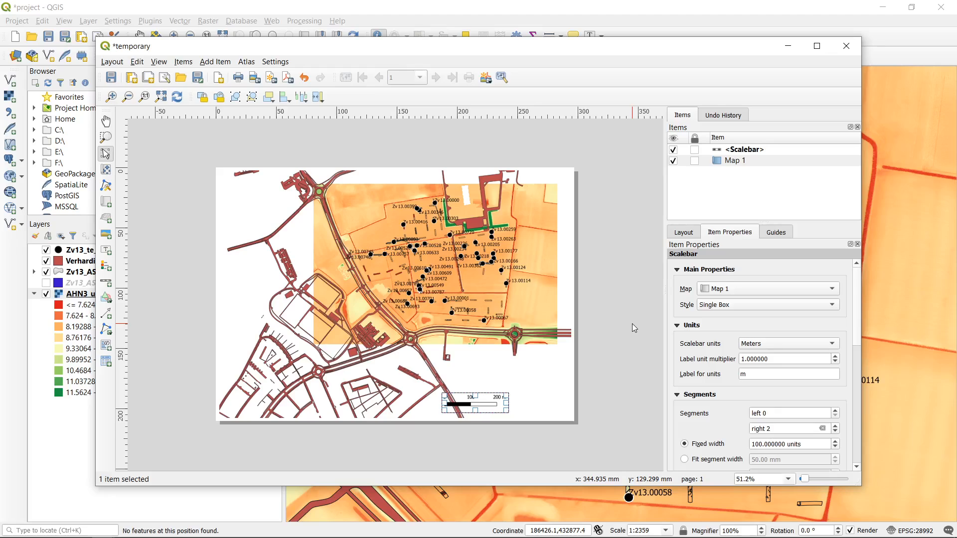
- Set the scale bar to 4 right segments and nudge it slightly to the right on the page
left_click(743, 150)
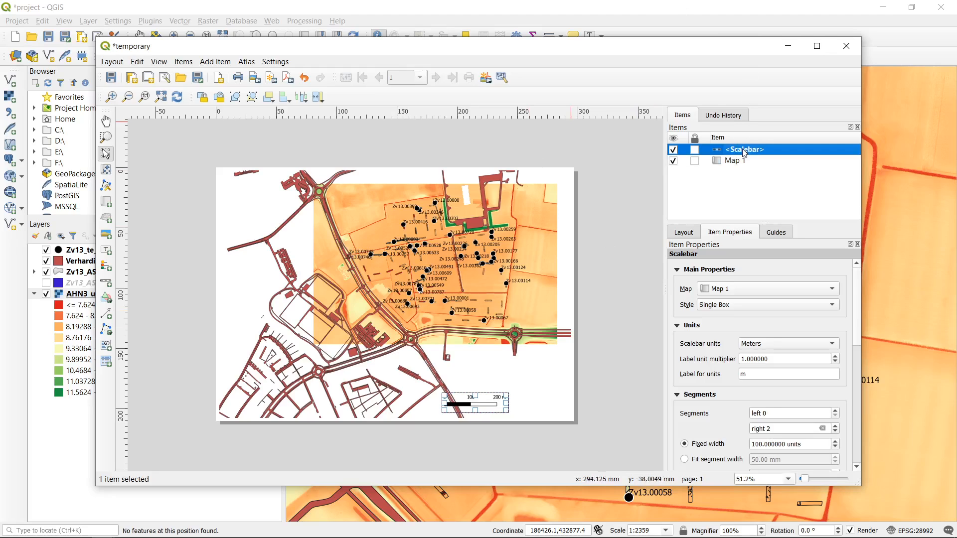
left_click(695, 237)
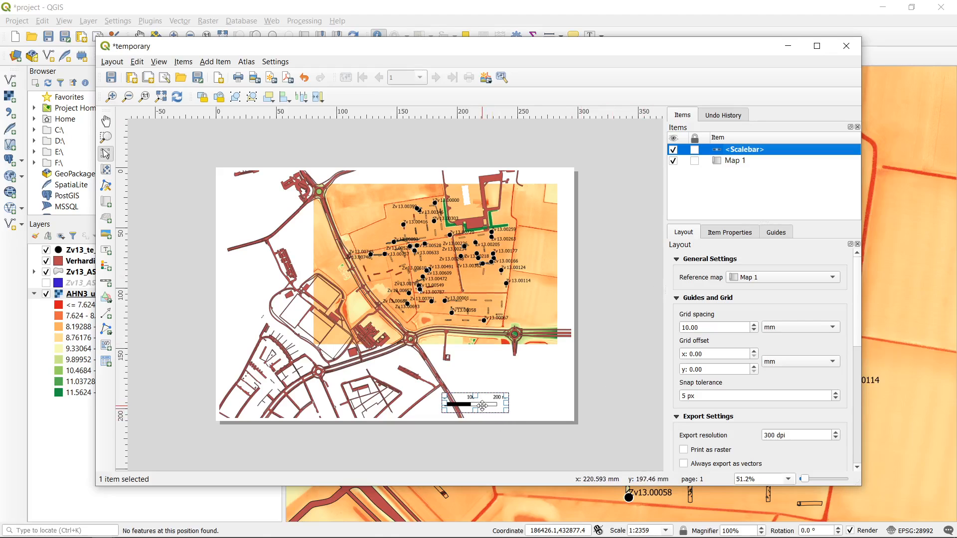
left_click(736, 238)
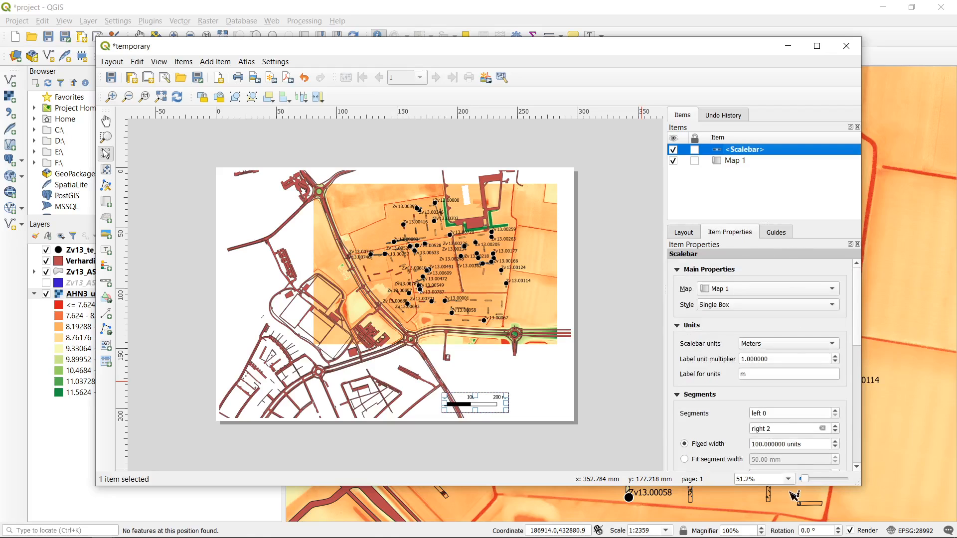
left_click(835, 426)
left_click(835, 425)
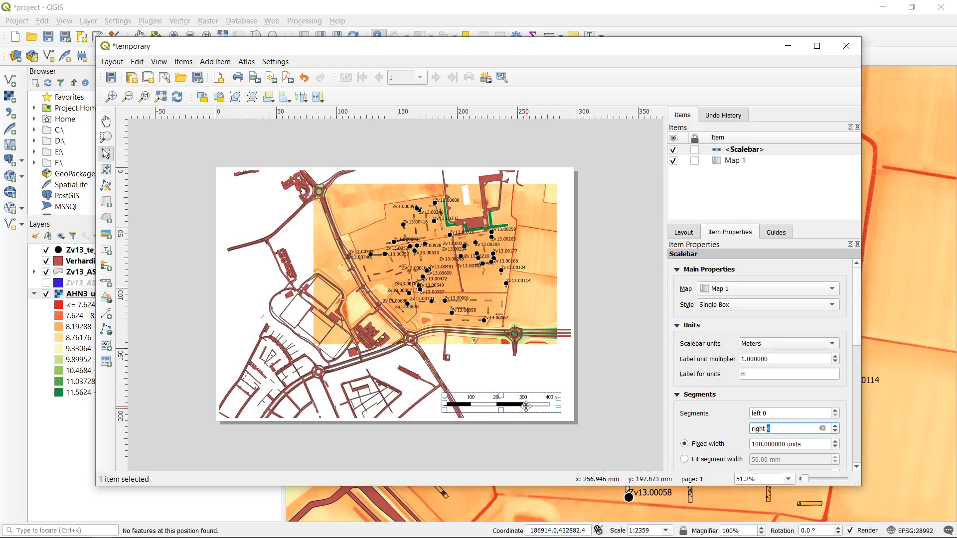
left_click_drag(526, 406, 530, 405)
left_click(613, 382)
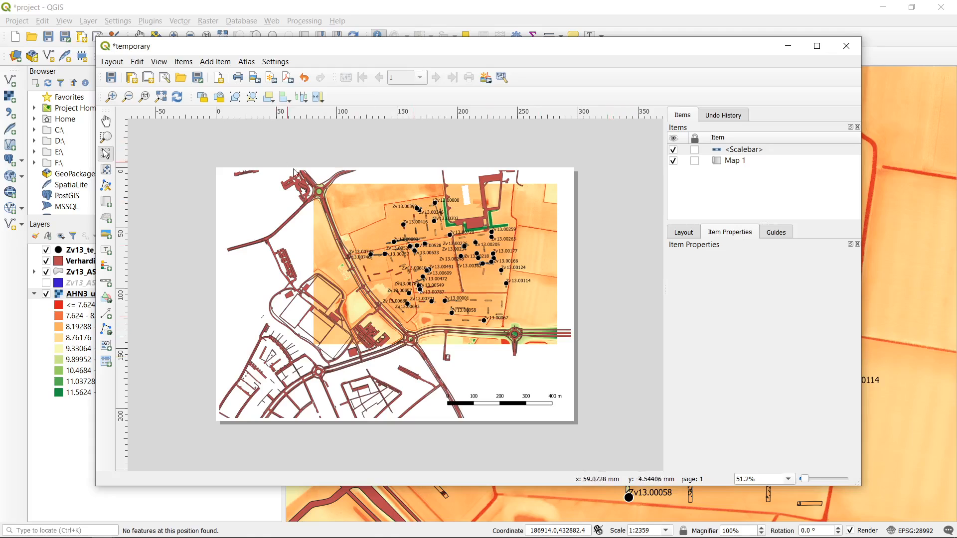
- Draw a vertical arrow pointing up as a north arrow in the upper left part of the page
left_click(107, 315)
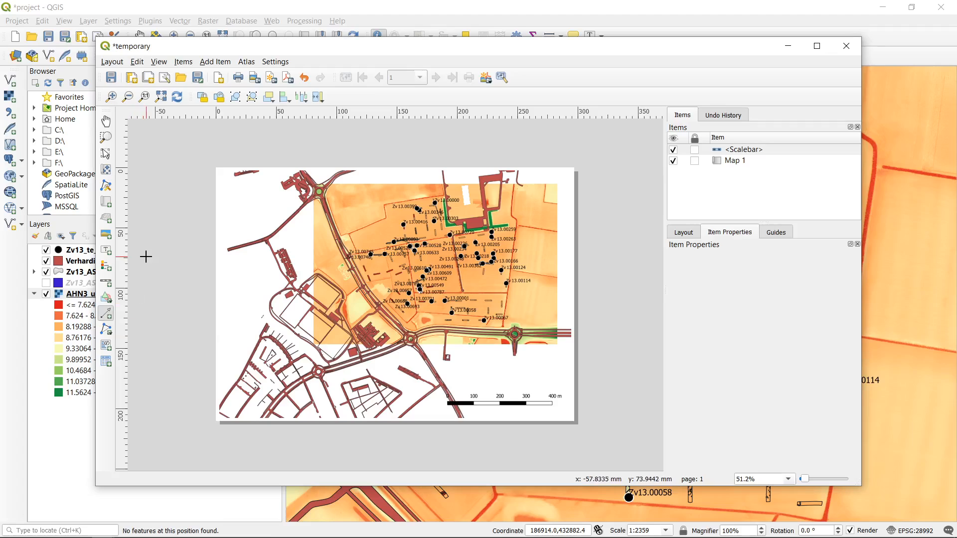
left_click(237, 278)
left_click(237, 197)
right_click(237, 198)
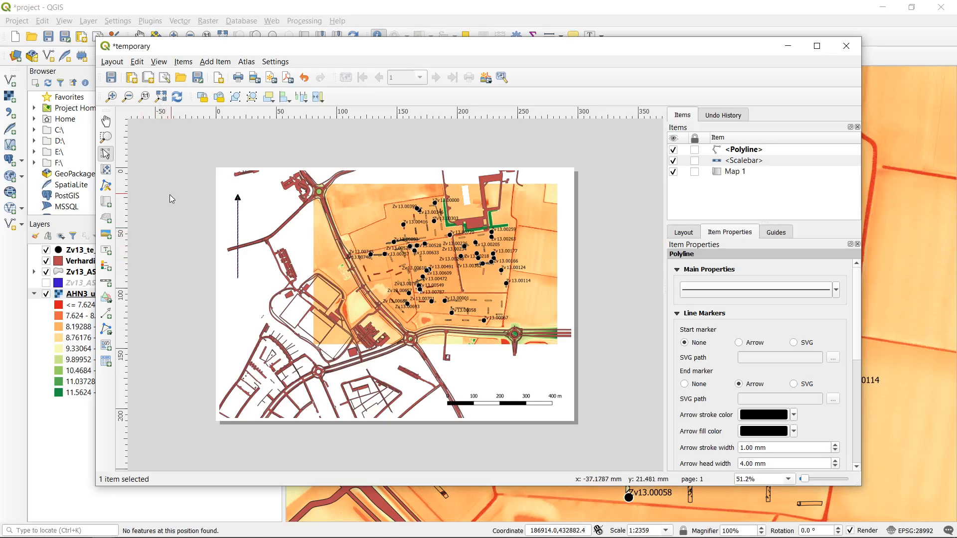
left_click(151, 275)
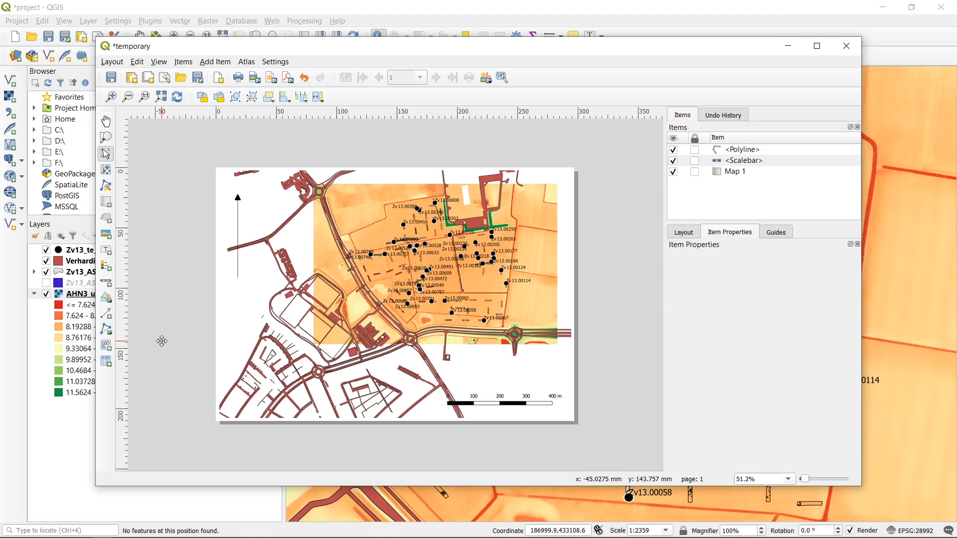
- Add a legend in the lower left part of the page, drawn about 58 by 102 mm
left_click(105, 267)
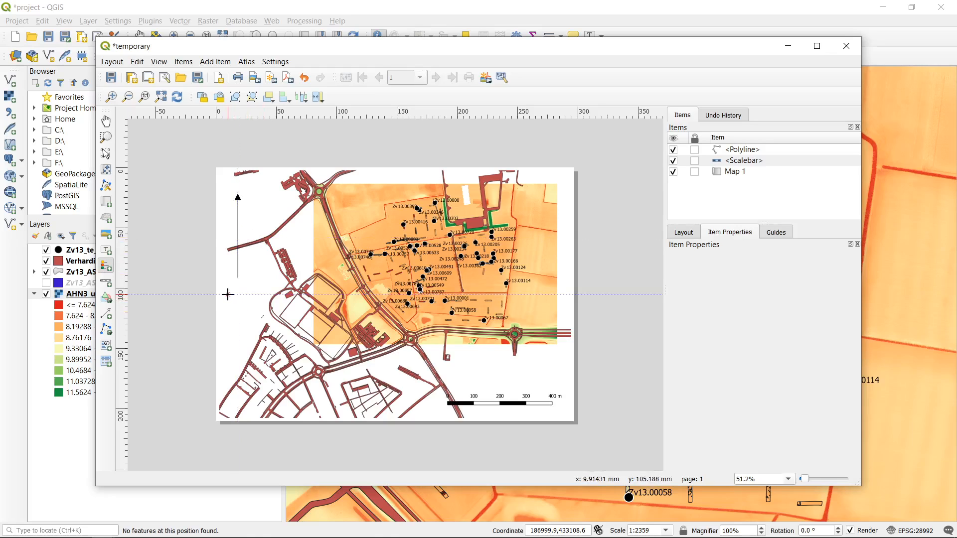
left_click_drag(227, 289, 296, 410)
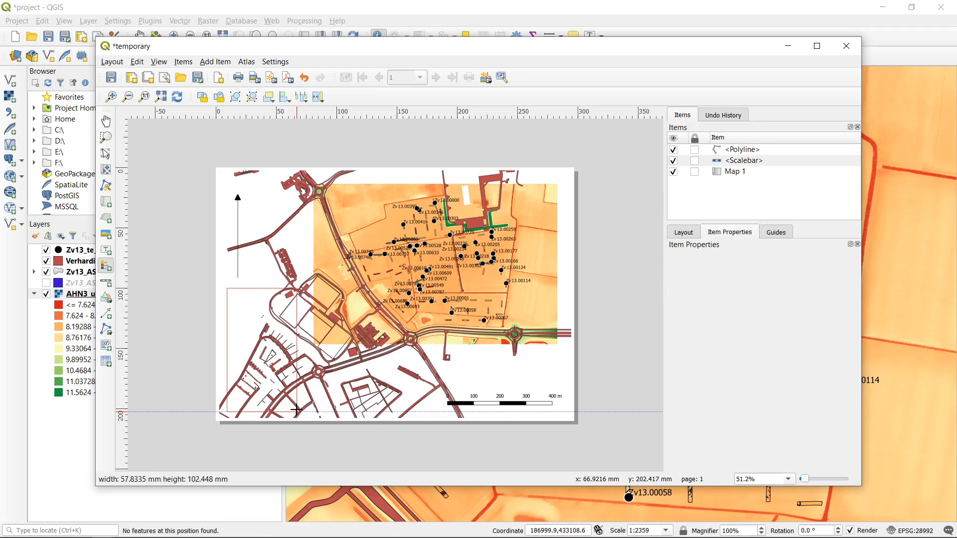
left_click_drag(296, 411, 297, 410)
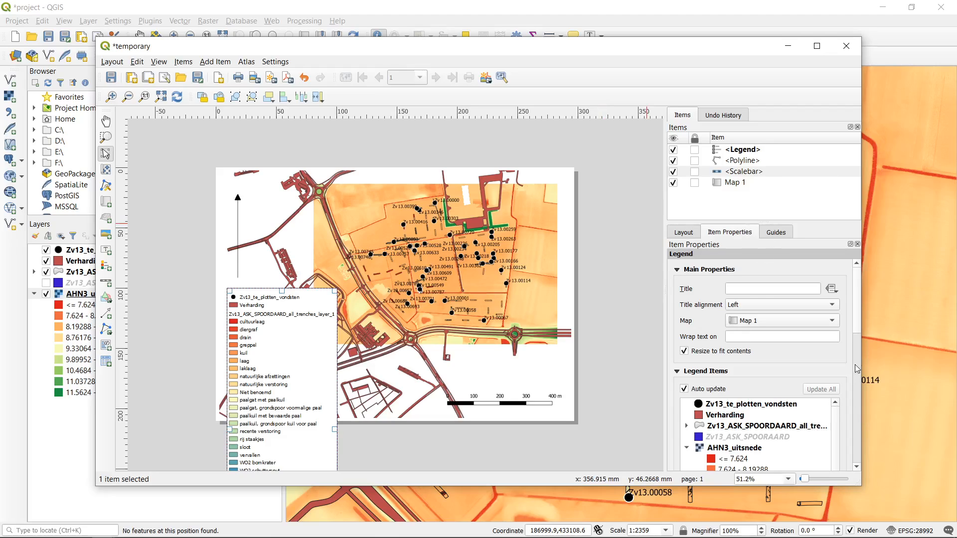
- Turn off the legend's auto update and remove all entries except AHN3_uitsnede, and move the legend down toward the page's lower left corner
scroll(855, 322, "down", 1)
scroll(855, 322, "down", 3)
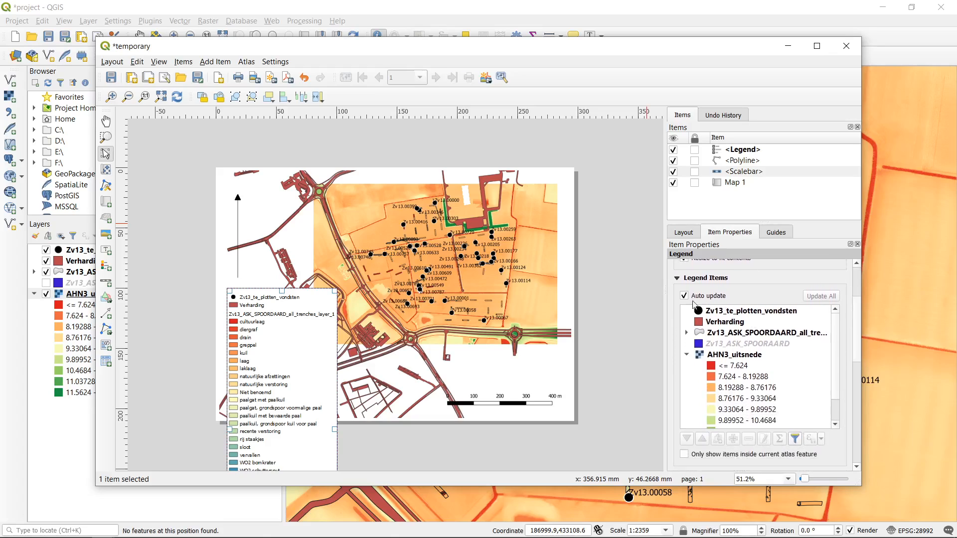
left_click(685, 297)
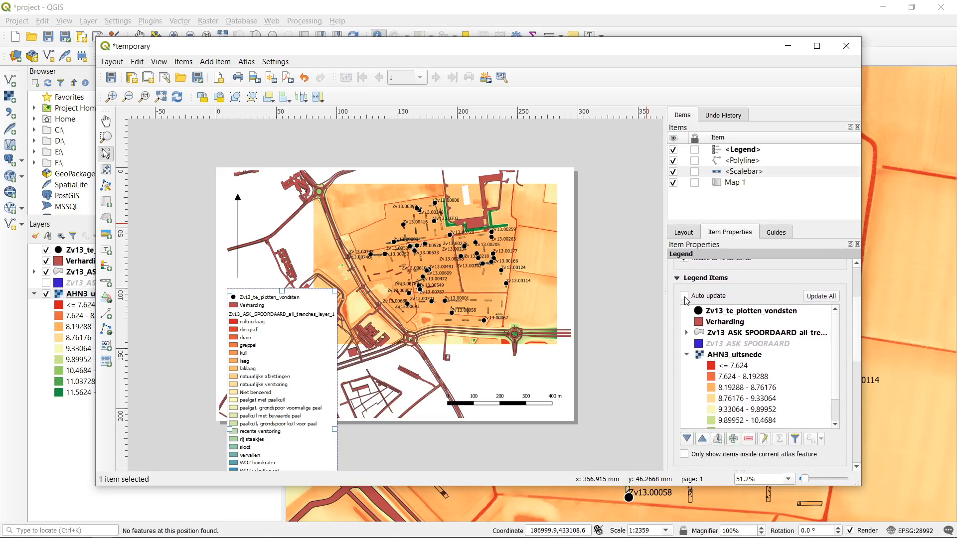
left_click(762, 312)
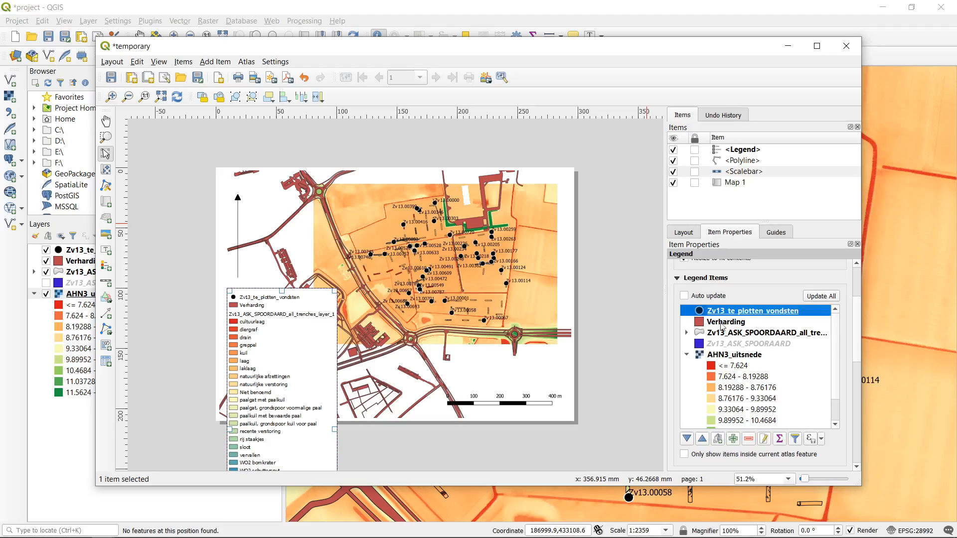
left_click(737, 344, "shift")
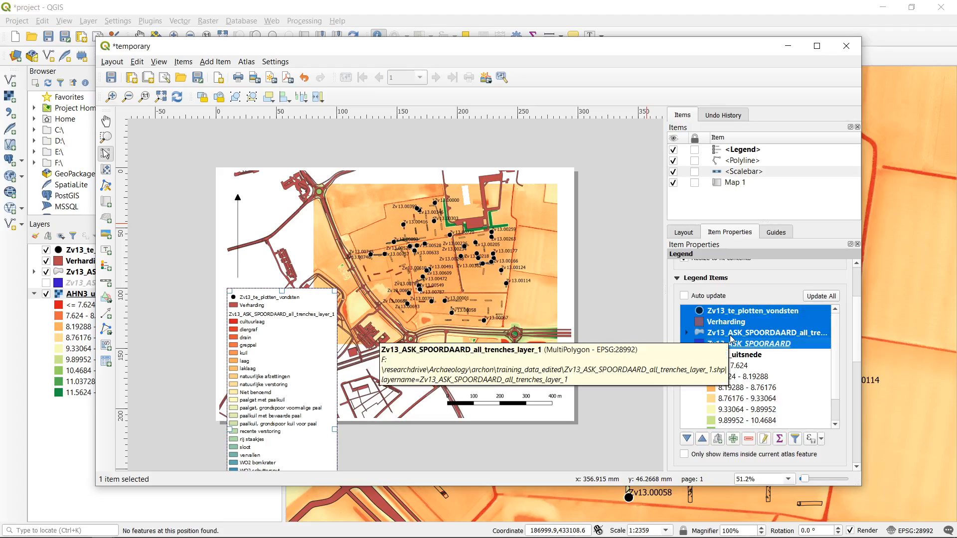
left_click(748, 439)
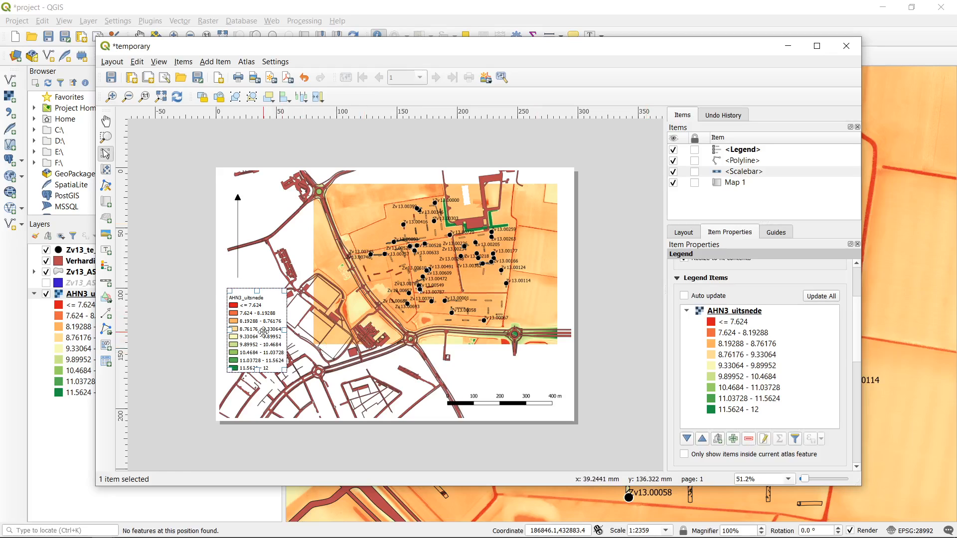
left_click_drag(263, 332, 259, 362)
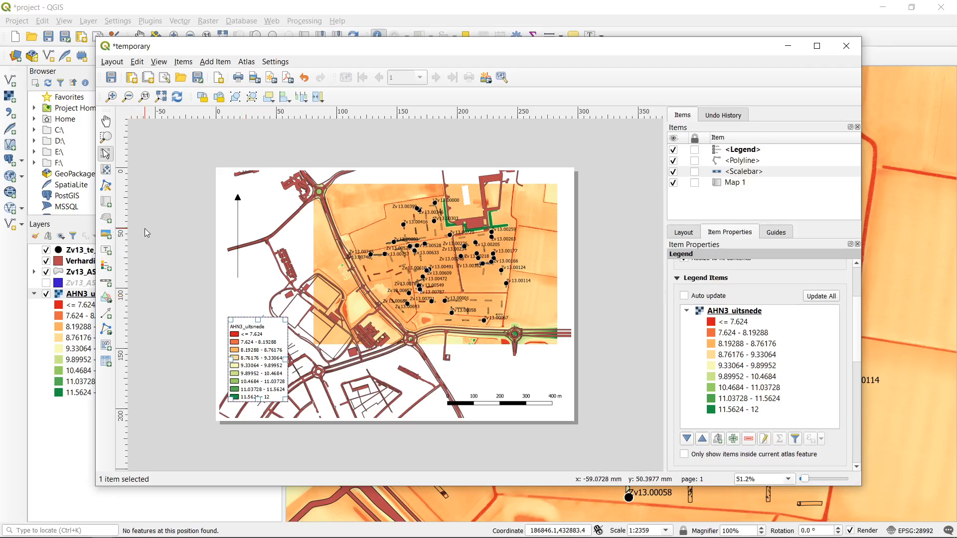
left_click(165, 198)
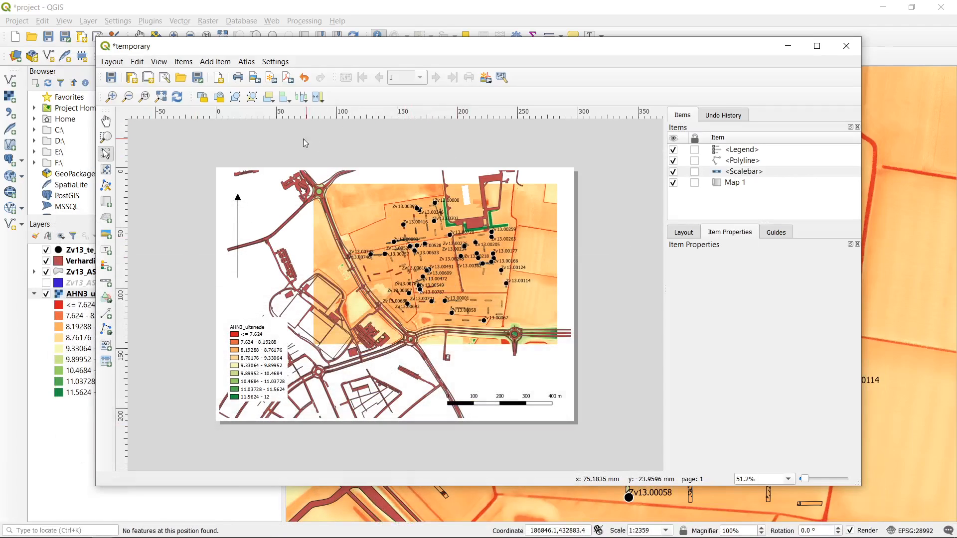
- Start exporting the layout as an image, with the training_data_edited folder under researchdrive, Archaeology, archon as the destination
left_click(112, 63)
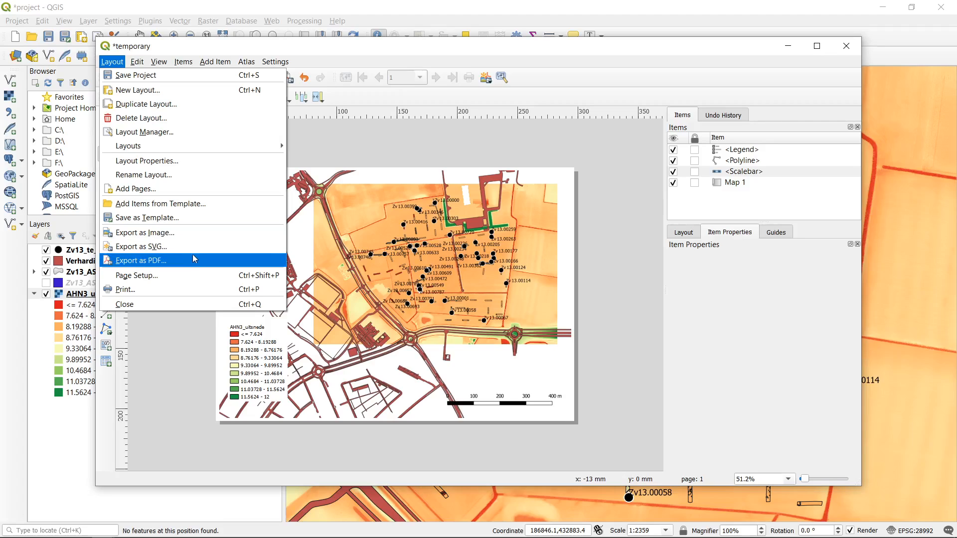
left_click(197, 234)
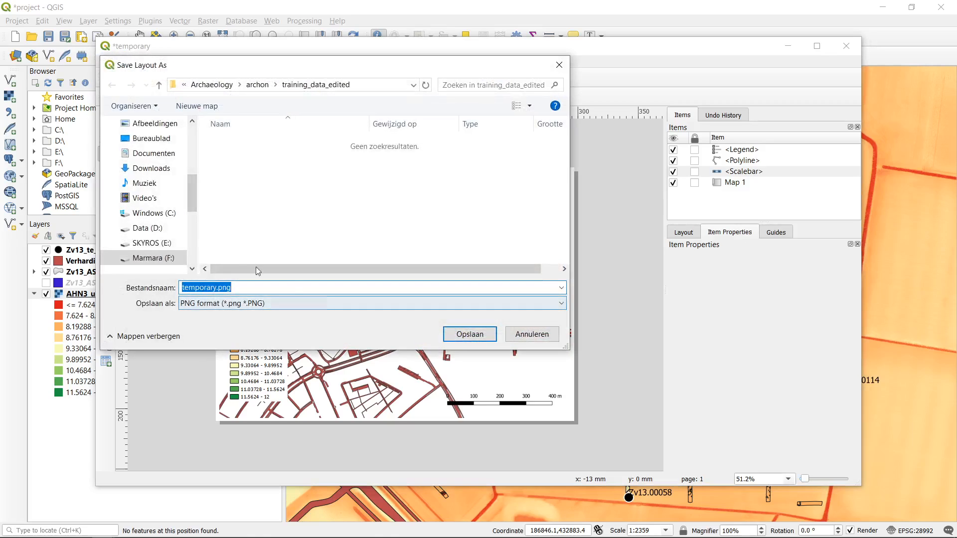
scroll(193, 190, "down", 2)
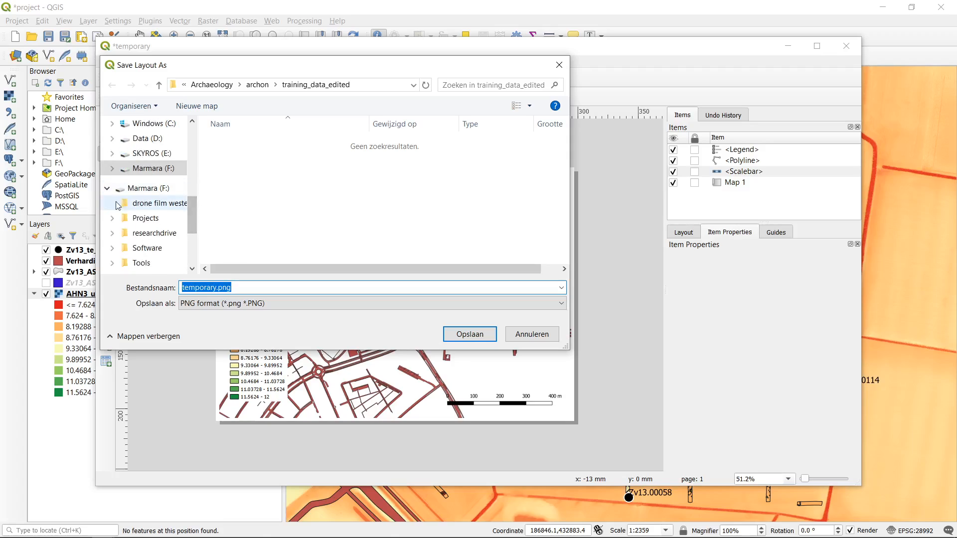
left_click(113, 233)
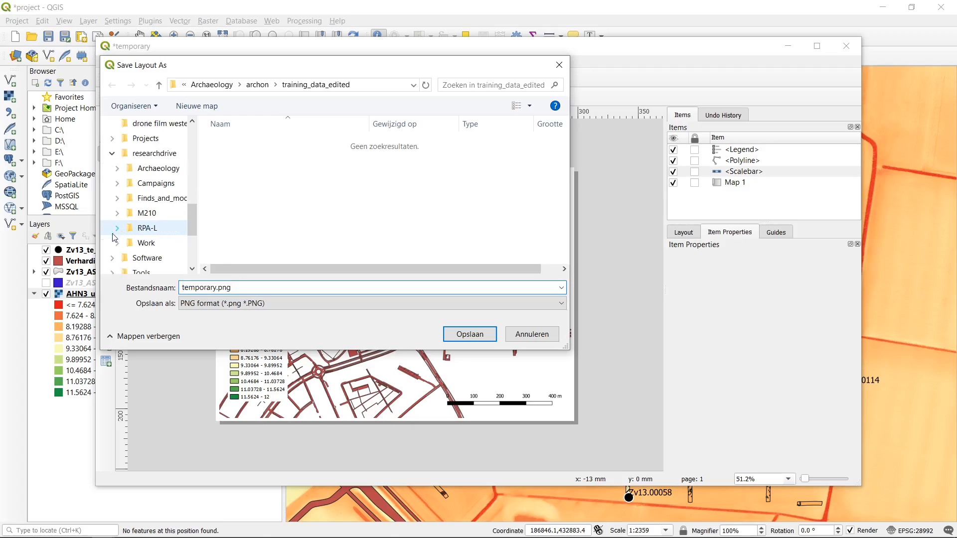
left_click(117, 168)
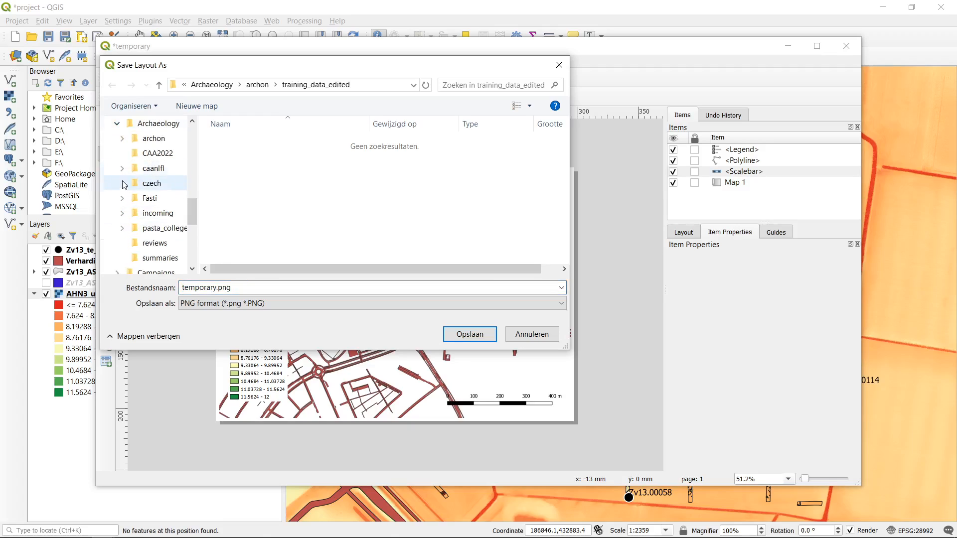
left_click(122, 140)
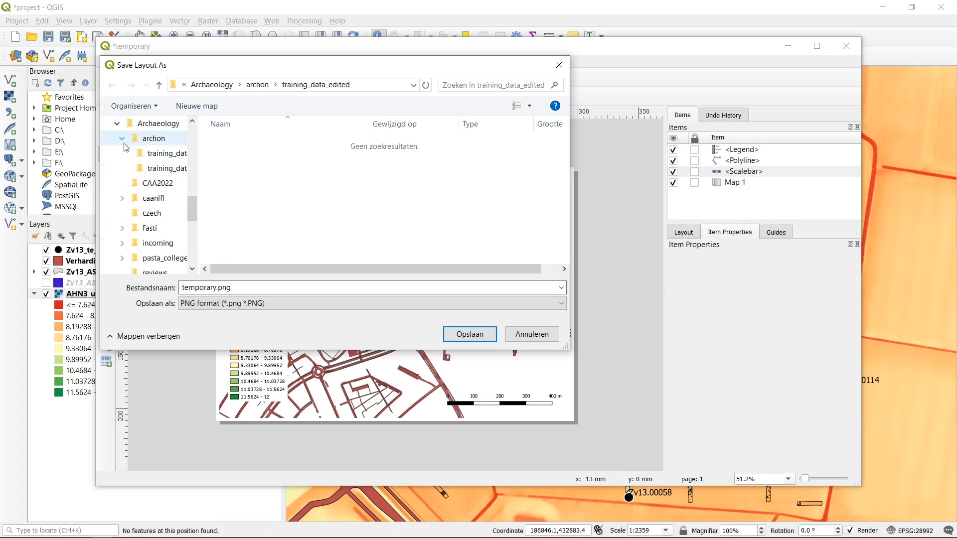
left_click(161, 153)
- Choose the JPG format and save the layout as temporary.jpg at 300 dpi
left_click(252, 301)
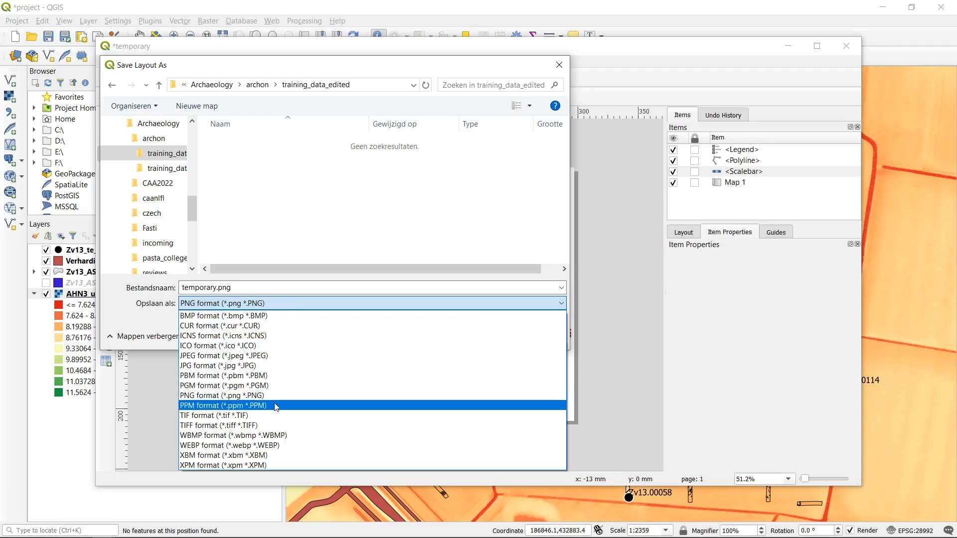
left_click(295, 365)
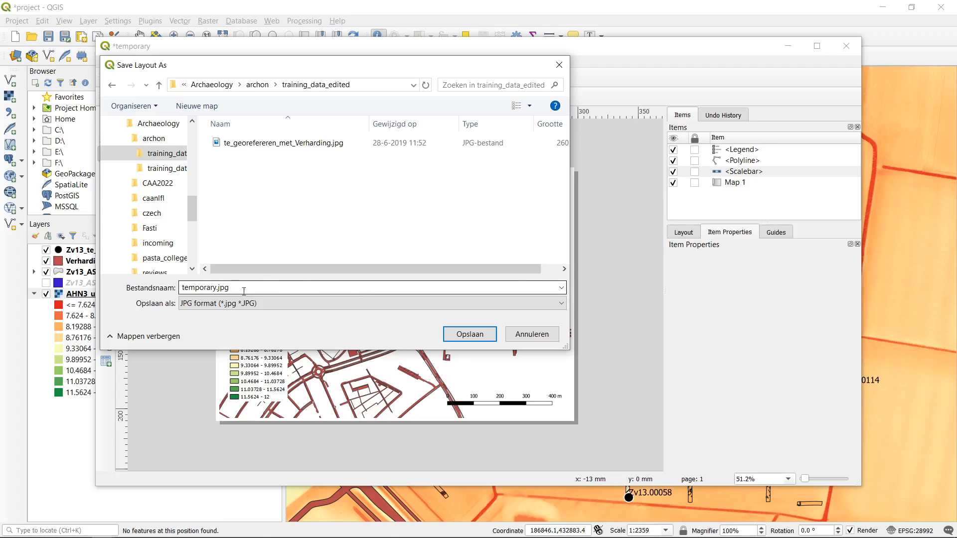
left_click(473, 334)
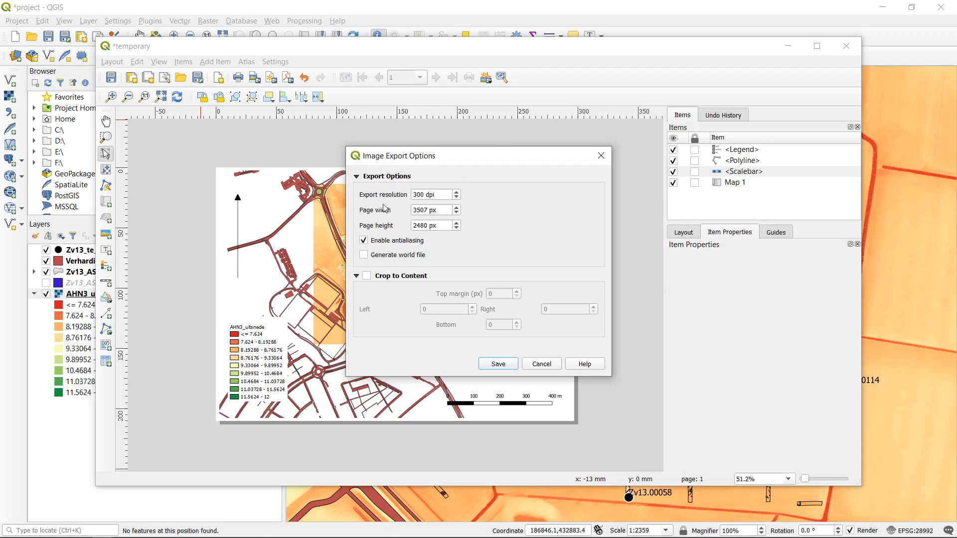
left_click(498, 364)
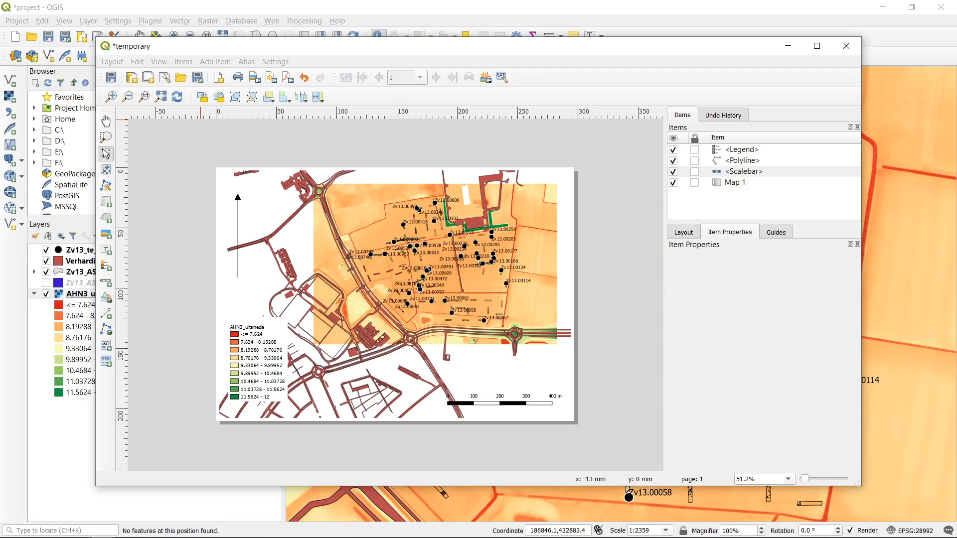
- Switch to File Explorer and go to the folder F:\researchdrive\Archaeology\archon\training_data_edited
left_click(80, 528)
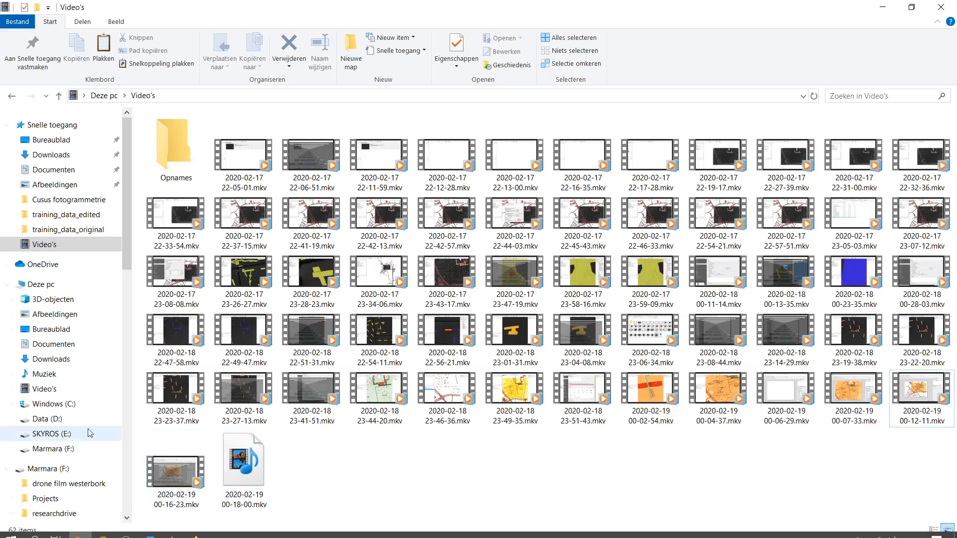
left_click(49, 265)
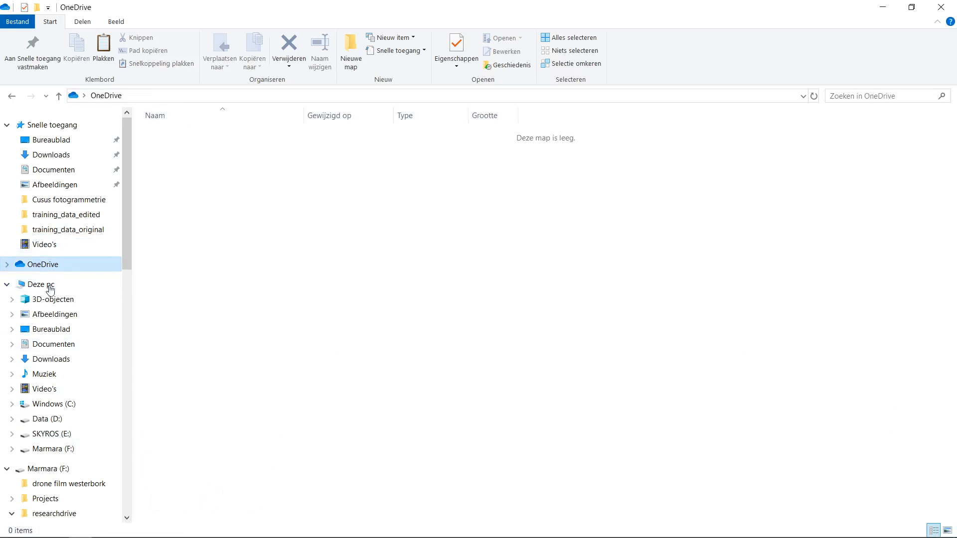
left_click(12, 449)
left_click(17, 468)
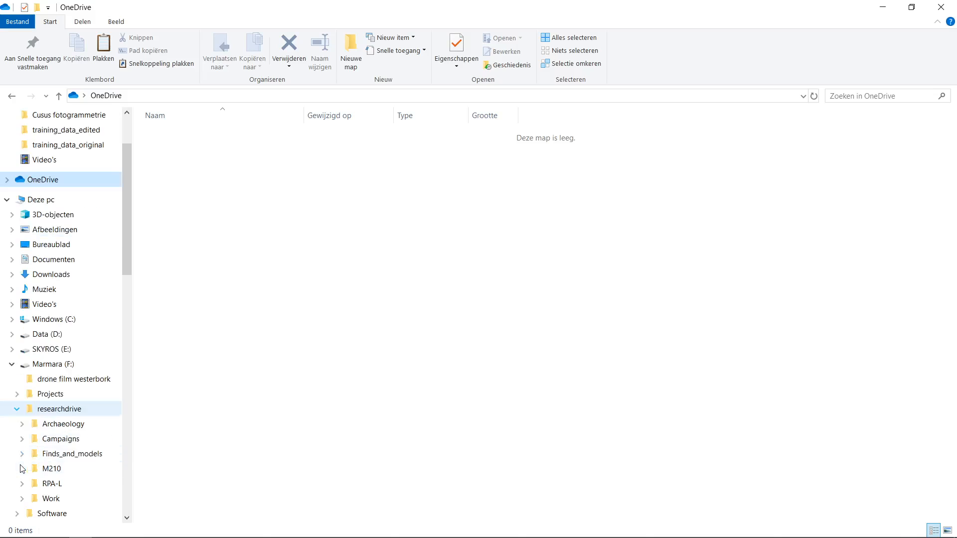
left_click(22, 424)
left_click(27, 379)
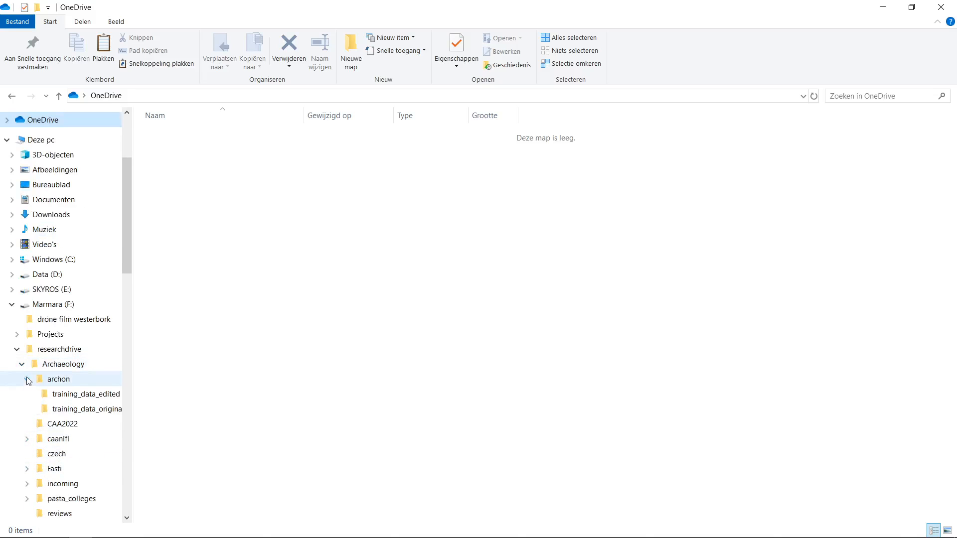
left_click(83, 394)
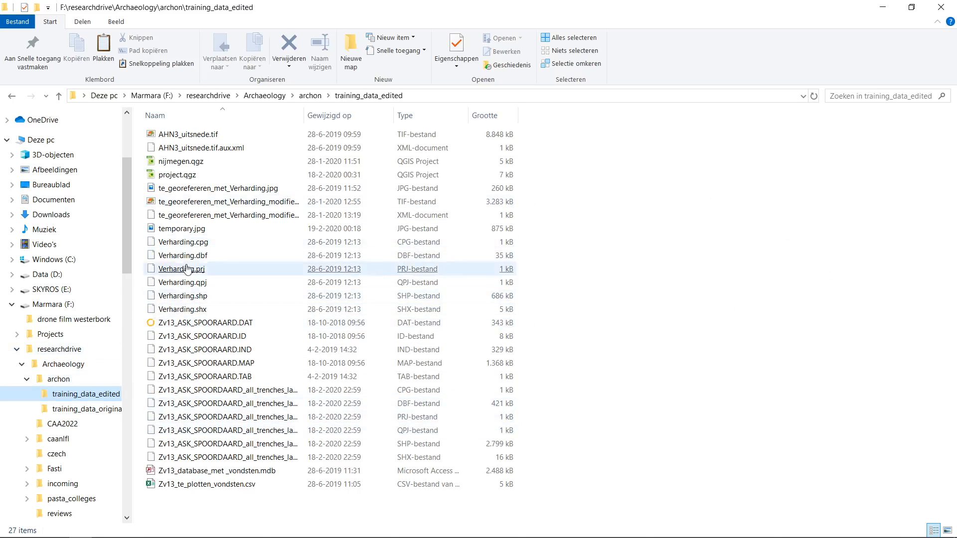
- Open the exported temporary.jpg, inspect the map image at full window size, and close the viewer
double_click(192, 228)
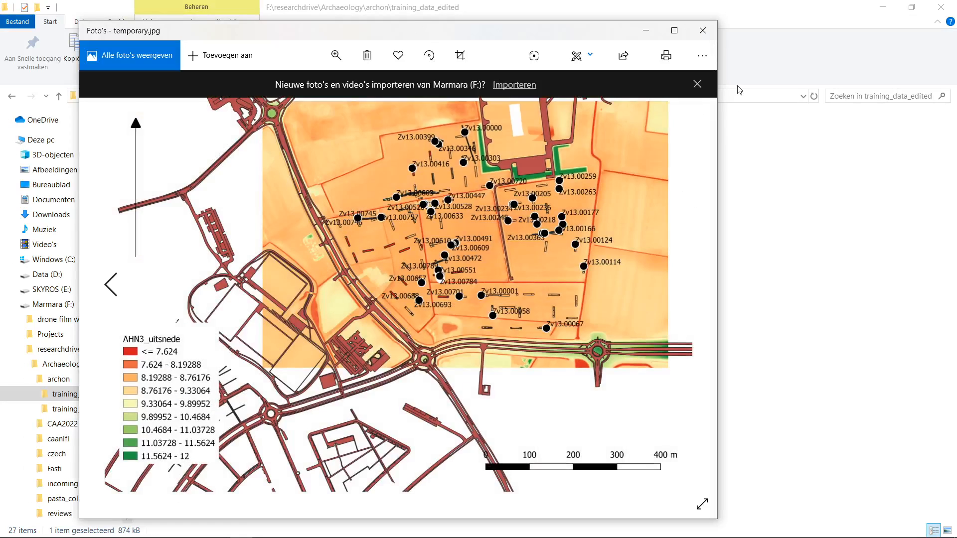
left_click(697, 85)
left_click(675, 30)
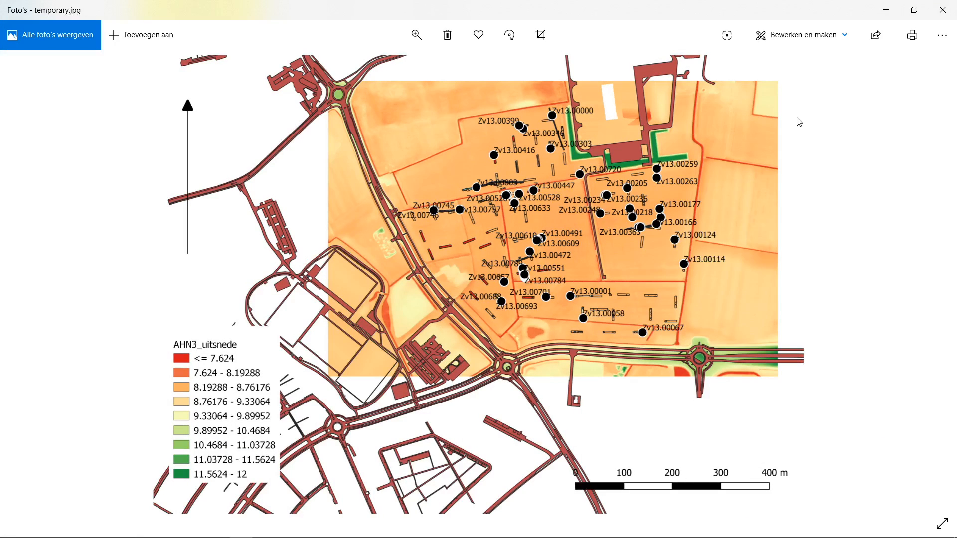
left_click(942, 10)
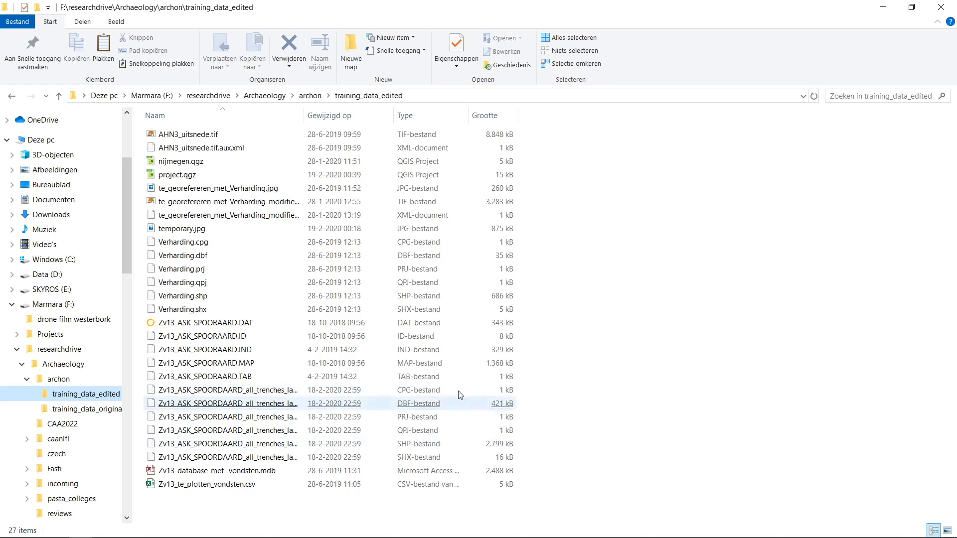
- Switch to QGIS and save the project as project.qgz in training_data_edited, replacing the existing file
left_click(107, 530)
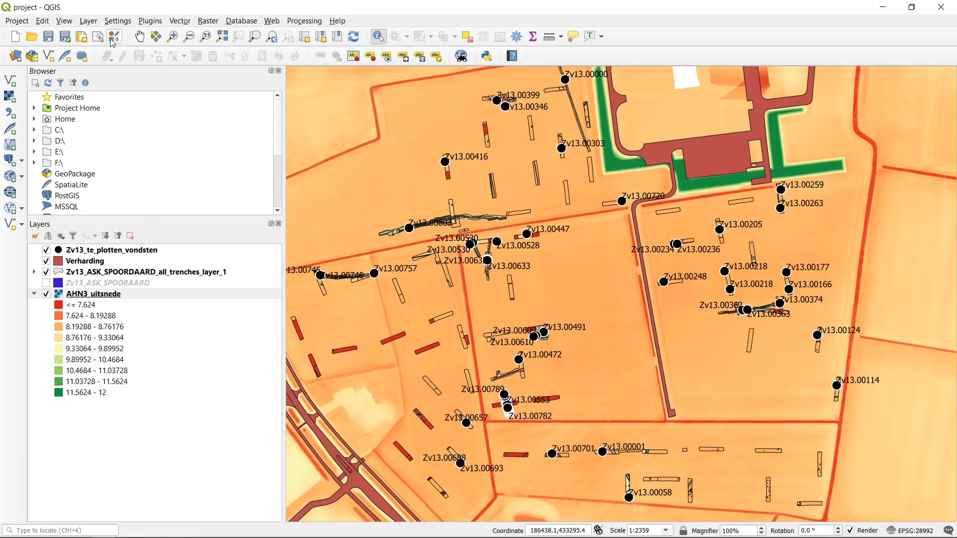
left_click(8, 22)
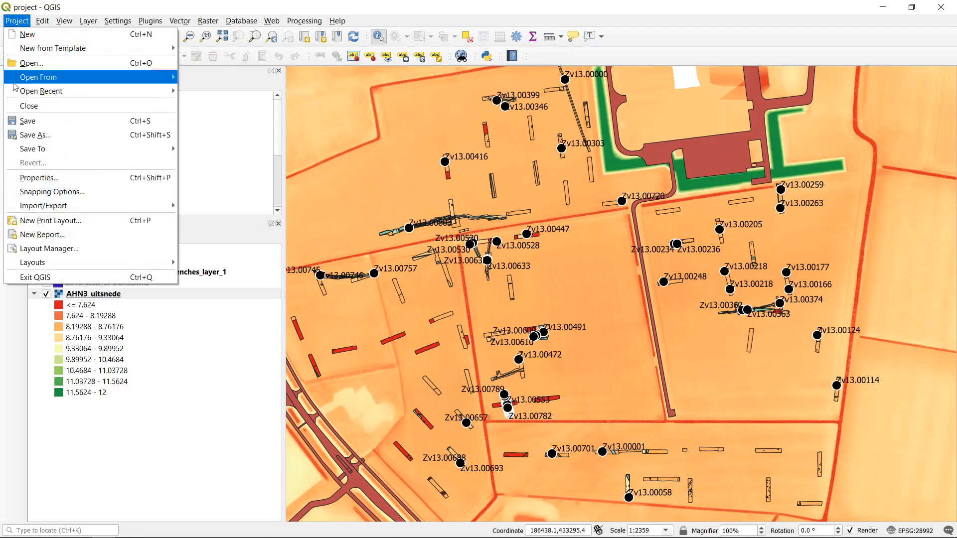
left_click(85, 140)
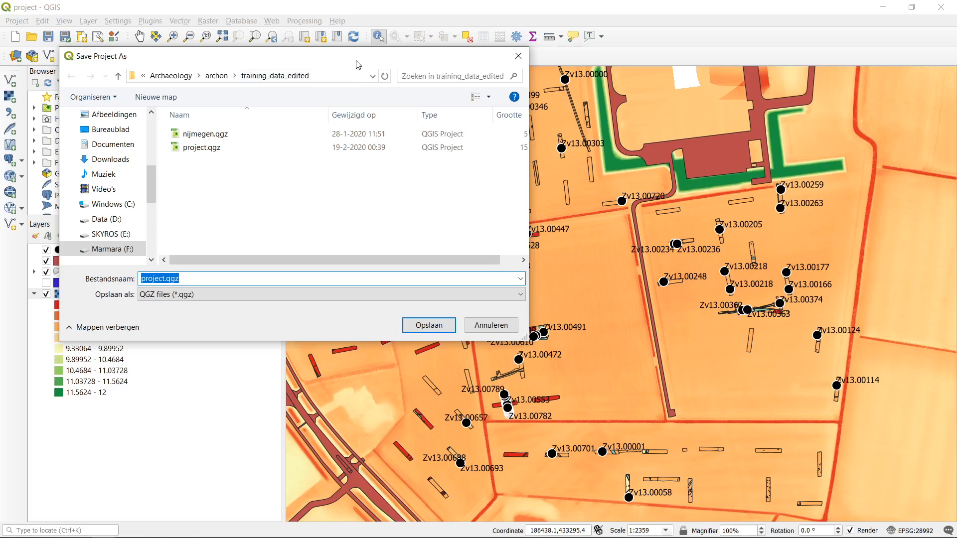
left_click(237, 279)
left_click(450, 327)
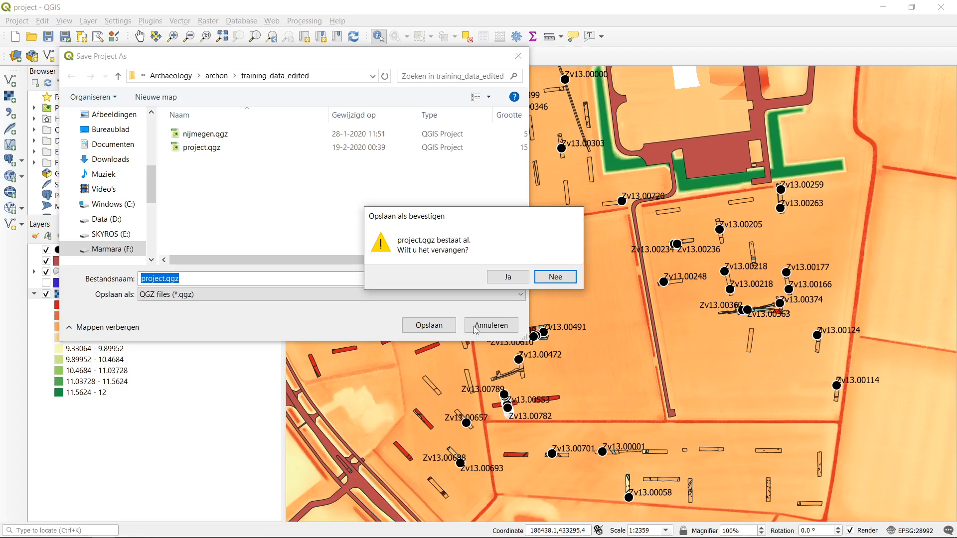
left_click(520, 275)
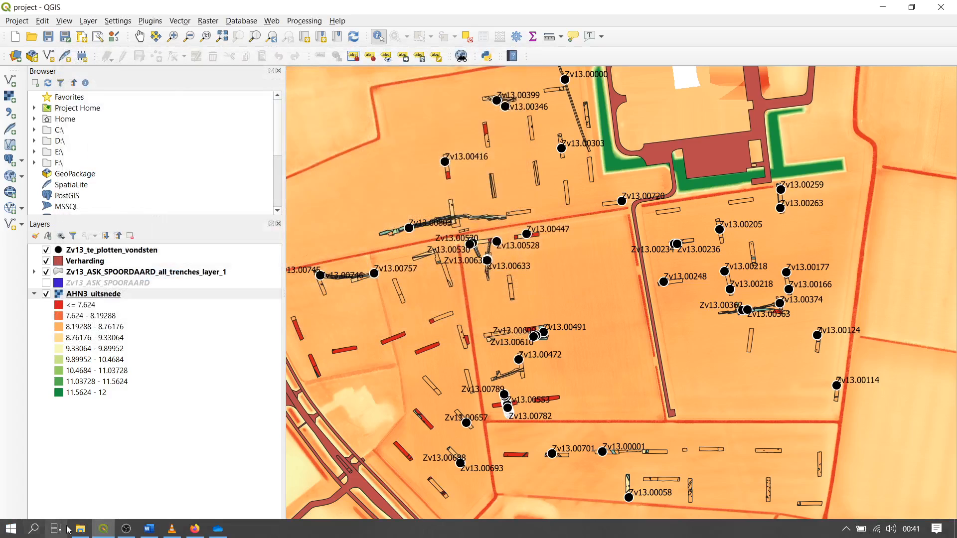
- Switch to File Explorer, locate project.qgz among the training data, and shrink the window so it overlaps the QGIS map
left_click(79, 528)
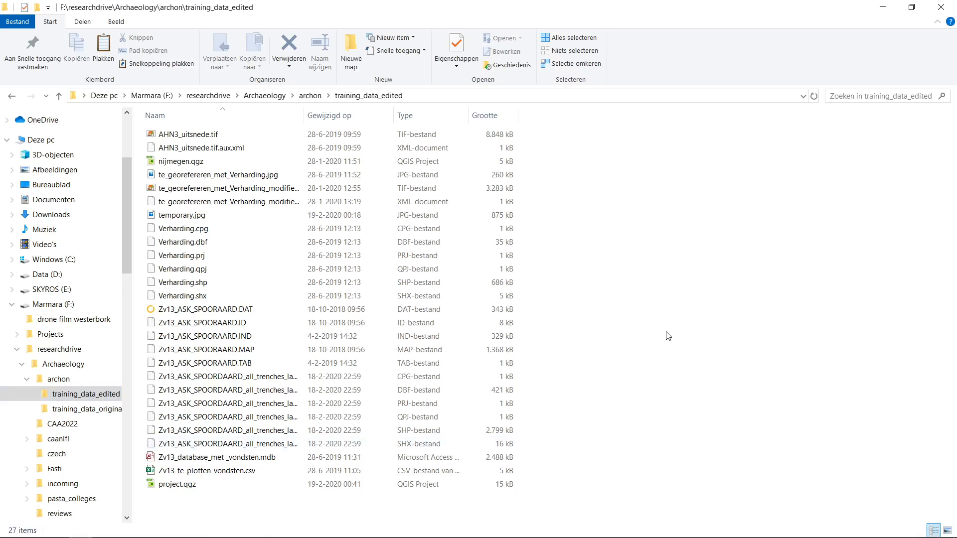
left_click(184, 489)
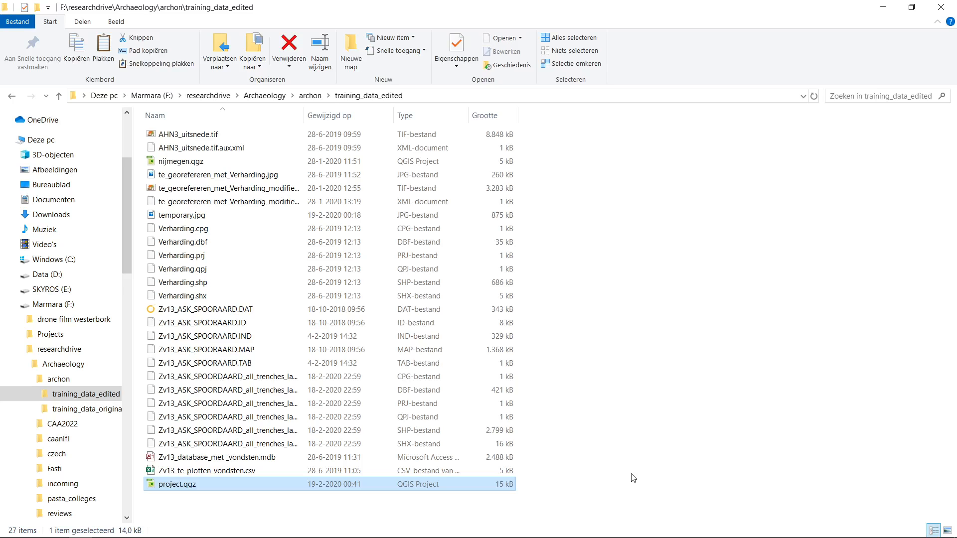
left_click_drag(625, 4, 836, 107)
scroll(648, 329, "down", 4)
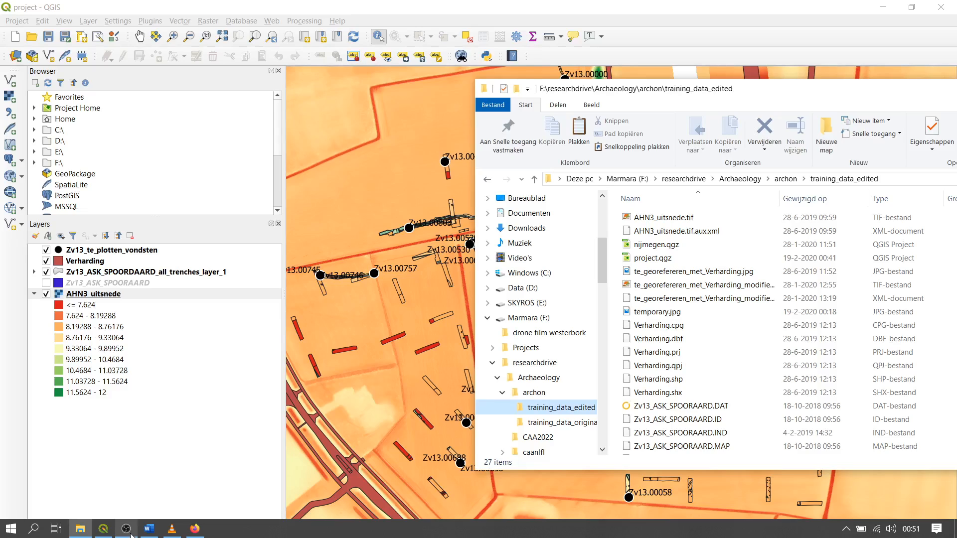
- Switch to QGIS, open the project properties and choose relative for the save paths in the general settings
left_click(115, 5)
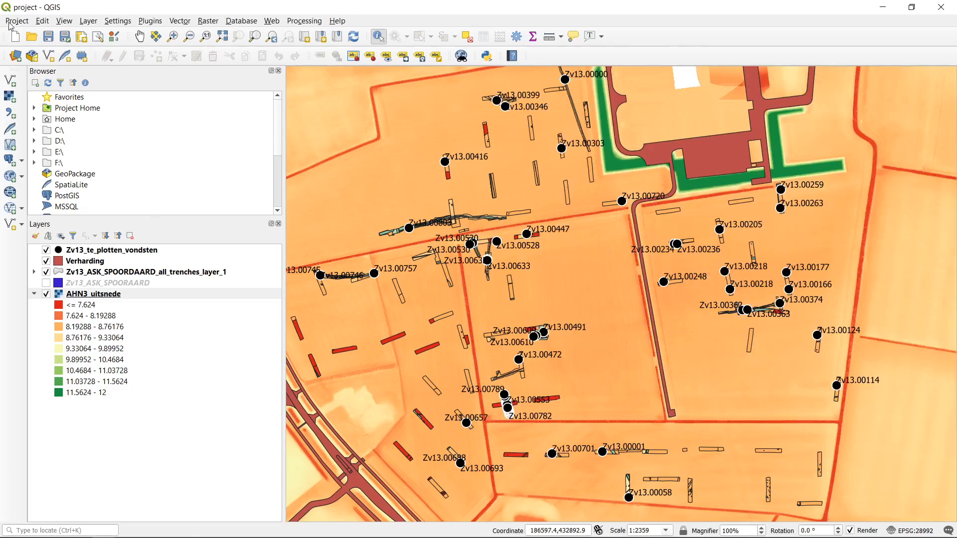
left_click(10, 23)
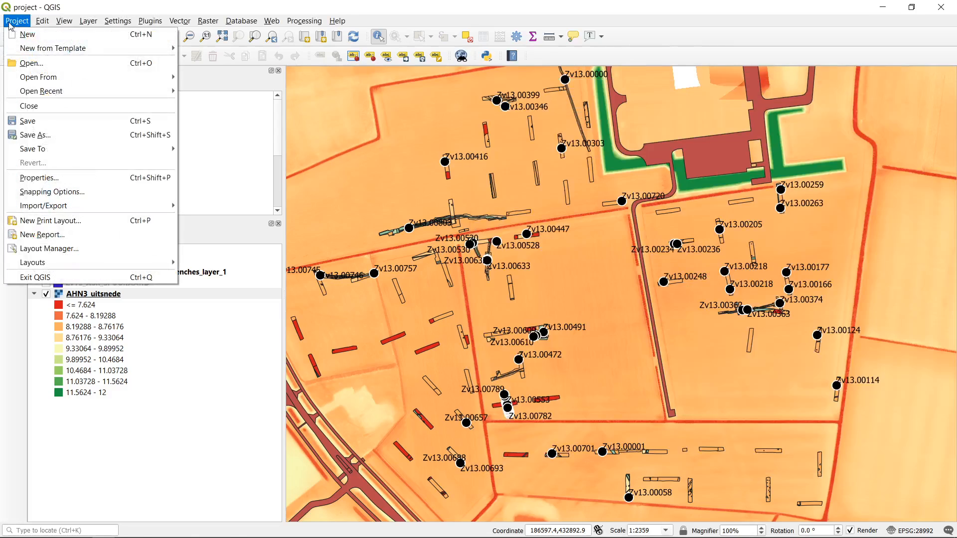
left_click(89, 182)
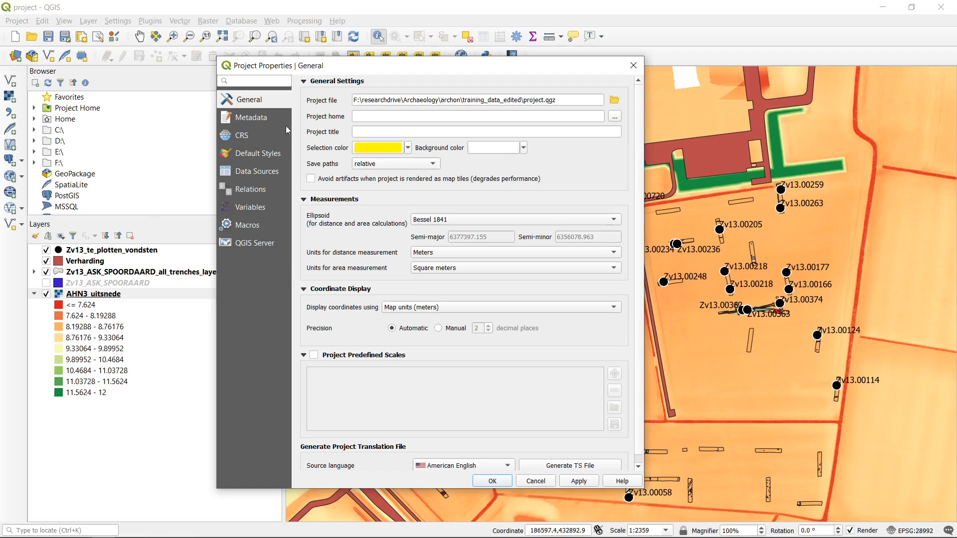
left_click(436, 164)
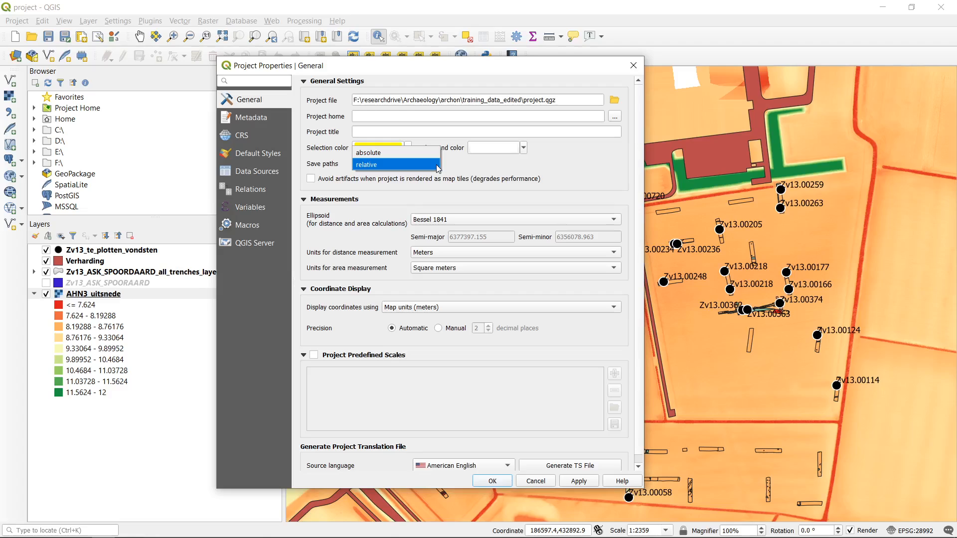
left_click(397, 166)
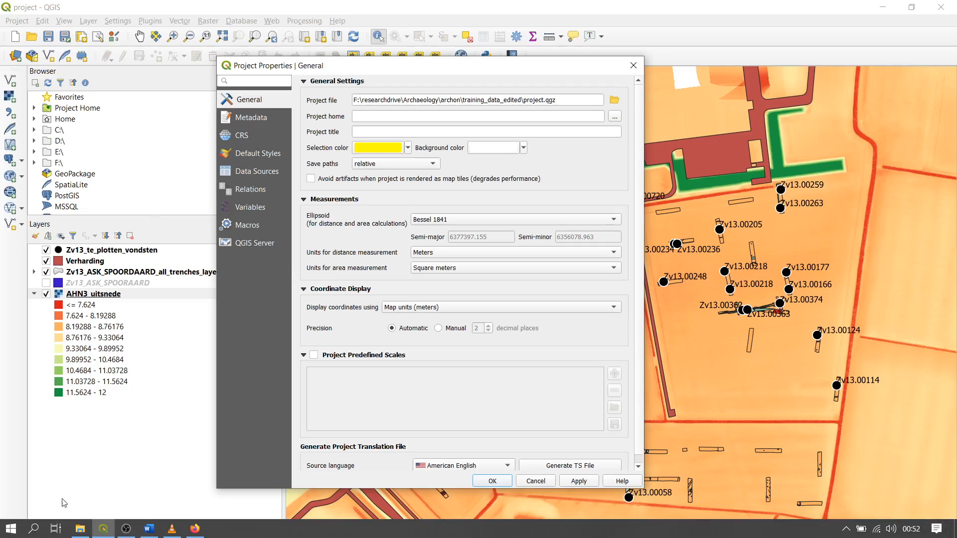
- Review where training_data_edited sits in the File Explorer folder tree, and return to the QGIS project properties
left_click(80, 529)
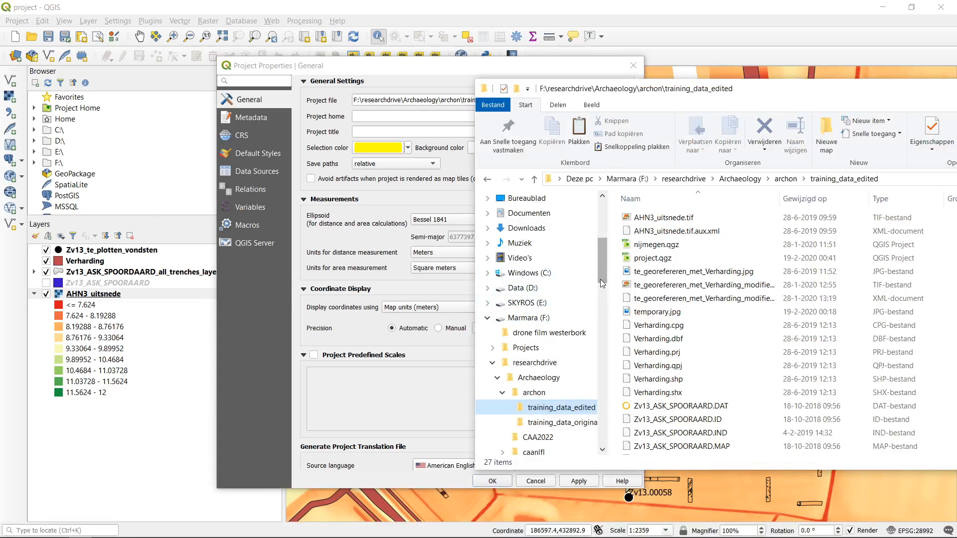
scroll(600, 278, "down", 1)
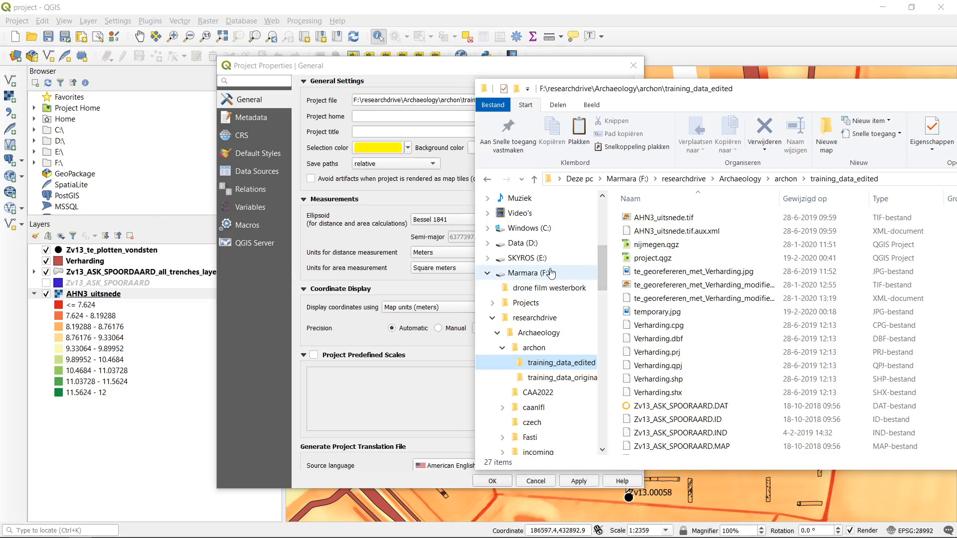
left_click_drag(606, 273, 607, 271)
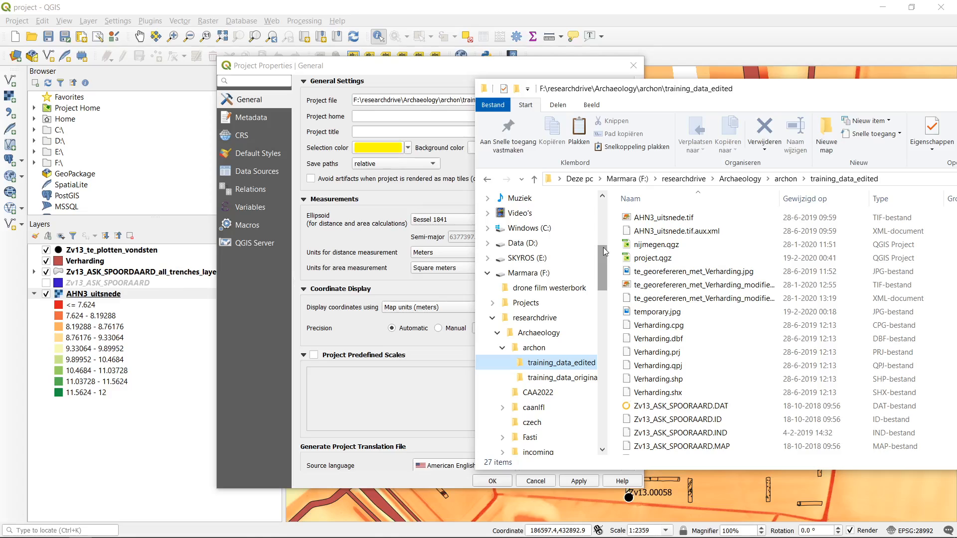
left_click(442, 62)
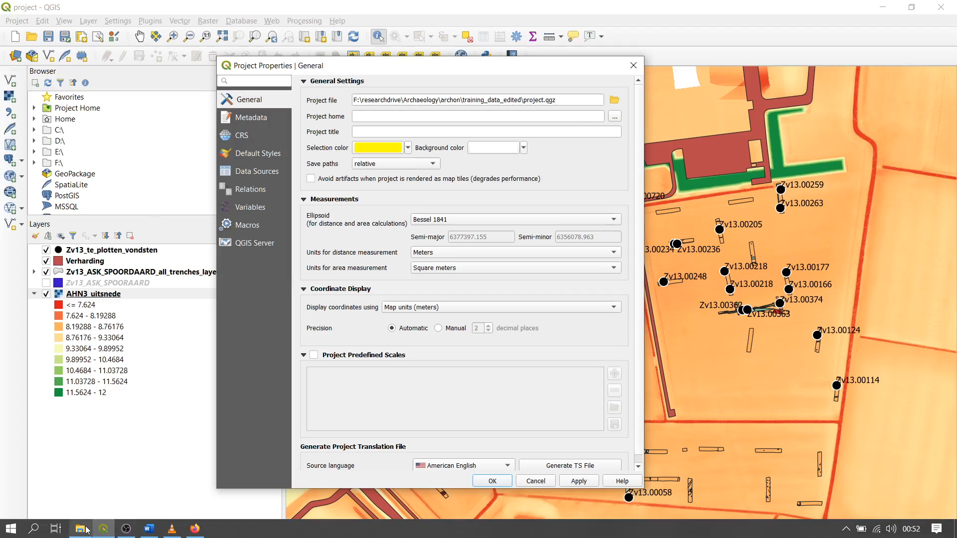
- Switch to File Explorer and display the full drive path of the training_data_edited folder
left_click(80, 528)
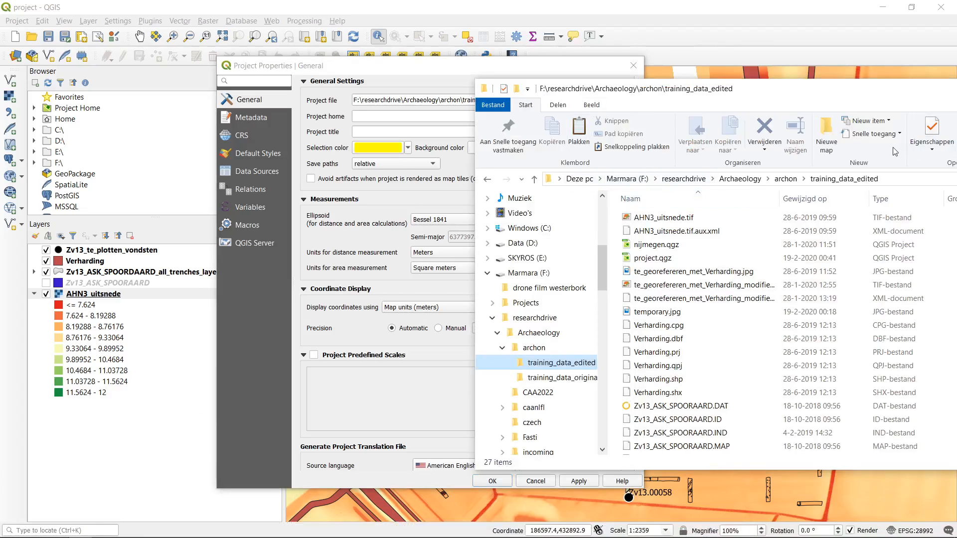
left_click(911, 180)
left_click(558, 178)
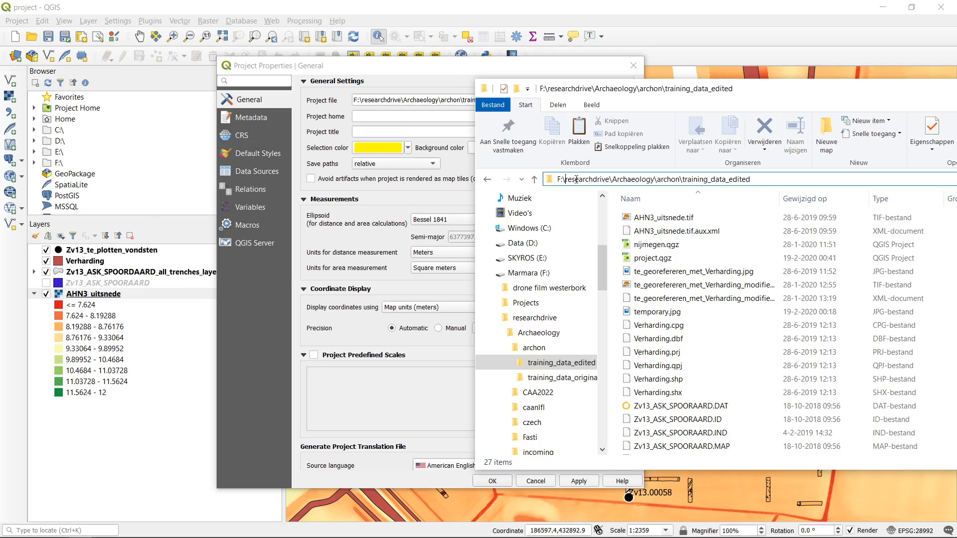
- Switch to QGIS, review the save paths options with relative chosen, and dismiss the project properties without applying changes
left_click(446, 73)
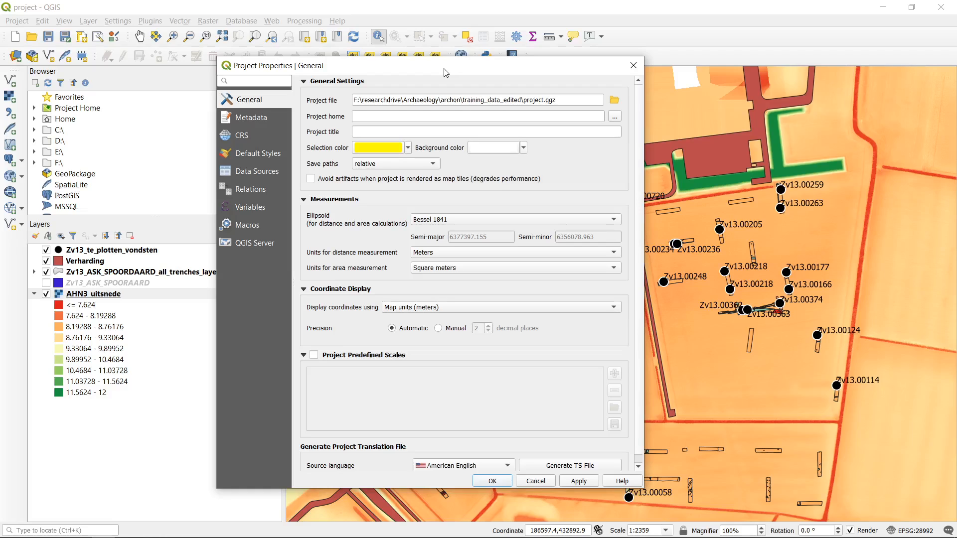
left_click(419, 168)
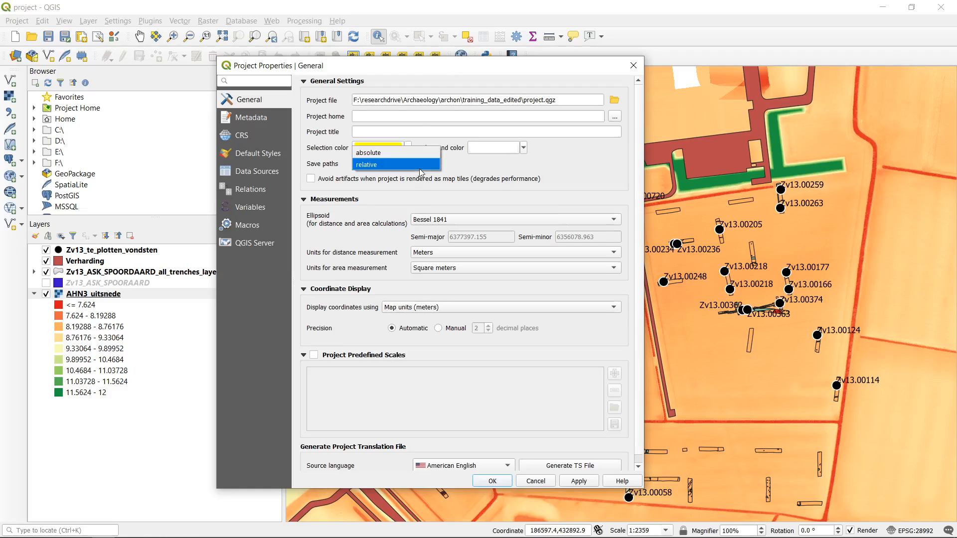
left_click(420, 165)
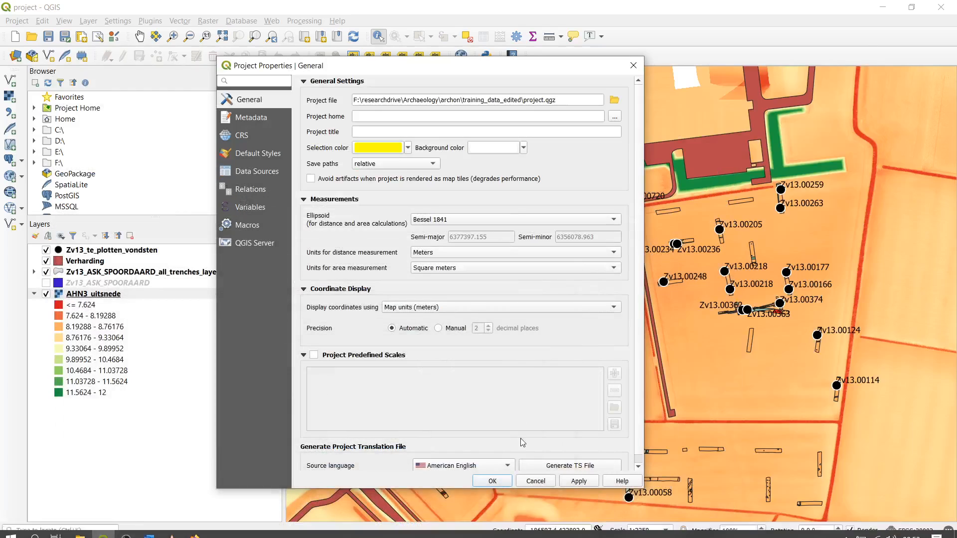
left_click(531, 480)
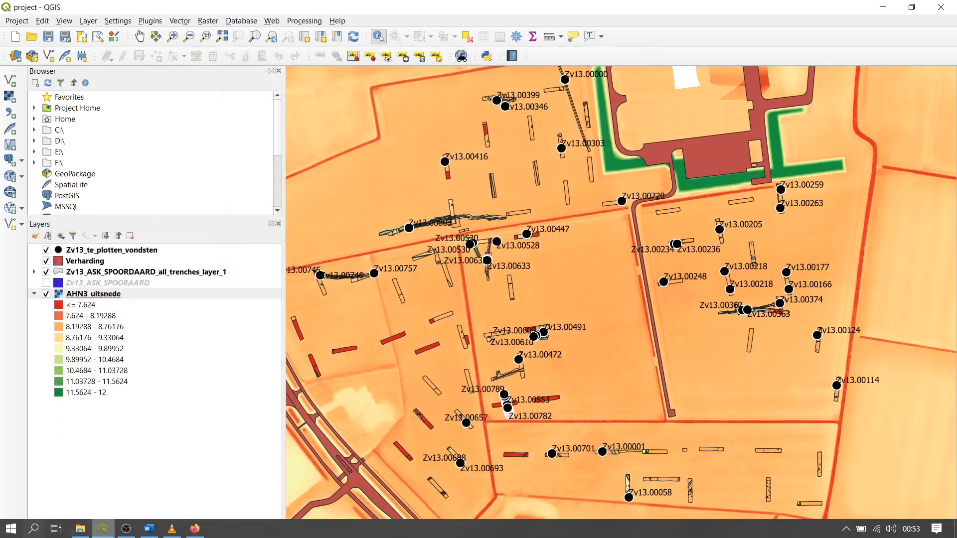
- Switch to File Explorer, reposition its window over the map, and review the project and data files stored together in training_data_edited
left_click(79, 530)
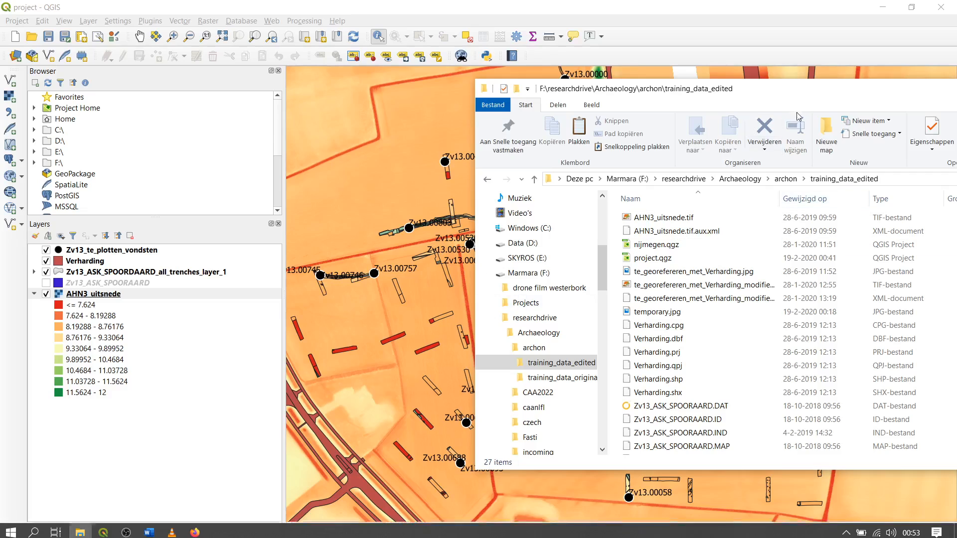
left_click_drag(805, 94, 643, 63)
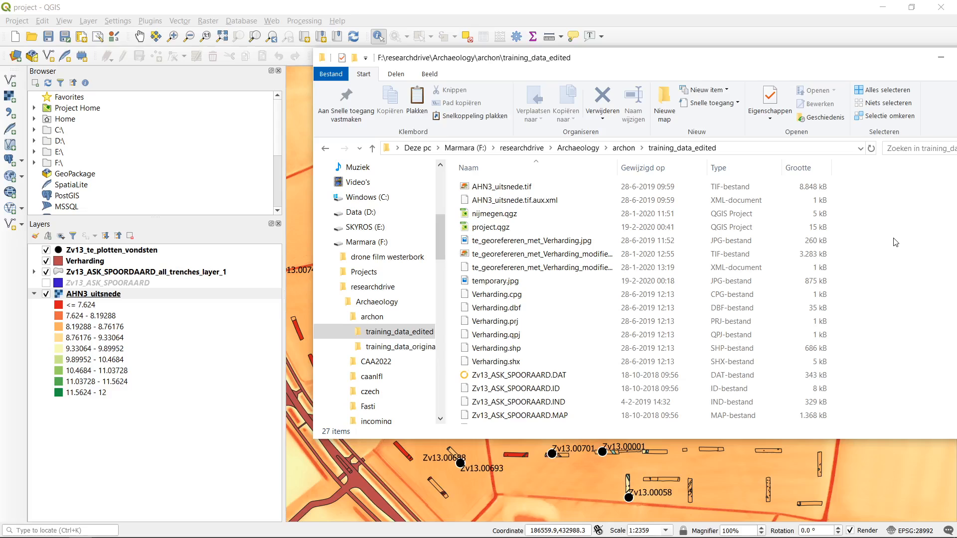
scroll(895, 243, "down", 3)
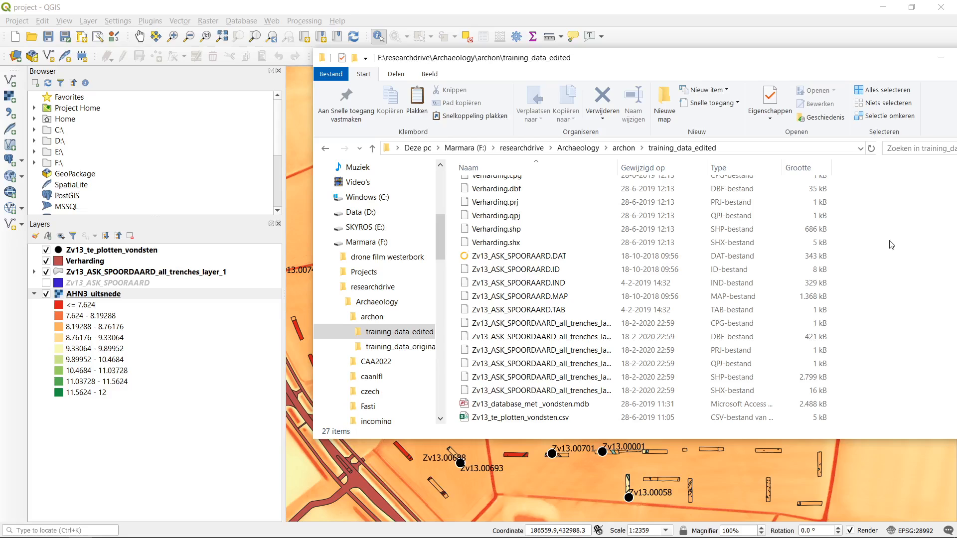
scroll(891, 244, "up", 3)
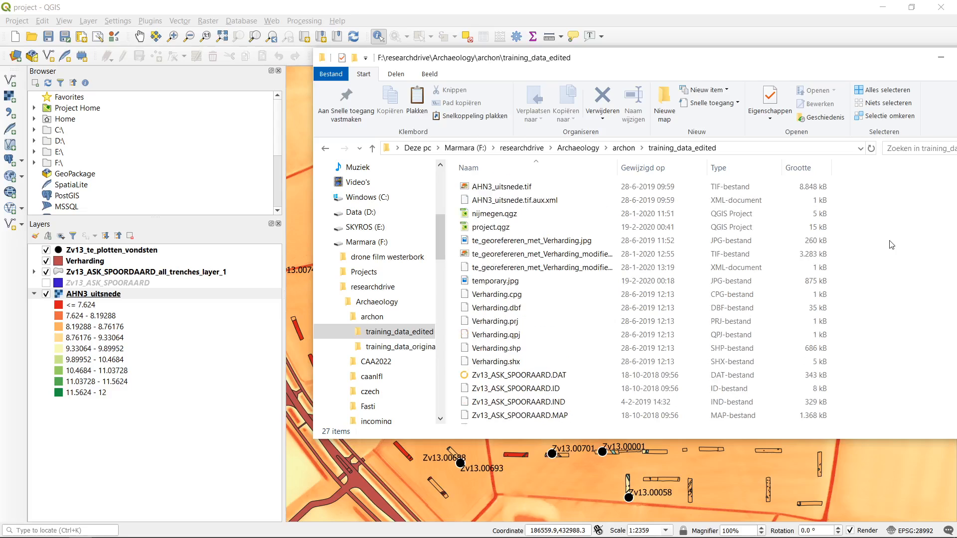